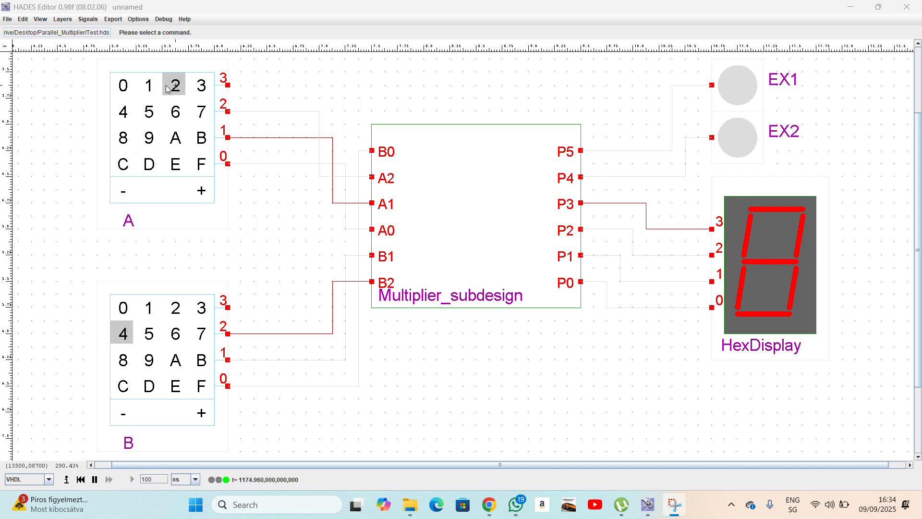
Test the multiplier with A=5 and B=1, reset A to 0, then switch to Google Sheets.
left_click(123, 87)
left_click(128, 316)
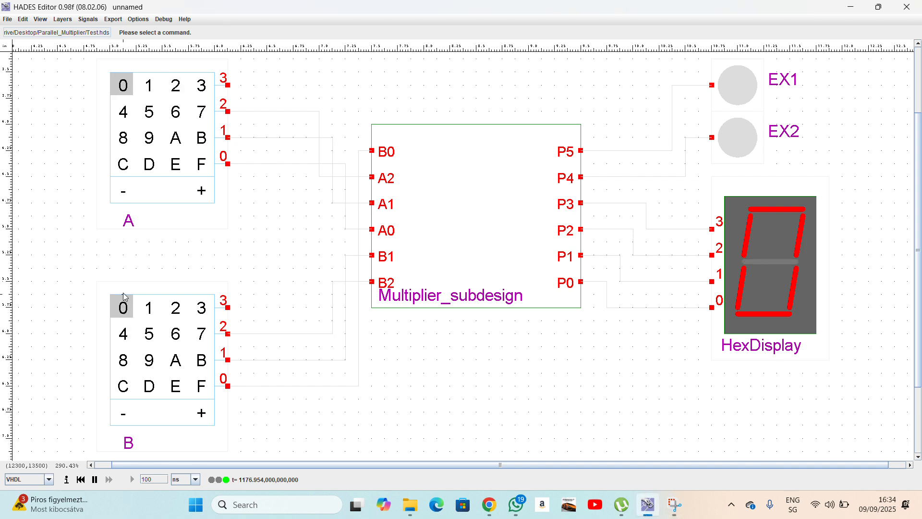
left_click(149, 112)
left_click(150, 315)
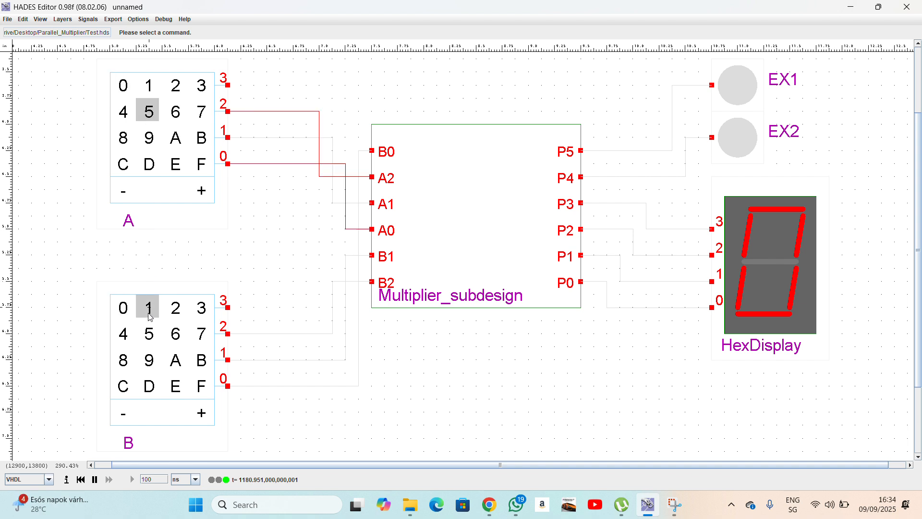
left_click(124, 86)
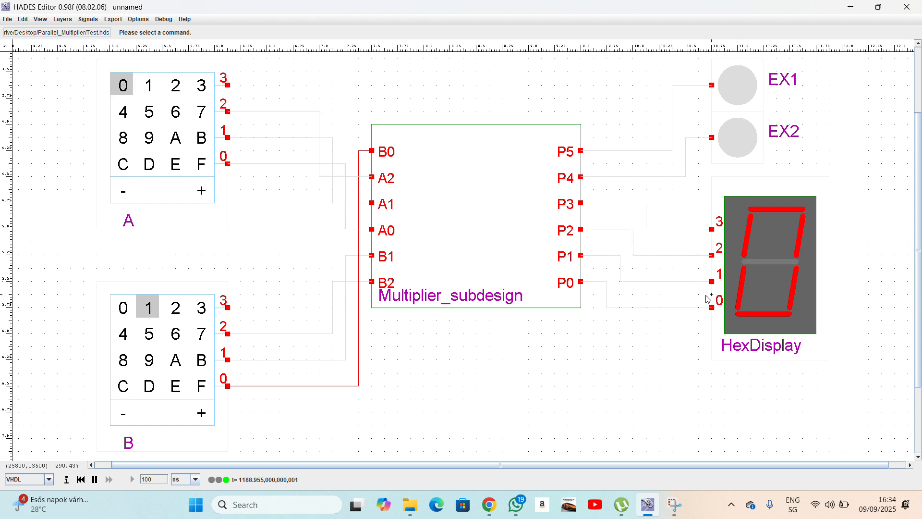
left_click(851, 7)
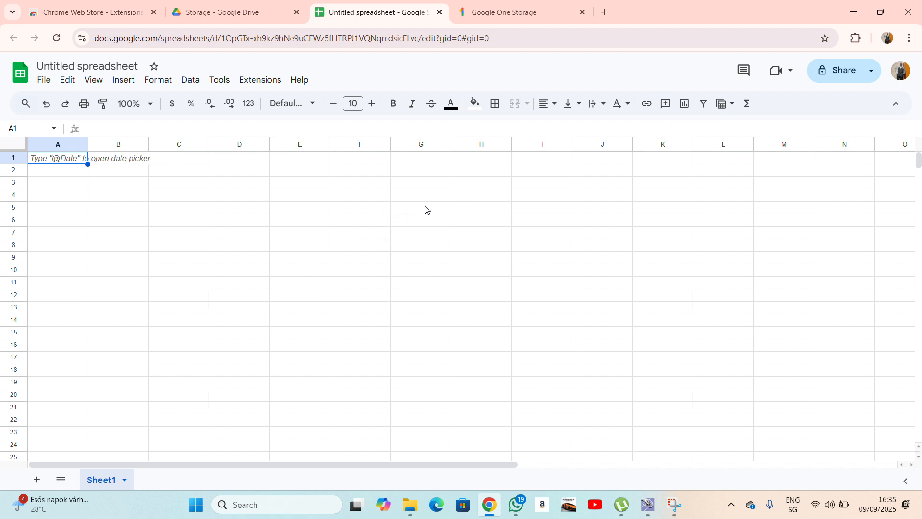
Enter 1, 2 in H5:I5 and 1, 1 in H6:I6.
left_click(474, 214)
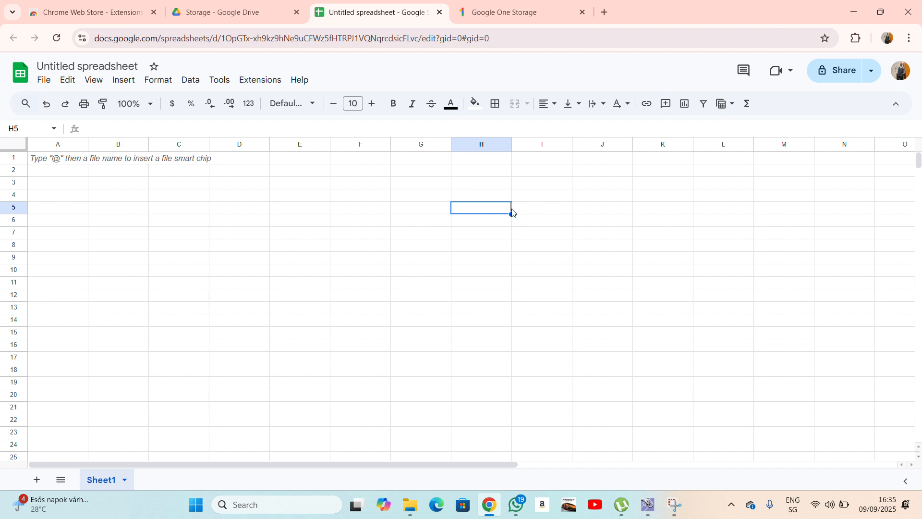
type("1")
left_click(558, 209)
type("2")
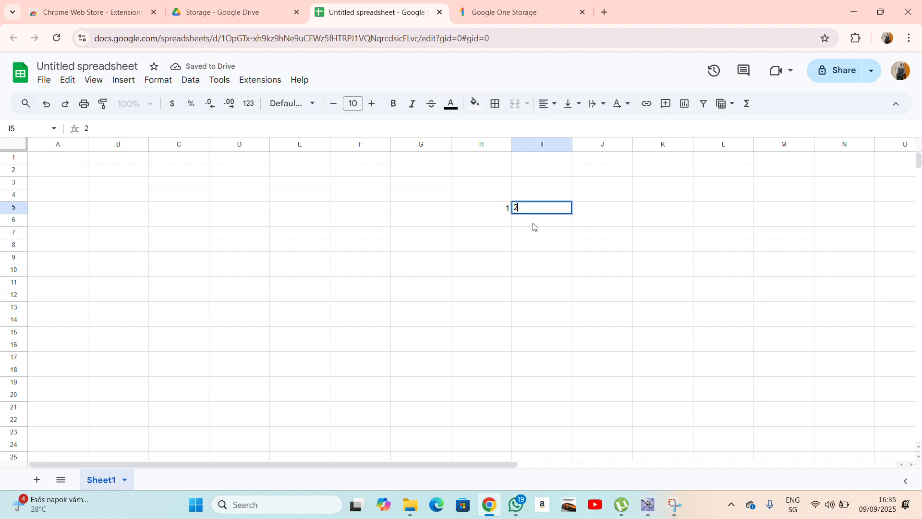
left_click(505, 222)
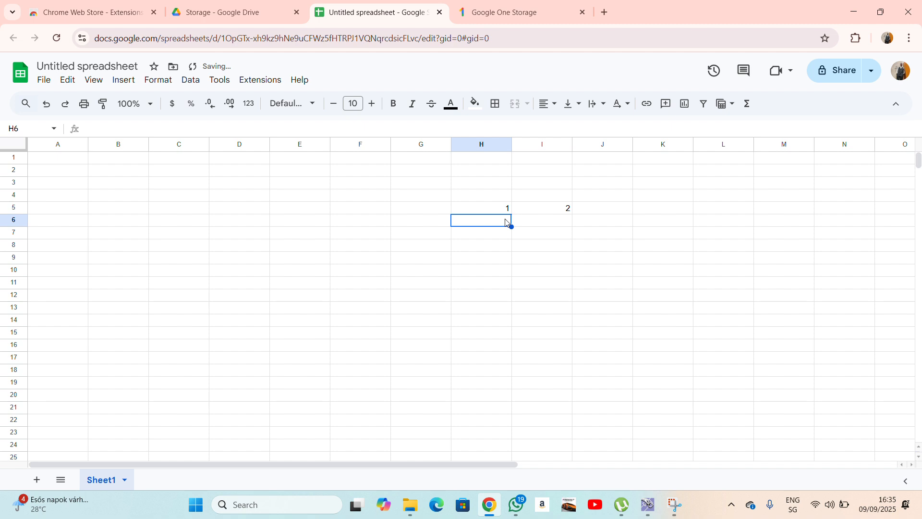
type("1")
left_click(539, 223)
type("1")
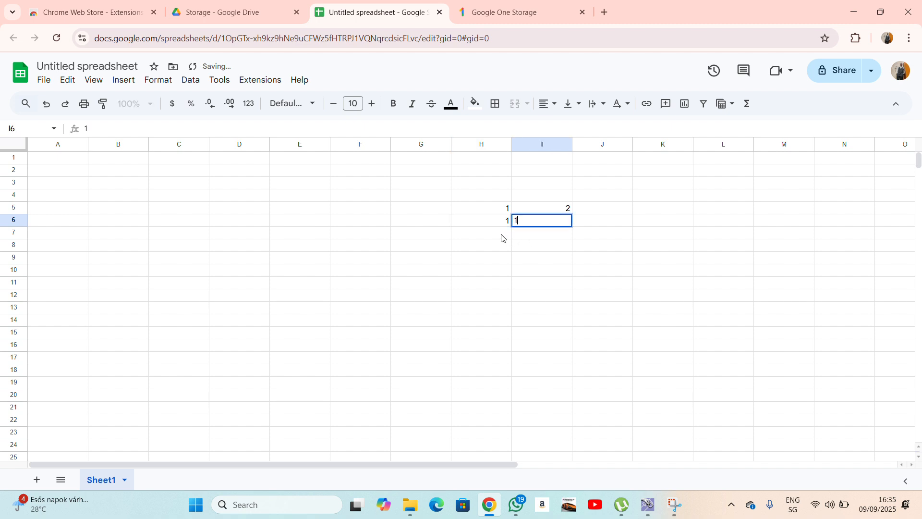
left_click(469, 224)
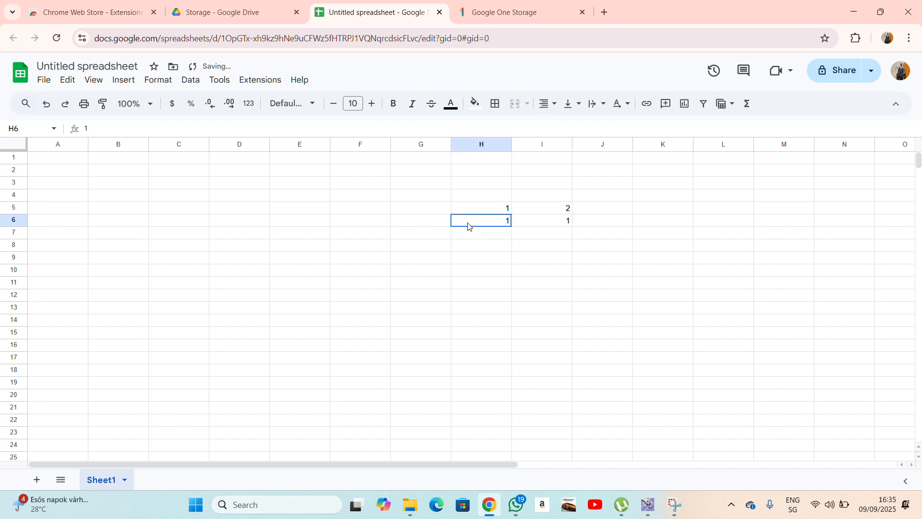
Add a bottom border under H6:I6.
left_click(491, 245)
left_click_drag(481, 221, 541, 221)
left_click(494, 104)
left_click(563, 149)
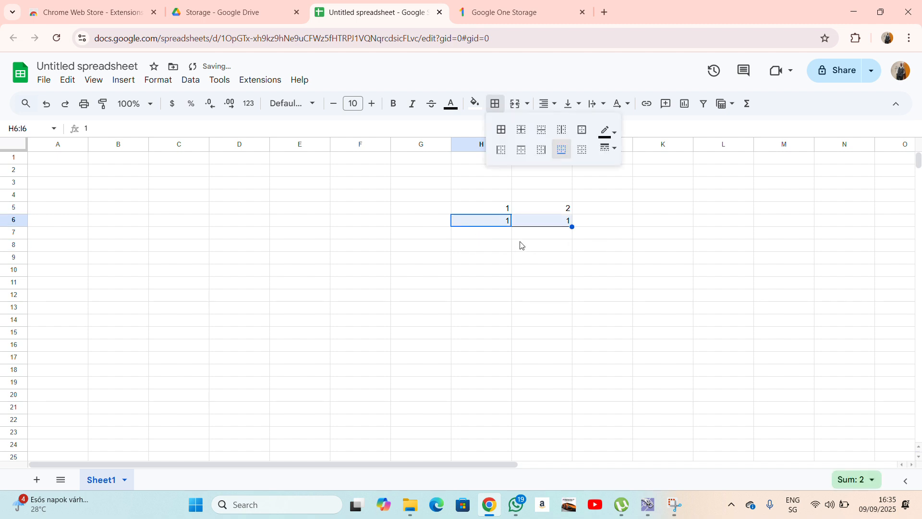
left_click(588, 233)
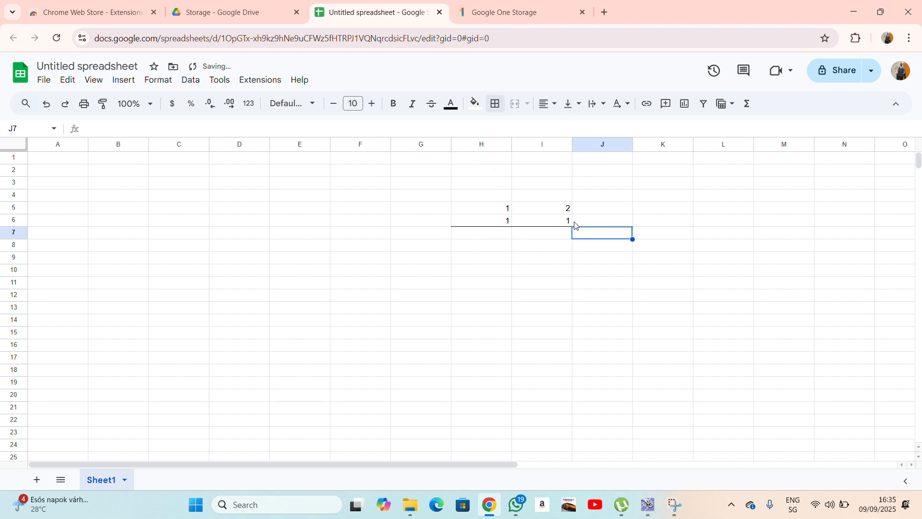
Enter the first partial product 1, 2 in H7:I7.
left_click(565, 235)
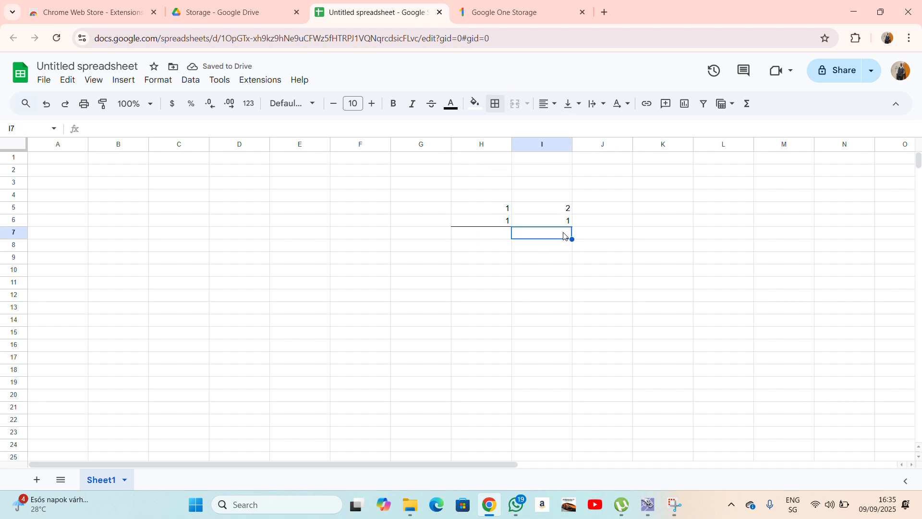
type("22")
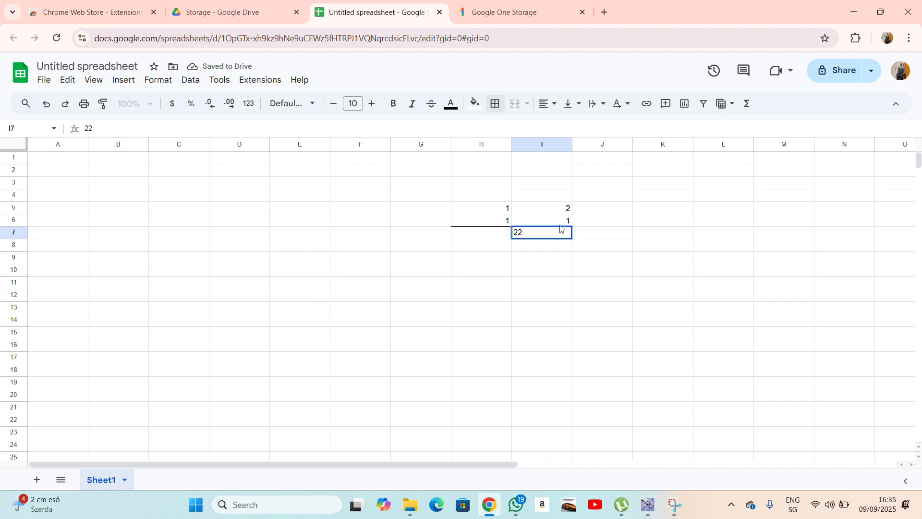
key("BackSpace")
left_click(535, 224)
left_click(506, 211)
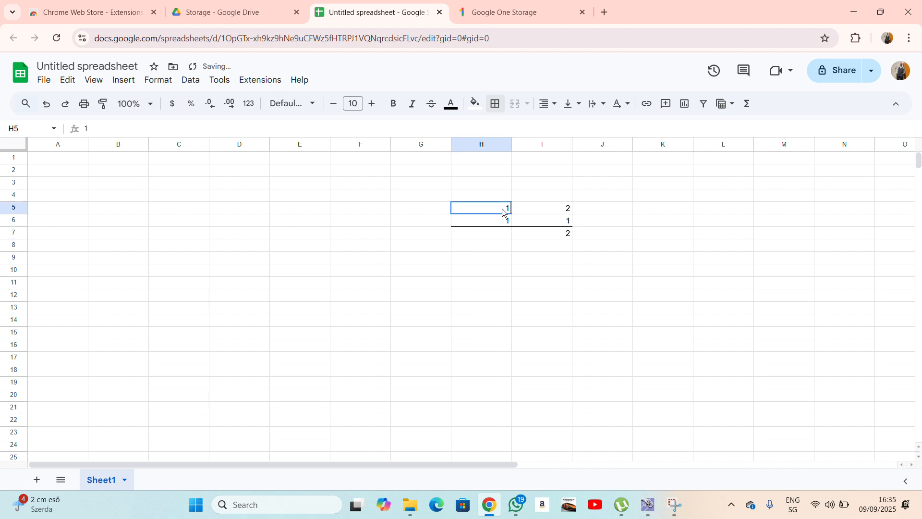
left_click(509, 235)
type("1")
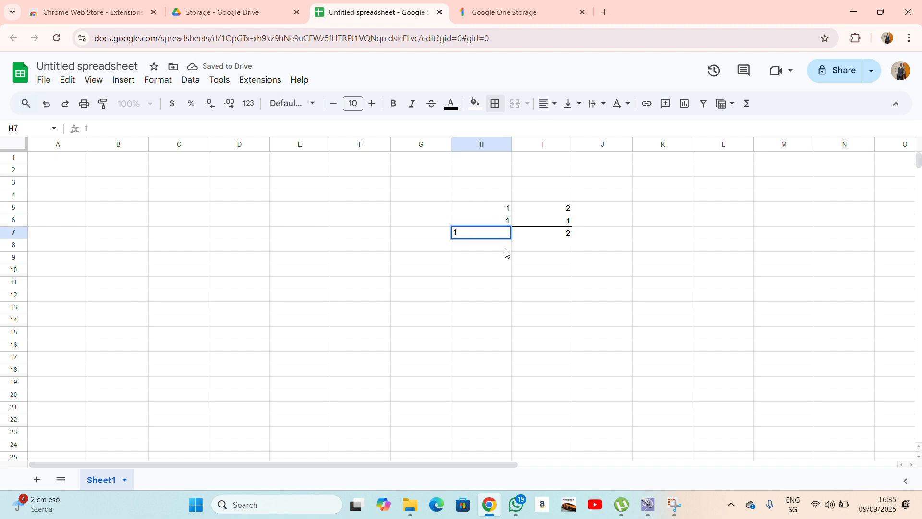
key("Return")
left_click(508, 222)
left_click(559, 210)
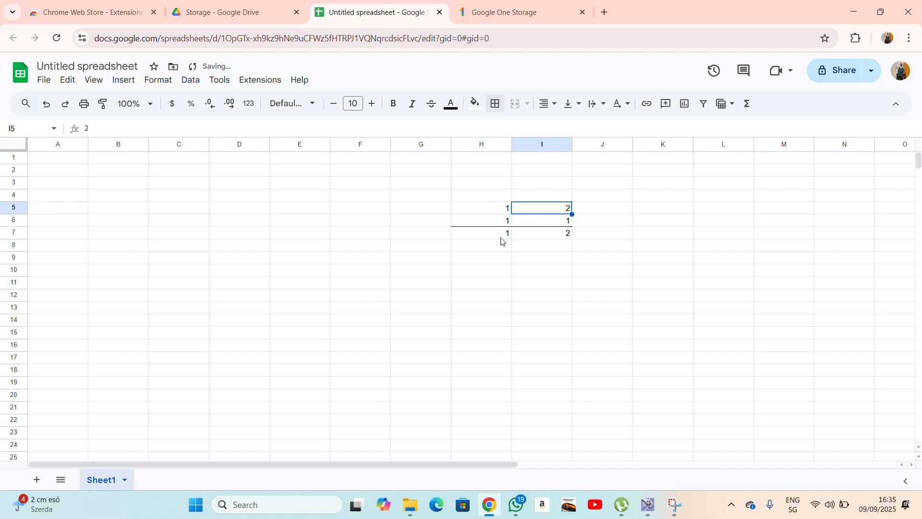
Enter the shifted partial product: 2 in H8 and 1 in G8.
left_click(501, 244)
type("2")
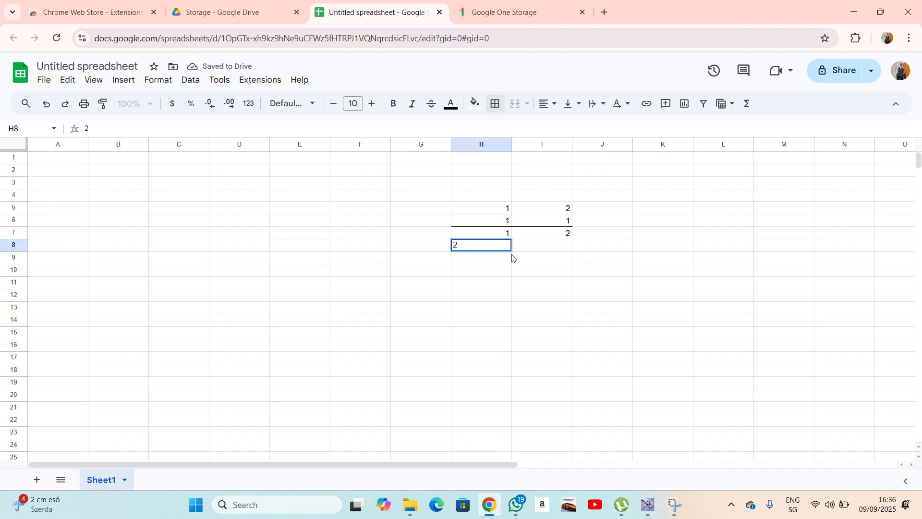
left_click_drag(512, 258, 514, 245)
left_click(508, 222)
left_click(504, 210)
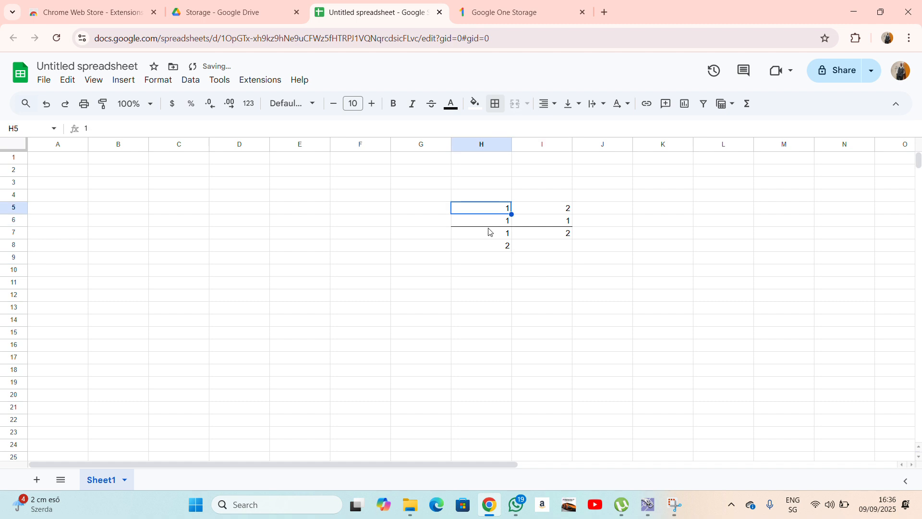
left_click(443, 246)
type("1")
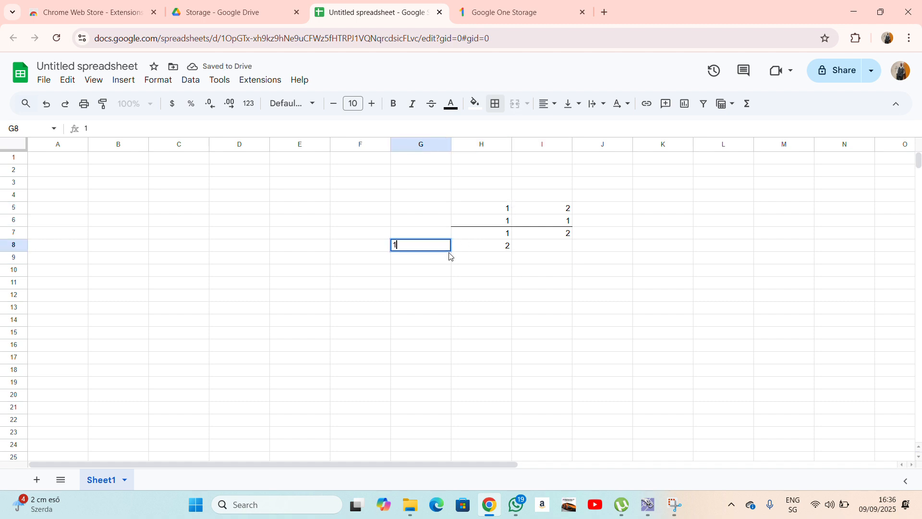
left_click(477, 261)
Add a bottom border under G8:I8.
left_click_drag(406, 248, 545, 248)
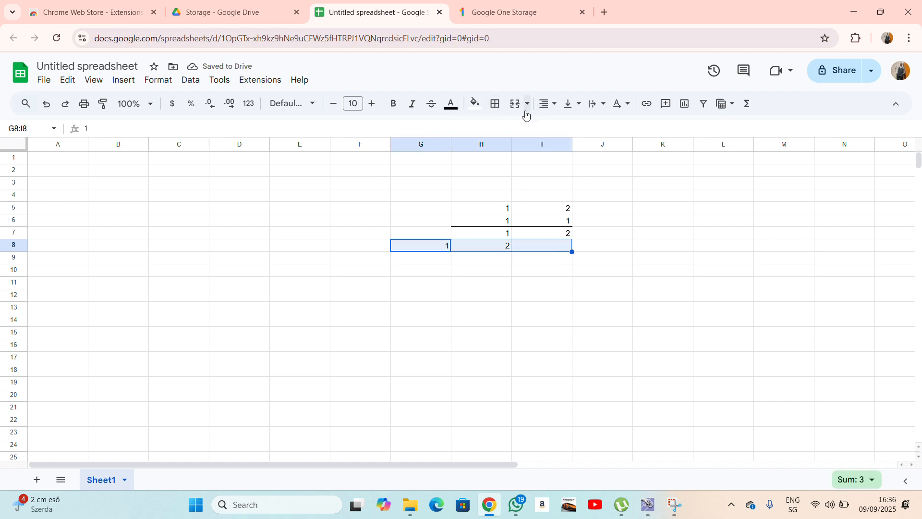
left_click(495, 103)
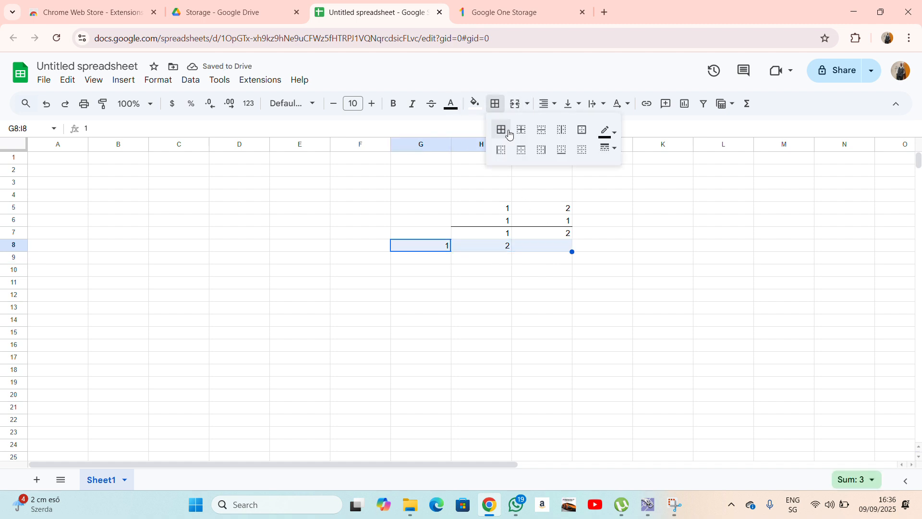
left_click(561, 150)
left_click(553, 260)
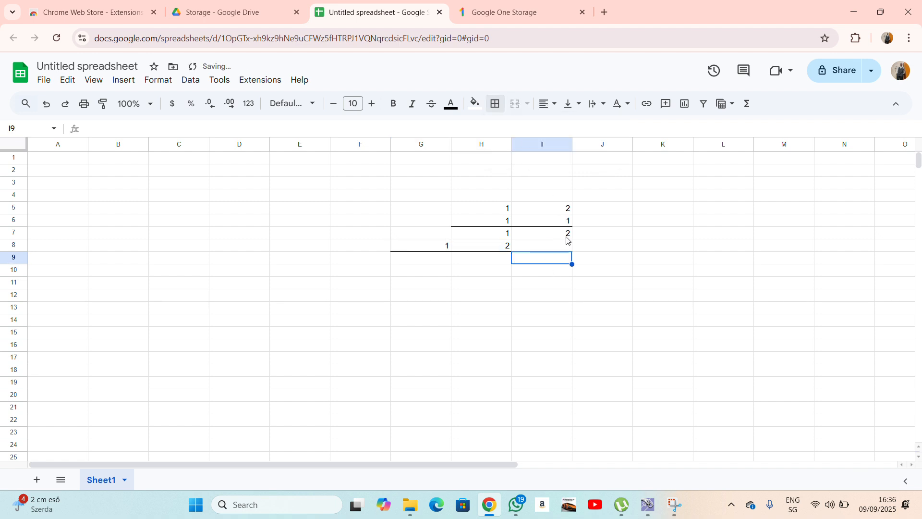
Enter the result digits 1, 3, 2 into G9:I9.
left_click(567, 236)
left_click(561, 249)
left_click(557, 258)
type("2")
key("Down")
key("Right")
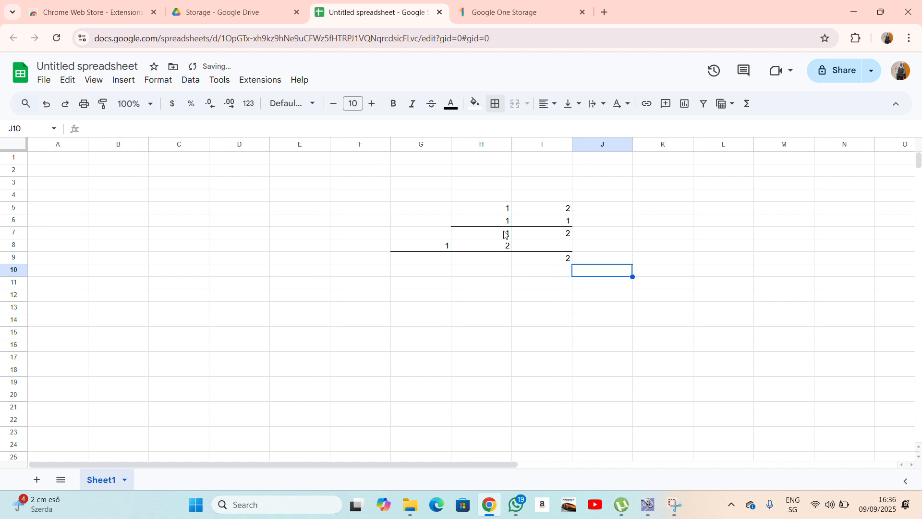
left_click(507, 235)
left_click(508, 248)
left_click(504, 261)
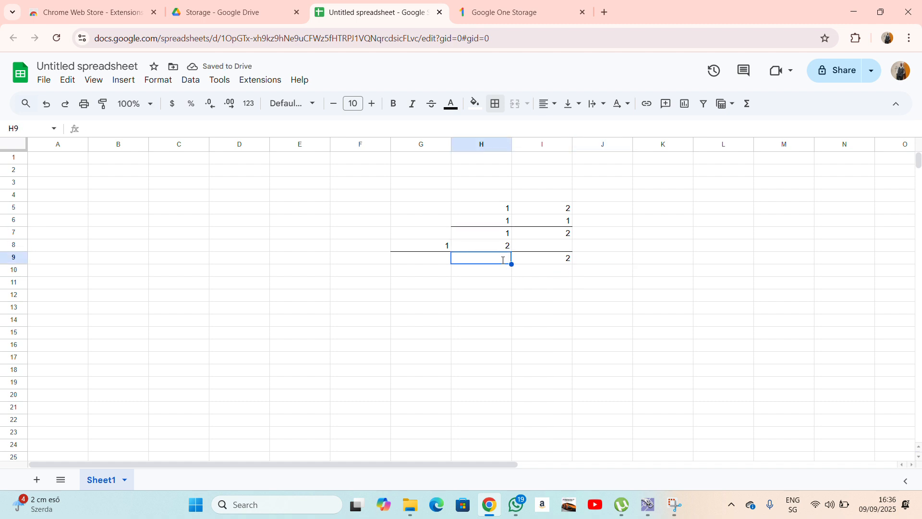
type("3")
left_click(508, 285)
left_click(443, 249)
left_click(448, 237)
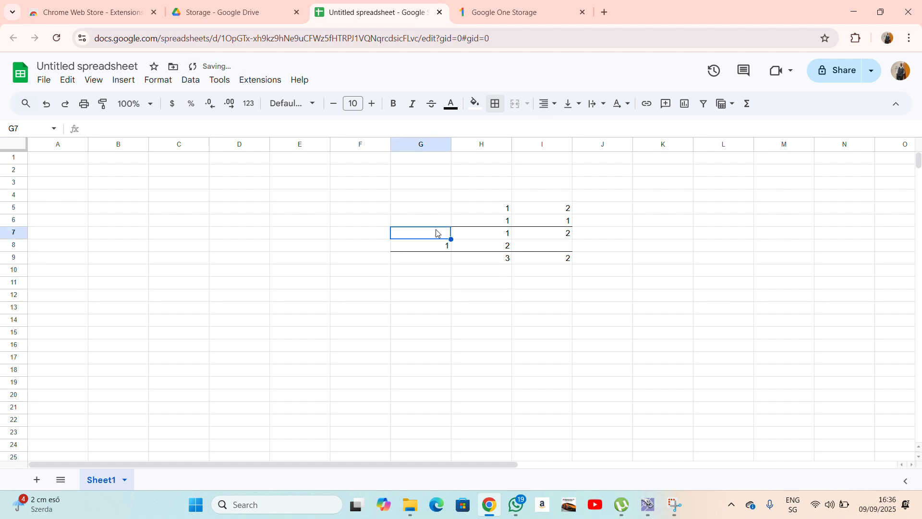
left_click(446, 261)
type("1")
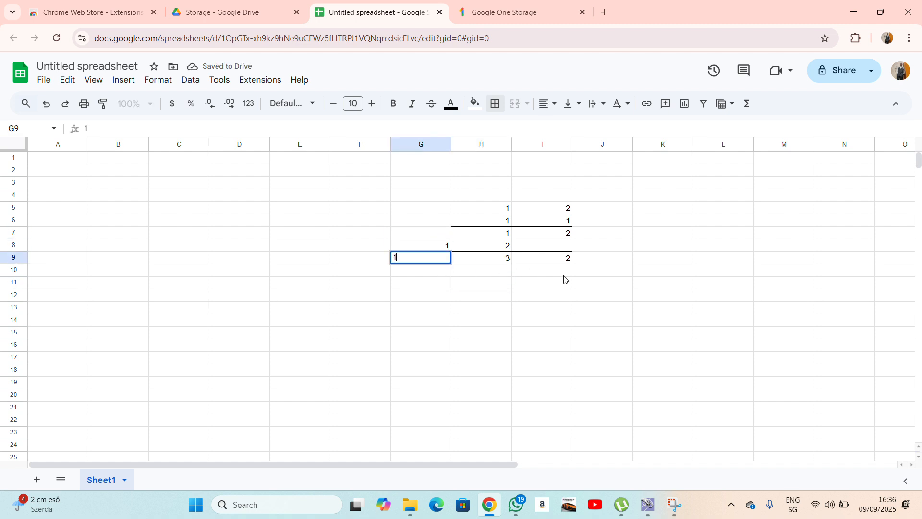
left_click(564, 277)
Fill the result row G9:I9 with orange.
left_click_drag(412, 262, 520, 261)
left_click(474, 104)
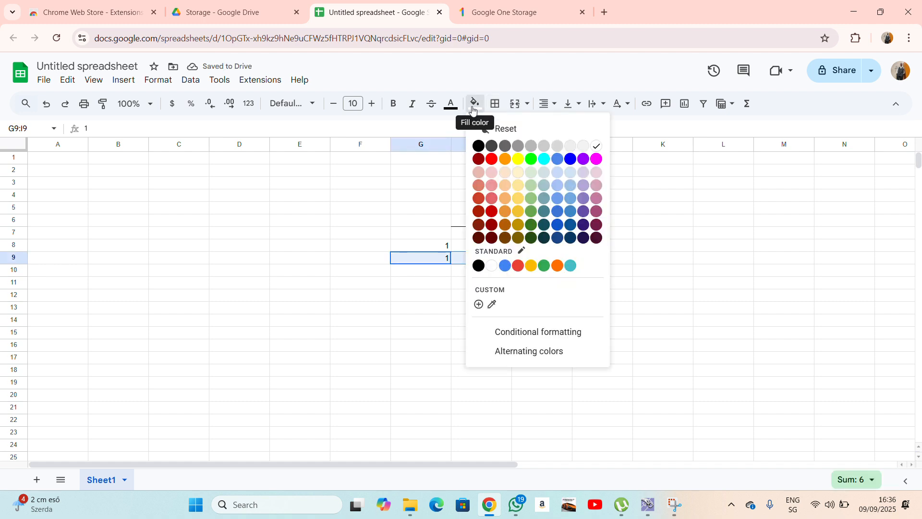
left_click(504, 159)
left_click(685, 258)
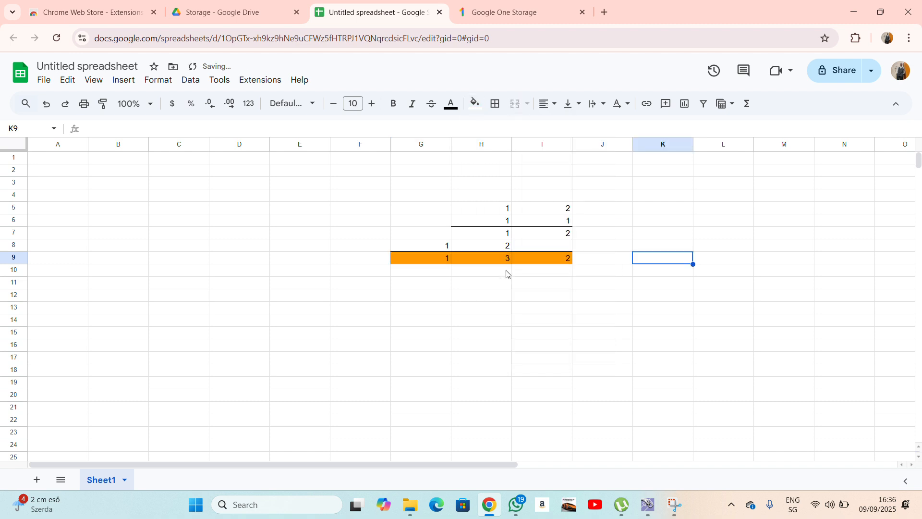
left_click(607, 310)
left_click(616, 330)
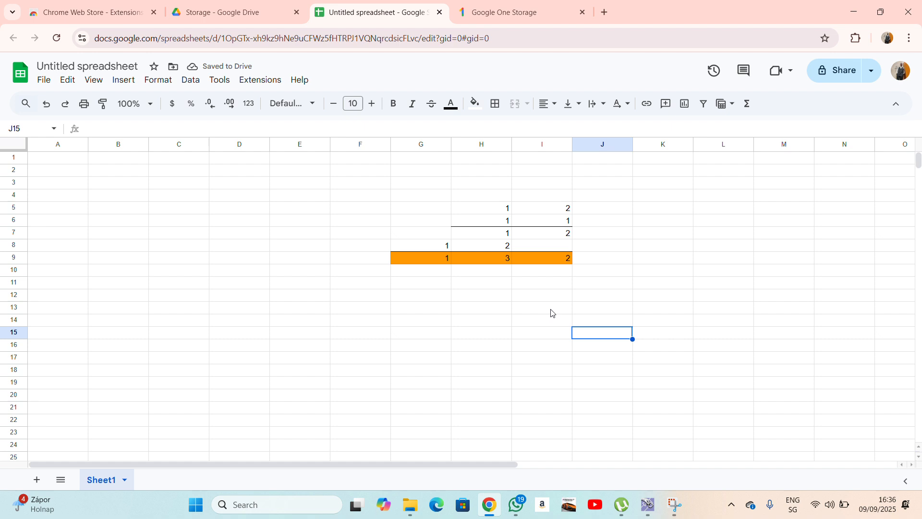
left_click(551, 310)
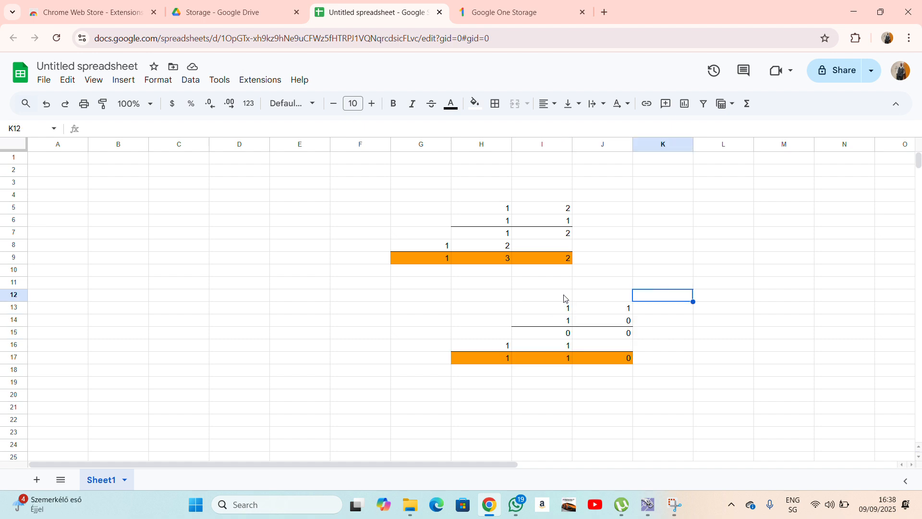
Enter 1, 0, 1 in G23:I23.
scroll(572, 288, "down", 5)
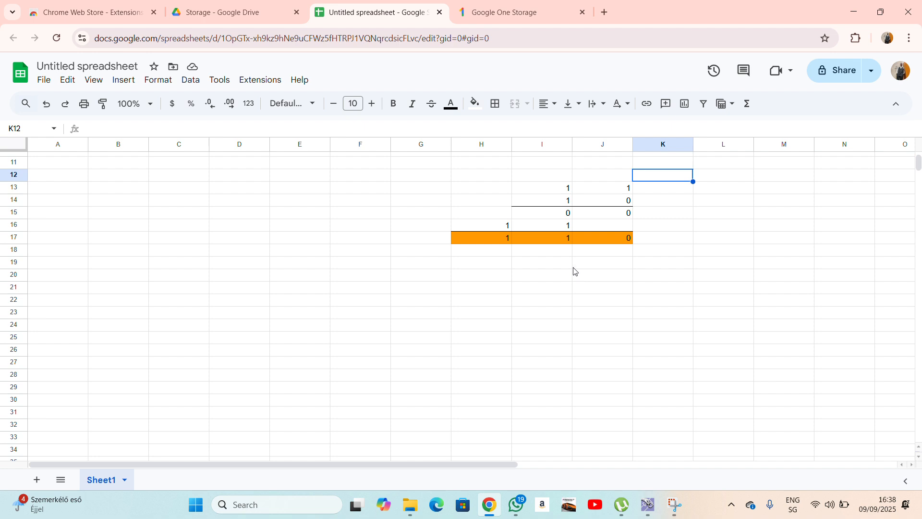
left_click(413, 317)
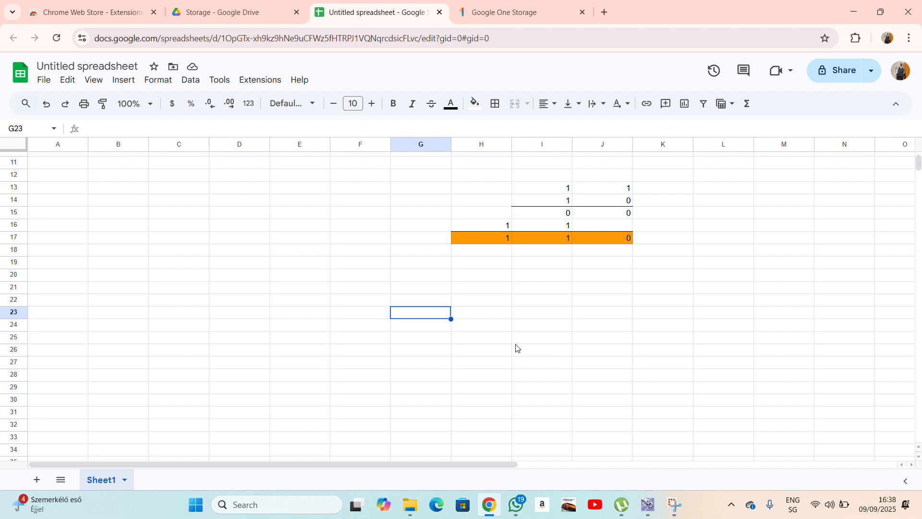
type("1")
key("Tab")
type("0")
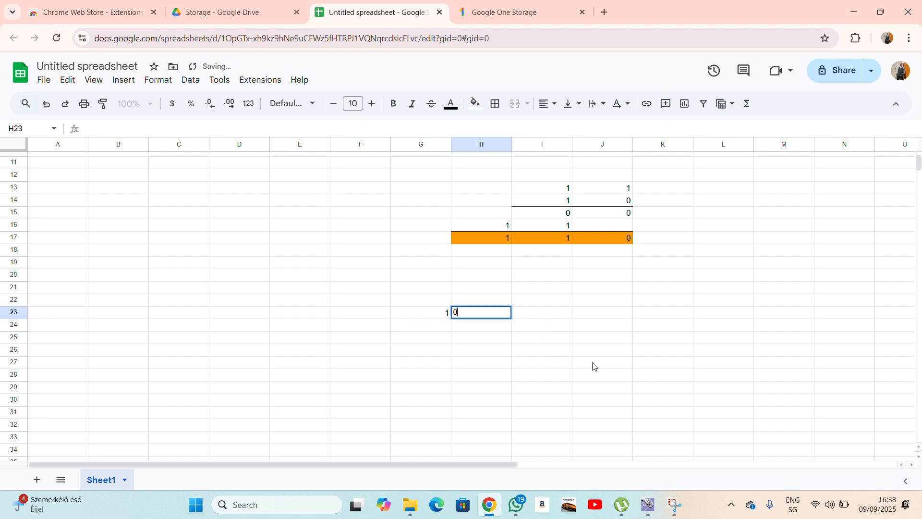
key("Tab")
type("1")
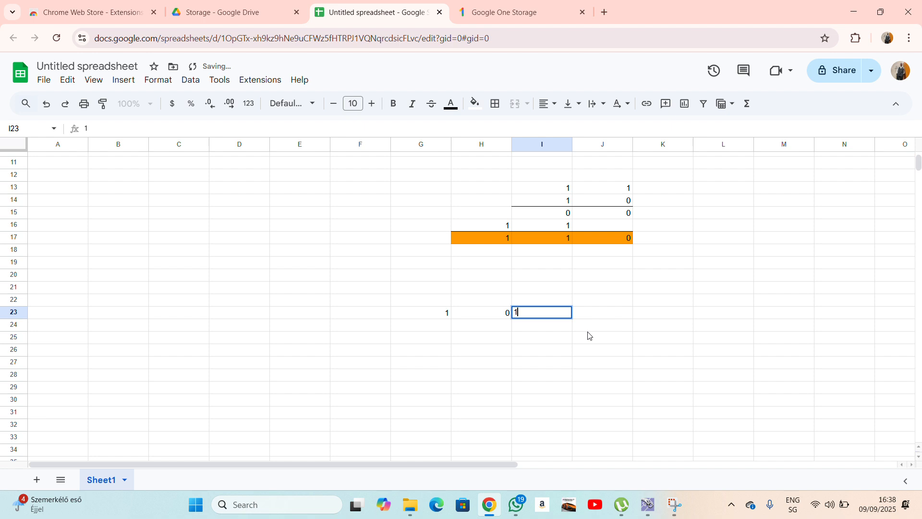
left_click(587, 335)
Enter 1, 1, 0 in G24:I24.
left_click(449, 328)
type("1")
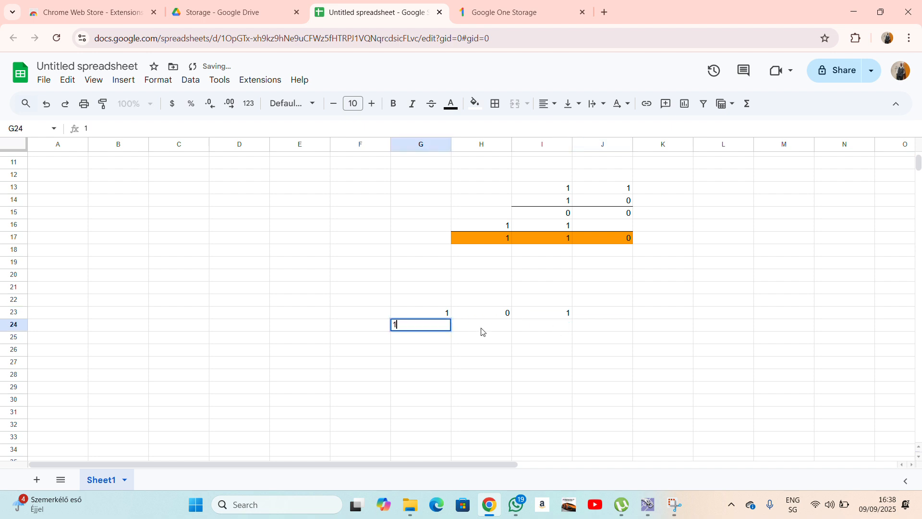
left_click(485, 330)
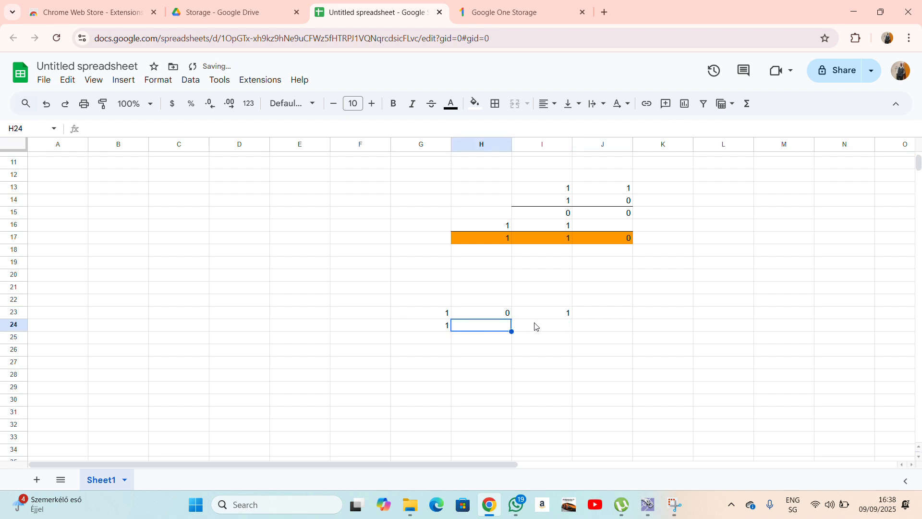
type("1")
left_click(553, 329)
type("0")
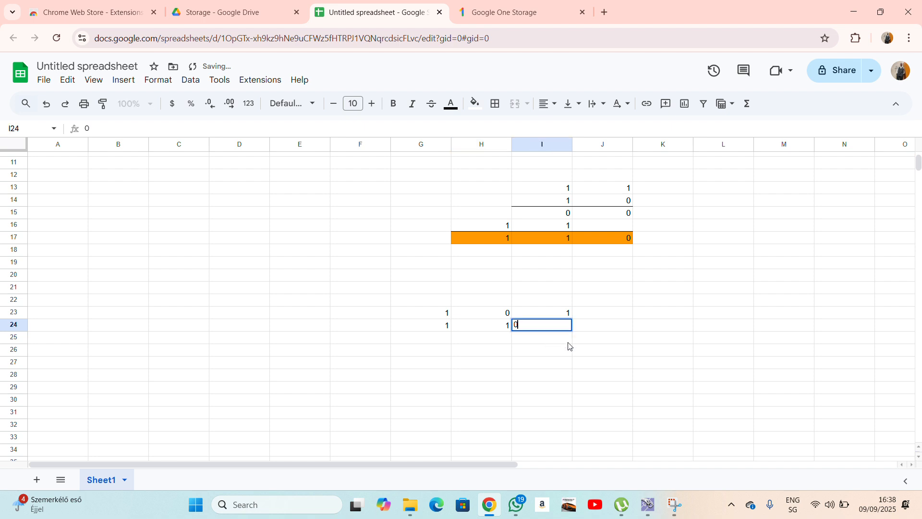
left_click(574, 342)
Add a bottom border under G24:I24.
left_click_drag(416, 326, 552, 327)
left_click(495, 107)
left_click(556, 152)
left_click(578, 328)
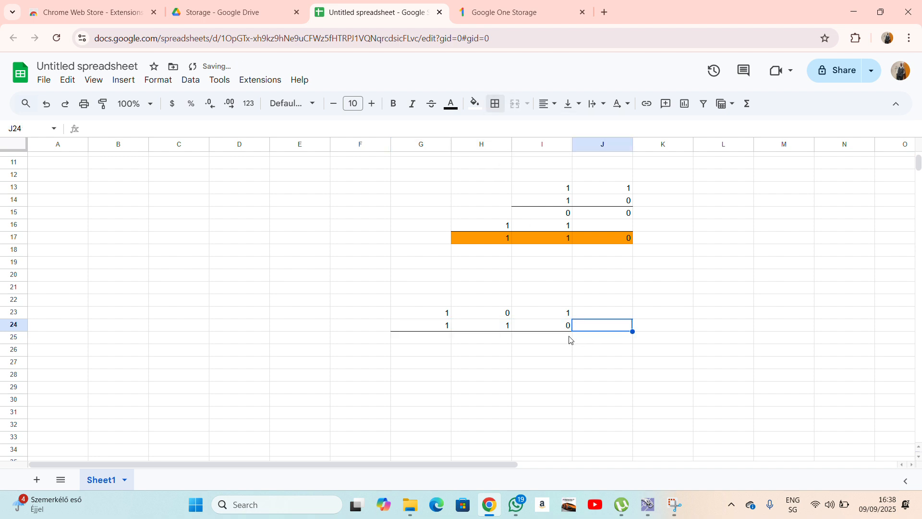
Enter the first partial product 000 in G25:I25.
left_click(560, 338)
left_click(563, 329)
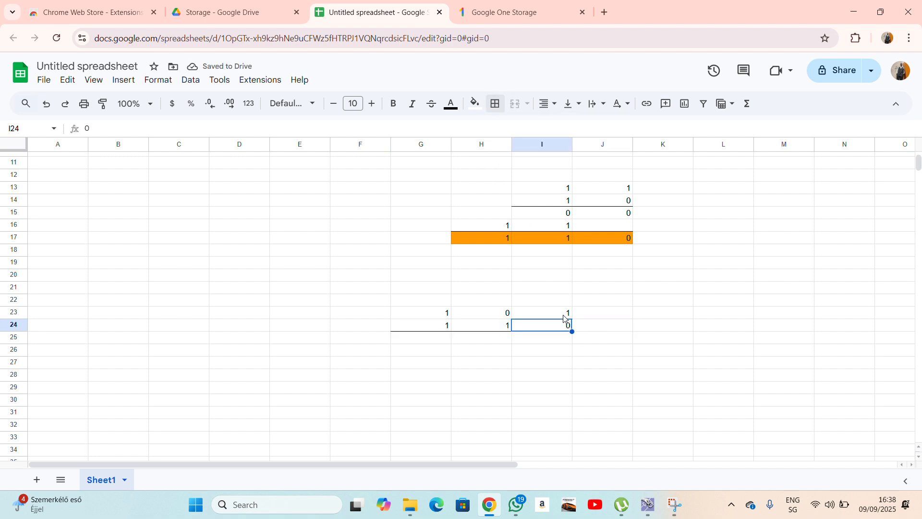
key("Up")
left_click(562, 342)
type("0")
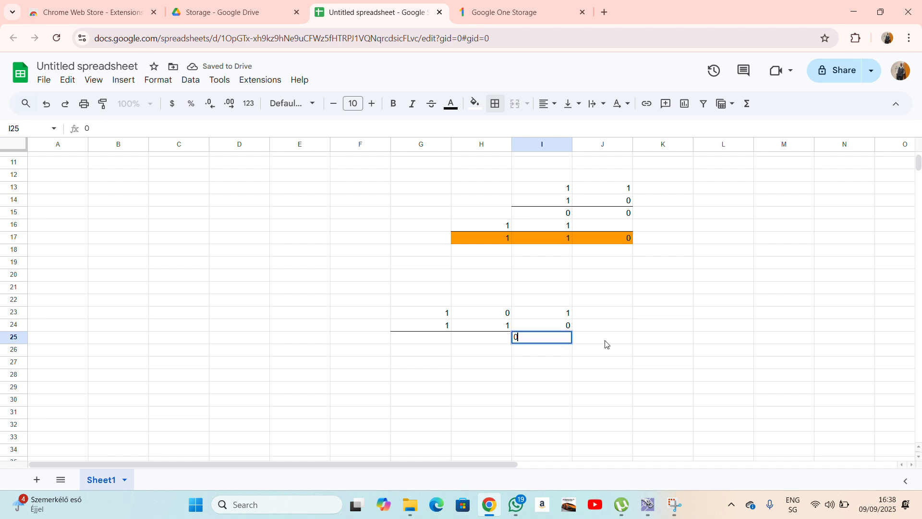
left_click(617, 342)
left_click(560, 328)
left_click(489, 315)
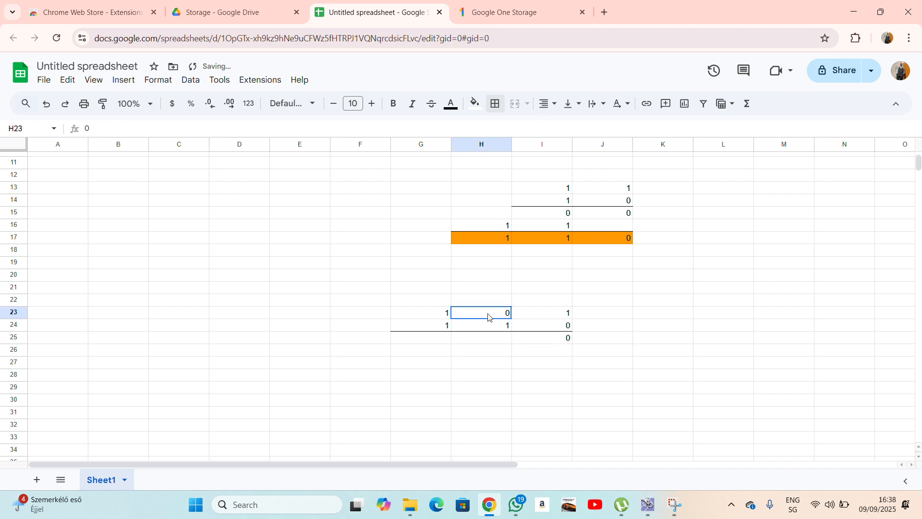
left_click(498, 339)
type("0")
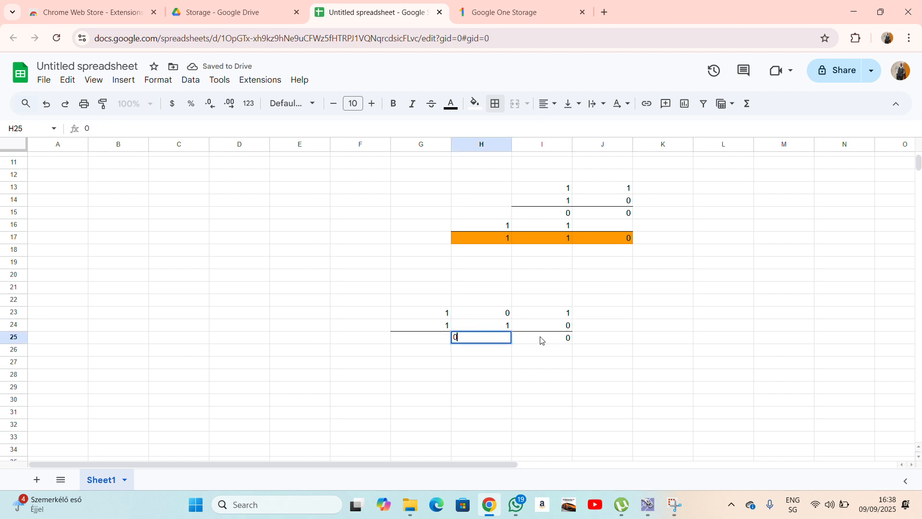
left_click(441, 342)
left_click(547, 328)
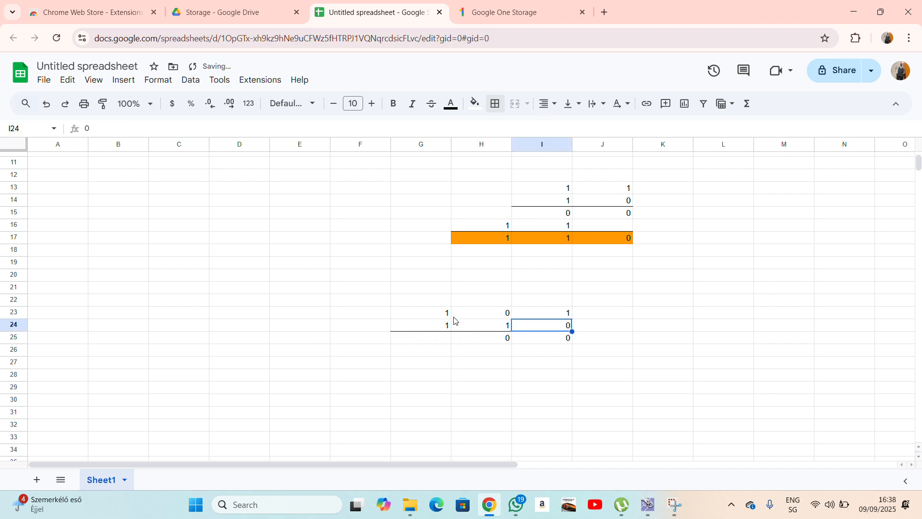
left_click(438, 316)
left_click(437, 339)
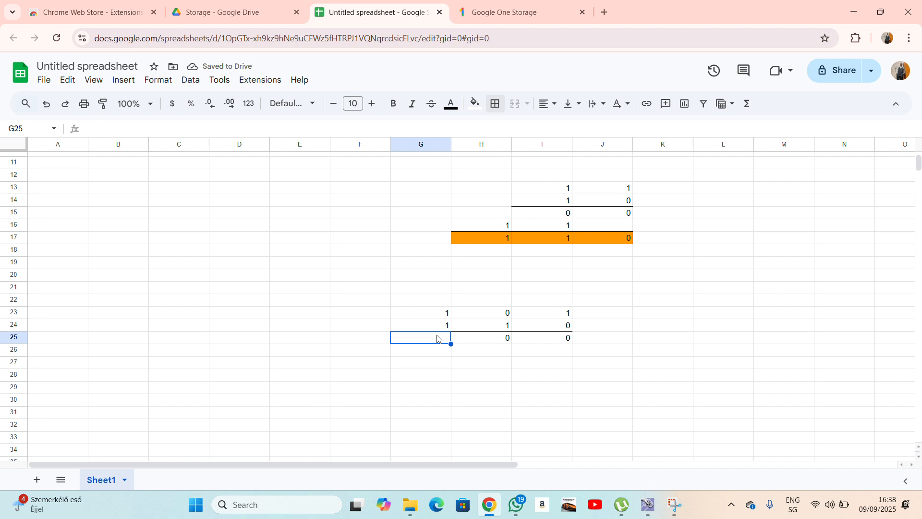
type("0")
left_click(587, 361)
left_click(506, 326)
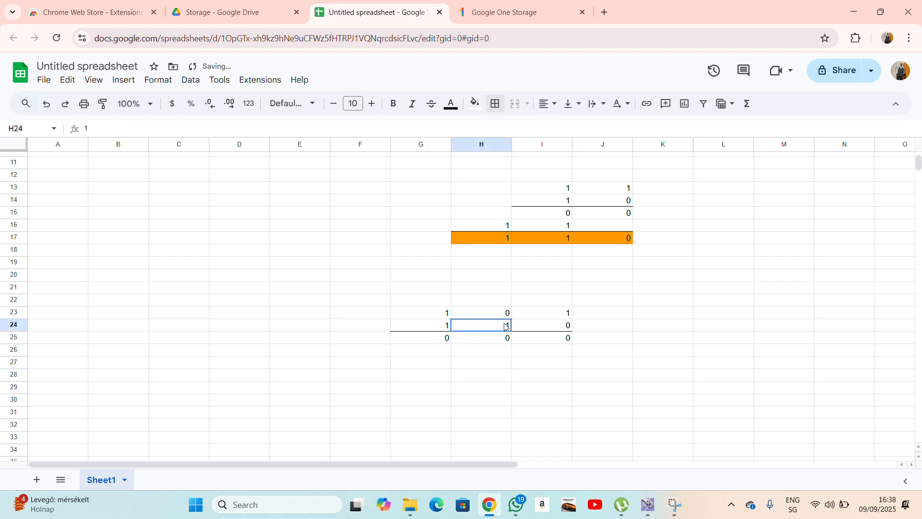
left_click(563, 316)
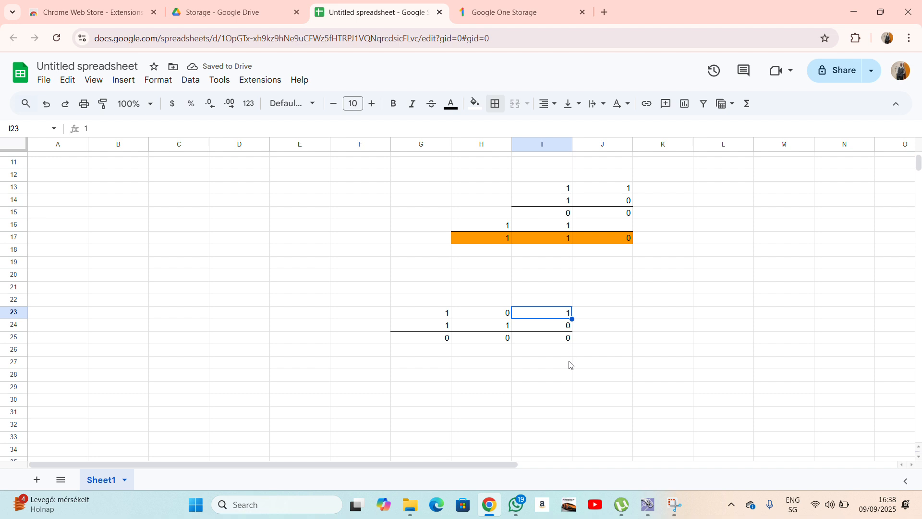
Enter the second partial product 101 in F26:H26, shifted one column left.
left_click(500, 351)
type("1")
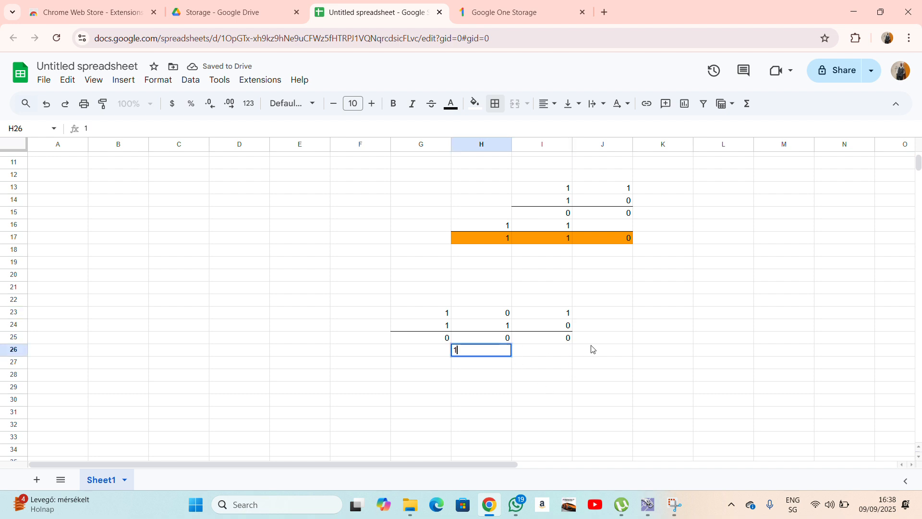
left_click(592, 350)
left_click(510, 328)
key("Up")
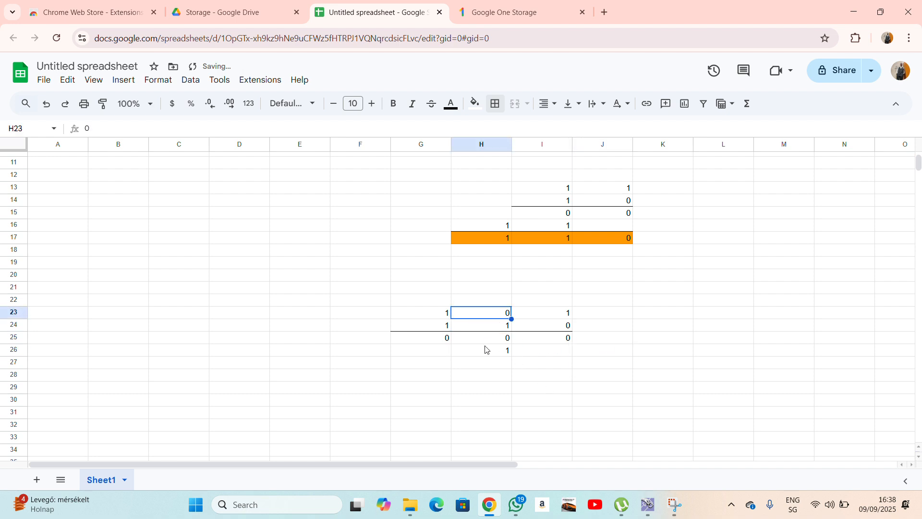
left_click(437, 355)
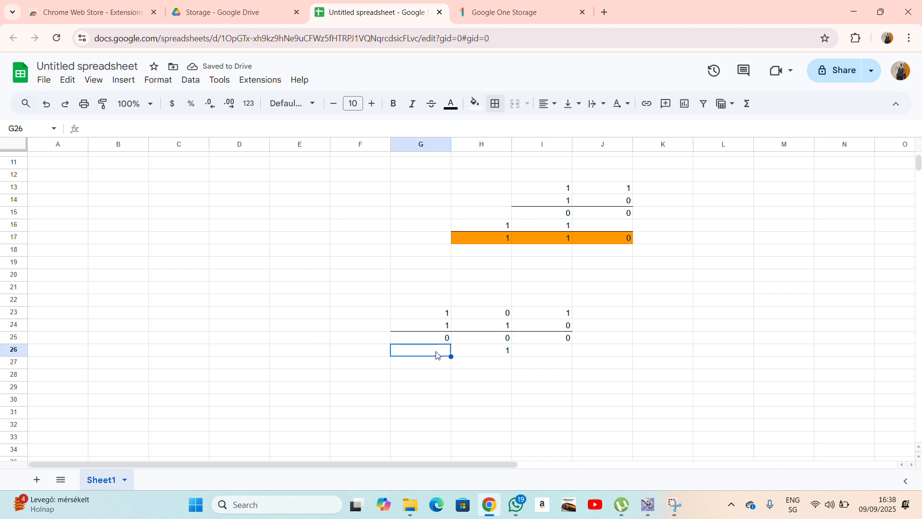
type("0")
left_click(488, 384)
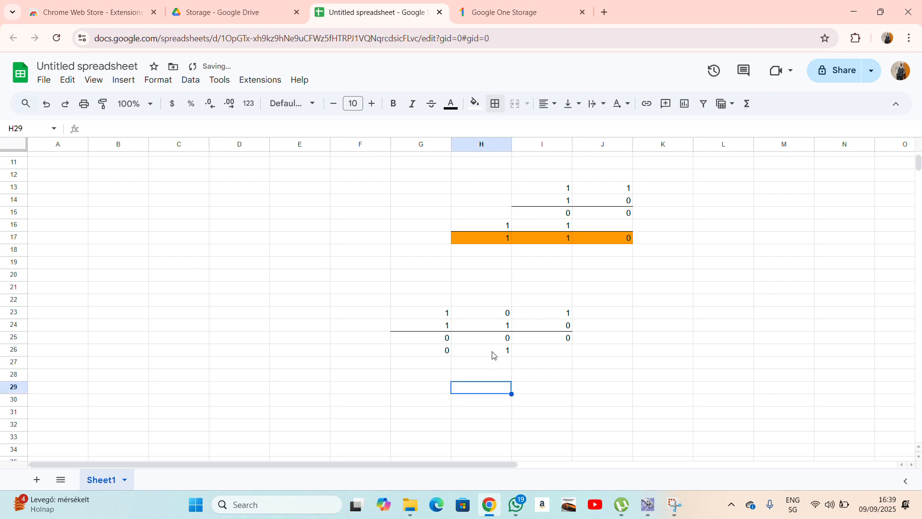
left_click(492, 328)
left_click(430, 315)
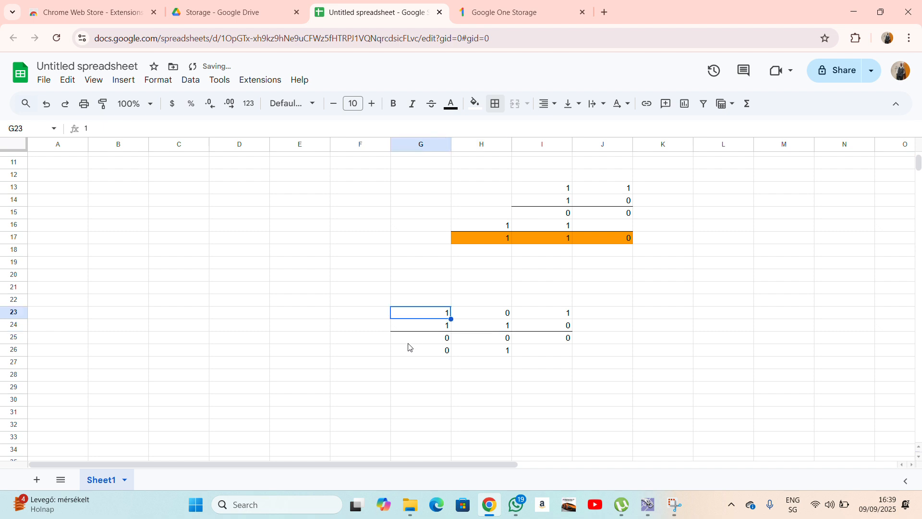
left_click(378, 354)
type("1")
left_click(529, 388)
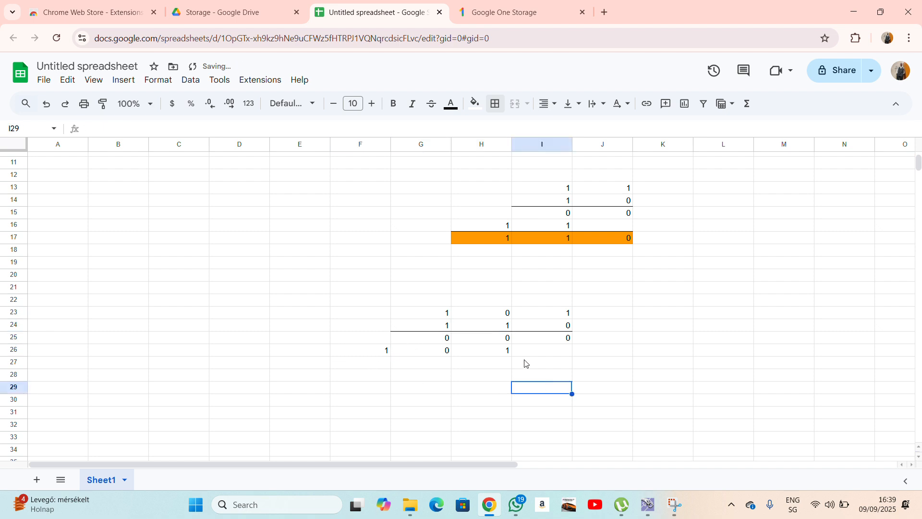
left_click(447, 329)
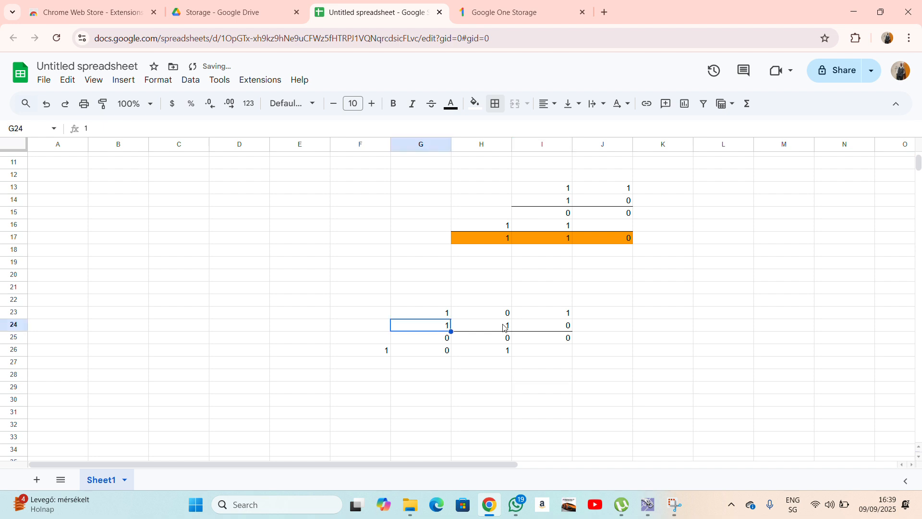
left_click(564, 320)
Enter the third partial product 101 in E27:G27, then select row E27:I27.
left_click(445, 363)
type("1")
left_click(521, 374)
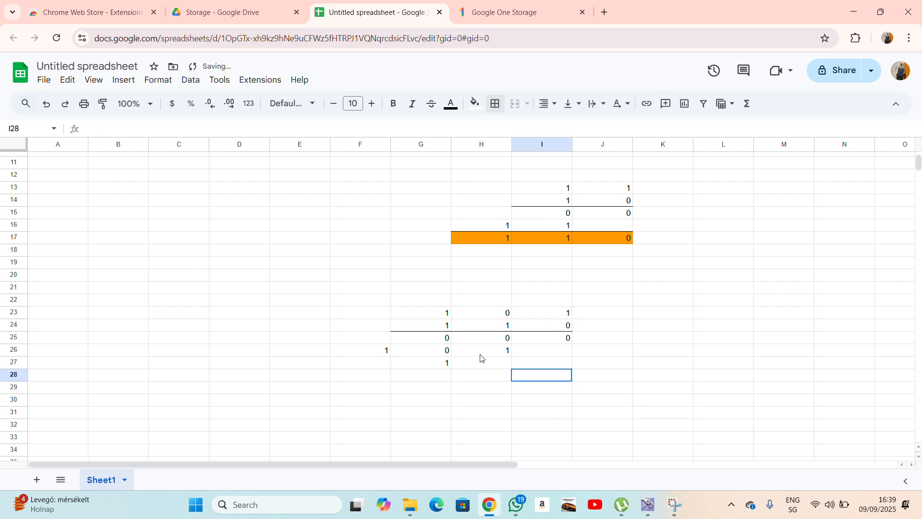
key("shift+Up")
left_click(480, 314)
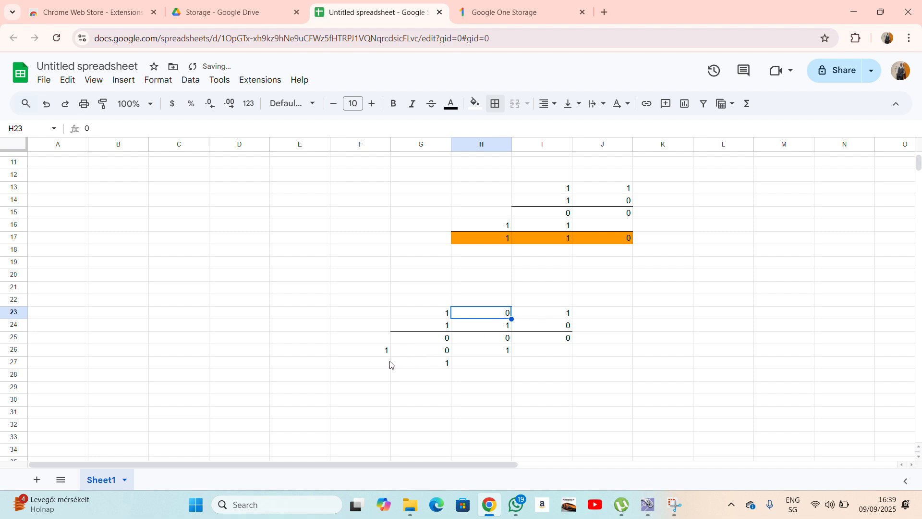
left_click(373, 365)
type("0")
left_click(397, 398)
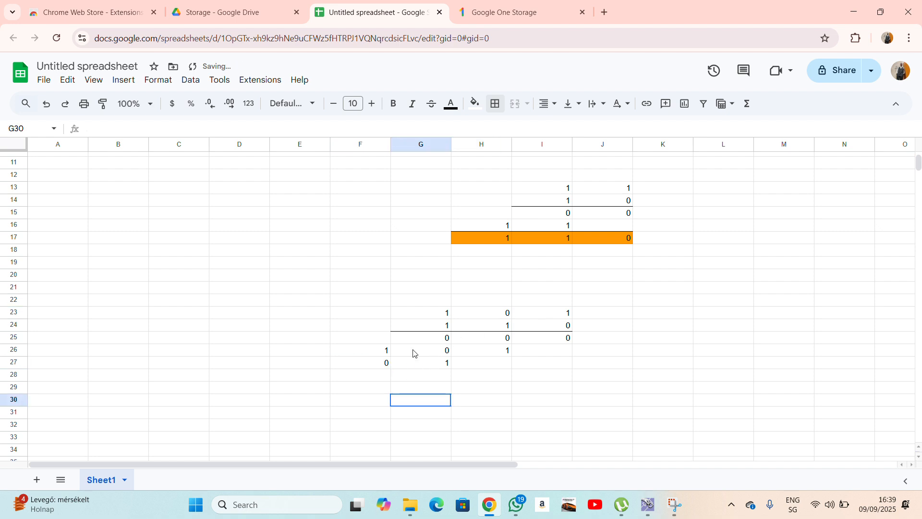
left_click(442, 319)
left_click(441, 315)
left_click_drag(393, 392, 333, 373)
left_click(318, 363)
type("1")
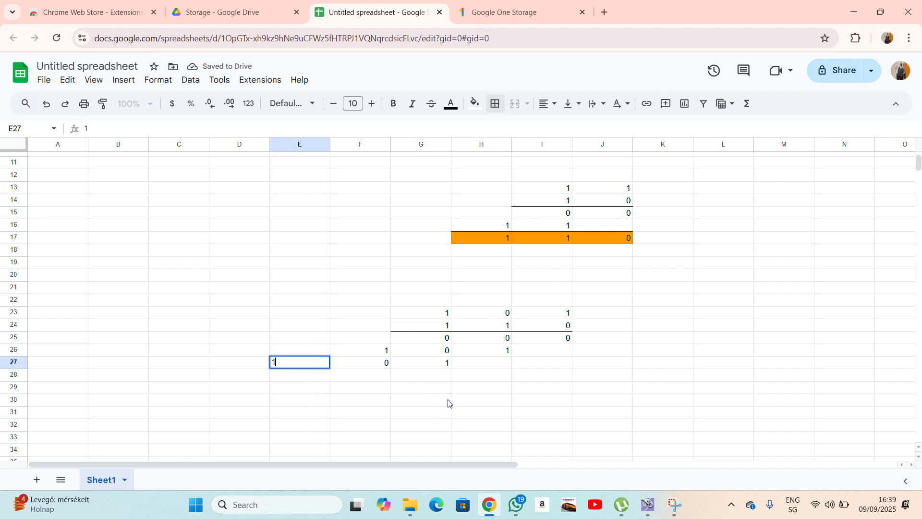
left_click_drag(448, 401, 447, 381)
left_click(281, 360)
left_click_drag(358, 370, 568, 366)
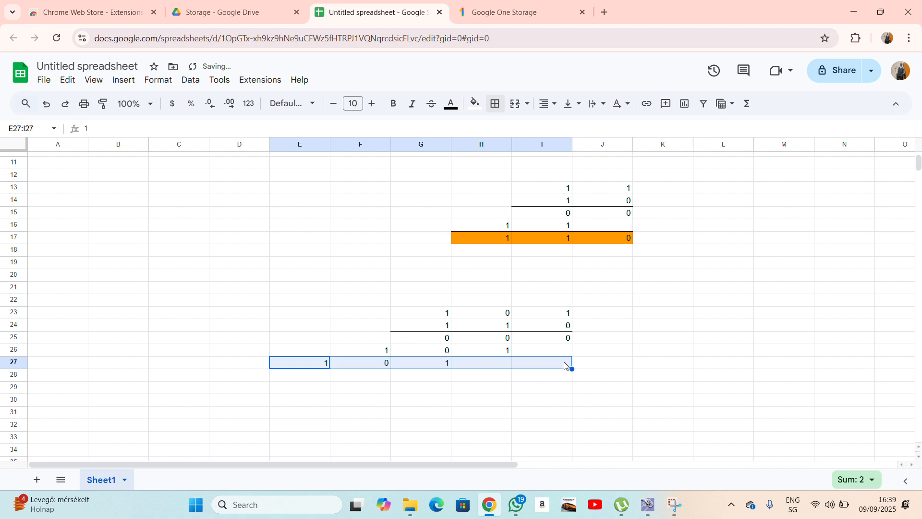
Draw a bottom border under E27:I27.
left_click(496, 104)
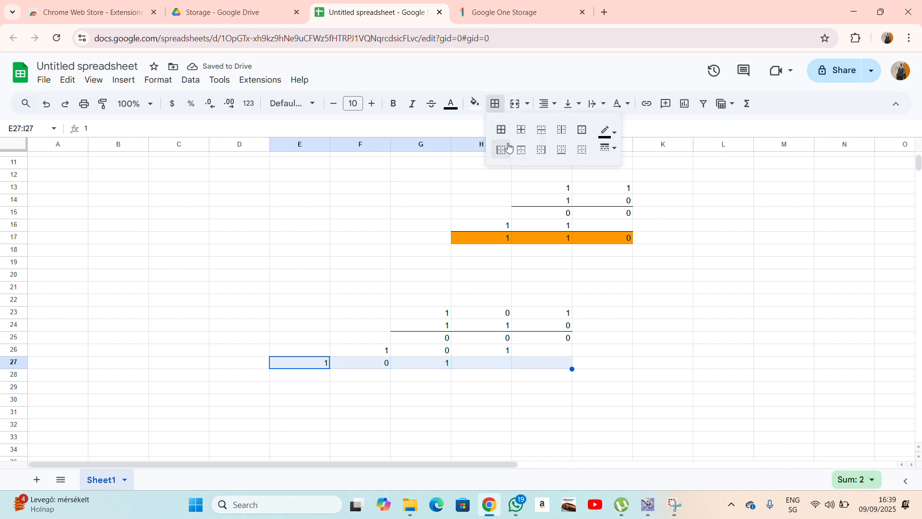
left_click(560, 149)
left_click_drag(630, 270, 630, 277)
Enter 0 in I28 and 1 in H28 as the result's last two digits.
left_click(563, 339)
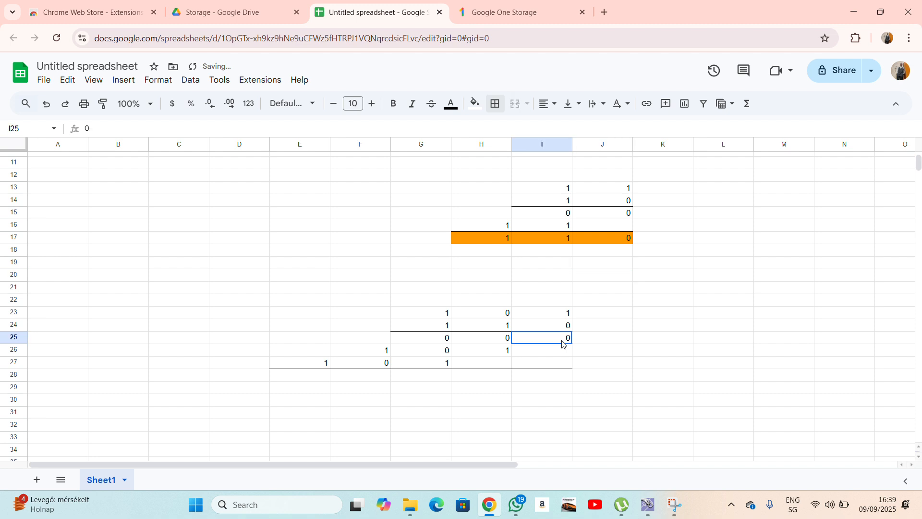
left_click(563, 351)
left_click(564, 375)
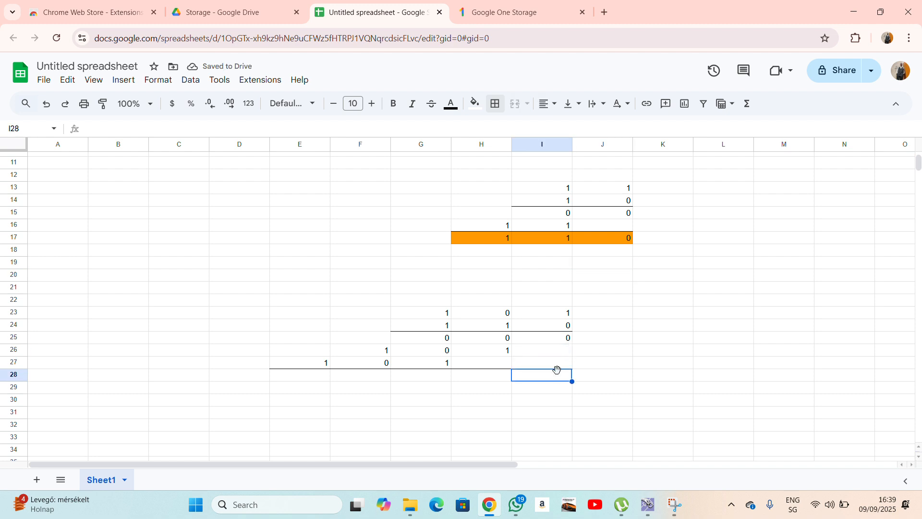
type("0")
left_click(591, 399)
left_click(494, 340)
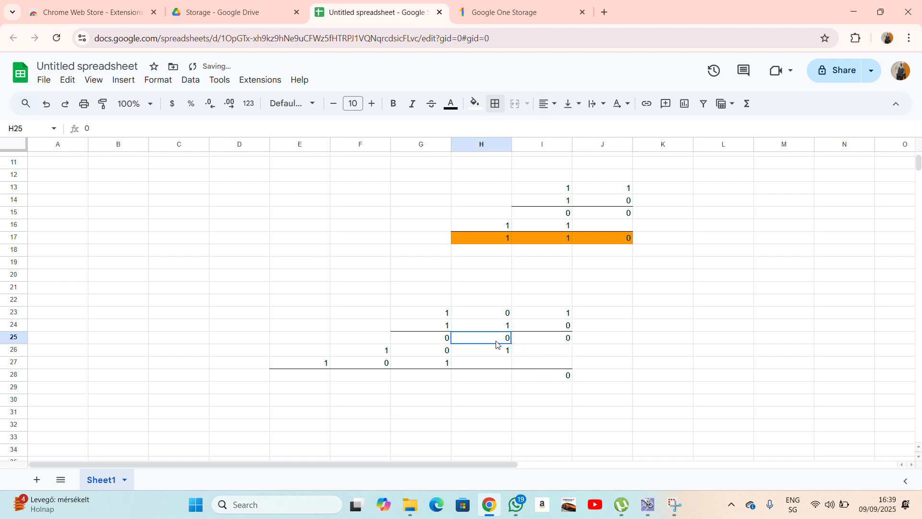
left_click(500, 352)
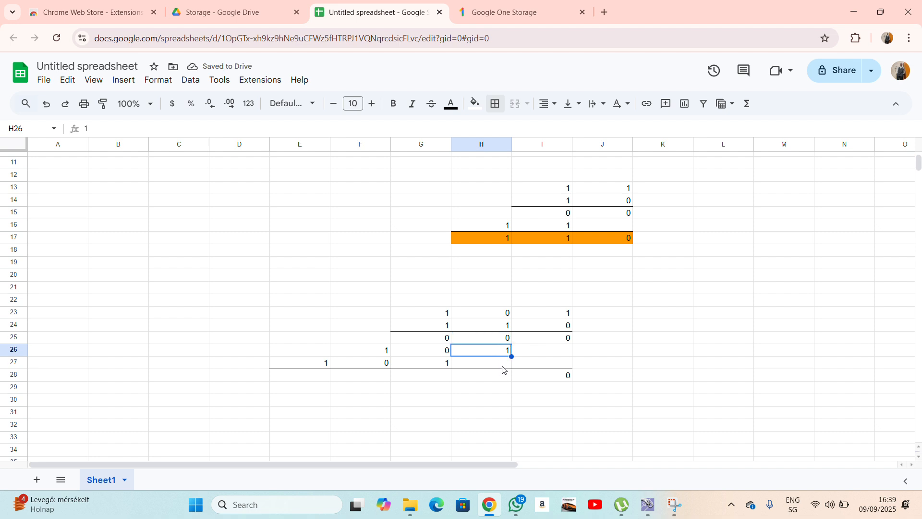
left_click(505, 366)
left_click(503, 376)
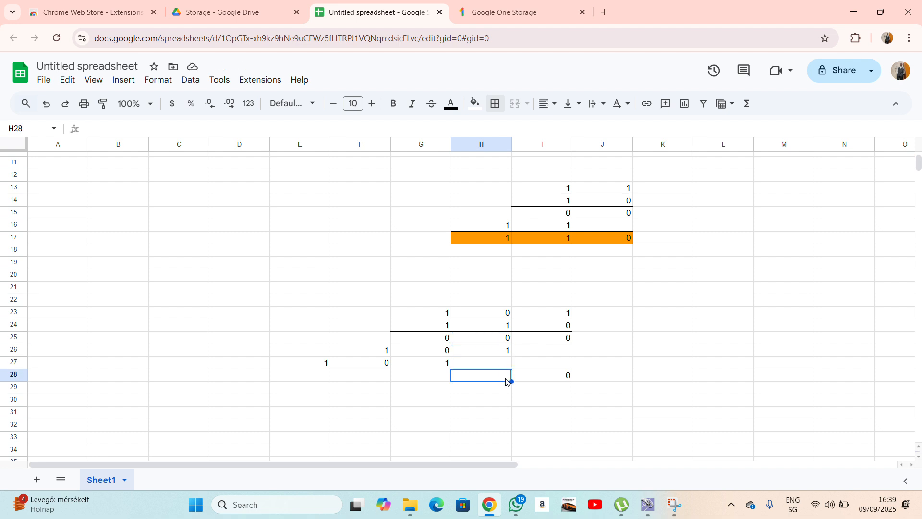
type("1")
left_click(516, 399)
Enter 1 in G28, F28 and E28 to complete the result 1 1 1 1 0.
left_click(446, 362)
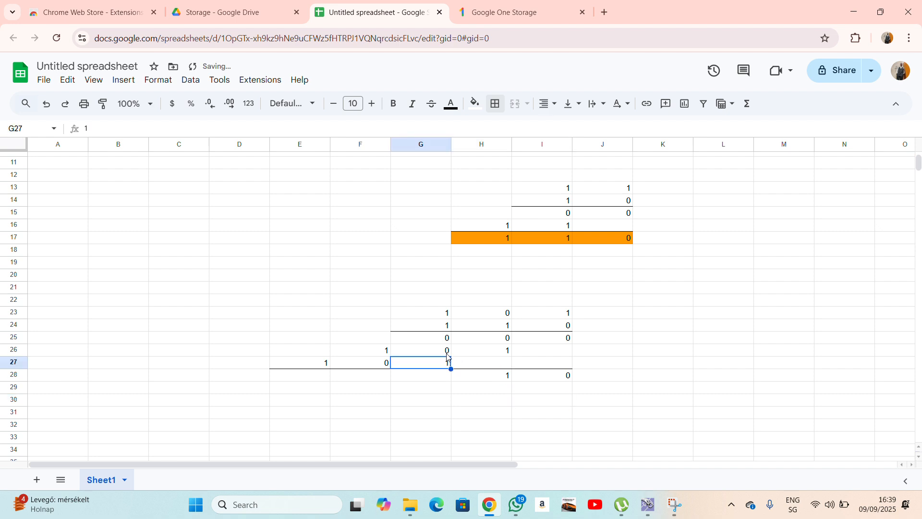
left_click(447, 350)
left_click(447, 339)
left_click(449, 373)
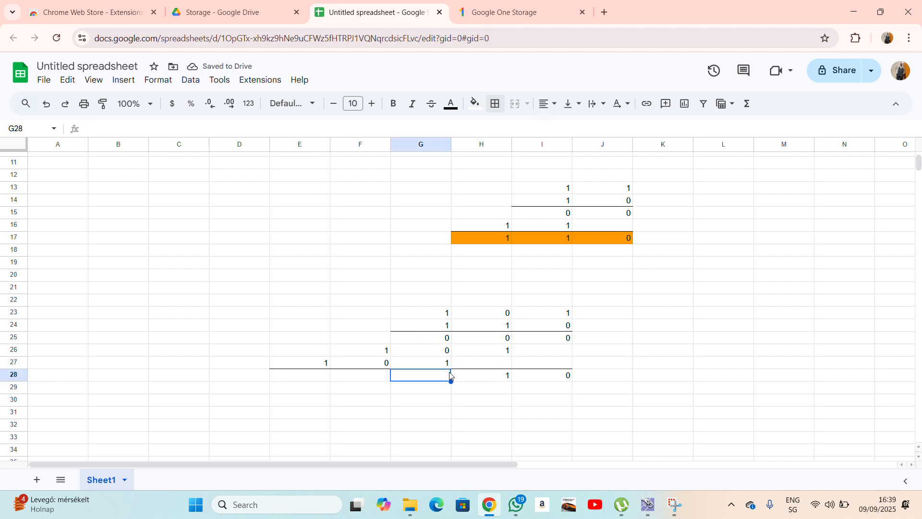
type("1")
left_click(478, 401)
left_click(388, 358)
left_click(388, 361)
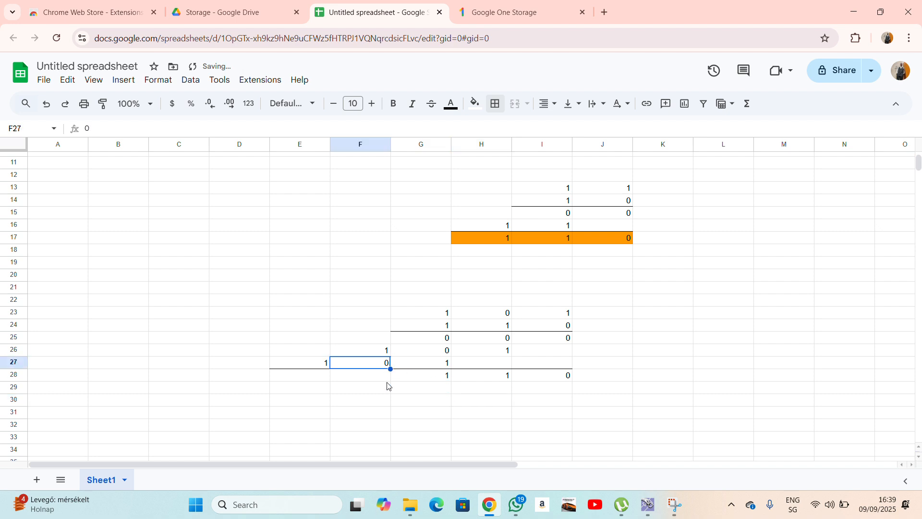
left_click(387, 376)
type("1")
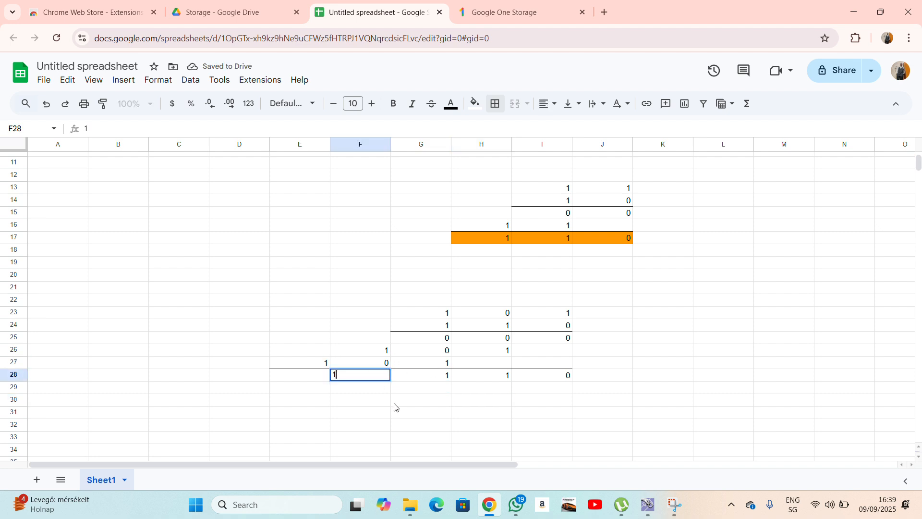
left_click(326, 362)
left_click(325, 352)
left_click_drag(322, 338, 319, 344)
left_click(321, 375)
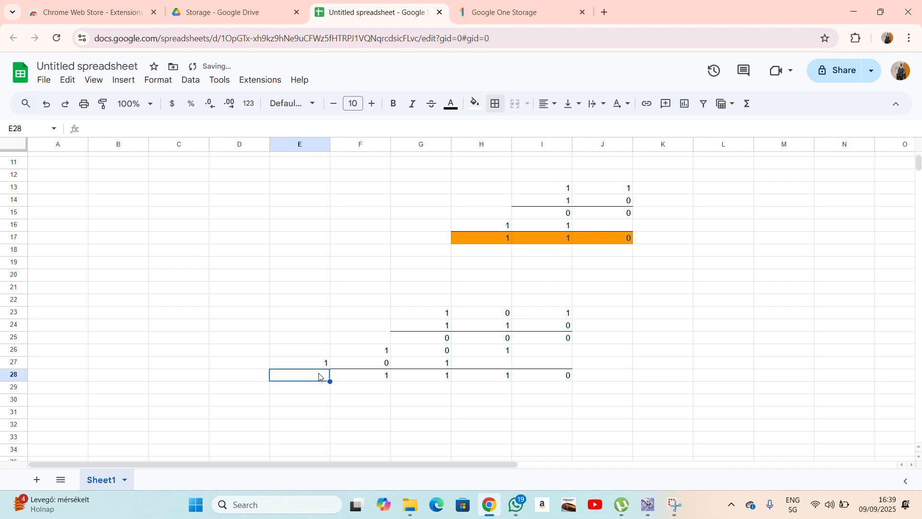
type("1")
left_click(397, 411)
Fill the result row E28:I28 orange.
left_click_drag(309, 375, 541, 374)
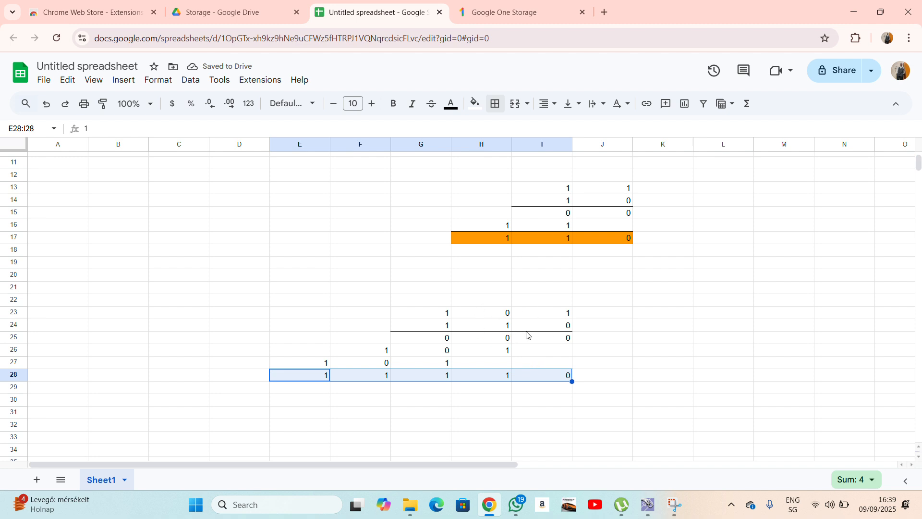
left_click(475, 104)
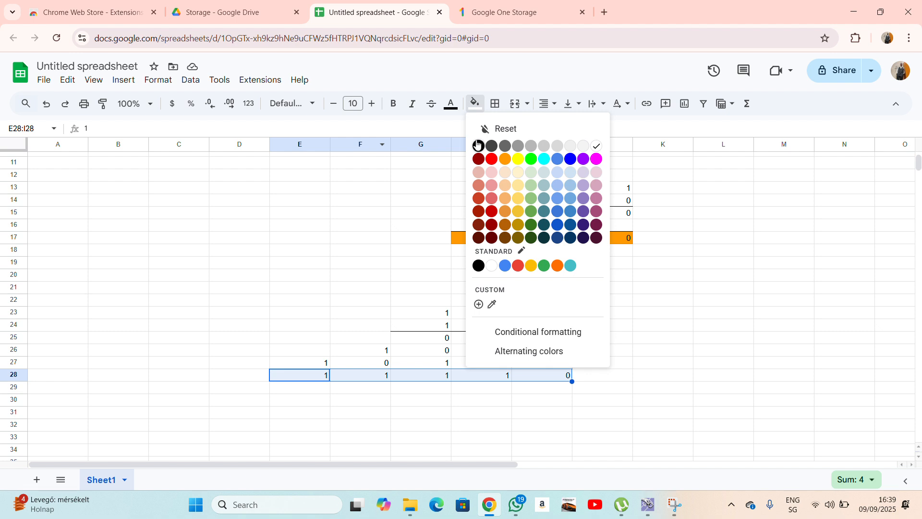
left_click(504, 159)
left_click_drag(638, 237, 638, 250)
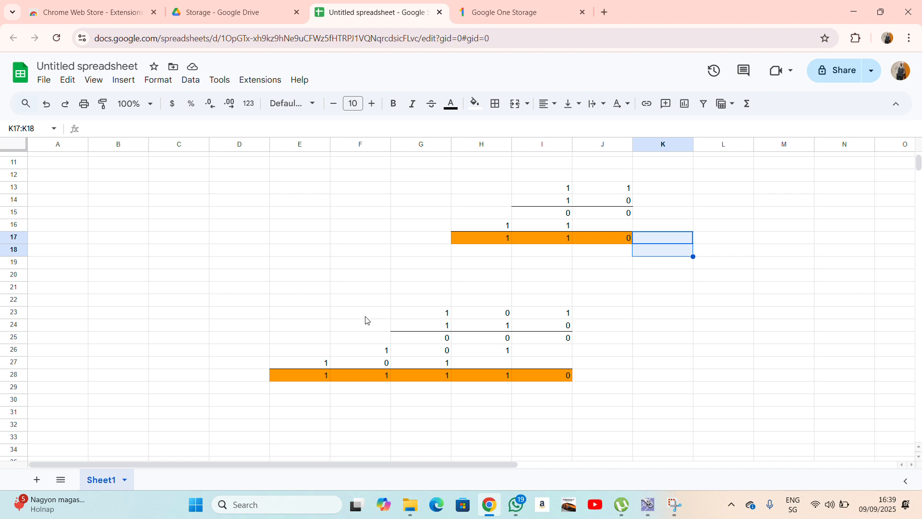
left_click_drag(299, 299, 566, 376)
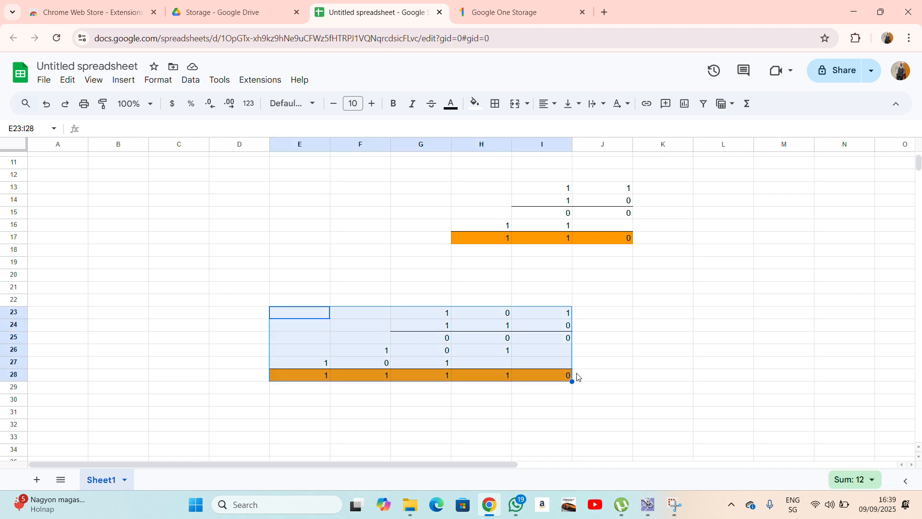
scroll(577, 337, "down", 5)
left_click(368, 272)
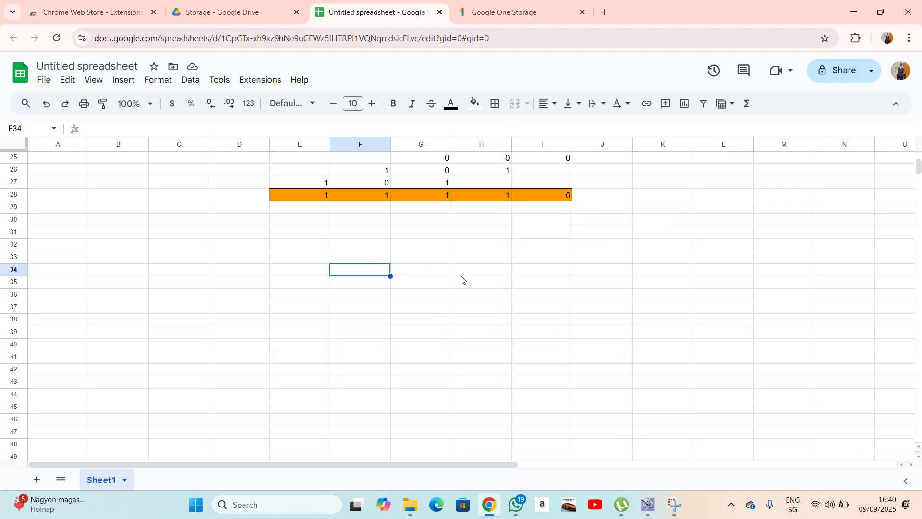
Enter the labels A0, A1, A2 in H34, G34 and F34.
left_click(496, 278)
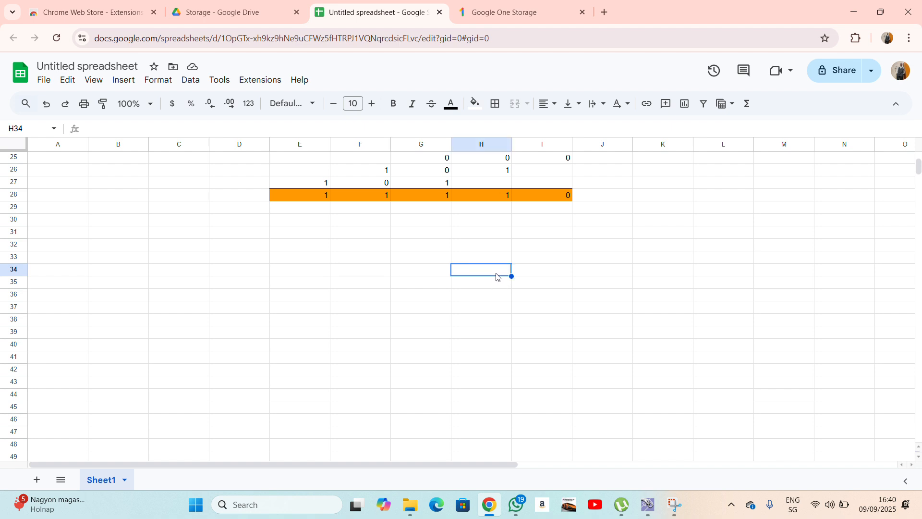
type("A0")
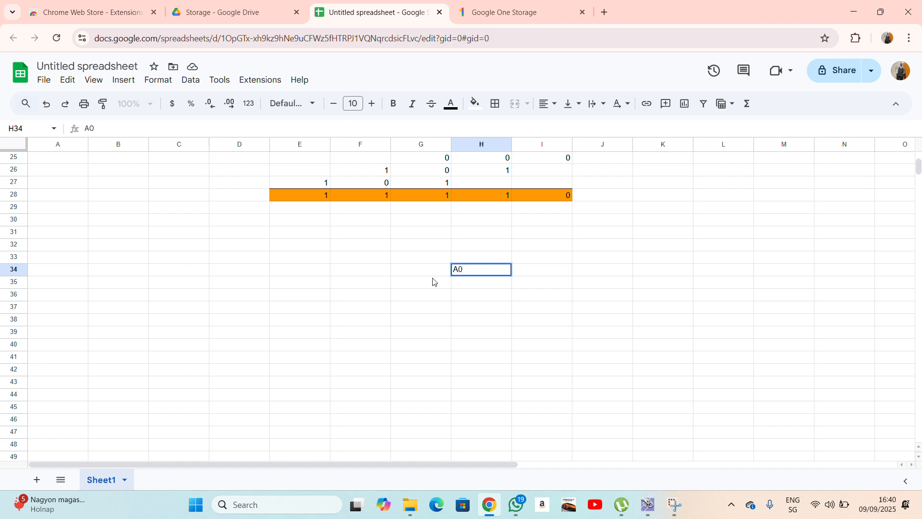
left_click(416, 273)
type("A1")
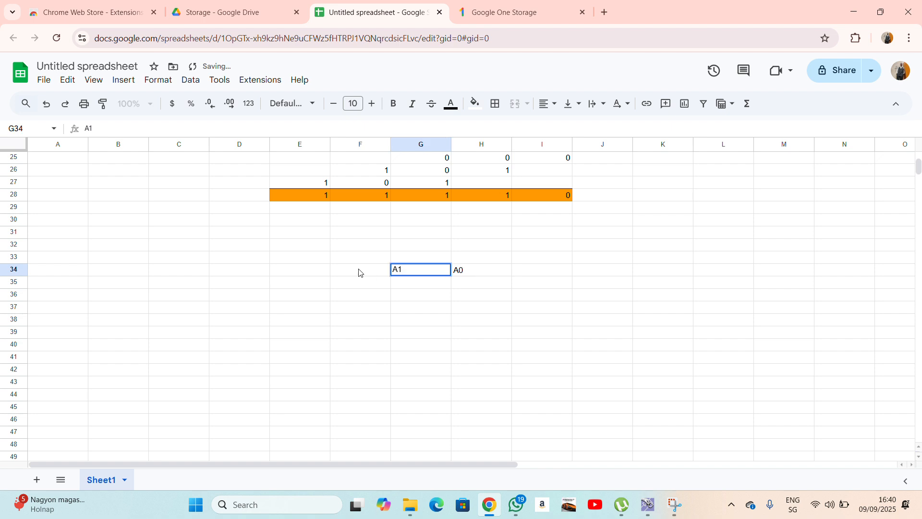
left_click(352, 270)
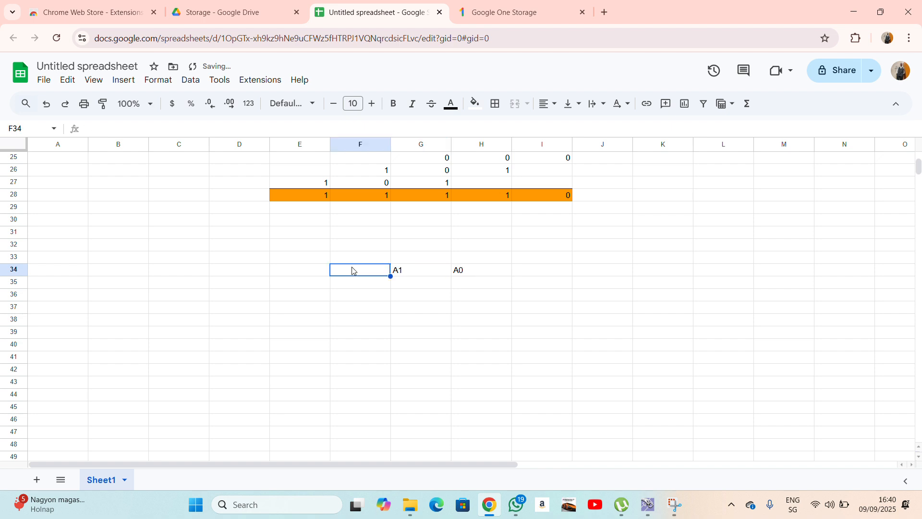
type("A2")
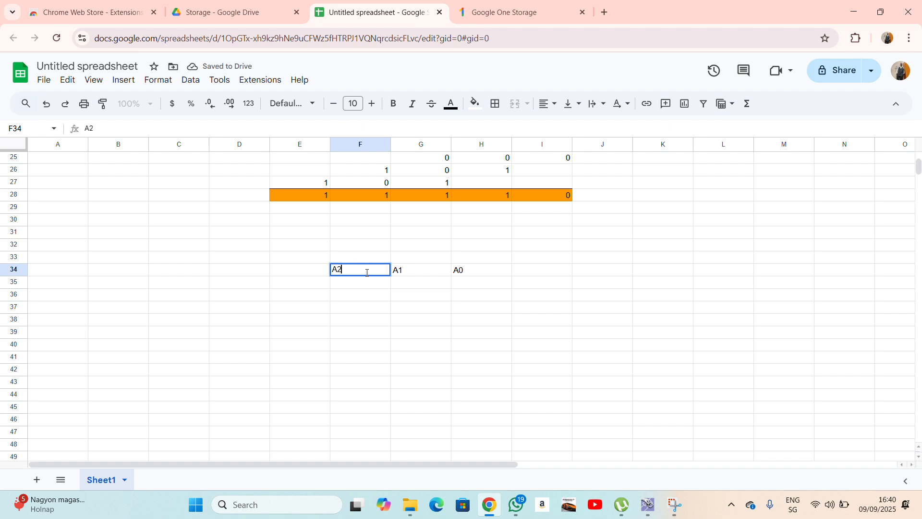
left_click(529, 321)
left_click_drag(484, 274, 362, 270)
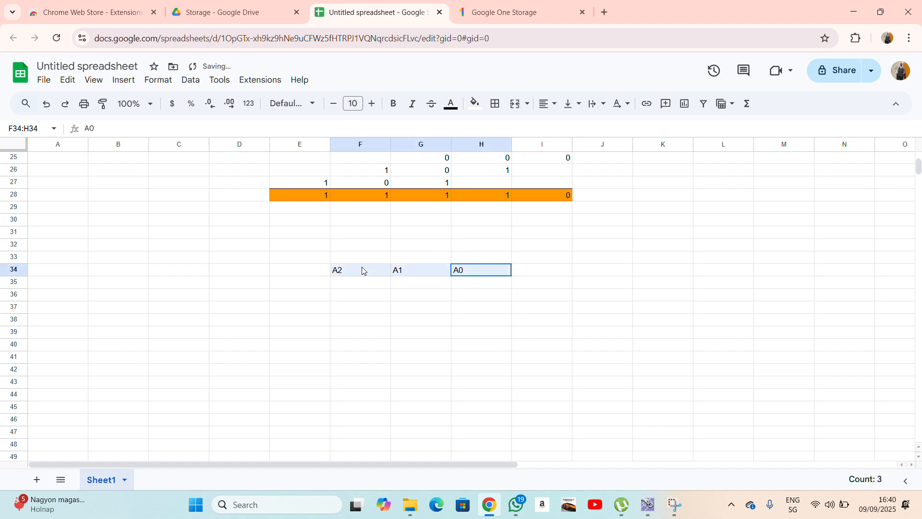
Enter the labels B0, B1, B2 in H35, G35 and F35.
left_click(469, 287)
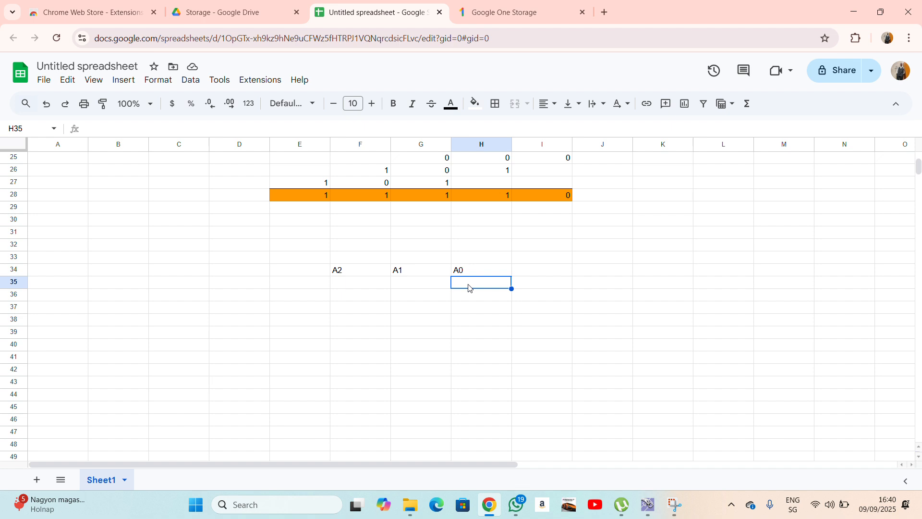
type("B0")
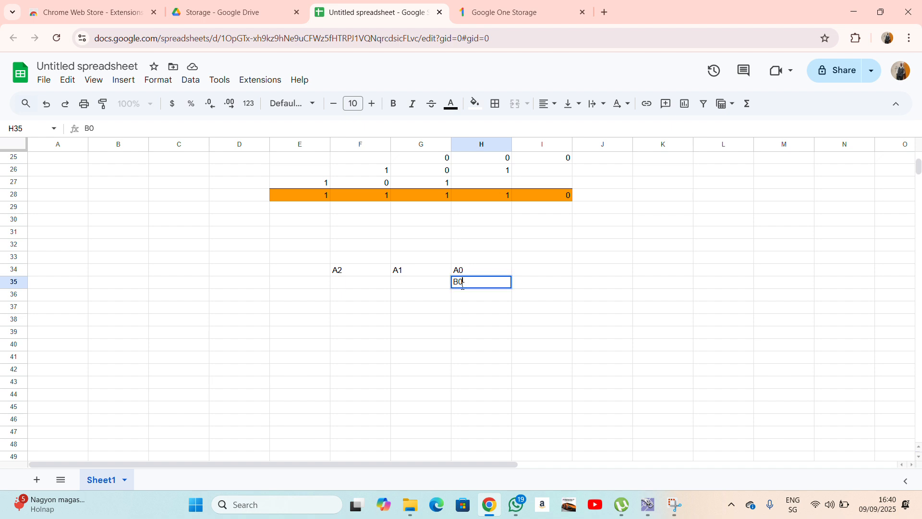
left_click(414, 285)
type("B")
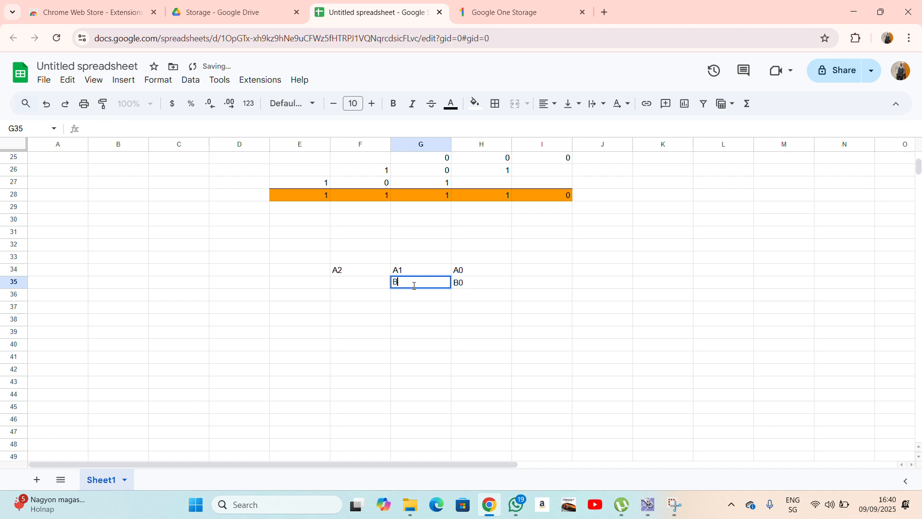
type("1")
left_click(370, 284)
type("B2")
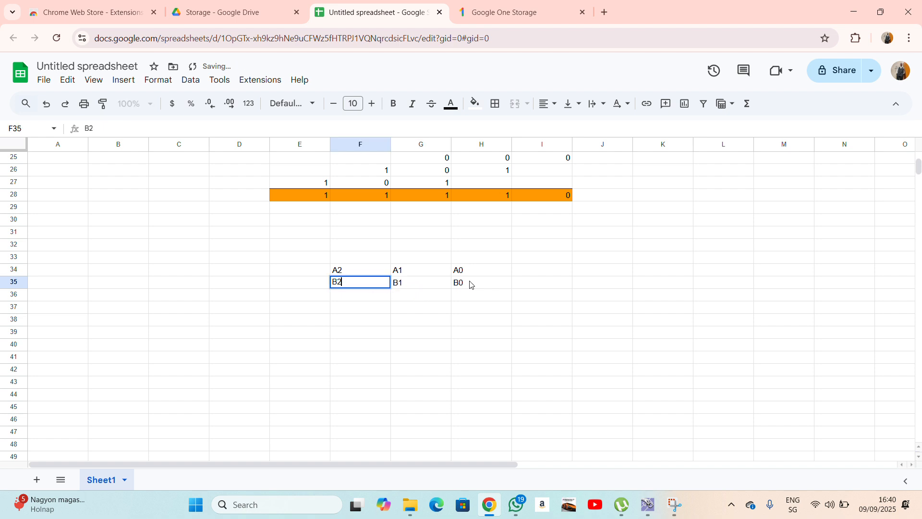
left_click(469, 284)
Add a bottom border under E35:H35 beneath the B2 B1 B0 labels.
left_click_drag(287, 290, 456, 291)
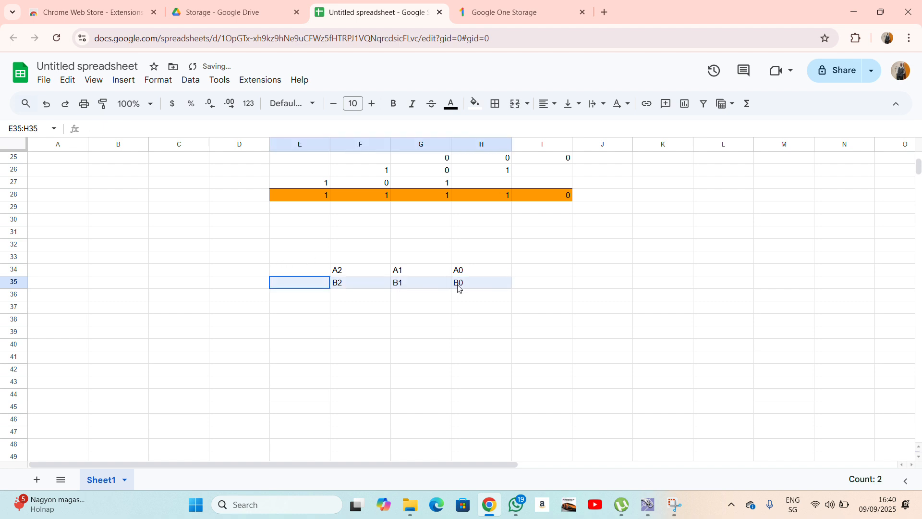
left_click(495, 103)
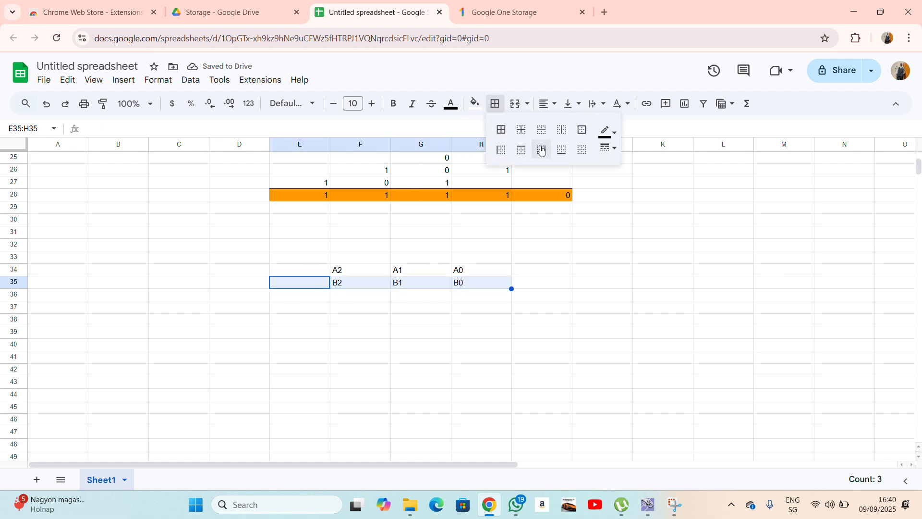
left_click(556, 149)
left_click(594, 208)
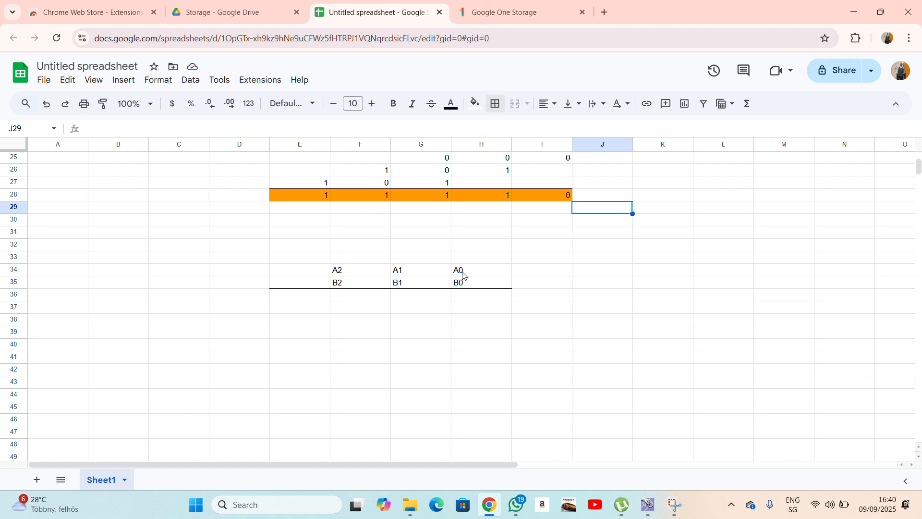
left_click(464, 298)
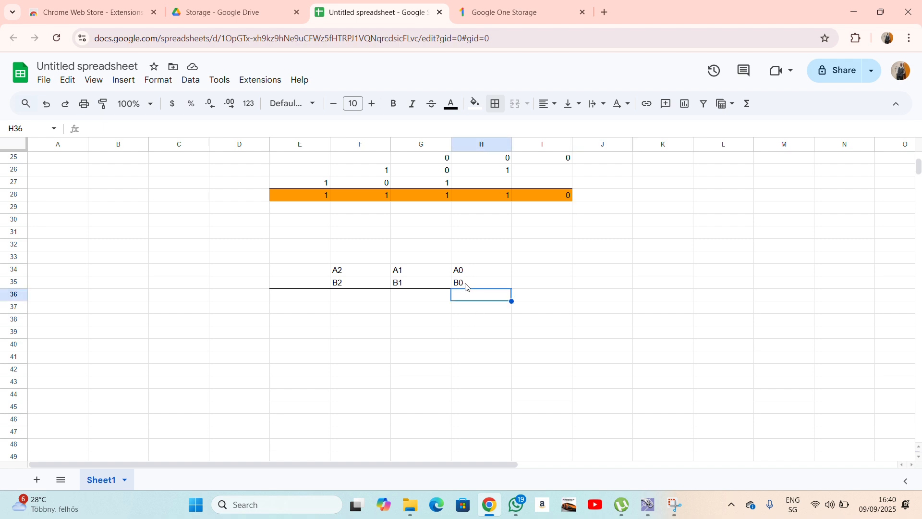
Enter A0B0 in H36 under the B0 label.
type("A")
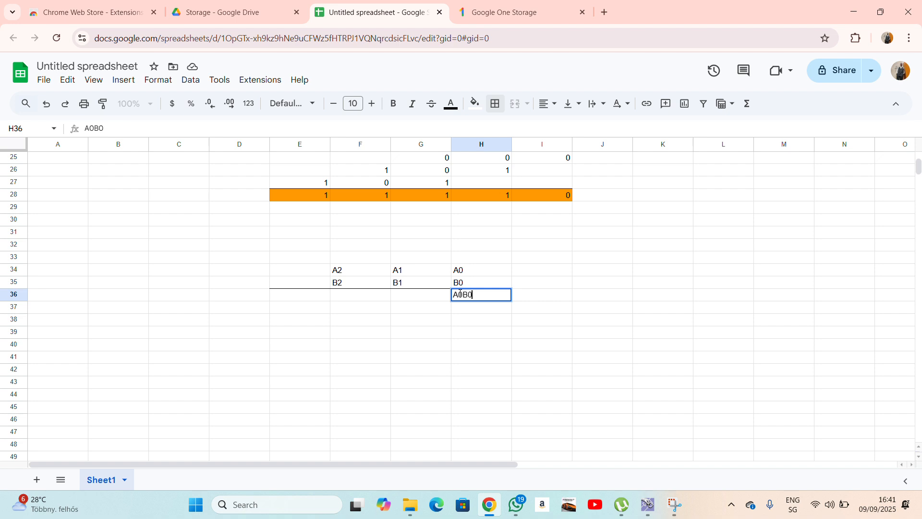
type("0B0")
key("Return")
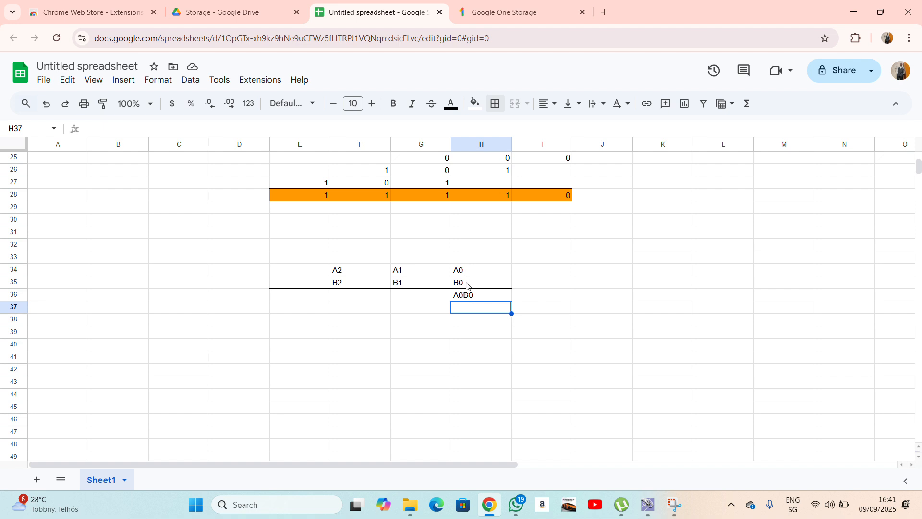
left_click_drag(343, 275, 476, 275)
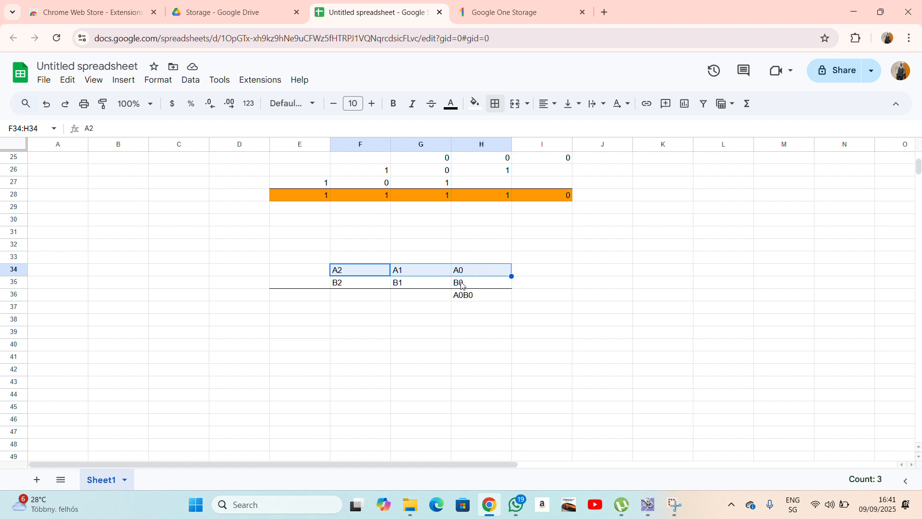
left_click_drag(342, 286, 455, 288)
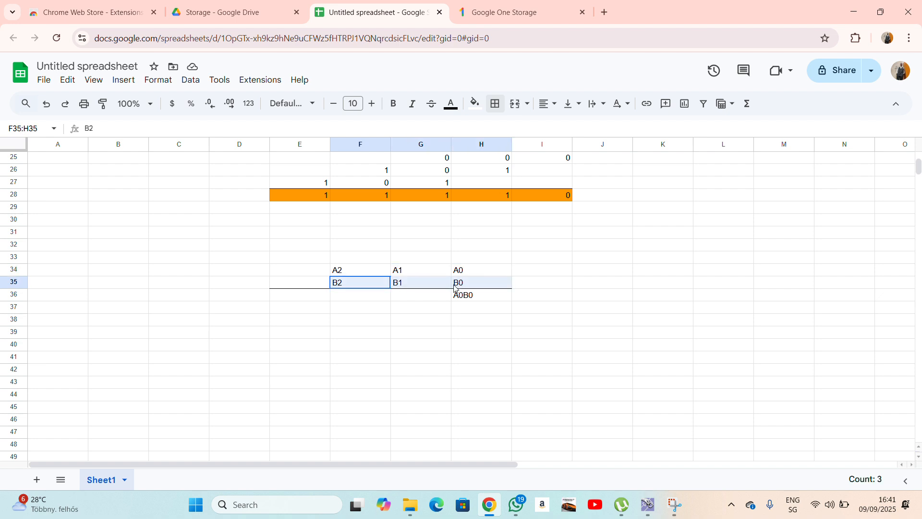
left_click(468, 294)
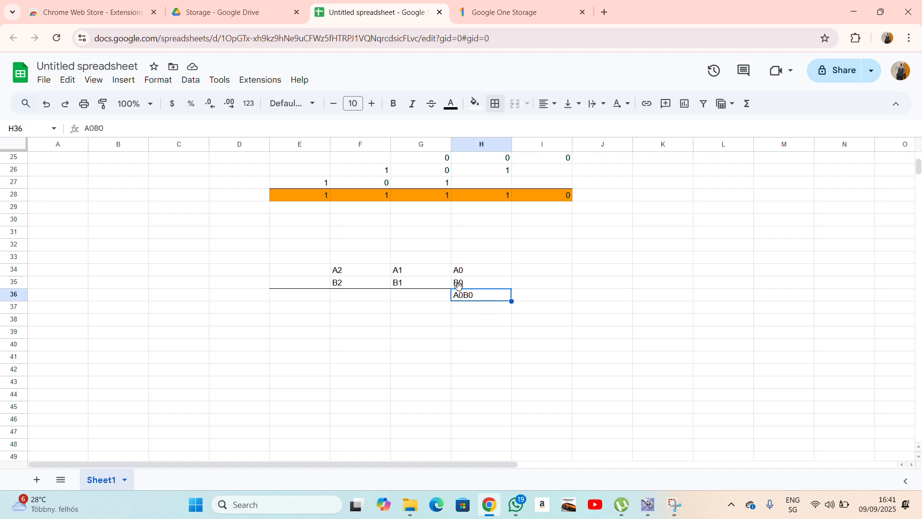
Enter A1B0 in G36 and A2B0 in F36.
left_click(404, 272)
left_click(471, 284)
left_click(417, 295)
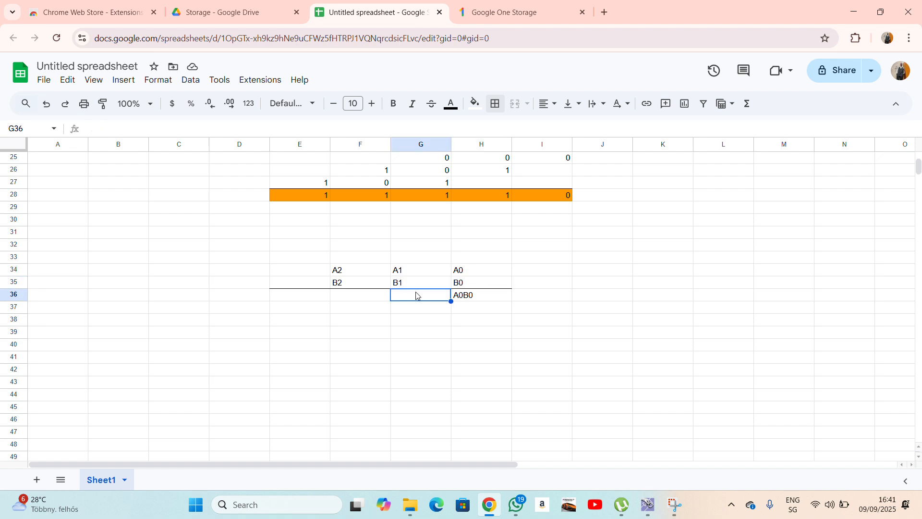
type("A1")
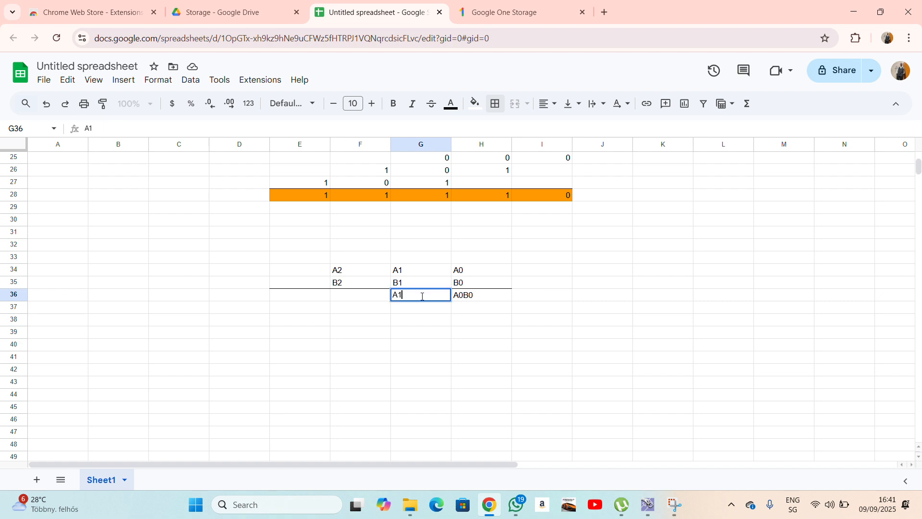
type("B0")
left_click(377, 299)
left_click(458, 286)
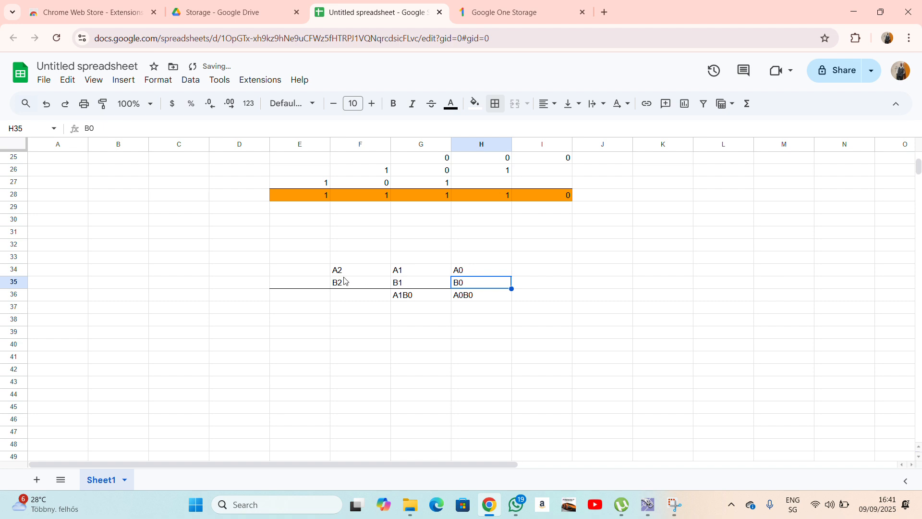
left_click(349, 299)
type("A2")
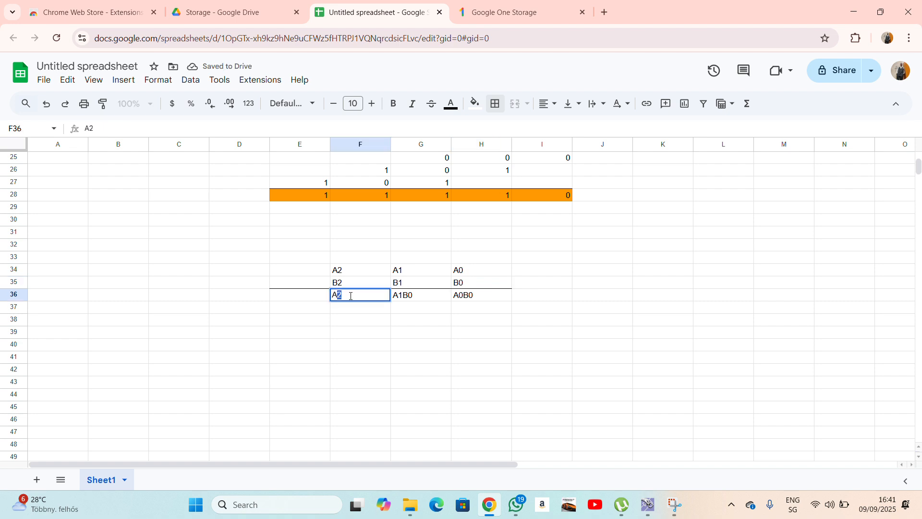
type("B0")
left_click(415, 319)
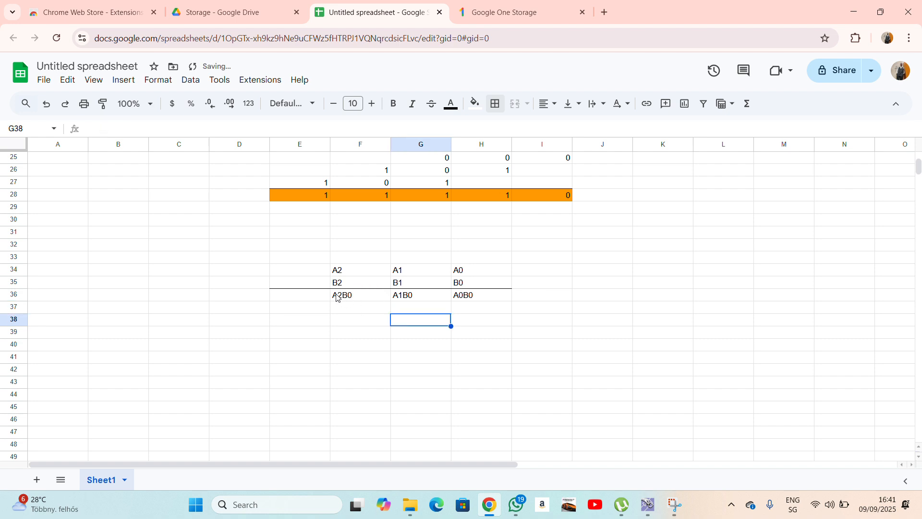
left_click(404, 284)
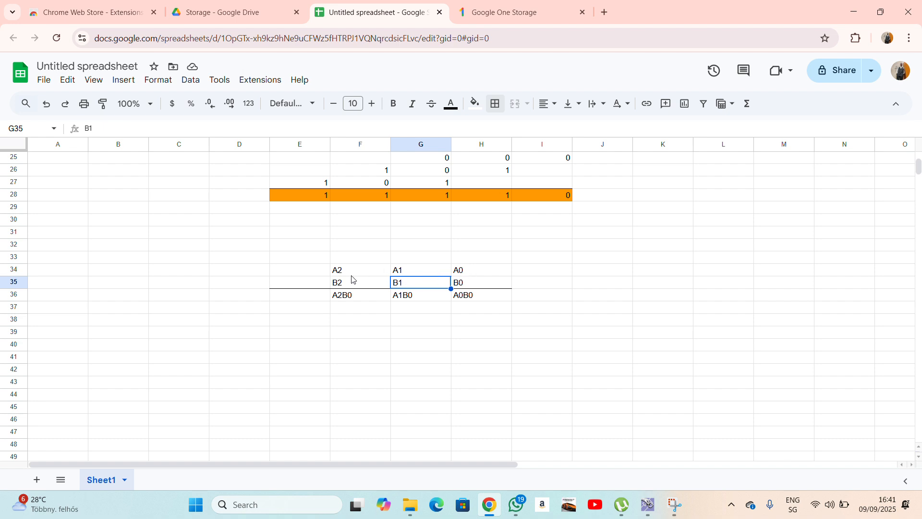
Enter A0B1, A1B1 and A2B1 in G37, F37 and E37.
left_click(410, 308)
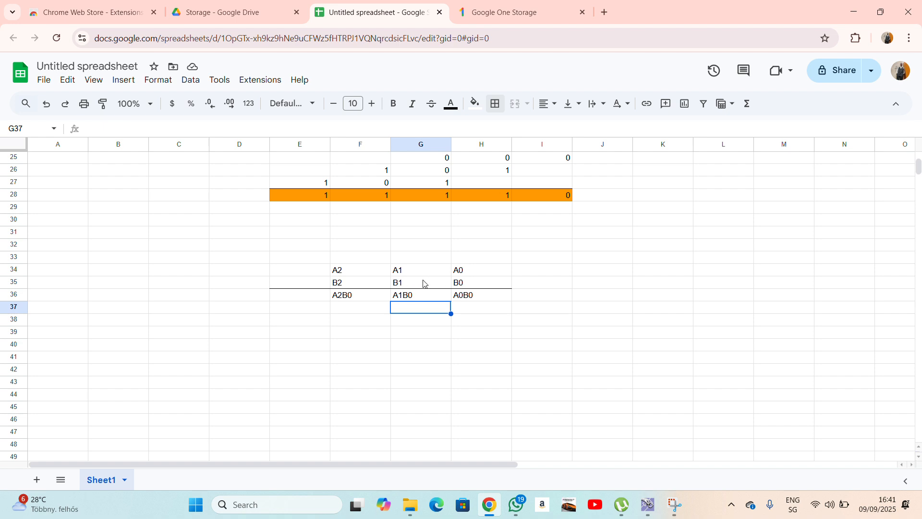
type("A0")
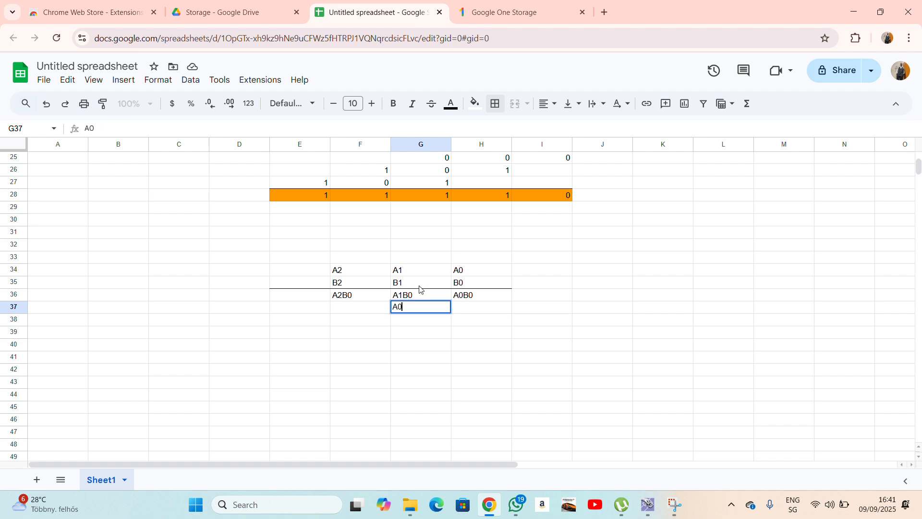
type("B1")
left_click(377, 307)
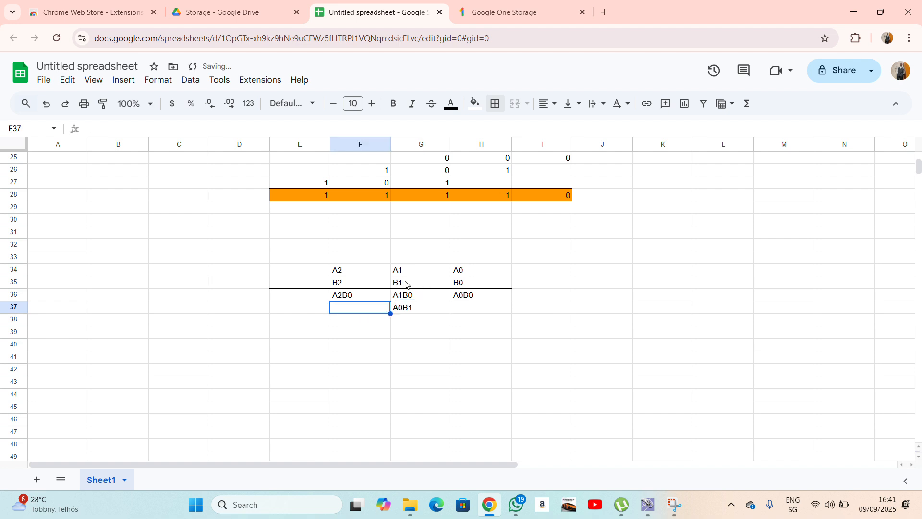
type("A1")
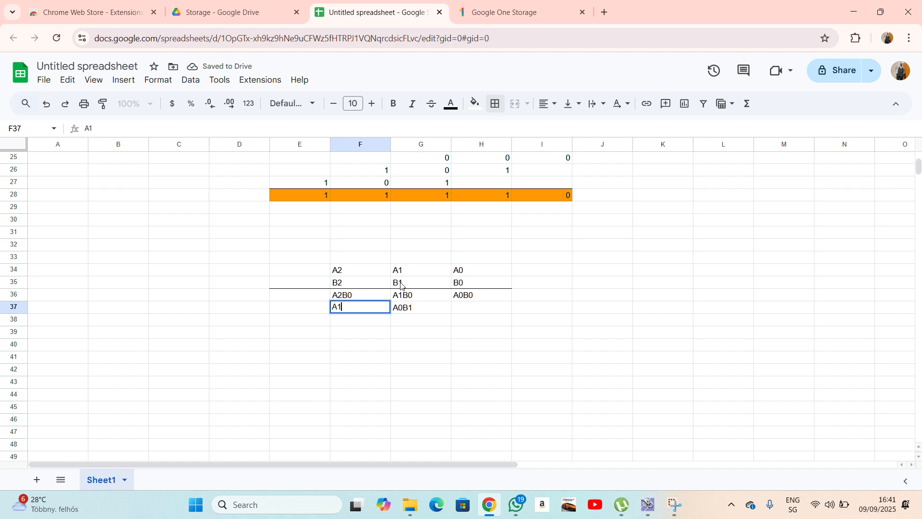
type("B1")
left_click(315, 307)
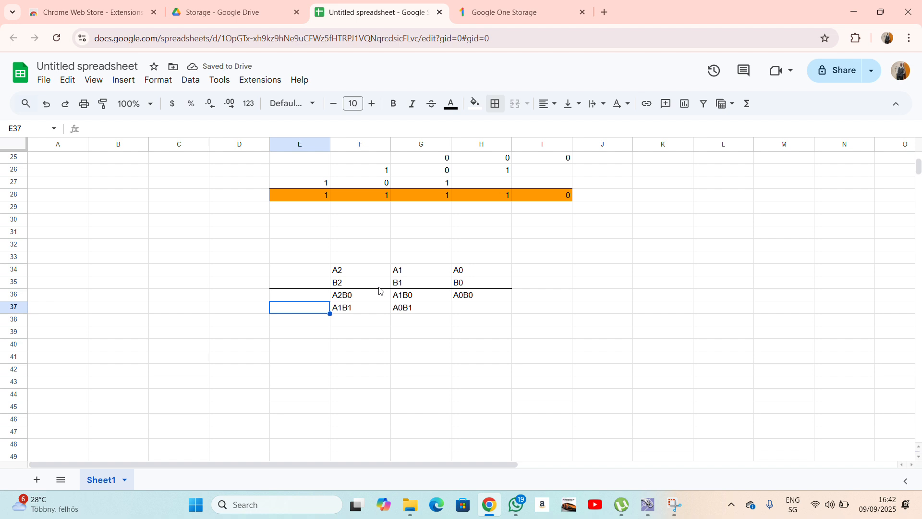
type("A2B1")
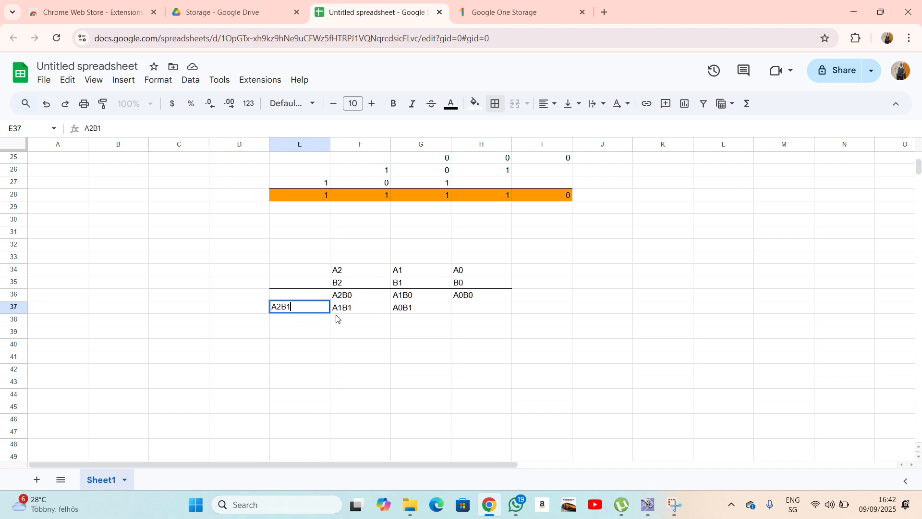
left_click(358, 317)
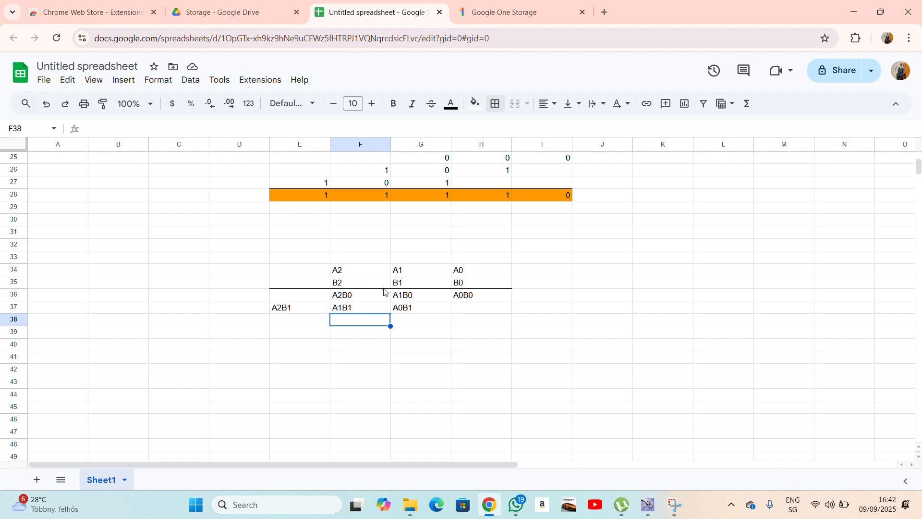
Enter A0B2, A1B2 and A2B2 in F38, E38 and D38.
left_click_drag(325, 269, 446, 269)
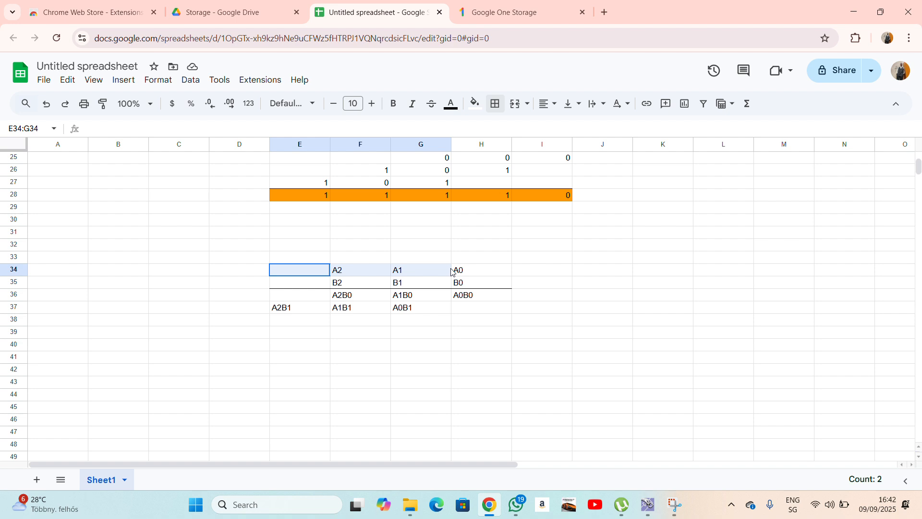
left_click(479, 273)
left_click(354, 283)
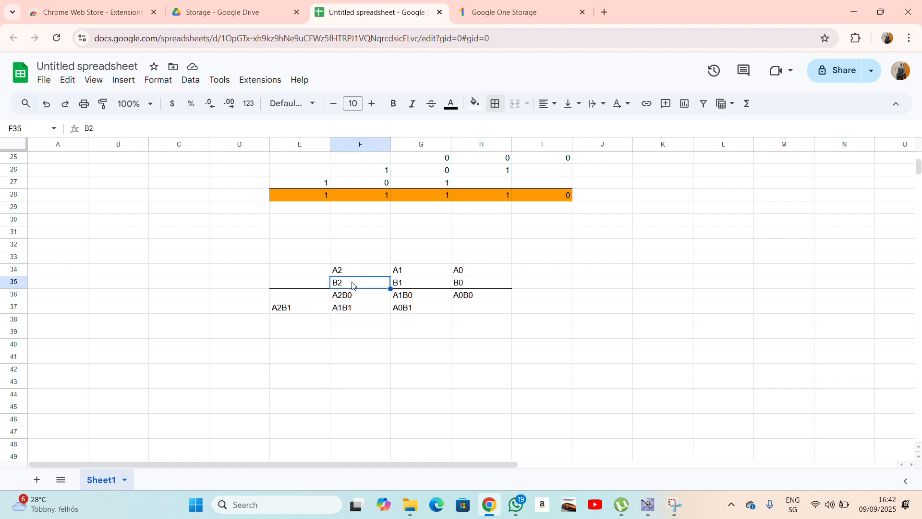
left_click(454, 272)
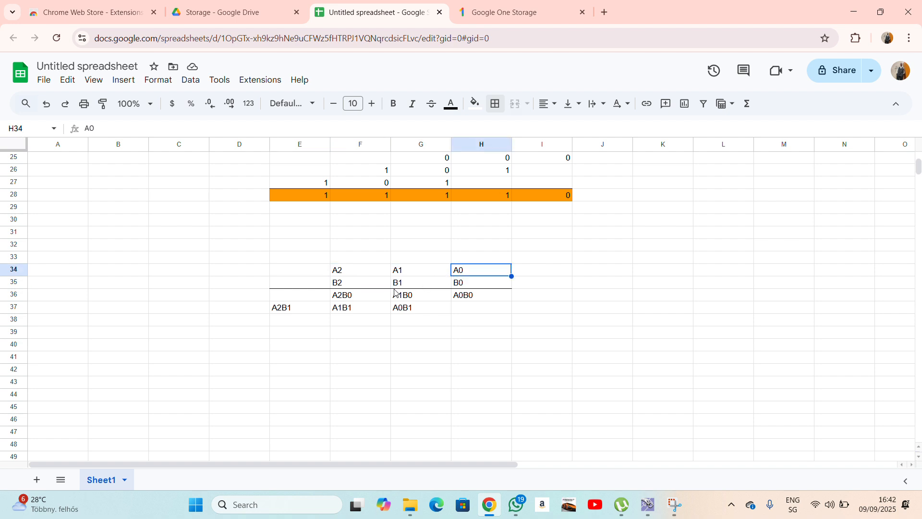
left_click(355, 322)
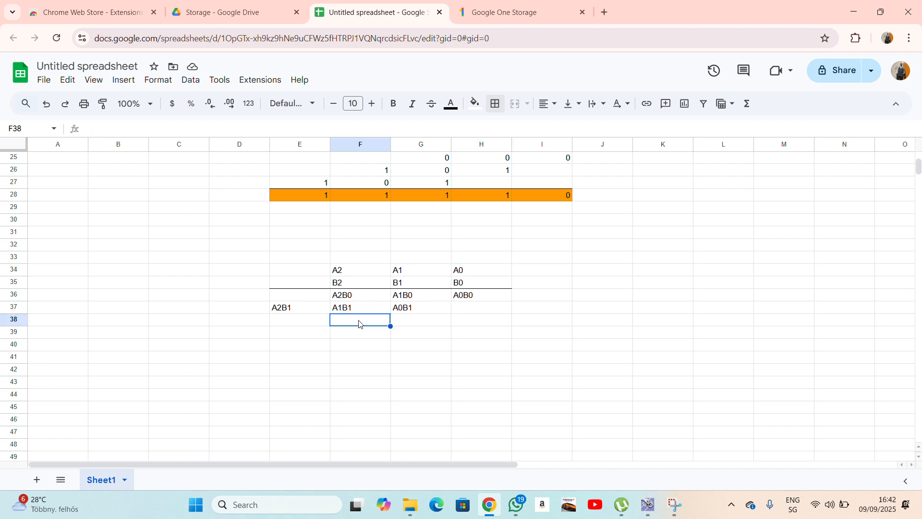
type("A0B2")
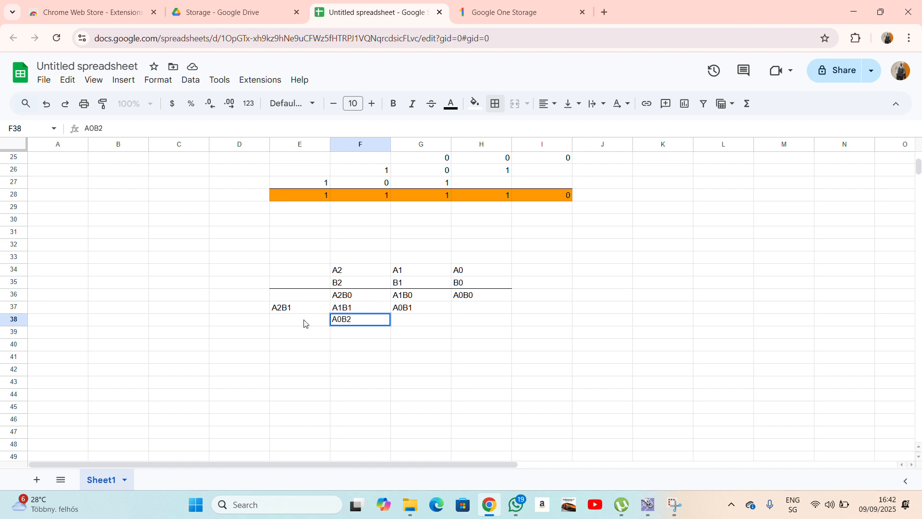
left_click(305, 321)
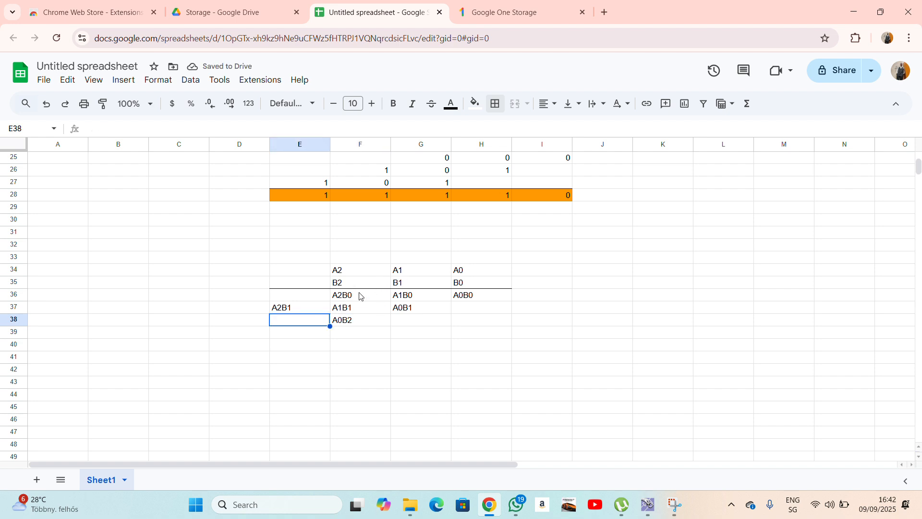
type("A1")
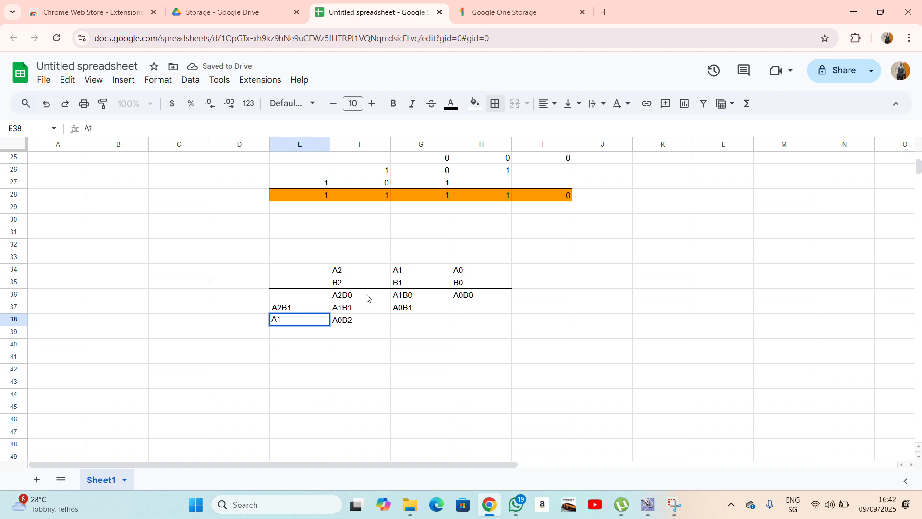
type("B2")
key("Left")
type("2")
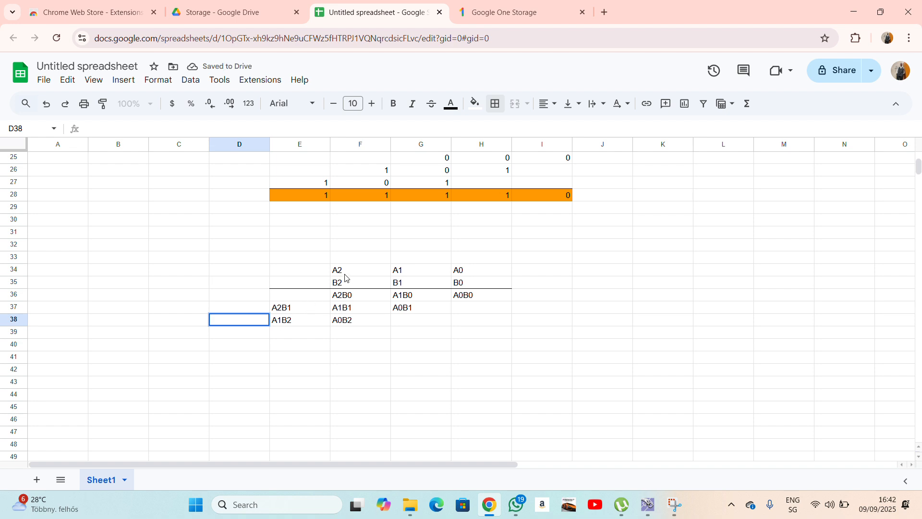
type("A2B2")
left_click_drag(419, 344, 446, 359)
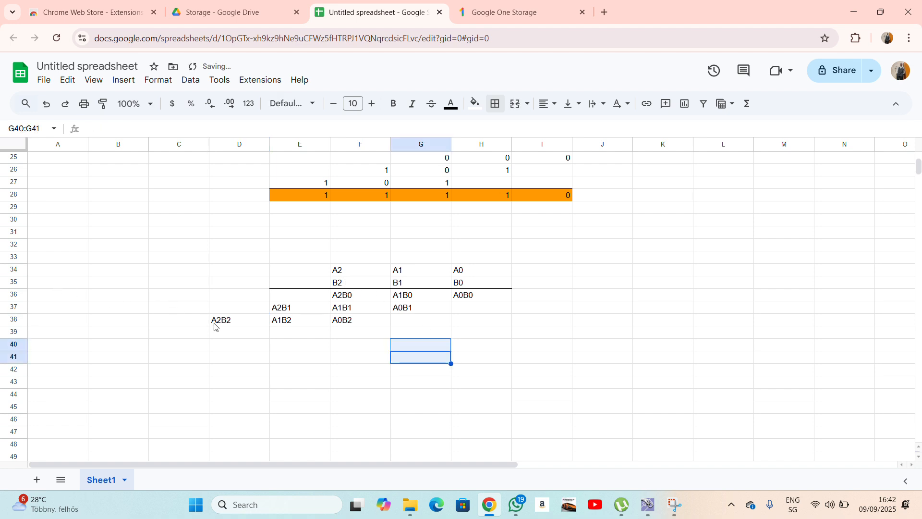
Add a bottom border under the third product row D38:H38.
left_click_drag(220, 325, 475, 324)
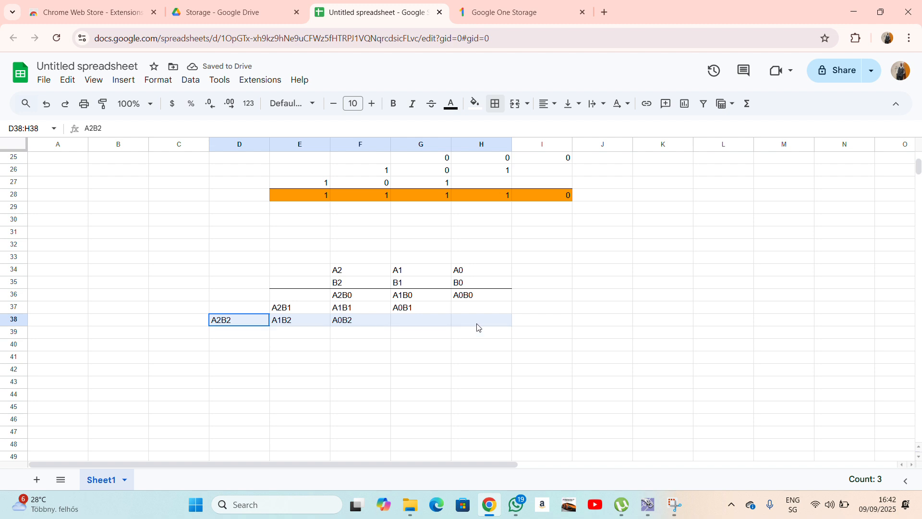
left_click(494, 106)
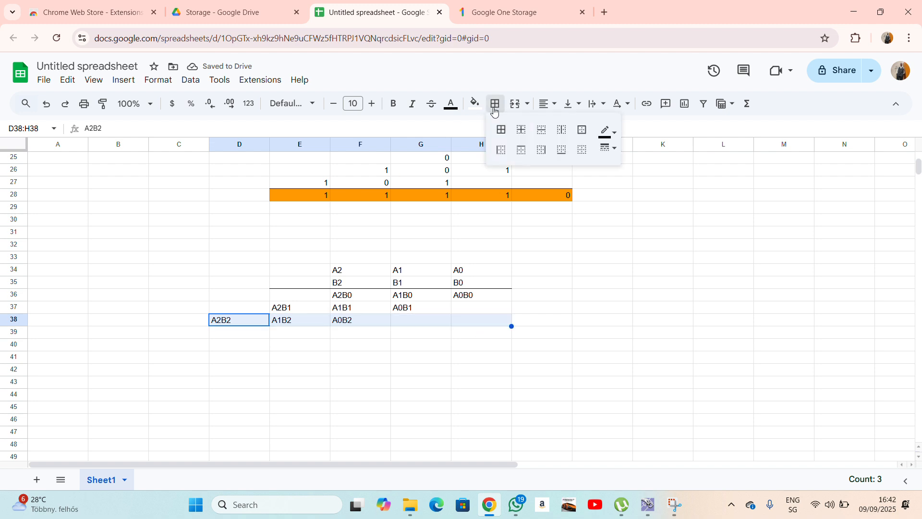
left_click(561, 150)
left_click(601, 257)
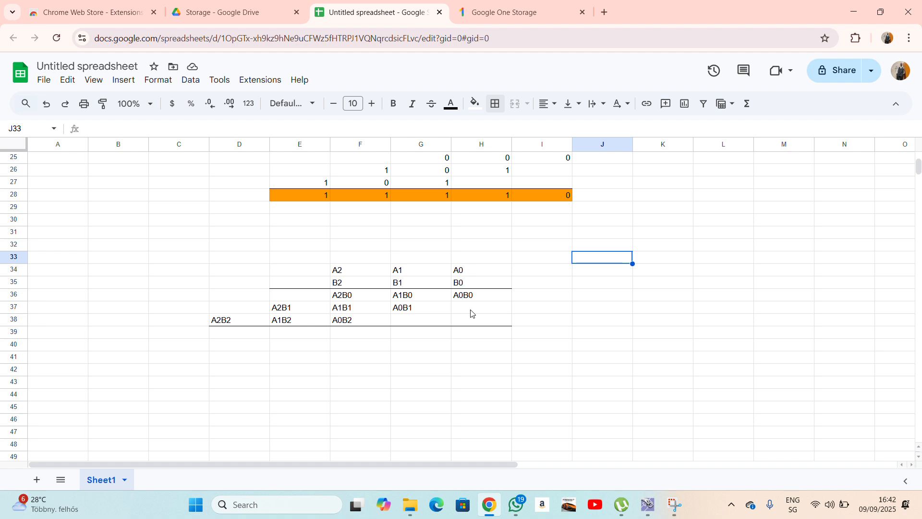
left_click(464, 336)
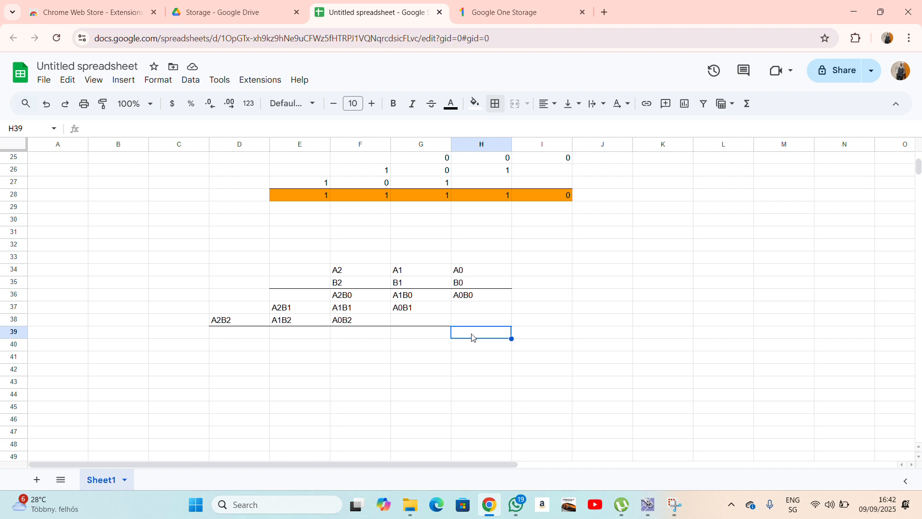
Enter result labels P0, P1, P2 and P3 in H39 through E39.
type("P0")
left_click(534, 321)
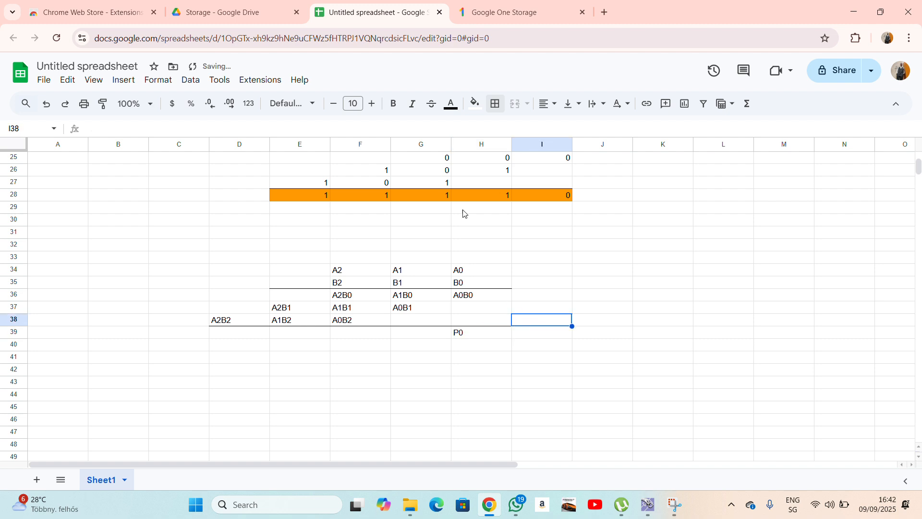
left_click(420, 333)
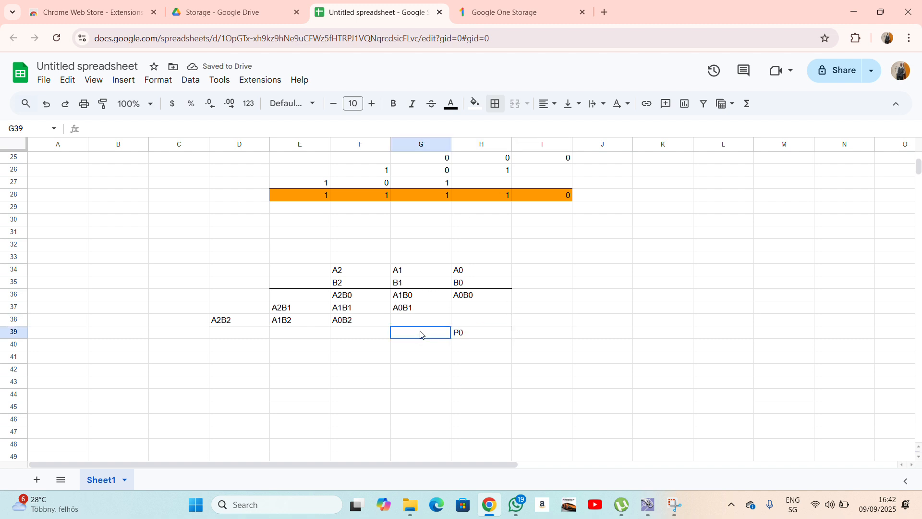
type("P1")
left_click(365, 335)
type("P2")
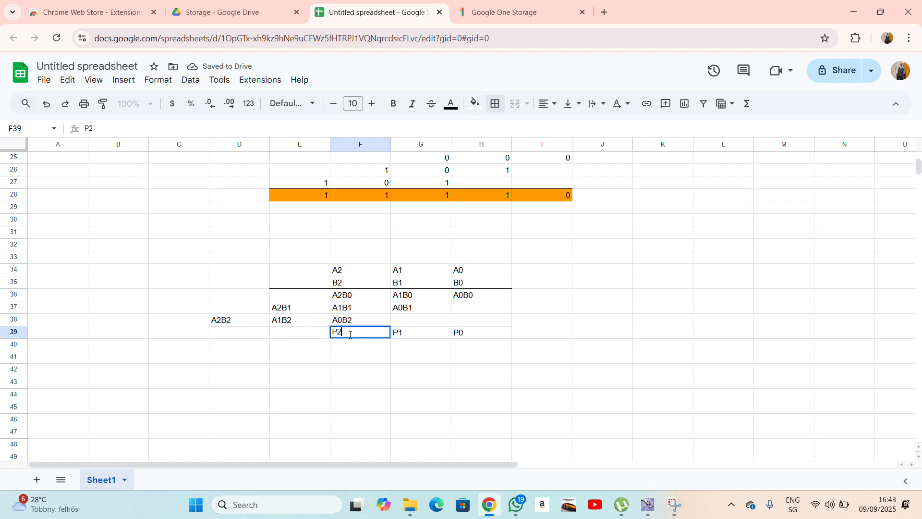
left_click(311, 335)
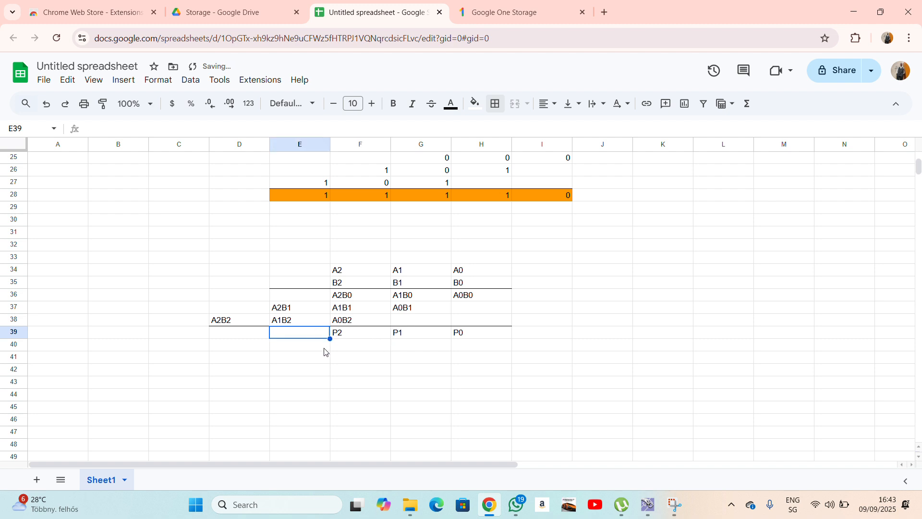
type("P3")
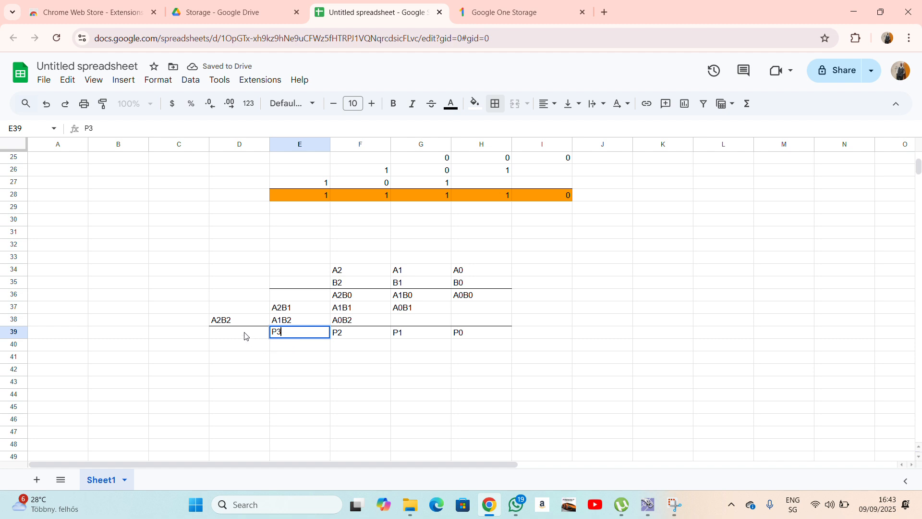
Enter P4 in D39 and P5 in C39.
left_click(244, 336)
type("P4")
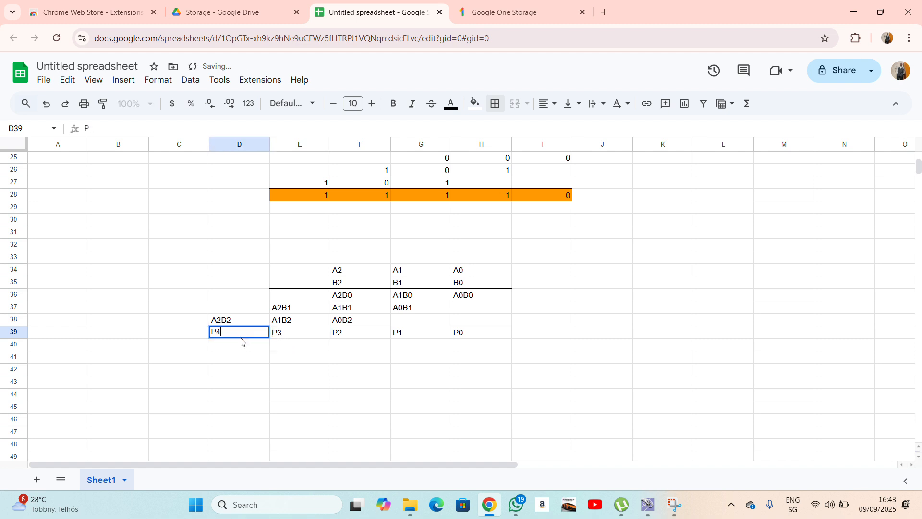
left_click(293, 373)
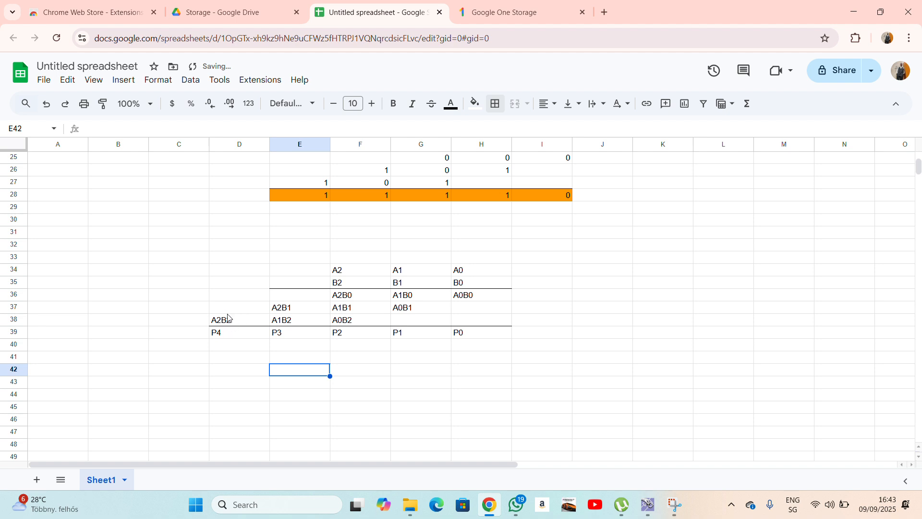
left_click_drag(225, 295, 224, 325)
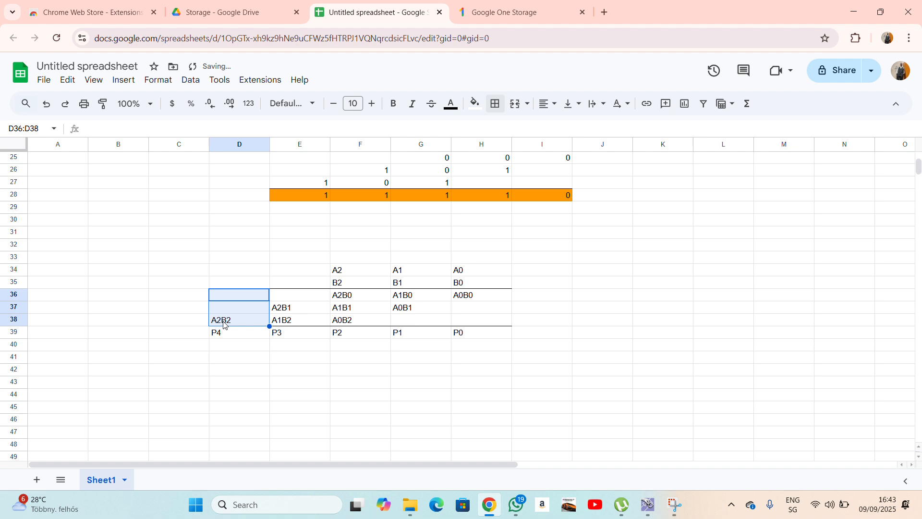
left_click(234, 345)
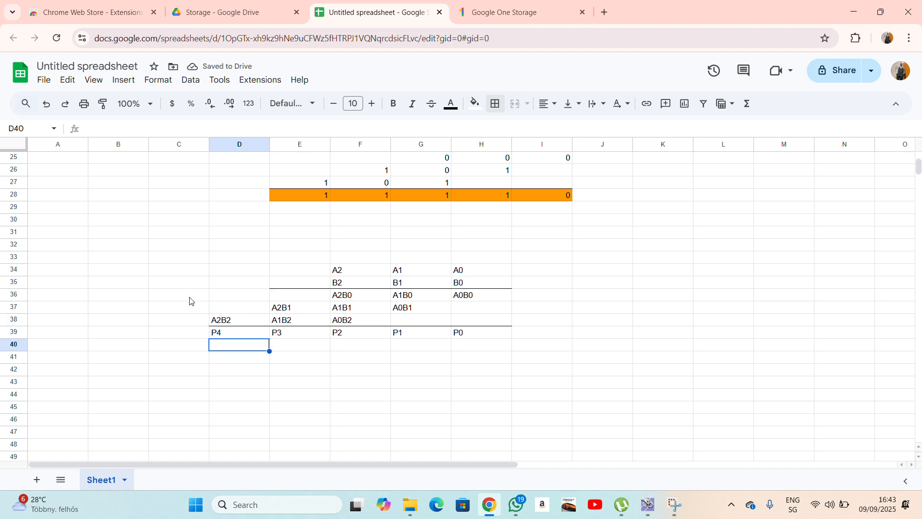
left_click(195, 336)
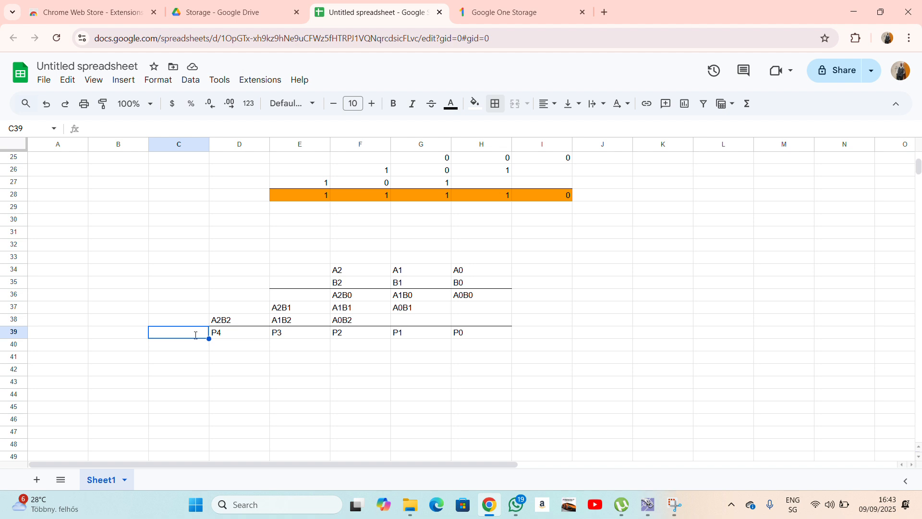
type("P5")
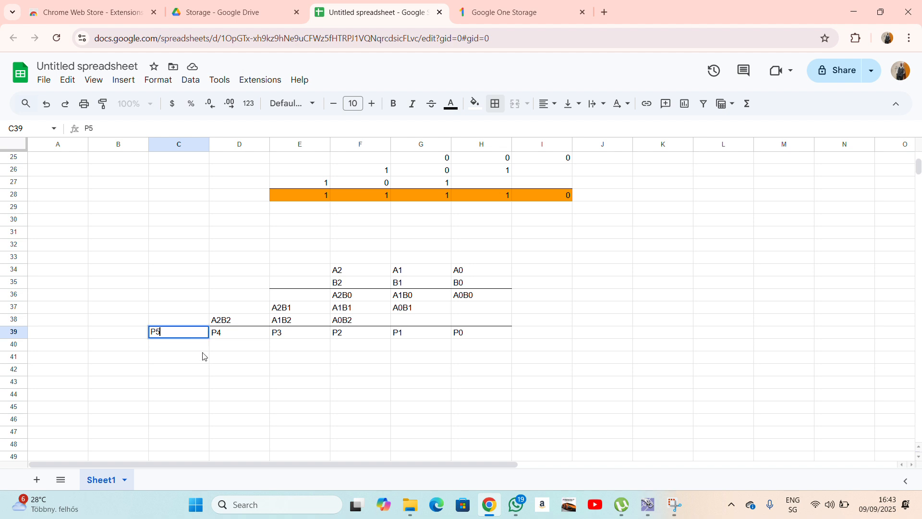
key("Return")
left_click(196, 319)
key("Down")
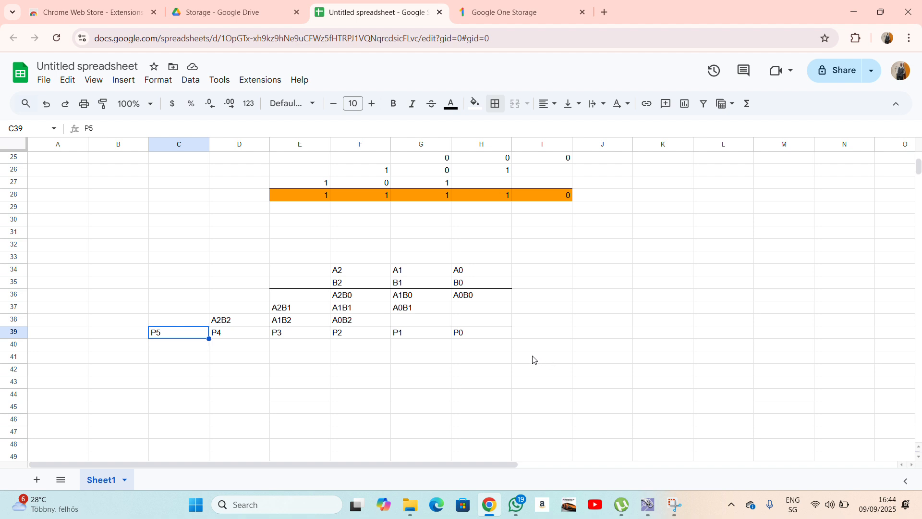
Fill E39:H39 (P3 through P0) orange, leaving P5 and P4 unfilled.
left_click(245, 360)
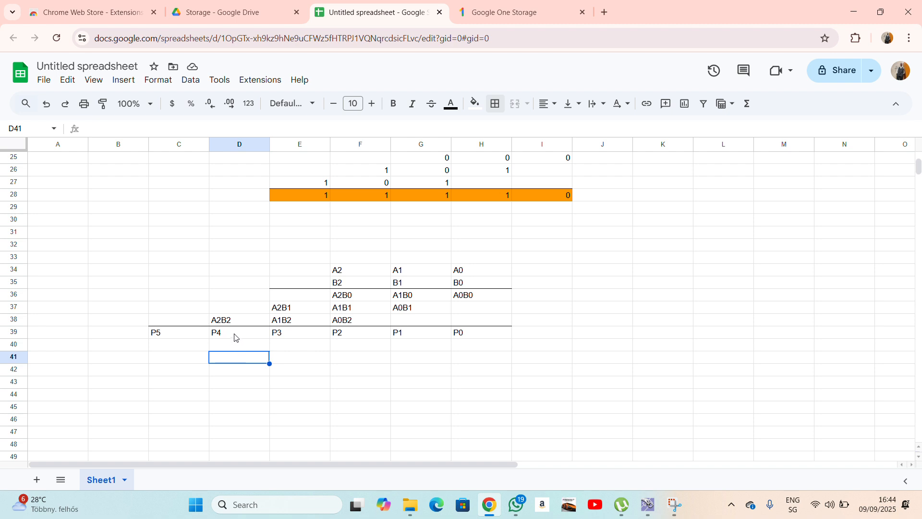
left_click(492, 336)
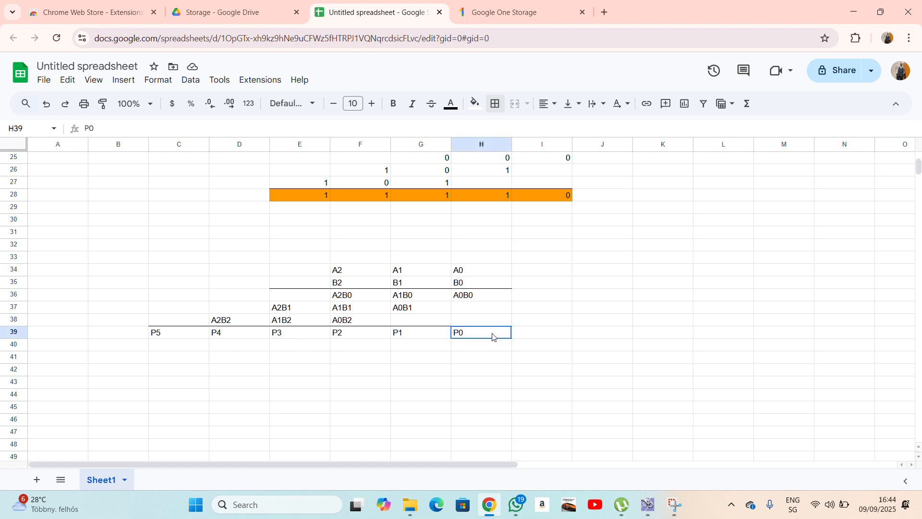
left_click_drag(492, 337, 297, 338)
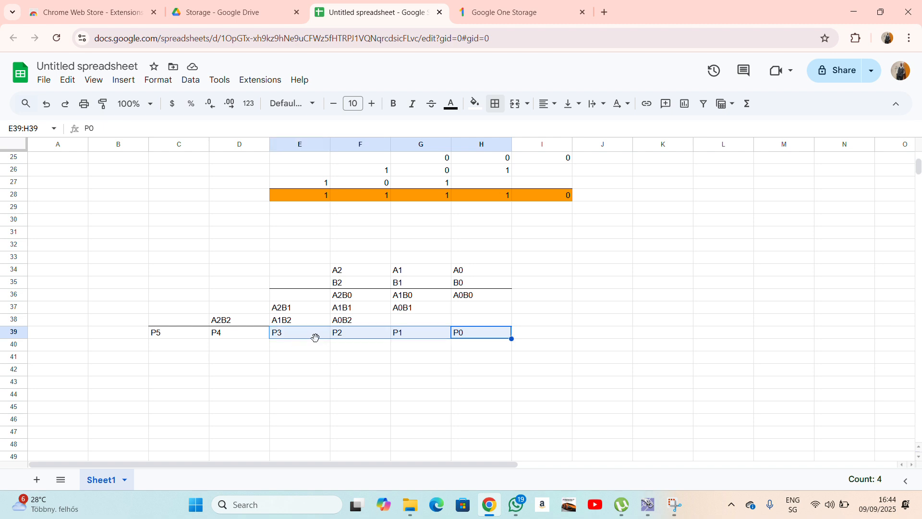
left_click(475, 103)
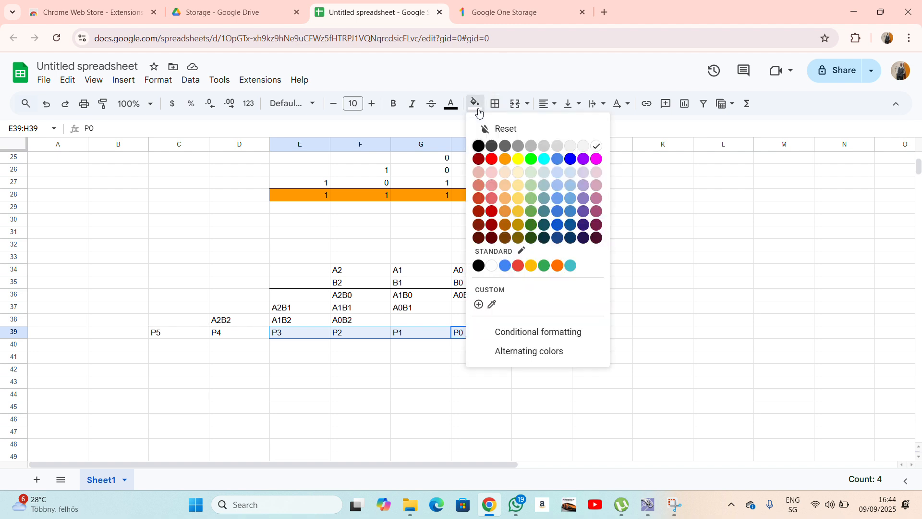
left_click(509, 165)
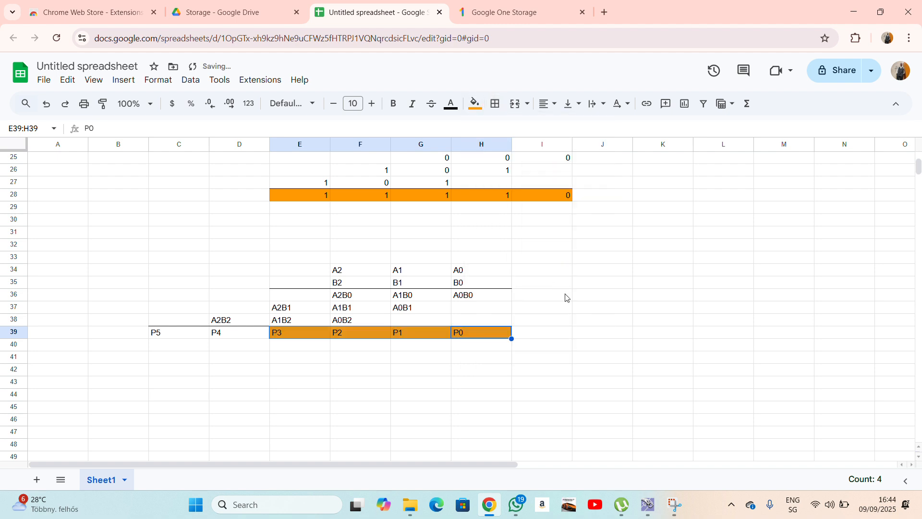
left_click(568, 333)
left_click(245, 336)
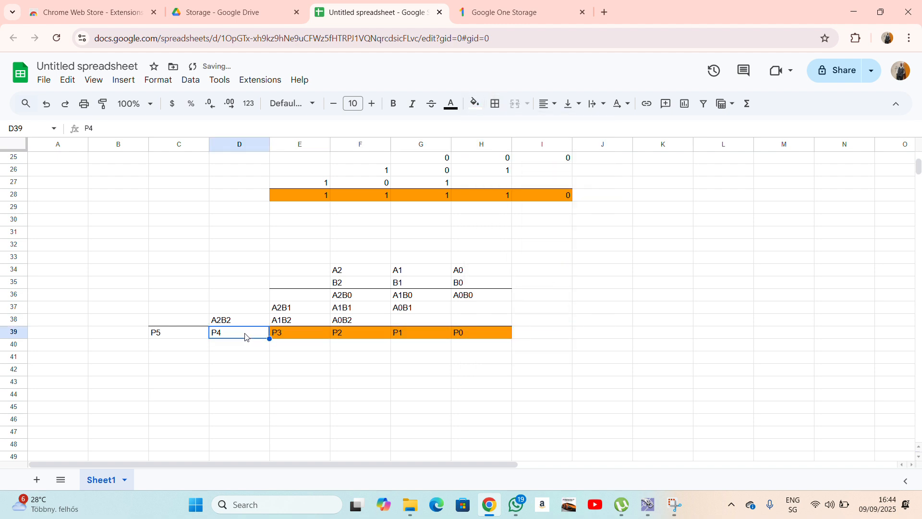
left_click(180, 336)
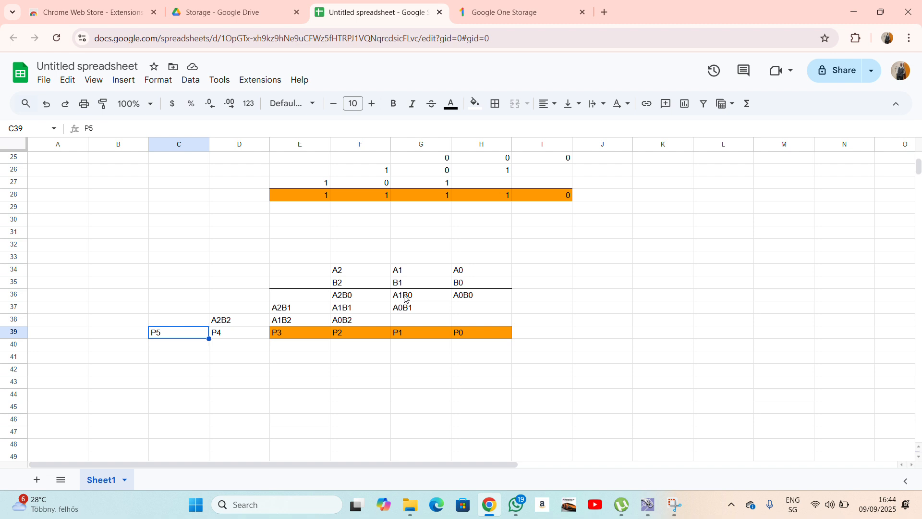
Review the A1B0 and A0B1 terms by selecting G36:G37.
left_click(407, 309)
left_click(408, 299)
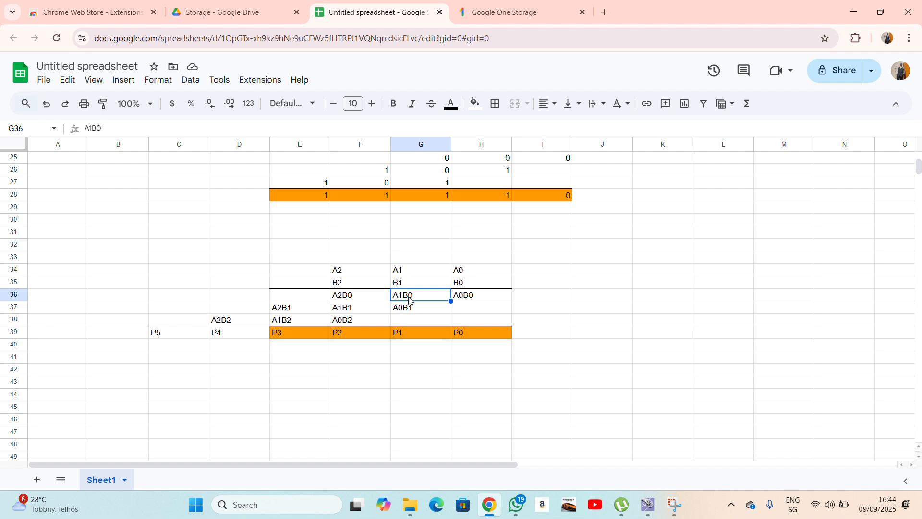
left_click(410, 306)
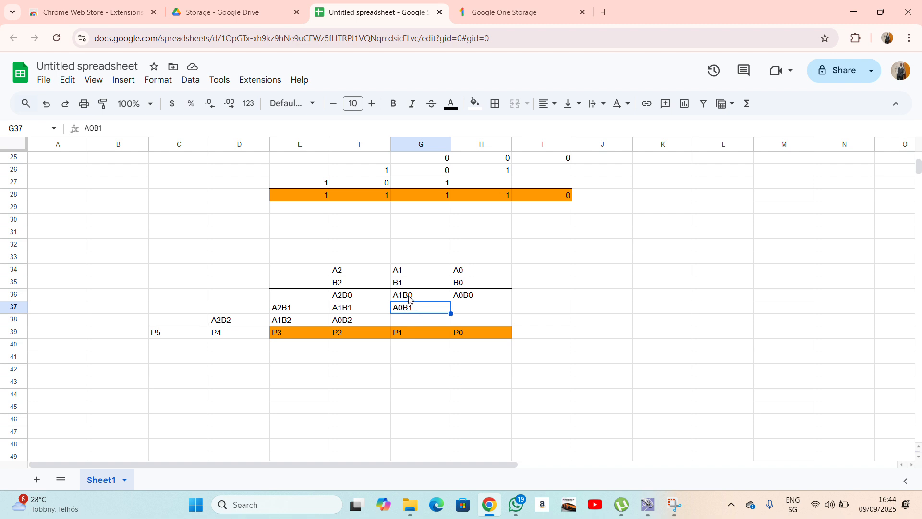
left_click_drag(409, 299, 411, 310)
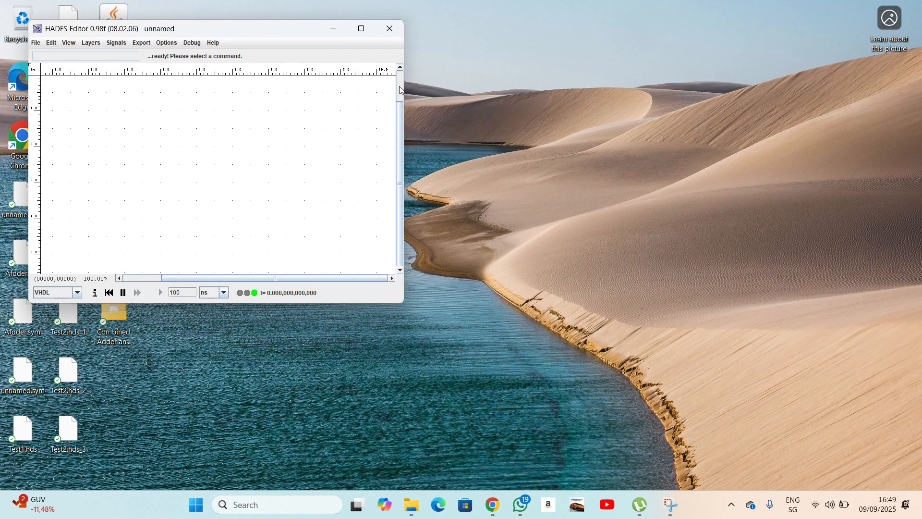
Maximize the editor, change the magnetic grid setting and zoom the canvas out to 0.7.
left_click(361, 28)
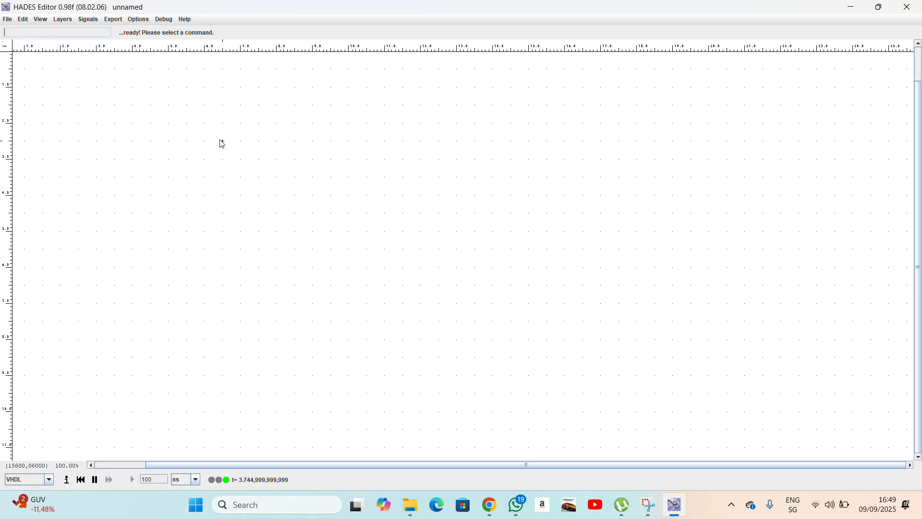
left_click(66, 22)
left_click(67, 22)
left_click(68, 22)
left_click(68, 57)
left_click(46, 20)
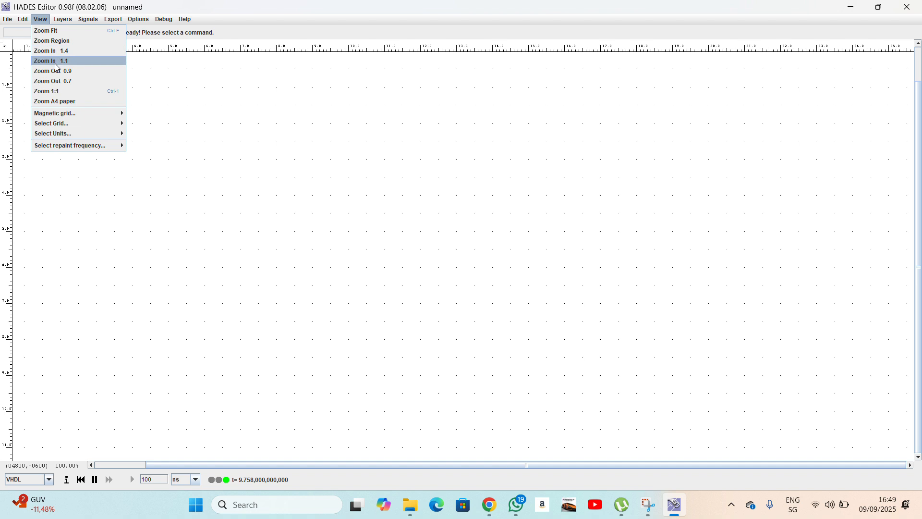
mouse_move(99, 118)
left_click(137, 134)
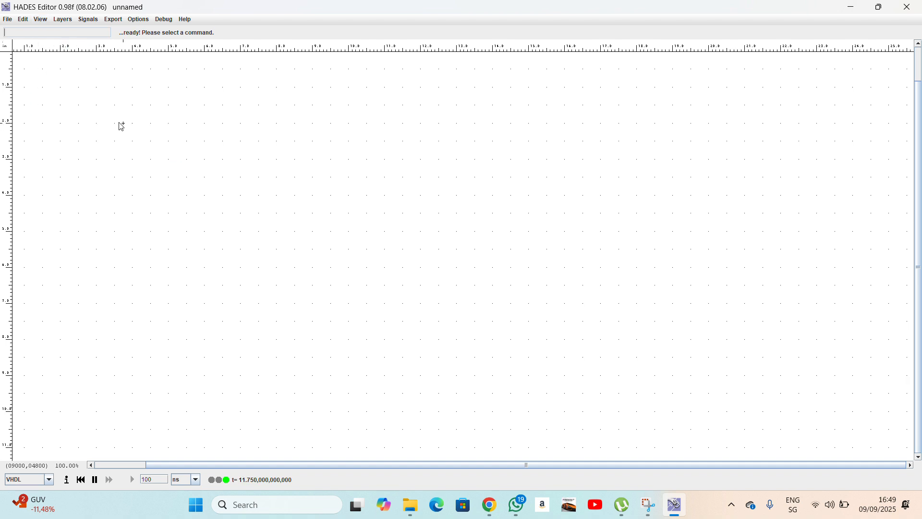
left_click(40, 19)
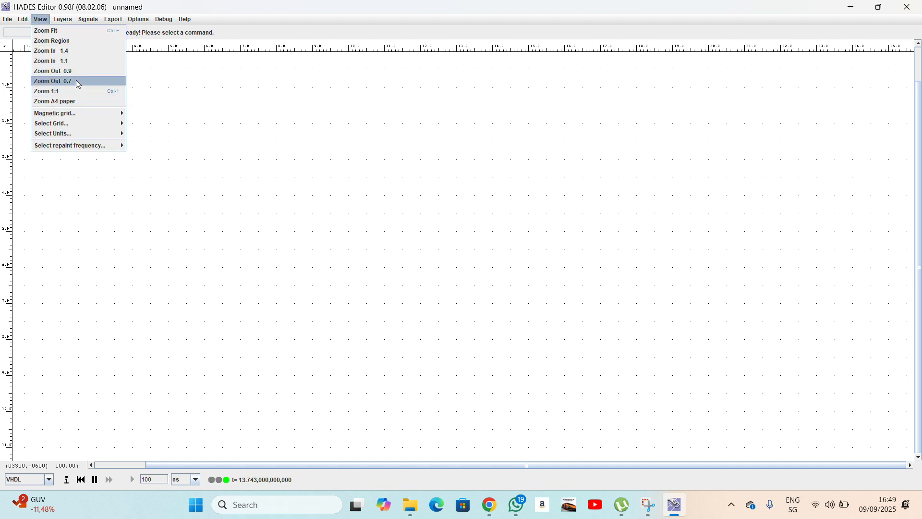
left_click(104, 81)
Pick a switch input from the canvas menu's create > io list.
right_click(149, 126)
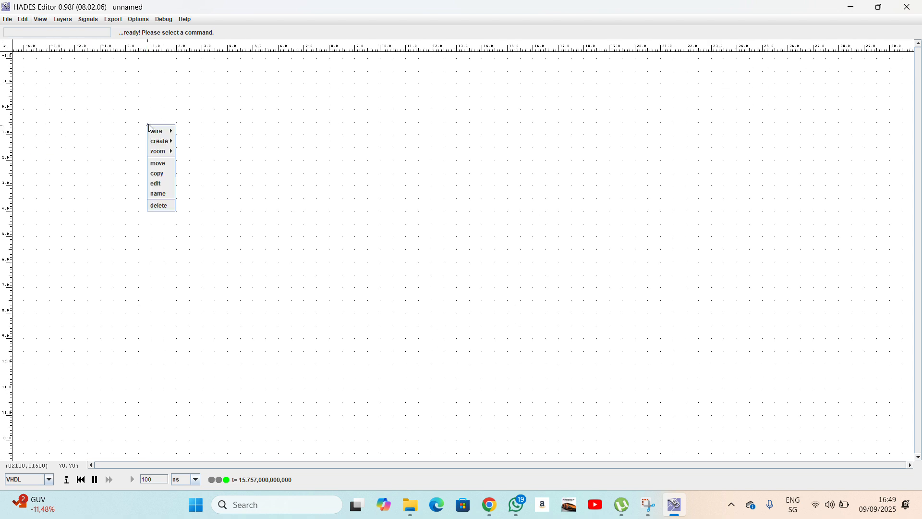
mouse_move(152, 128)
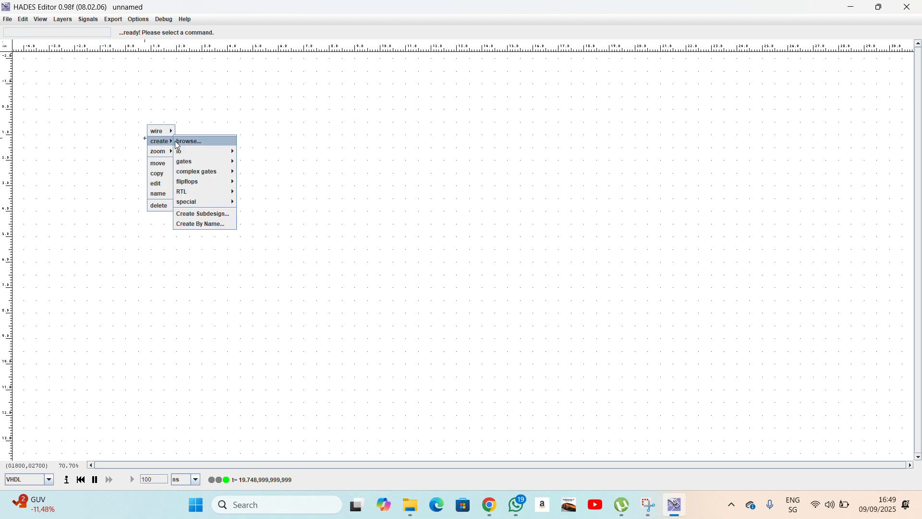
mouse_move(191, 152)
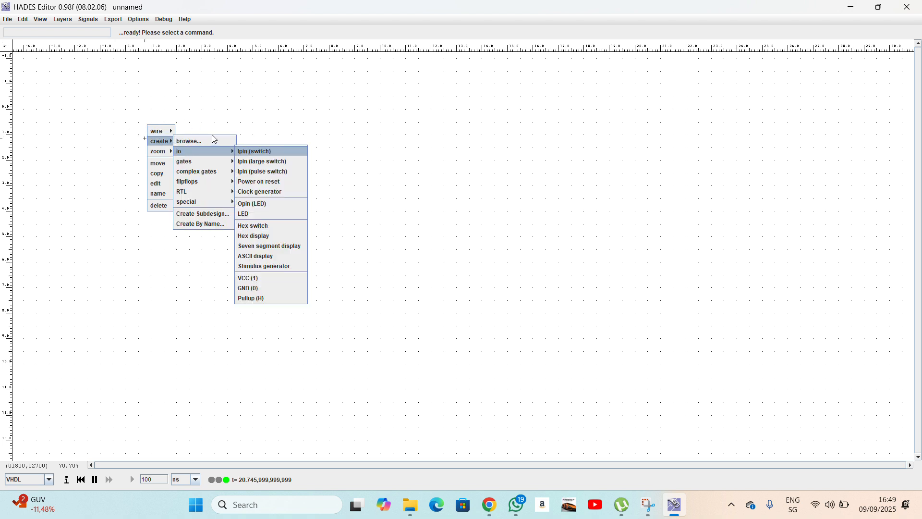
left_click(267, 150)
Place two input pins, one below the other, and zoom into the area around them.
left_click(268, 152)
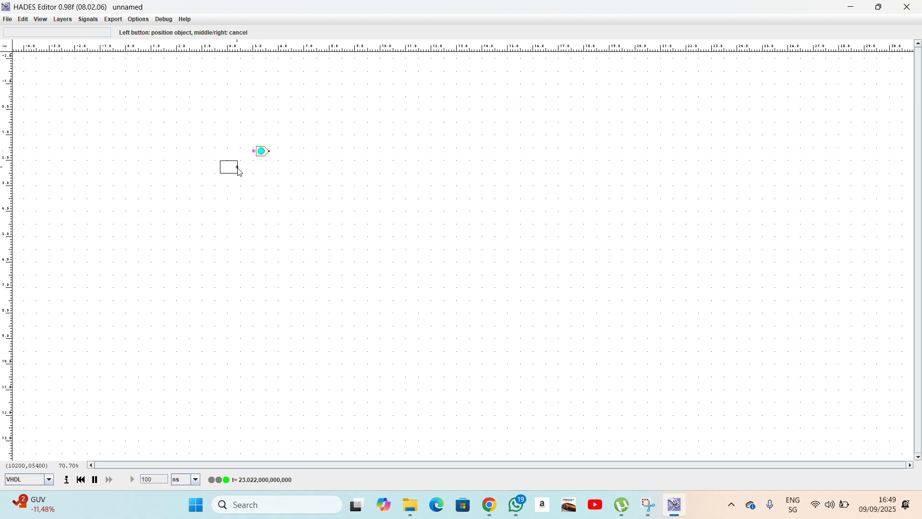
left_click(270, 185)
right_click(300, 180)
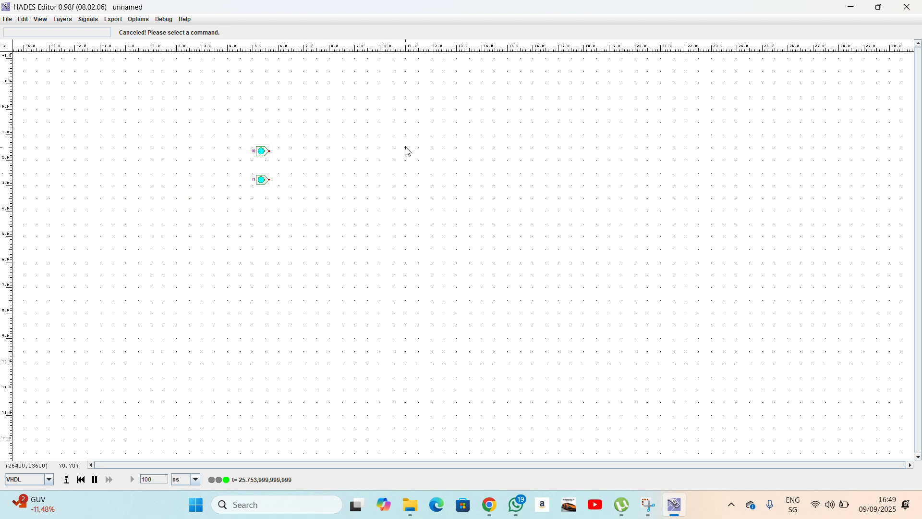
right_click(193, 133)
mouse_move(206, 158)
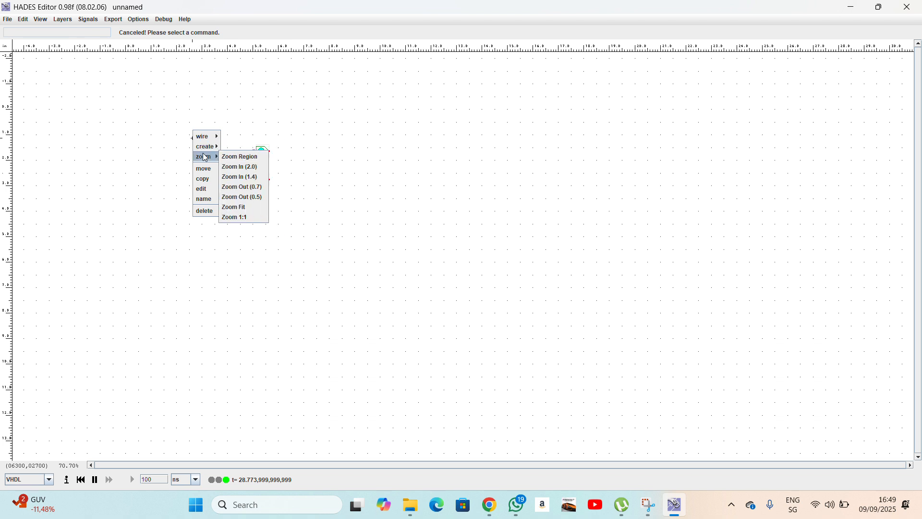
left_click(241, 156)
left_click(192, 118)
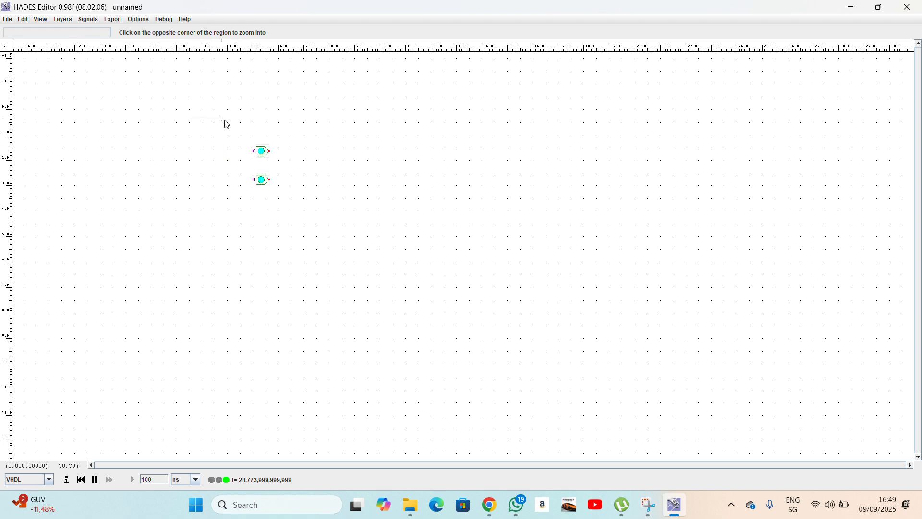
left_click(331, 250)
Rename input pin i0 to A and input pin i1 to B.
right_click(188, 134)
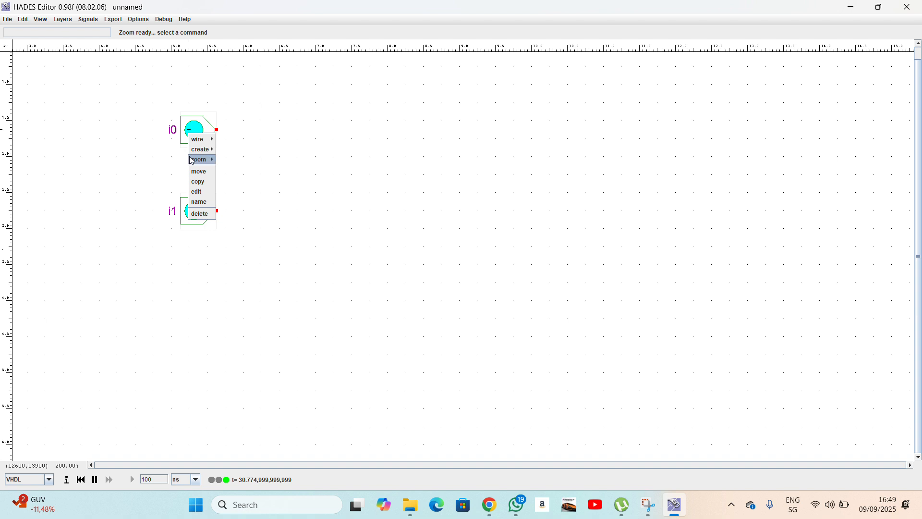
left_click(200, 203)
type("A")
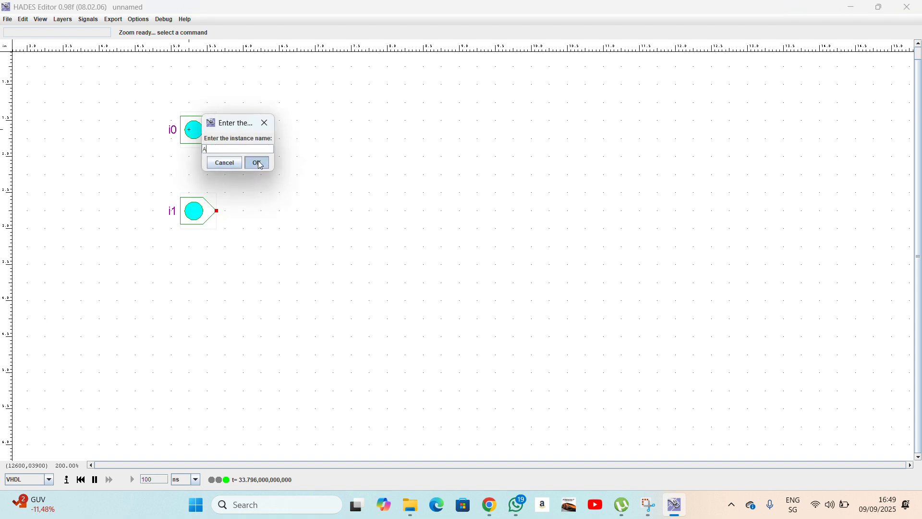
left_click(252, 160)
right_click(187, 217)
left_click(200, 282)
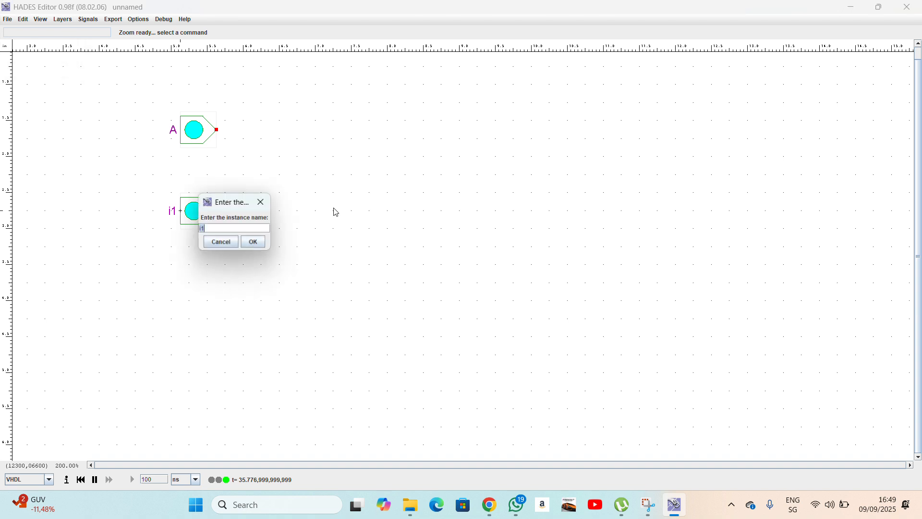
type("B")
left_click(255, 242)
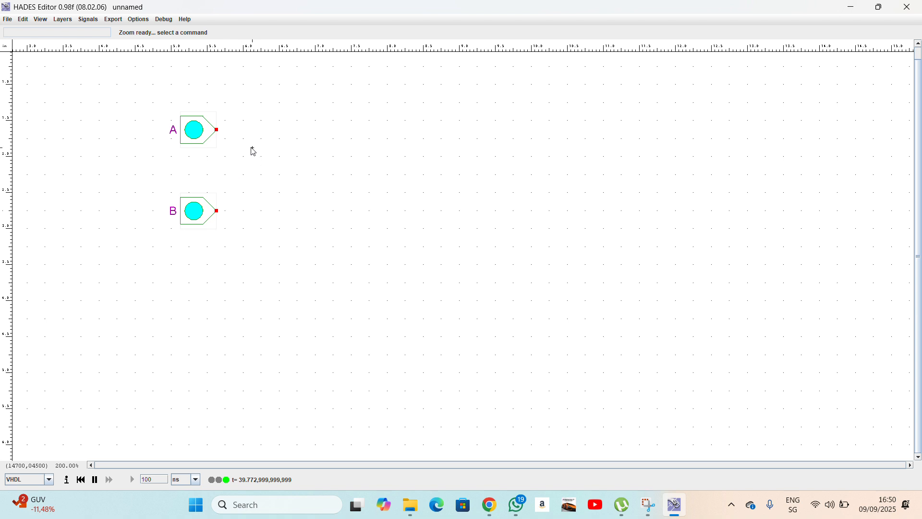
Place a two-input XOR gate to the right of the inputs.
right_click(297, 147)
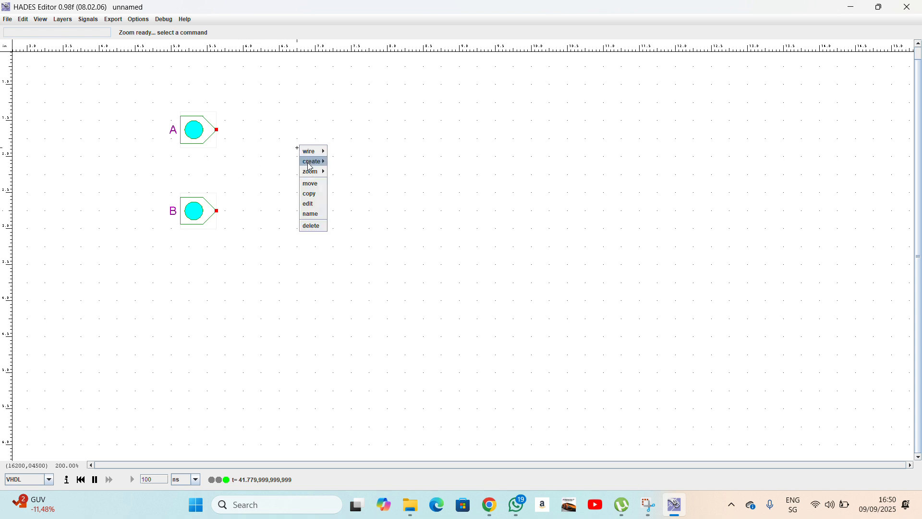
mouse_move(316, 176)
mouse_move(356, 182)
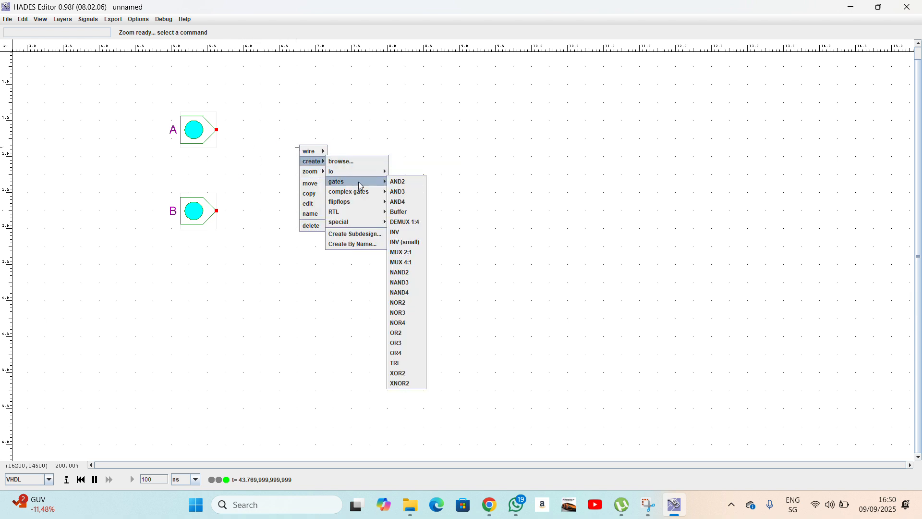
left_click(400, 374)
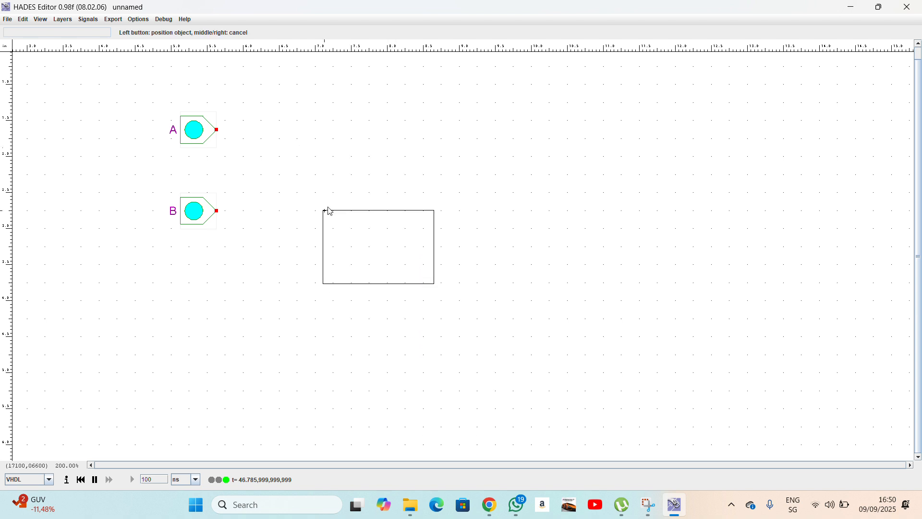
left_click(315, 136)
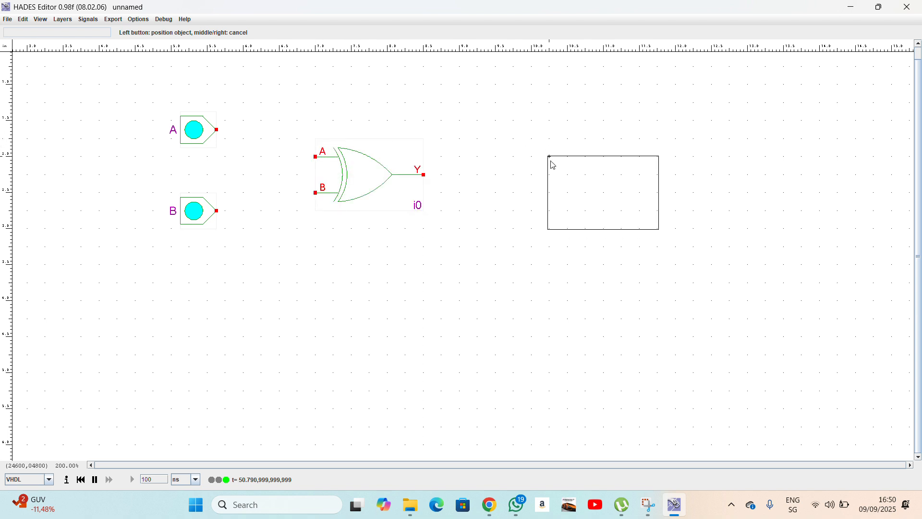
right_click(526, 169)
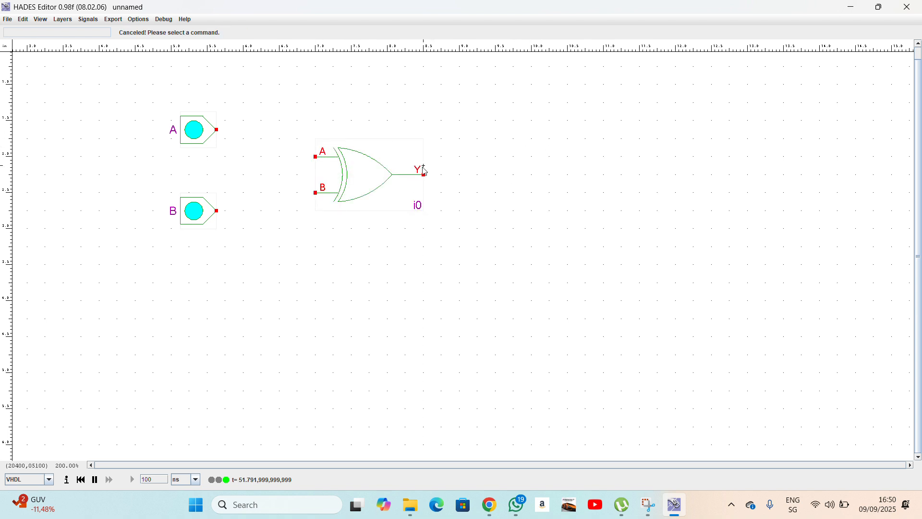
Wire inputs A and B to the XOR gate's A and B inputs.
left_click(217, 130)
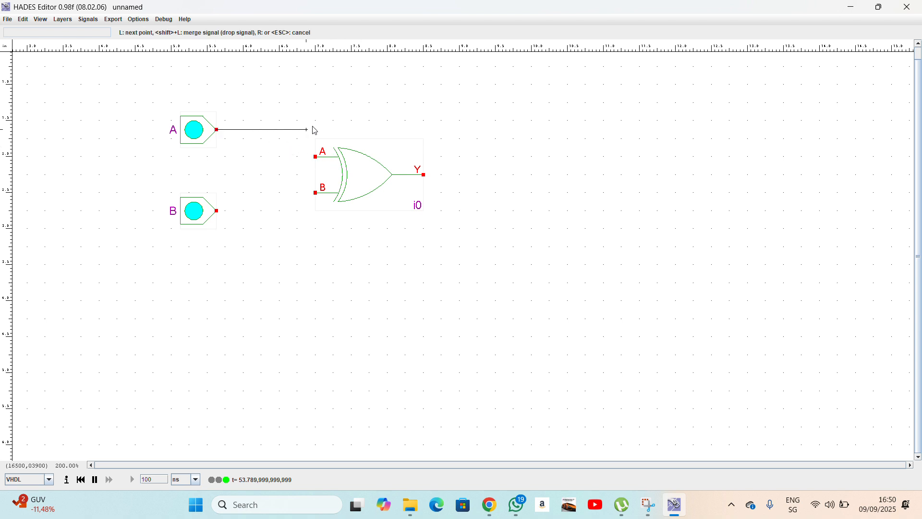
left_click(300, 129)
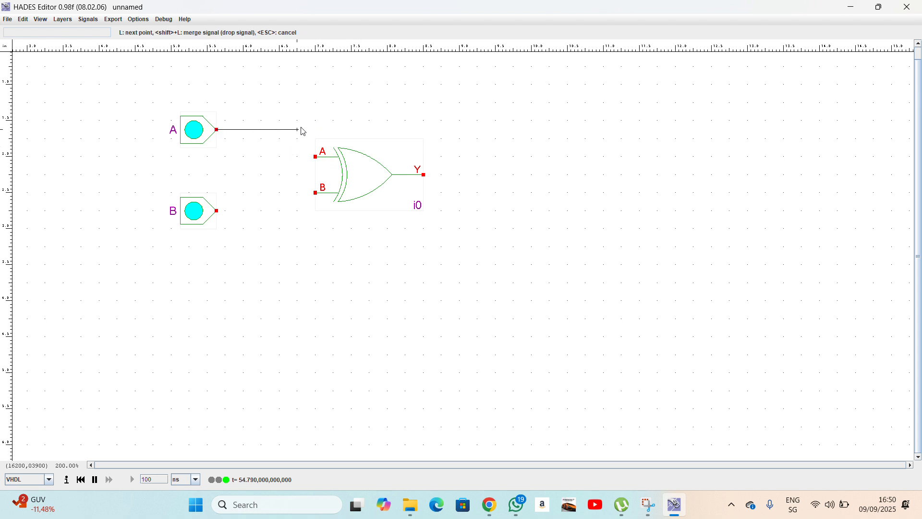
left_click(300, 159)
left_click(315, 161)
left_click(217, 211)
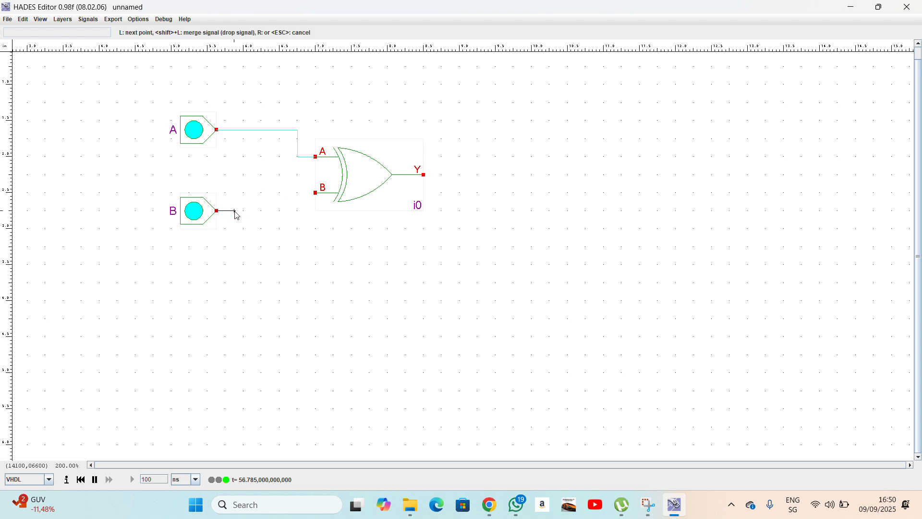
left_click(298, 210)
left_click(299, 193)
left_click(315, 193)
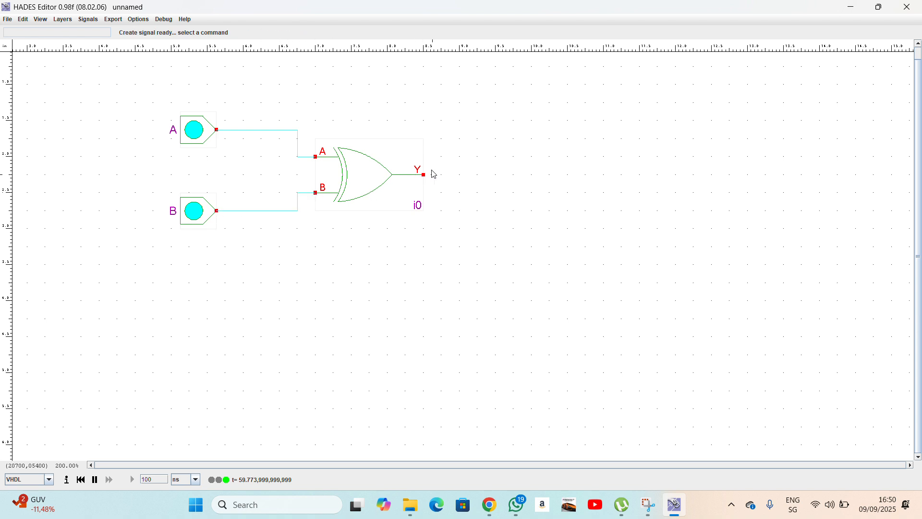
Place an output pin to the right of the XOR gate.
right_click(507, 167)
mouse_move(519, 180)
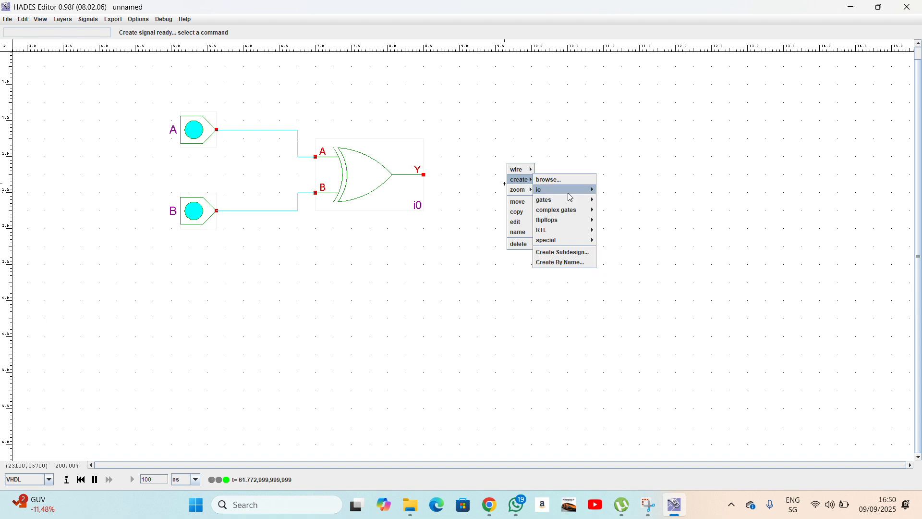
mouse_move(572, 194)
left_click(624, 241)
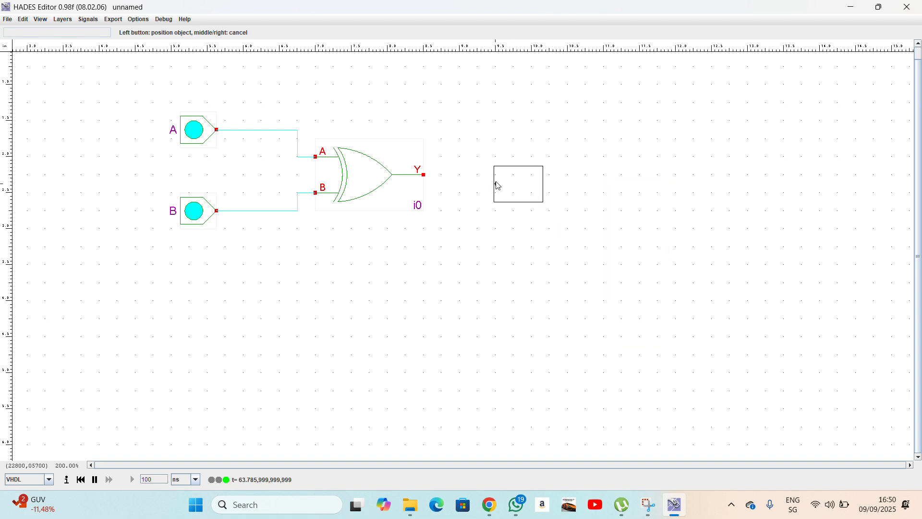
left_click(501, 181)
right_click(514, 189)
right_click(518, 184)
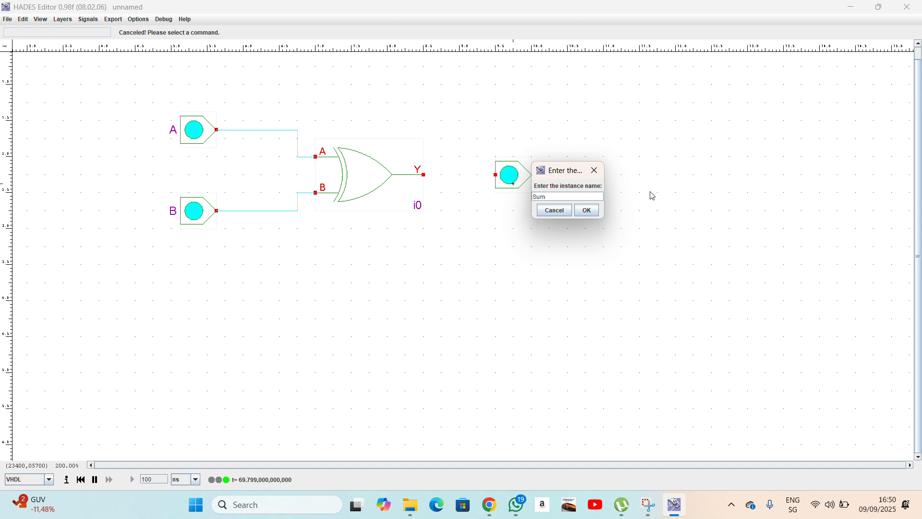
Name the output pin Sum and wire the XOR gate's Y output to it.
left_click(591, 213)
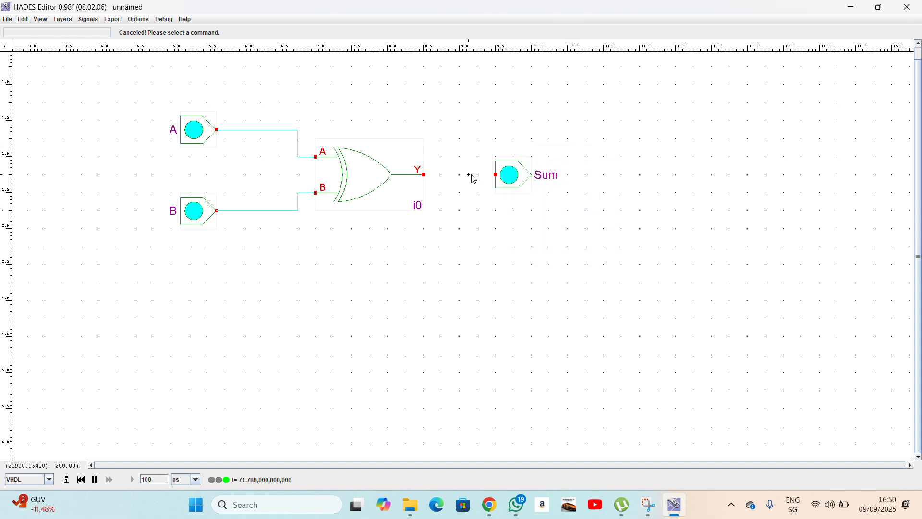
left_click(424, 176)
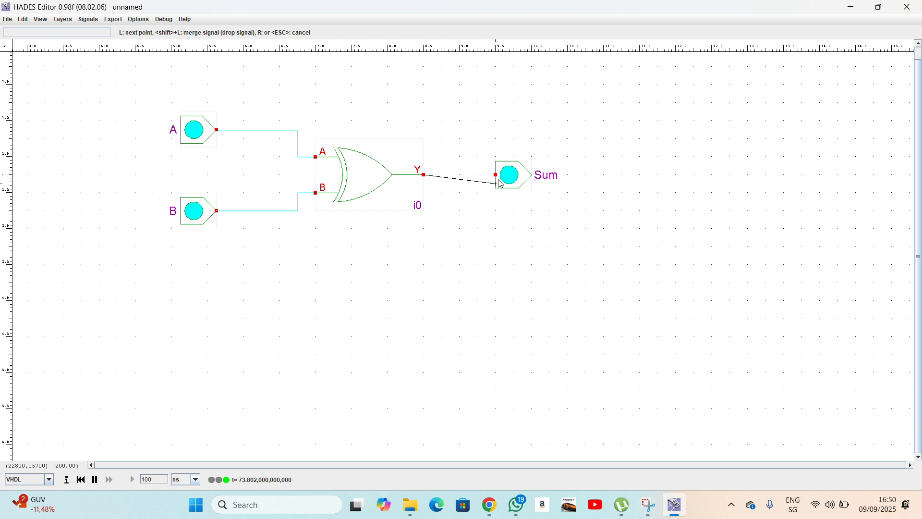
left_click(496, 175)
Label the XOR gate A^B.
right_click(369, 166)
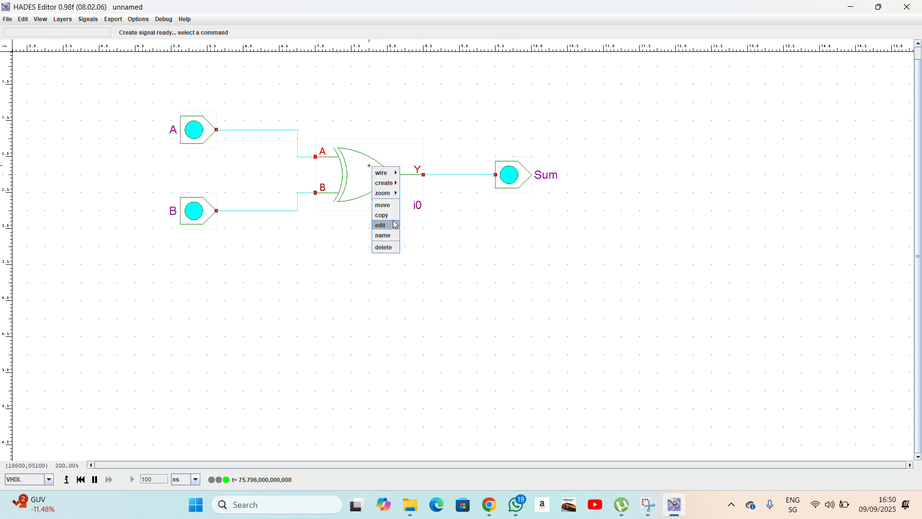
left_click(384, 236)
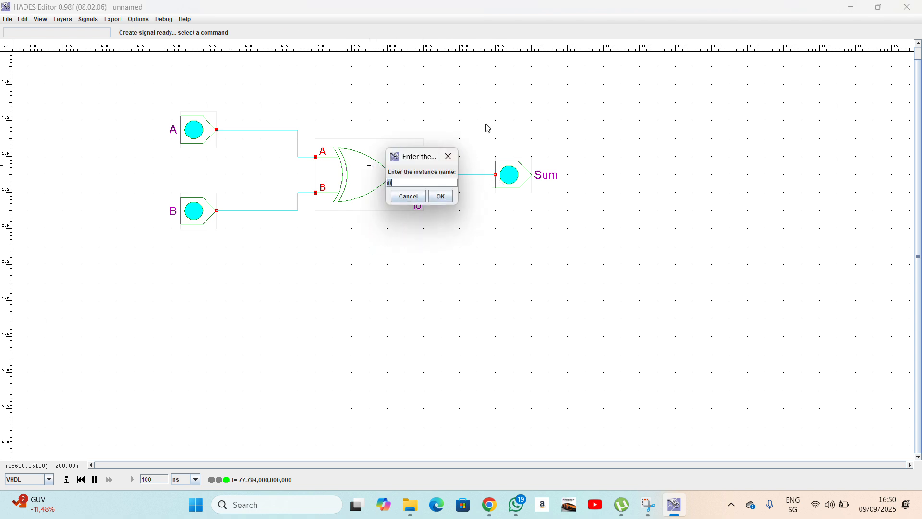
key("Return")
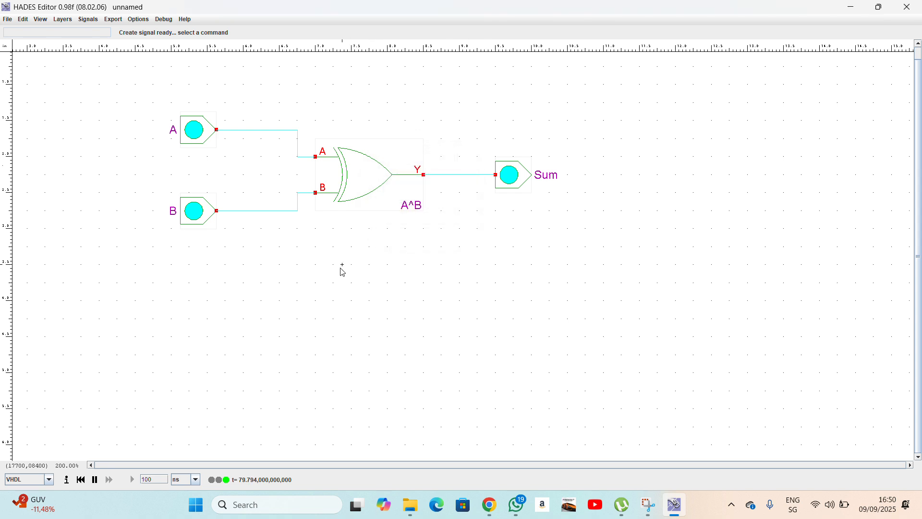
right_click(342, 247)
Place a two-input AND gate below the XOR gate and name it AB.
mouse_move(346, 257)
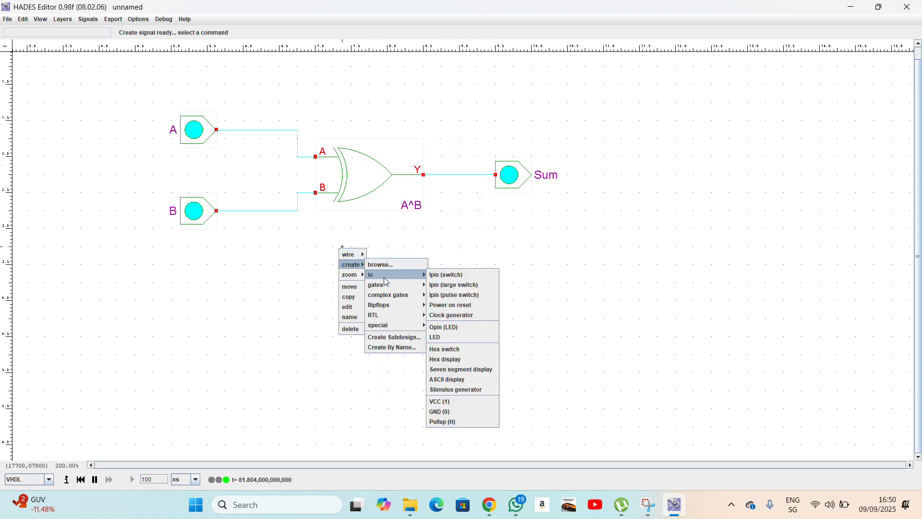
mouse_move(389, 284)
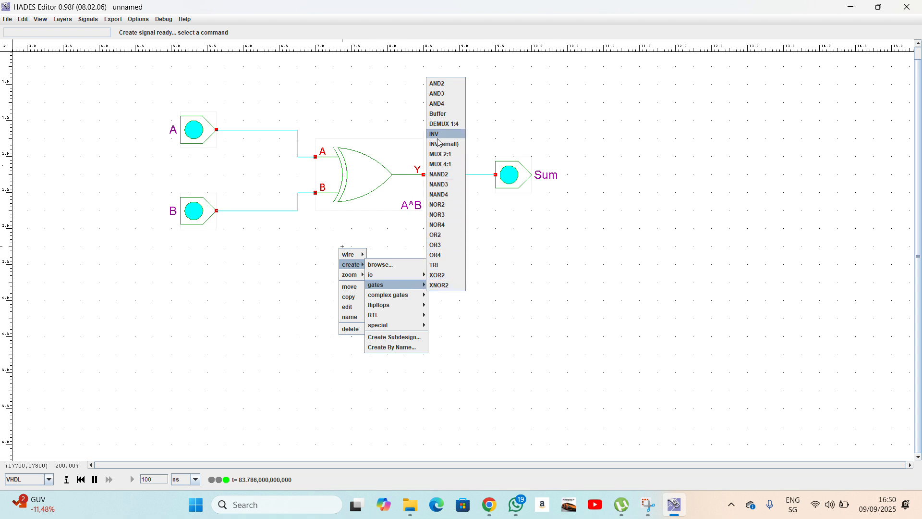
left_click(439, 85)
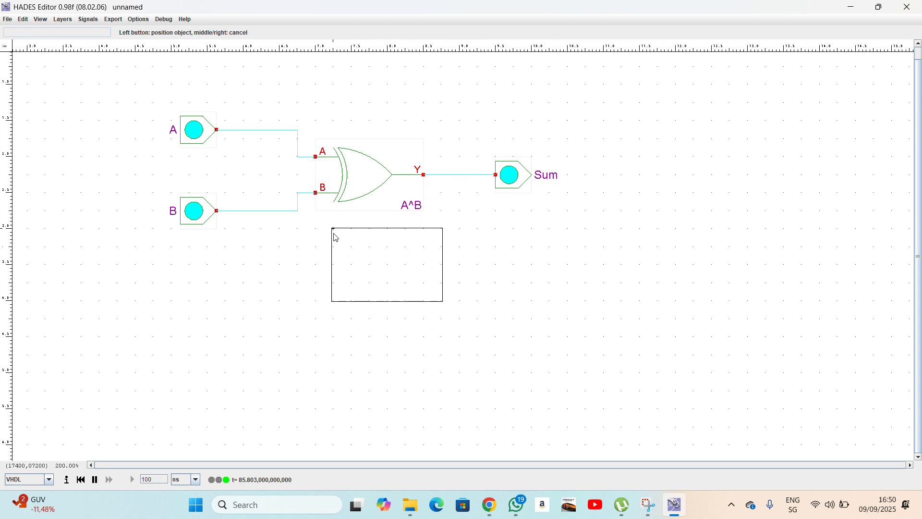
right_click(459, 271)
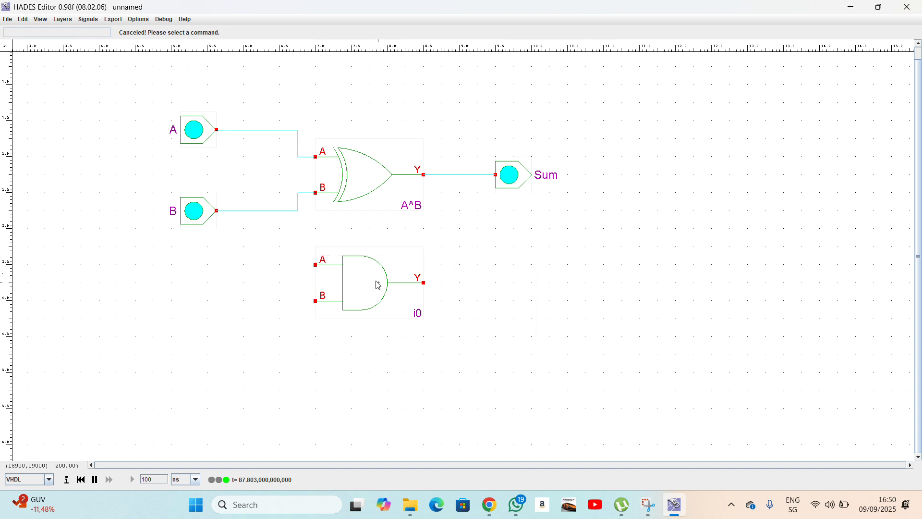
right_click(376, 281)
left_click(388, 350)
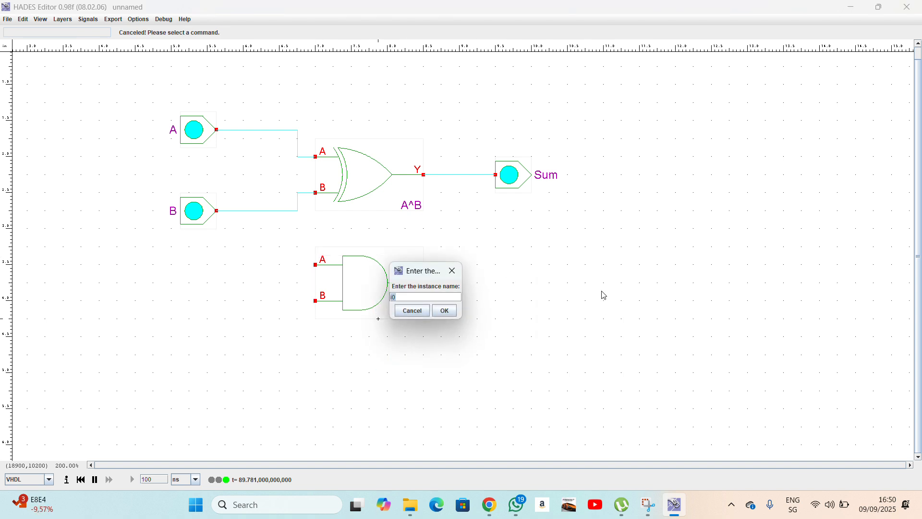
type("AB")
key("Return")
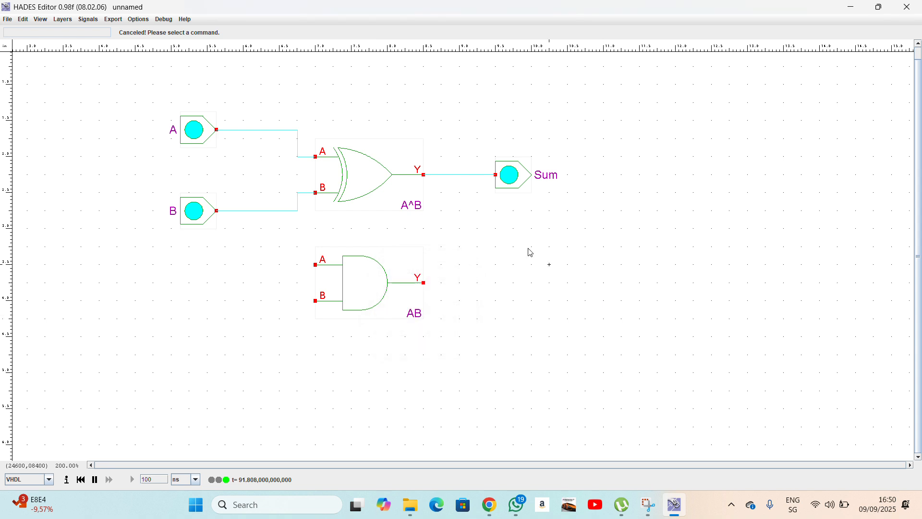
Branch the A and B signal wires into the AB gate's inputs.
right_click(284, 136)
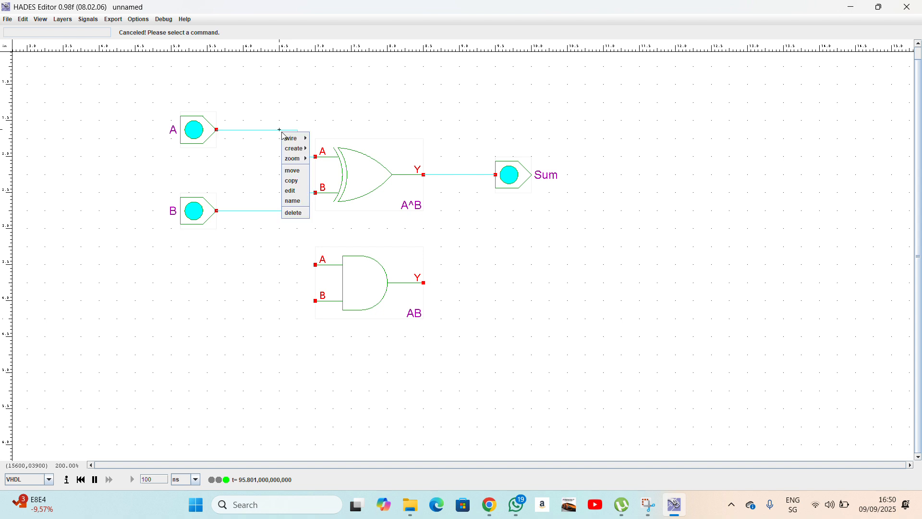
mouse_move(294, 138)
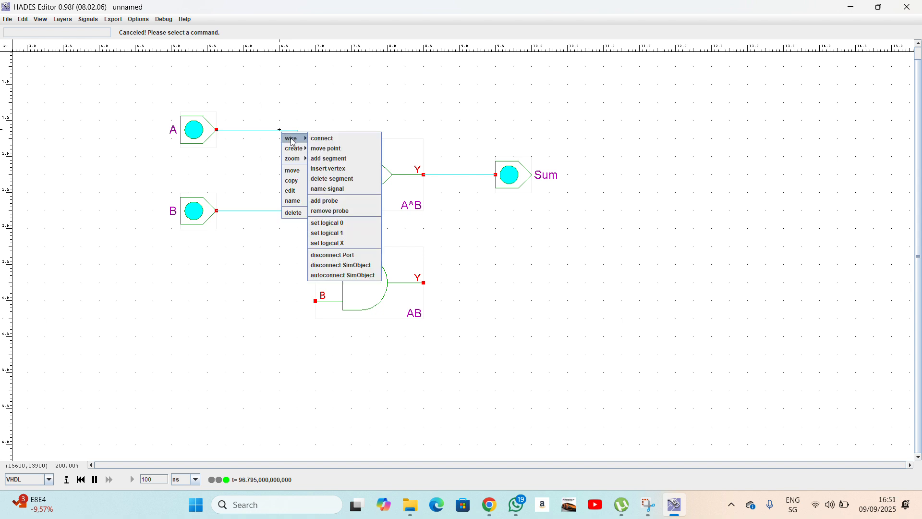
left_click(328, 159)
left_click(280, 264)
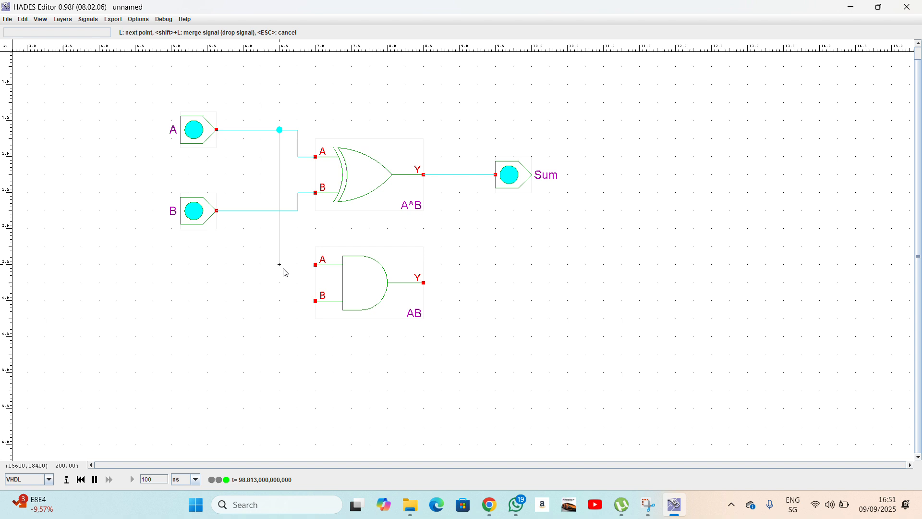
left_click(315, 264)
right_click(298, 211)
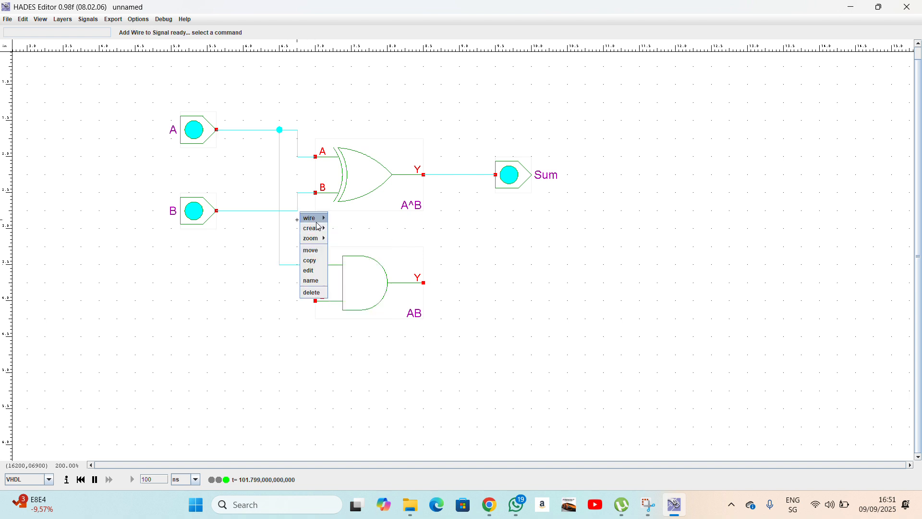
mouse_move(310, 218)
left_click(338, 238)
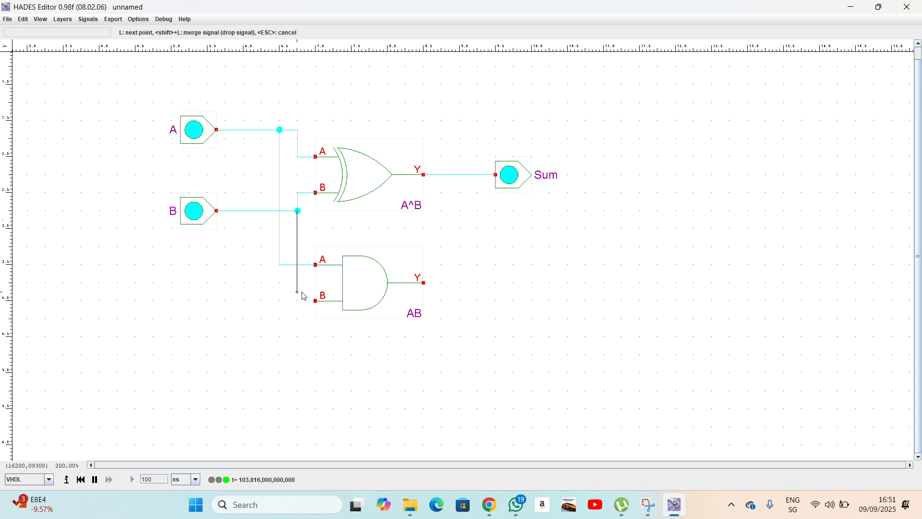
left_click(304, 307)
right_click(530, 277)
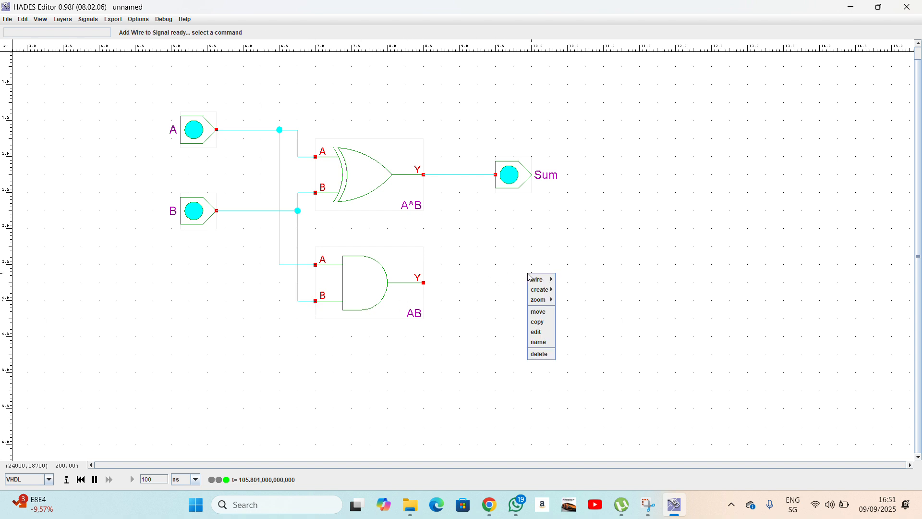
Place an output LED beside the AND gate and name it C_out.
mouse_move(541, 290)
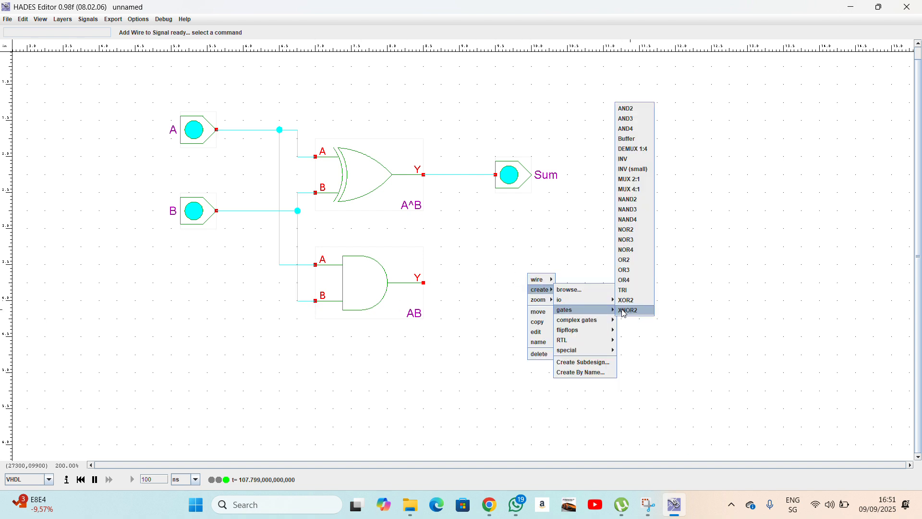
mouse_move(596, 306)
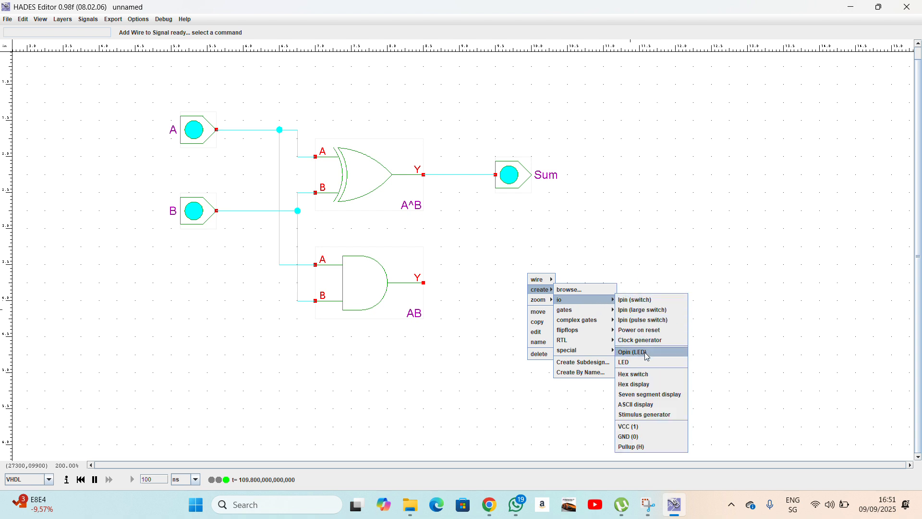
left_click(646, 356)
left_click(496, 283)
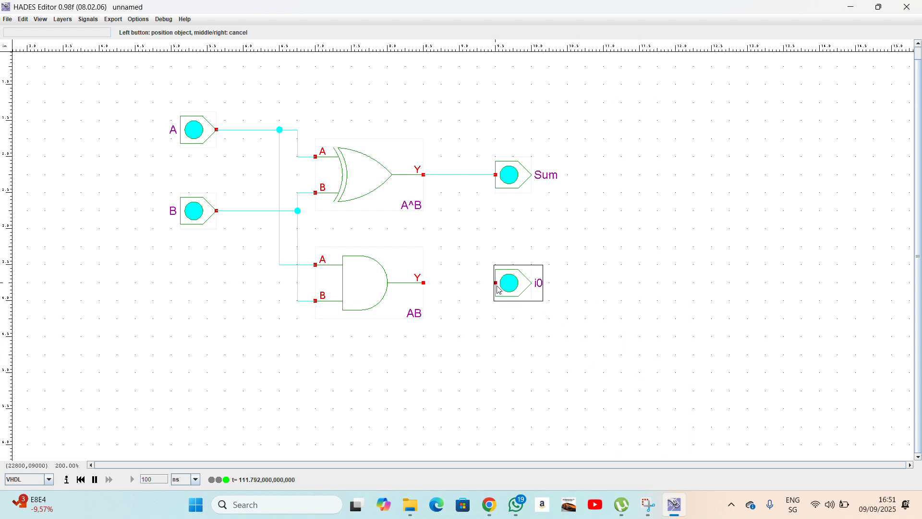
right_click(490, 342)
right_click(516, 290)
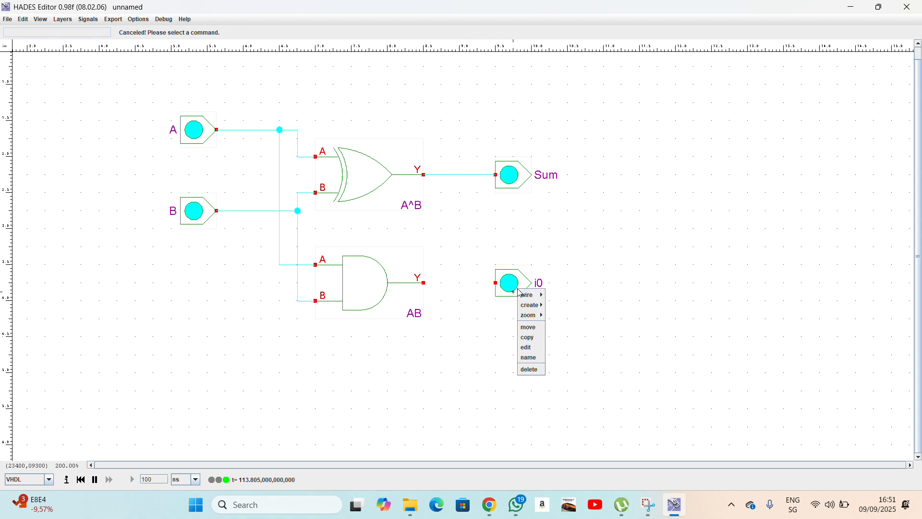
left_click(529, 358)
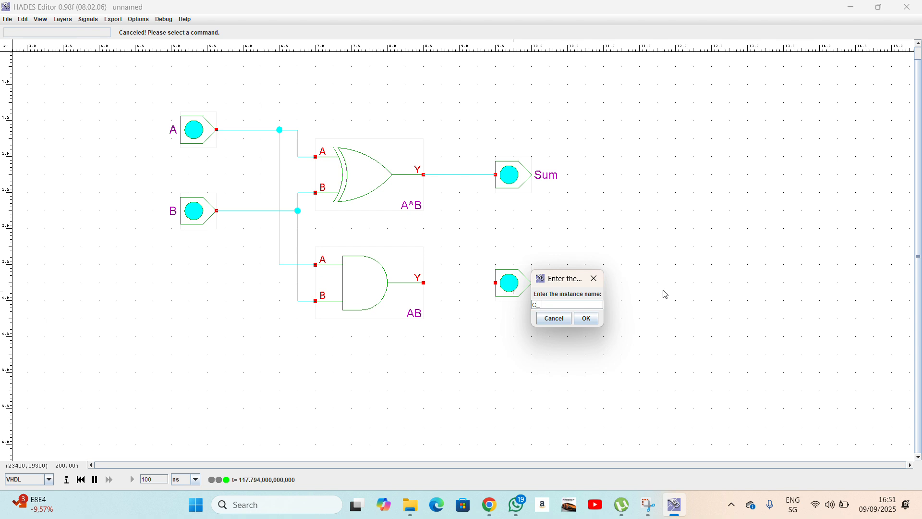
key("Return")
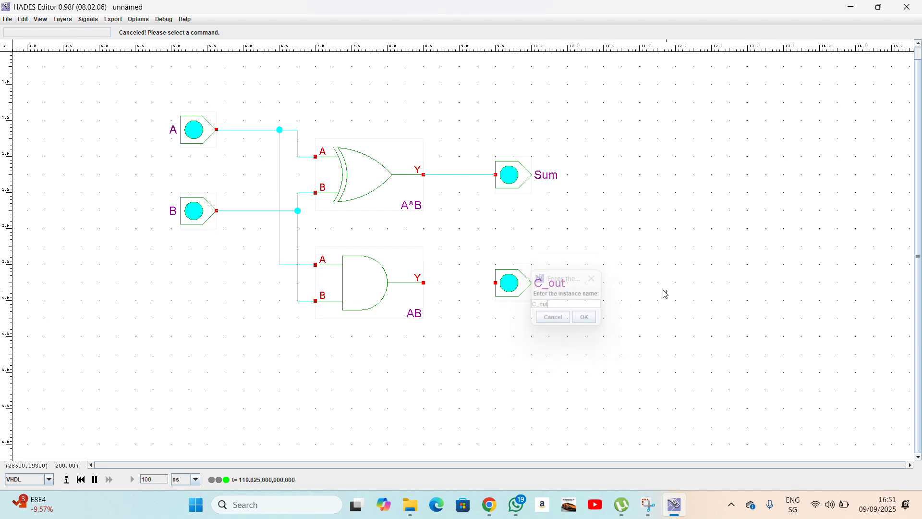
Wire the AND gate's output to C_out and fit the circuit in the window.
left_click(429, 287)
left_click(496, 283)
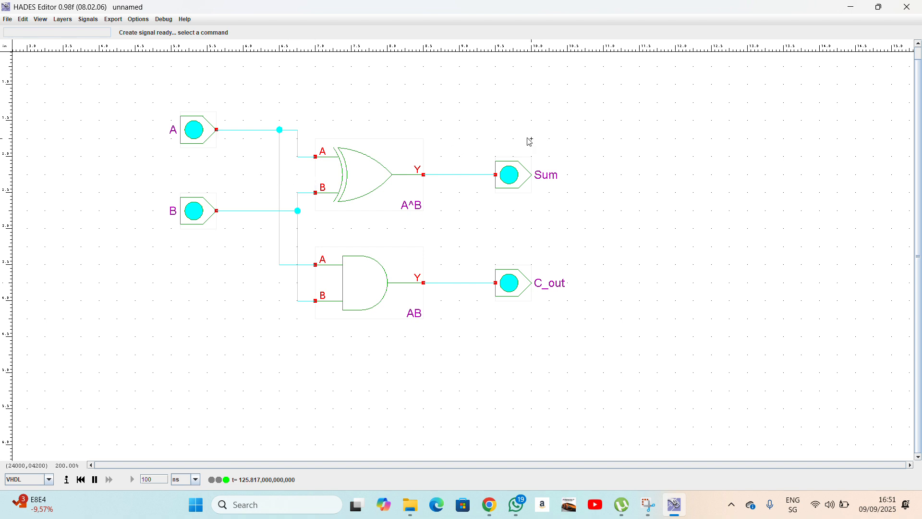
key("f")
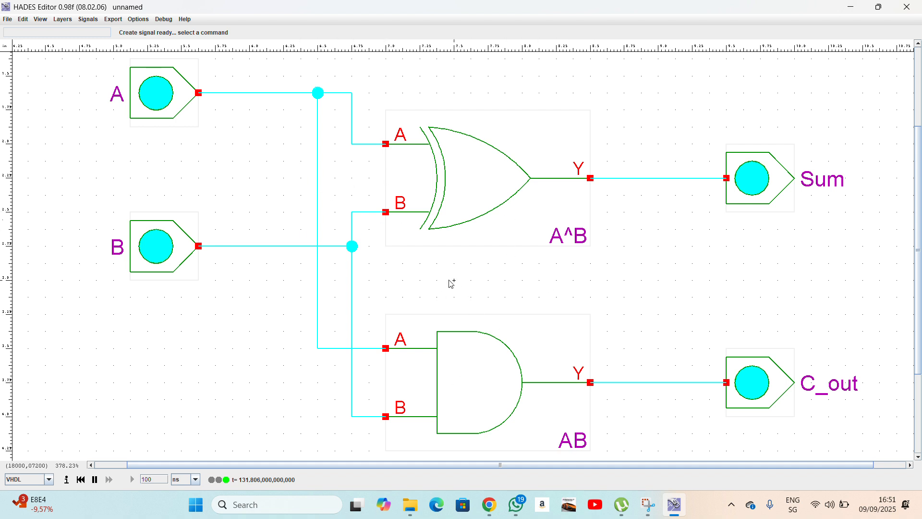
Save As HA.hds inside a newly created Desktop folder named Multiplier.
left_click(7, 19)
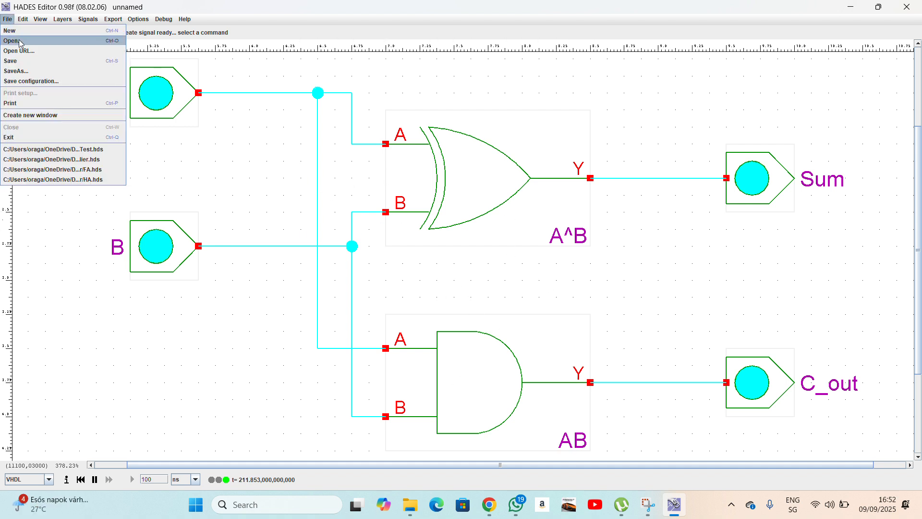
left_click(16, 71)
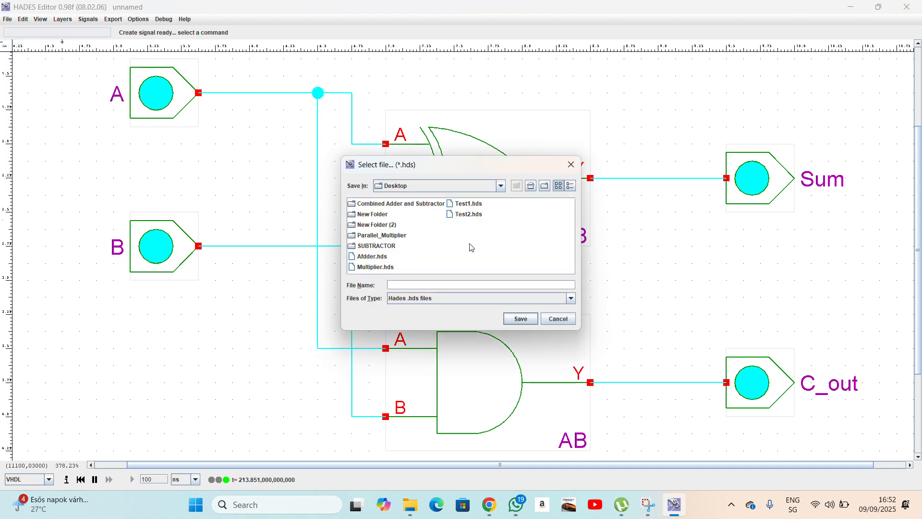
left_click(544, 187)
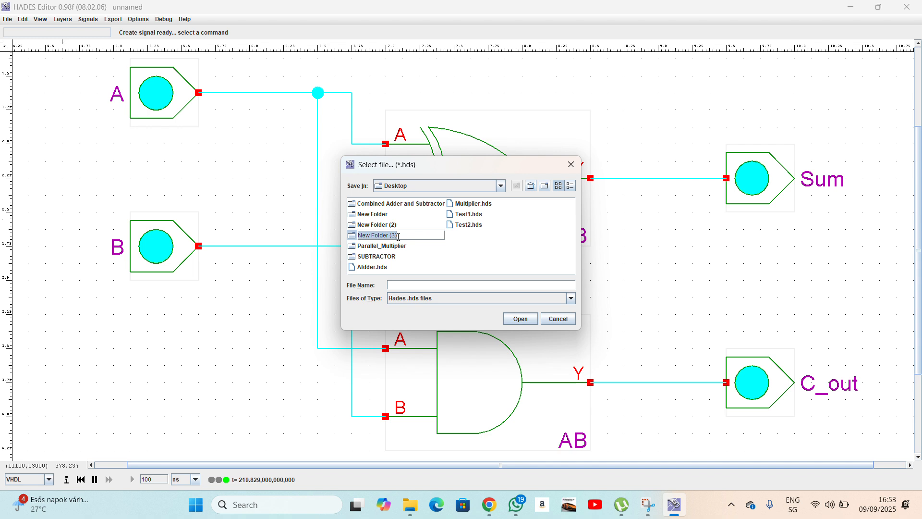
type("Multiplier")
left_click(518, 318)
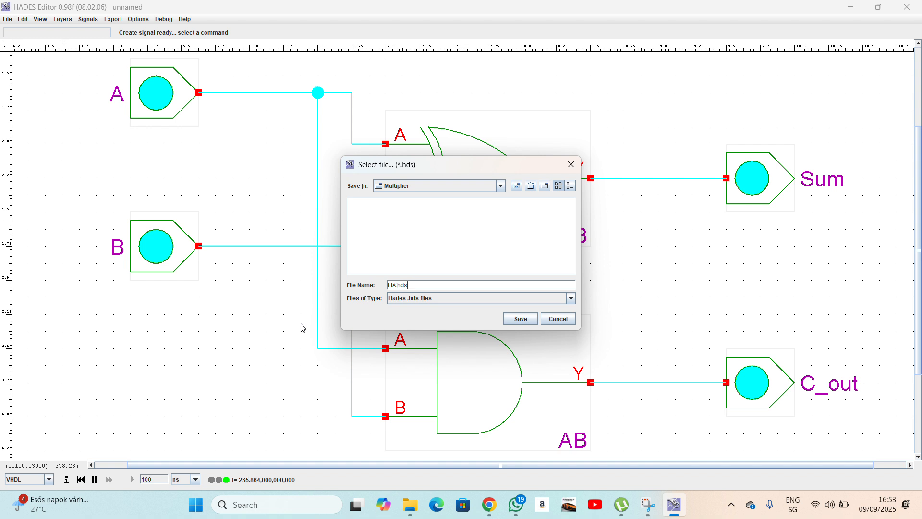
left_click(520, 319)
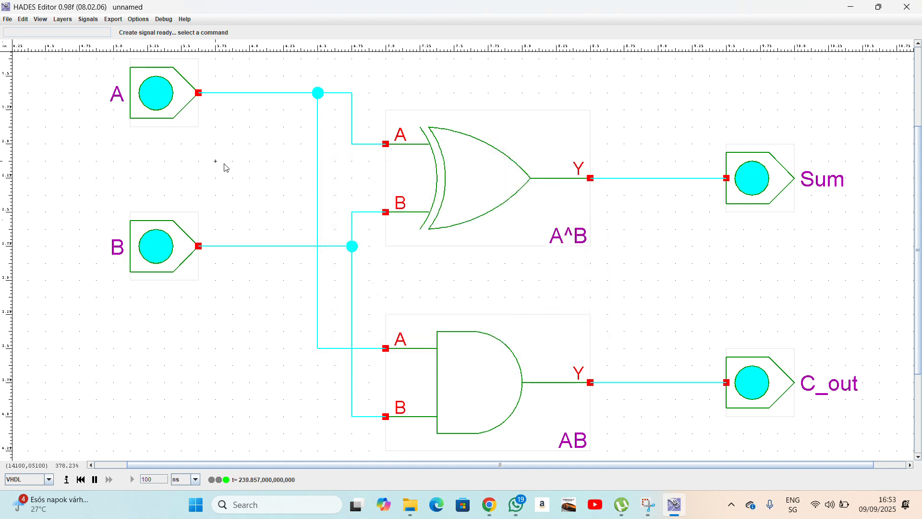
left_click(6, 19)
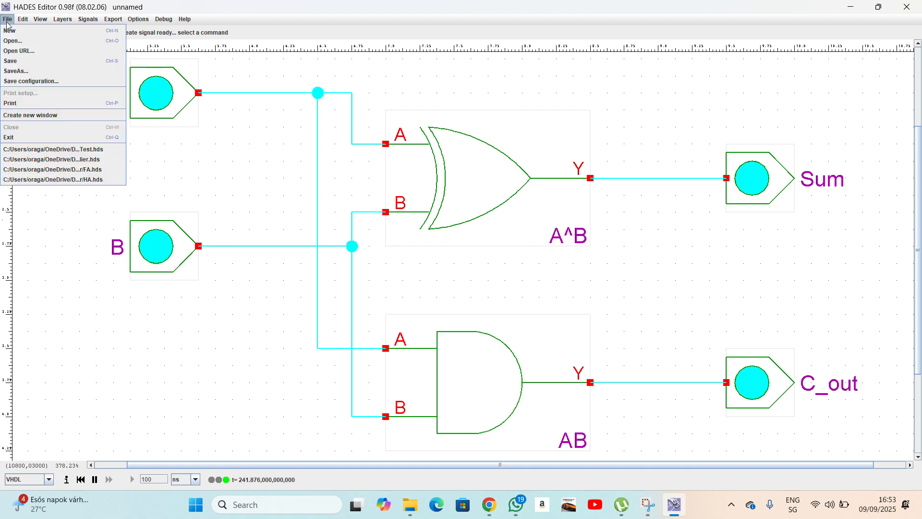
Start a new design and place three input switches in a vertical column.
left_click(38, 31)
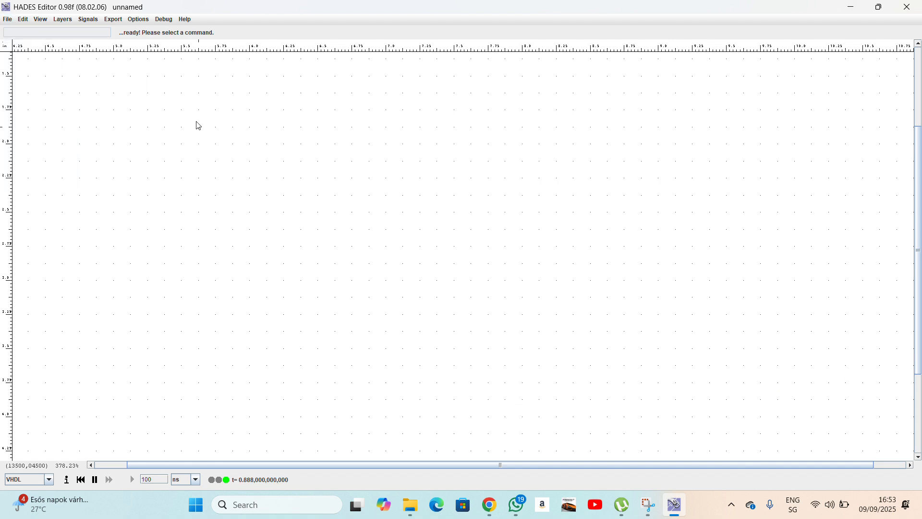
right_click(171, 99)
mouse_move(183, 115)
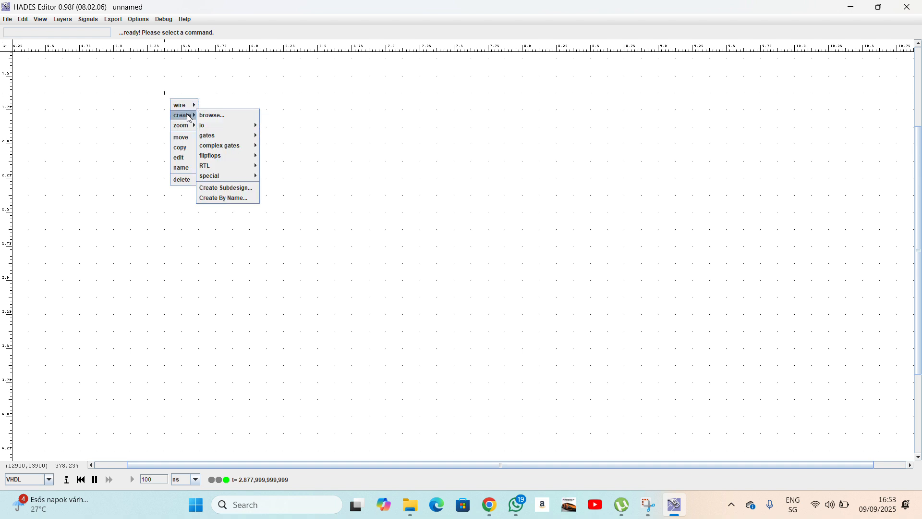
mouse_move(222, 125)
left_click(276, 124)
left_click(165, 127)
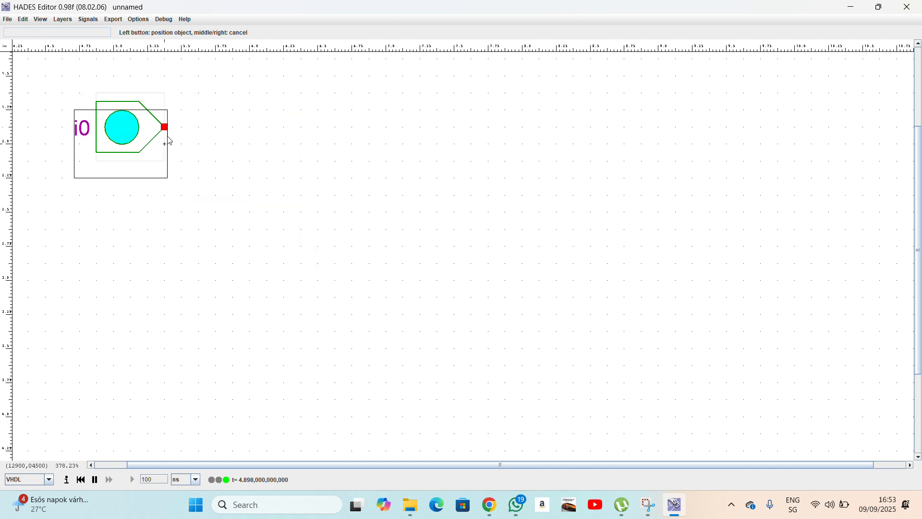
left_click(165, 212)
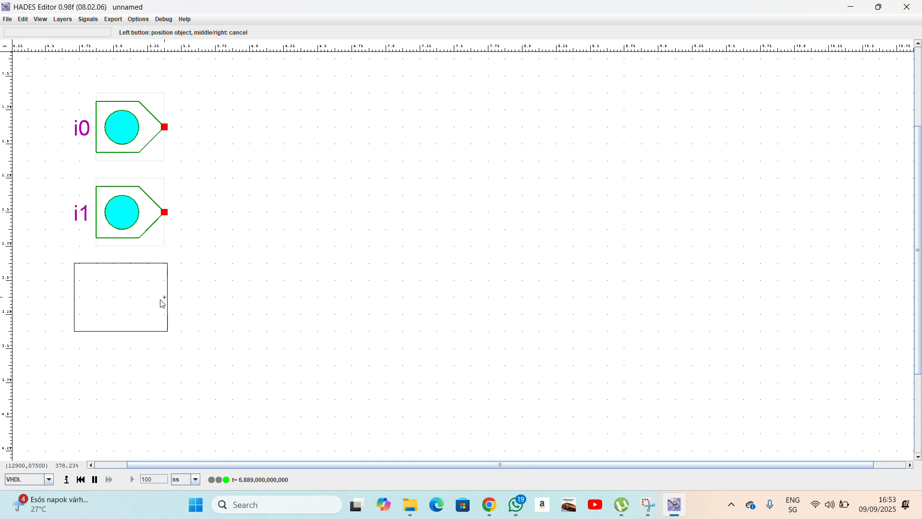
left_click(165, 298)
right_click(437, 268)
Rename the three switches A, B and C from top to bottom.
right_click(138, 134)
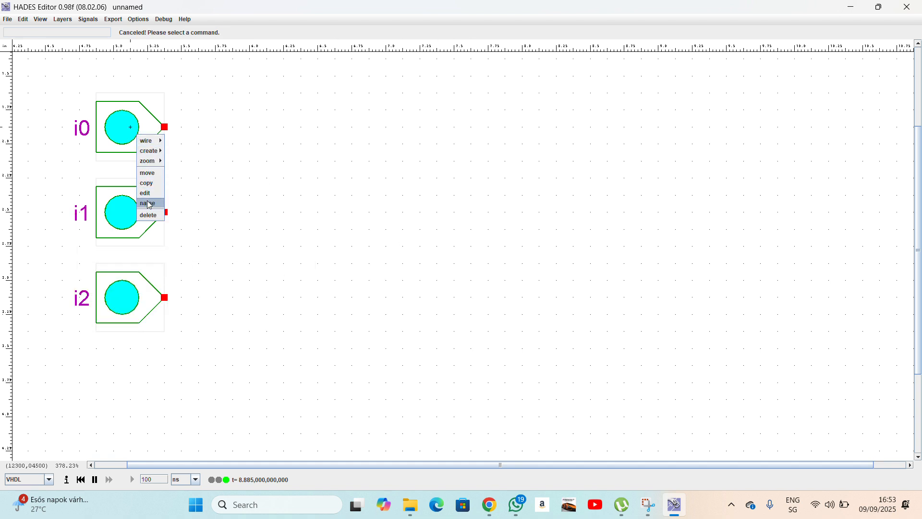
left_click(149, 204)
type("A")
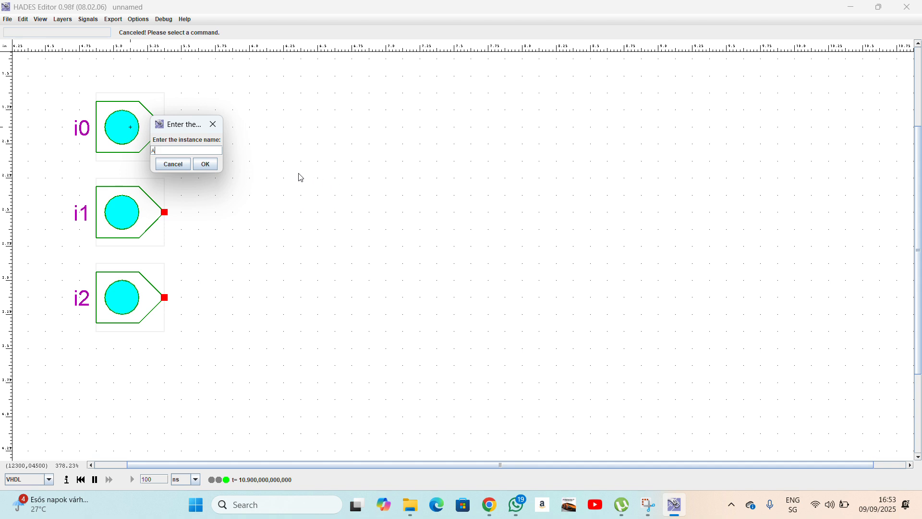
left_click(206, 165)
right_click(144, 208)
left_click(158, 273)
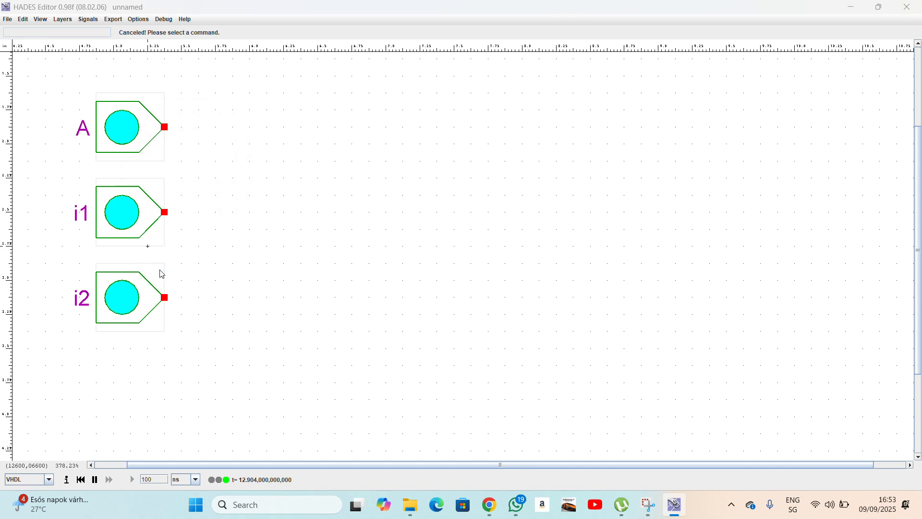
type("B")
left_click(213, 234)
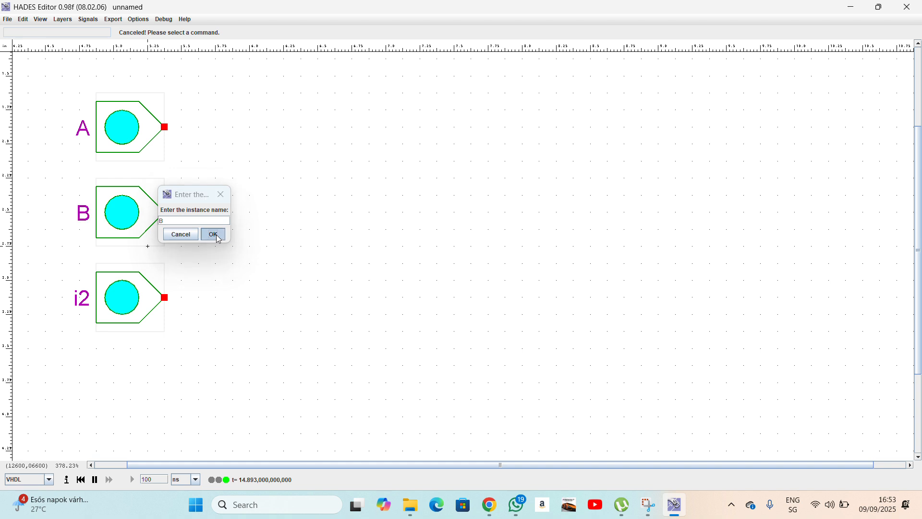
right_click(140, 294)
left_click(155, 365)
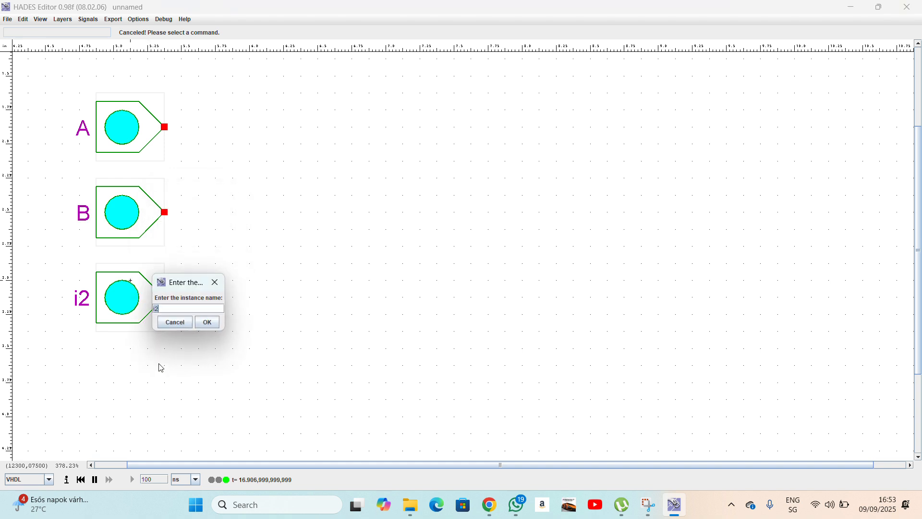
type("C")
left_click(209, 323)
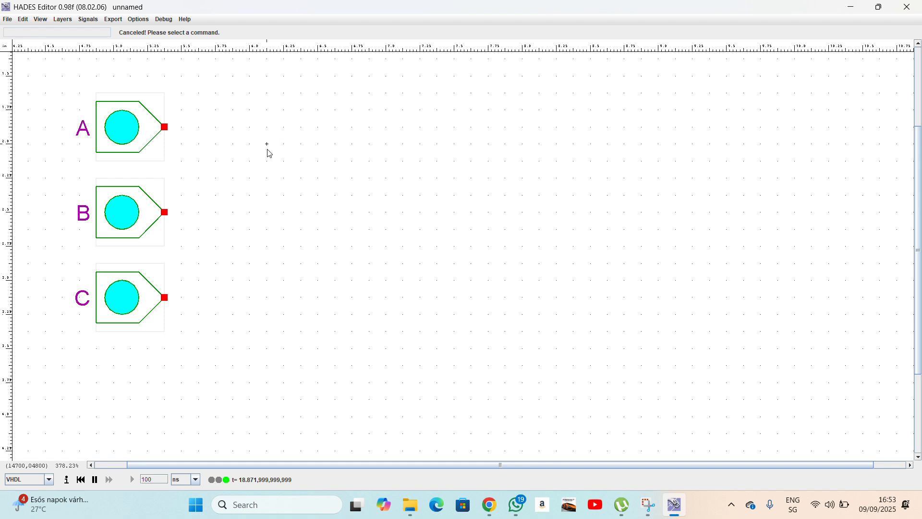
right_click(268, 127)
Place two XOR gates, one right of input A and another further right and lower.
mouse_move(294, 167)
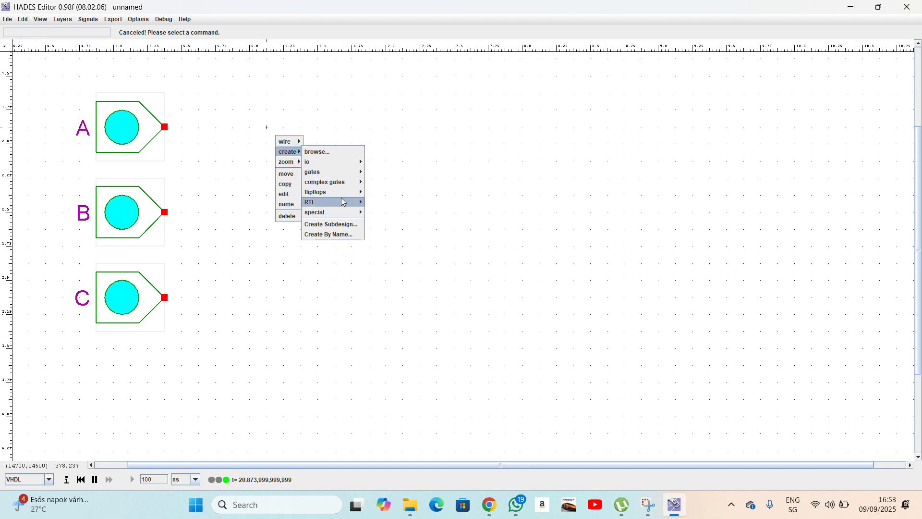
mouse_move(347, 175)
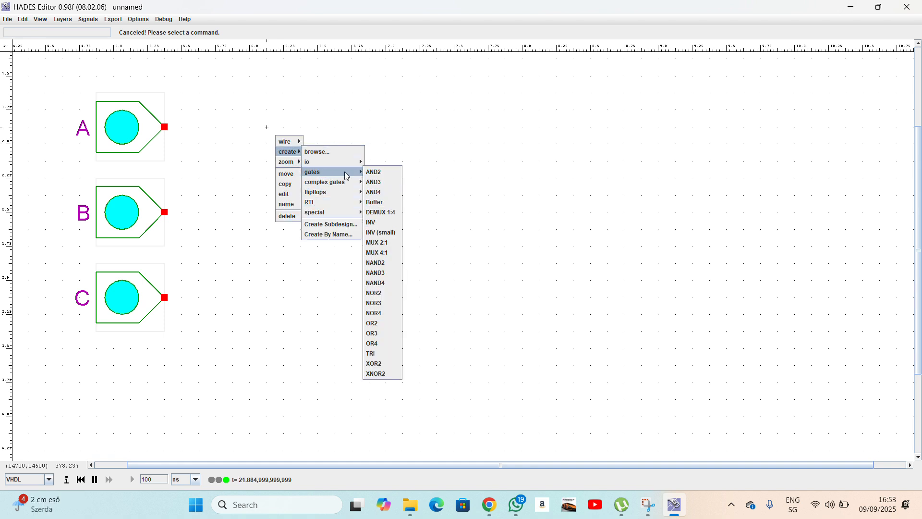
left_click(383, 331)
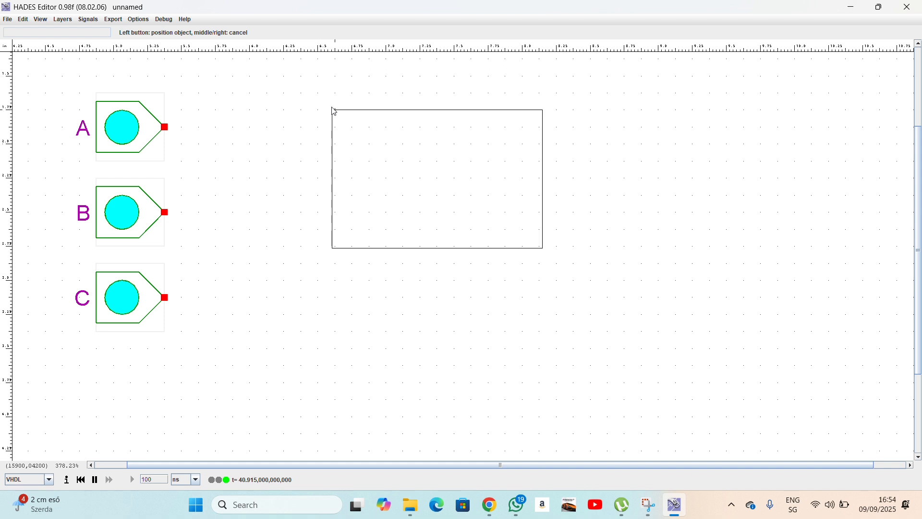
left_click(335, 109)
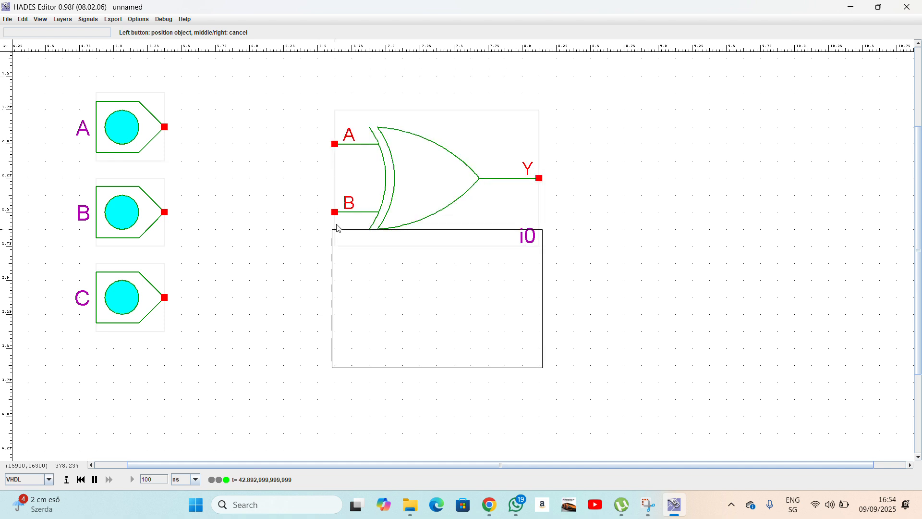
left_click(639, 250)
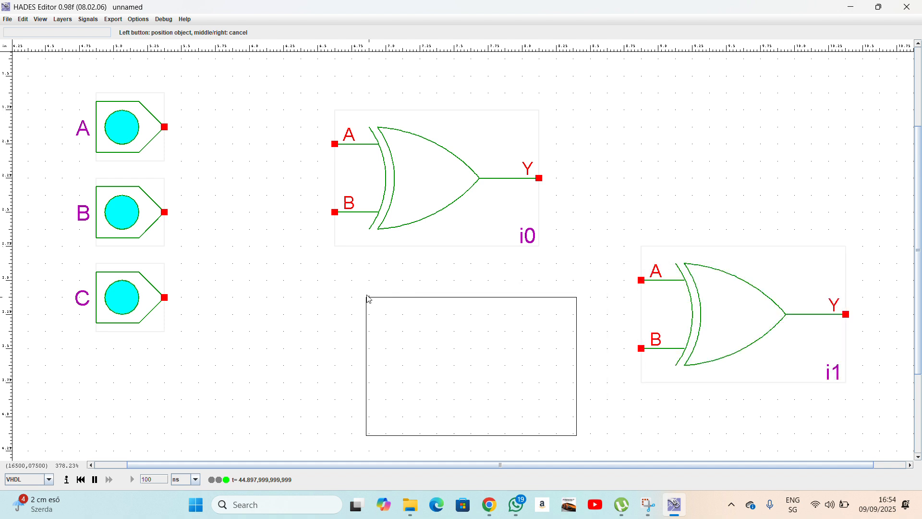
right_click(367, 284)
Wire inputs A and B to the first XOR gate's A and B inputs.
left_click(166, 126)
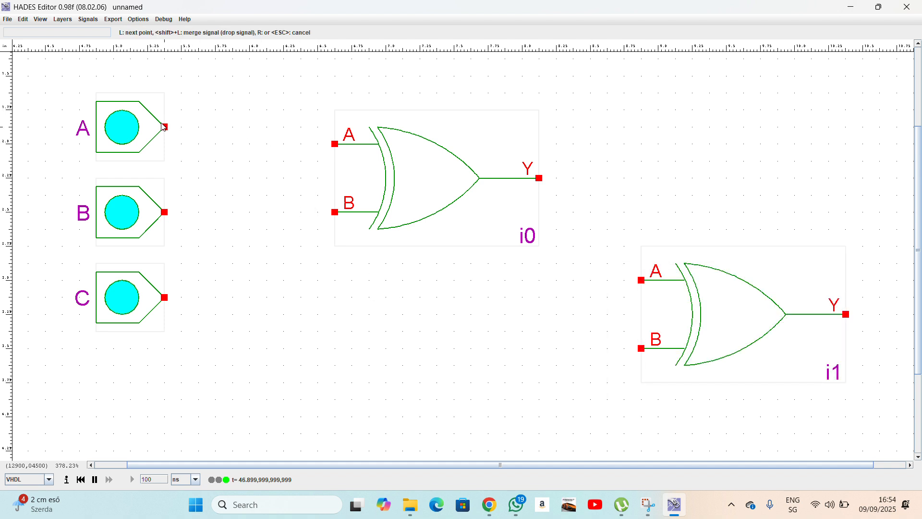
left_click(318, 144)
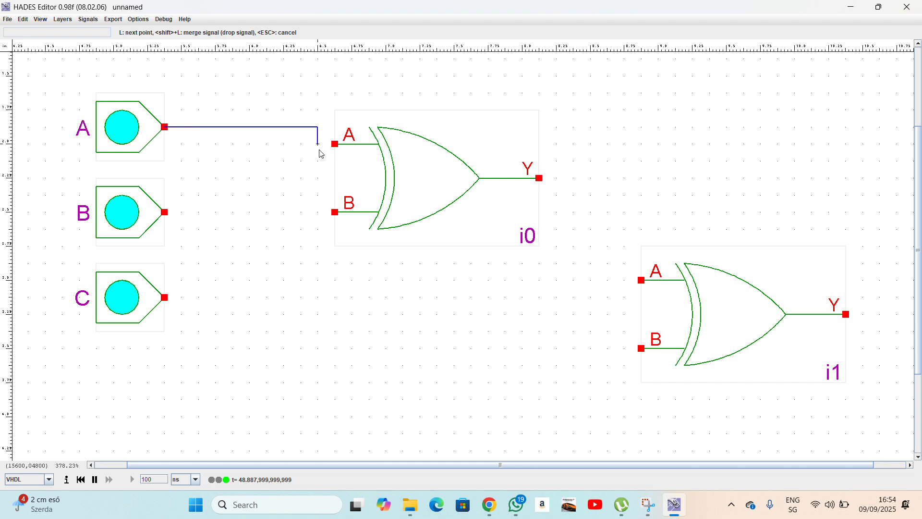
left_click(334, 144)
left_click(165, 211)
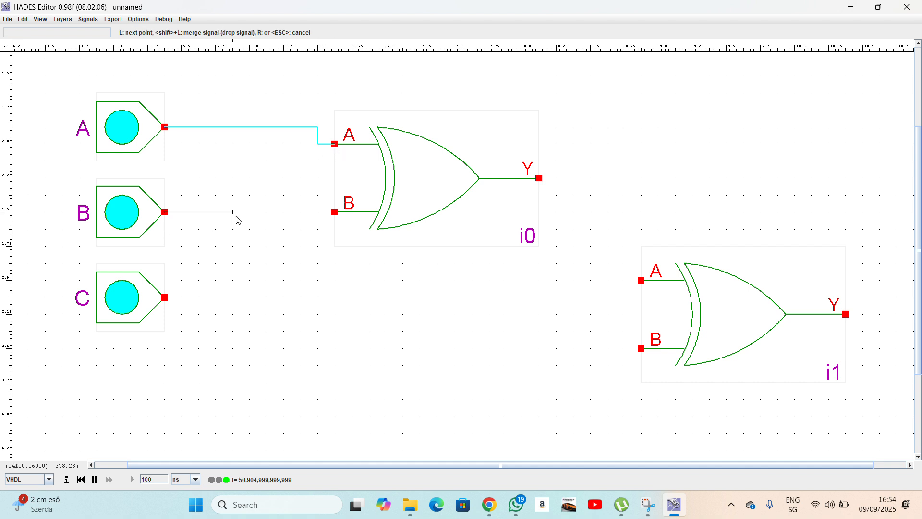
left_click(334, 211)
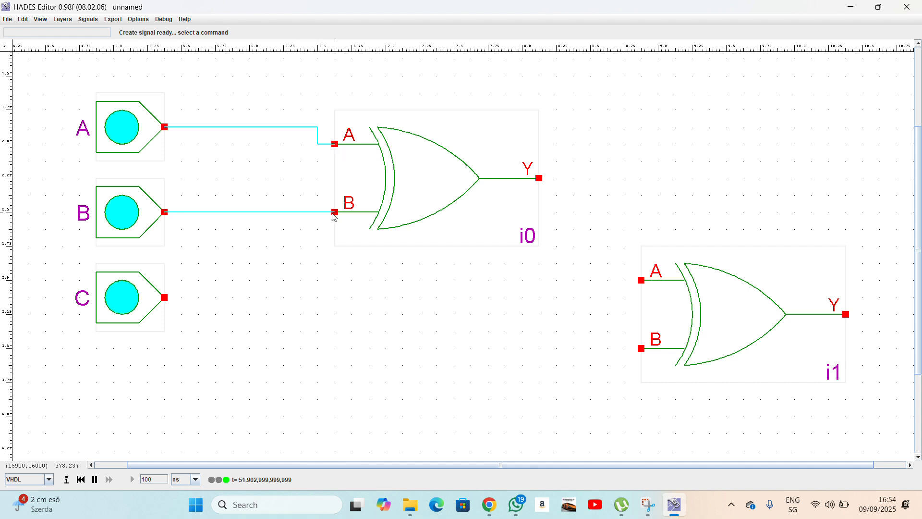
Wire the first gate's output and input C into the second XOR gate.
left_click(541, 179)
left_click(591, 178)
left_click(590, 280)
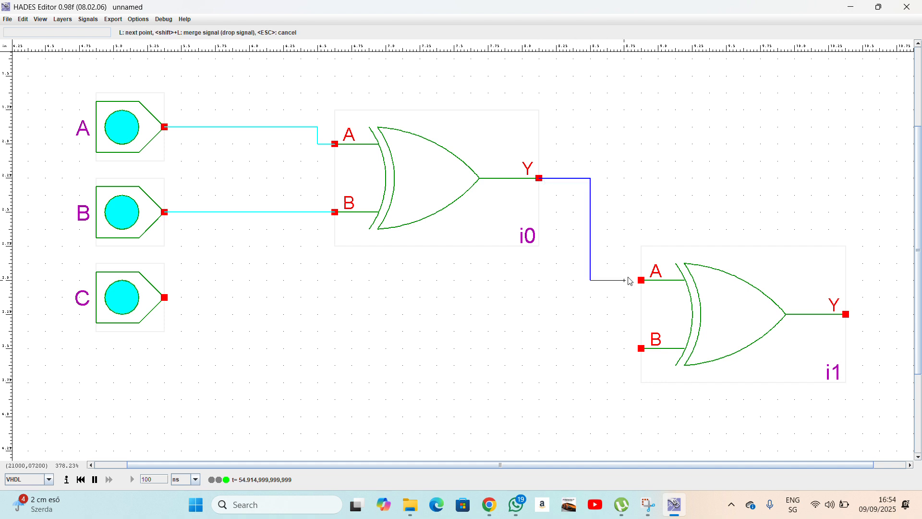
left_click(632, 281)
left_click(165, 298)
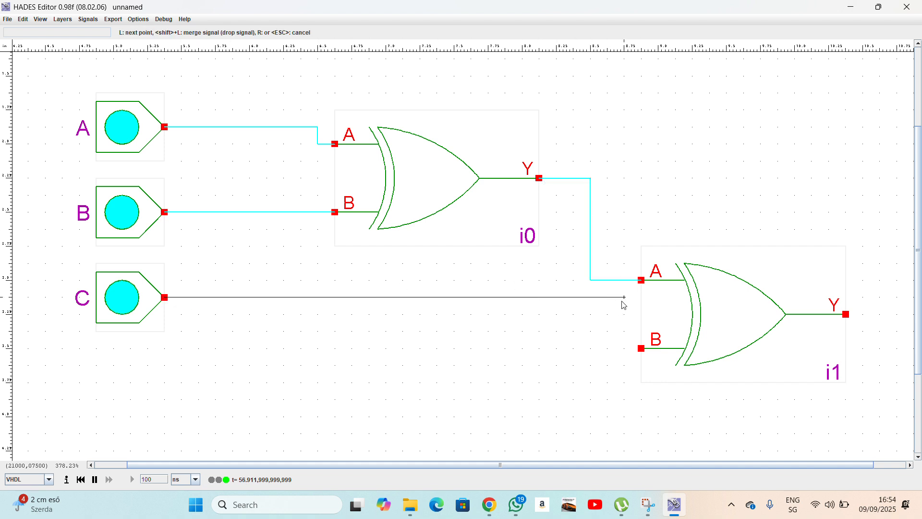
left_click(590, 301)
left_click(591, 350)
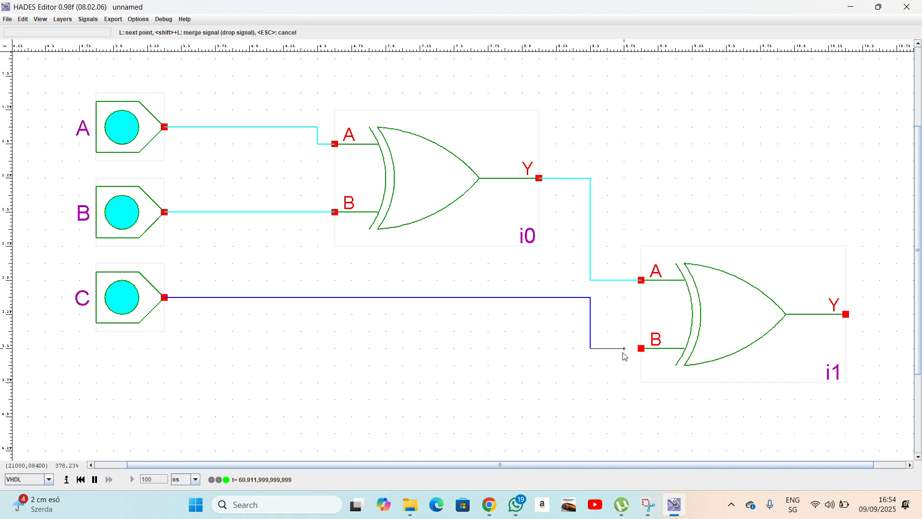
left_click(641, 348)
Scroll right and browse the component creation menu, then dismiss it.
scroll(834, 335, "right", 3)
scroll(835, 336, "right", 2)
right_click(830, 297)
mouse_move(841, 312)
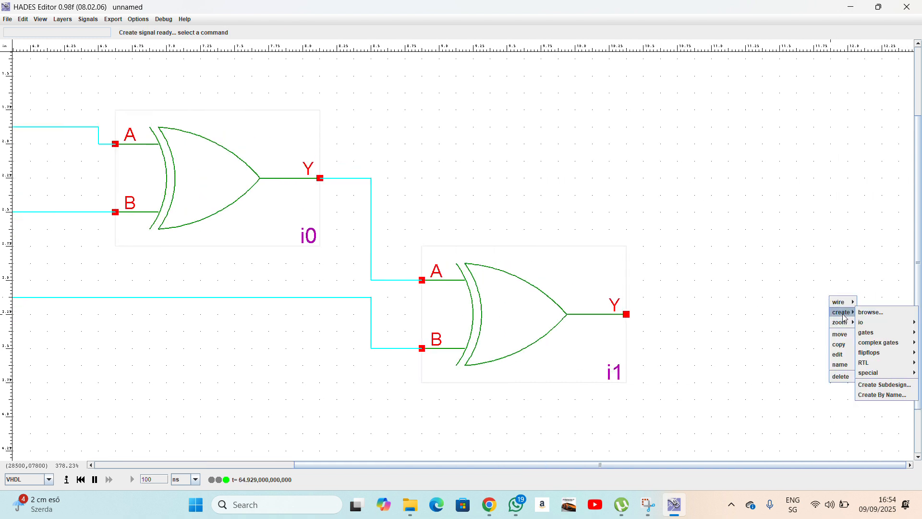
mouse_move(869, 324)
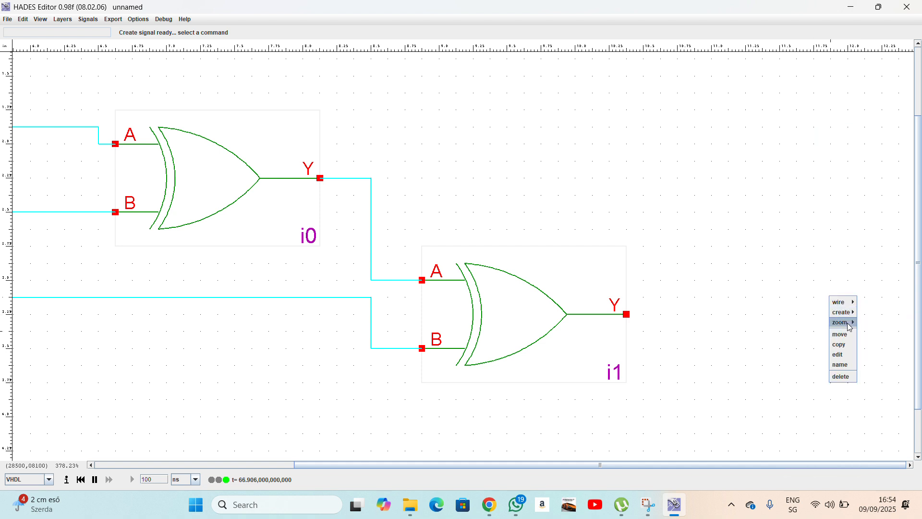
key("Escape")
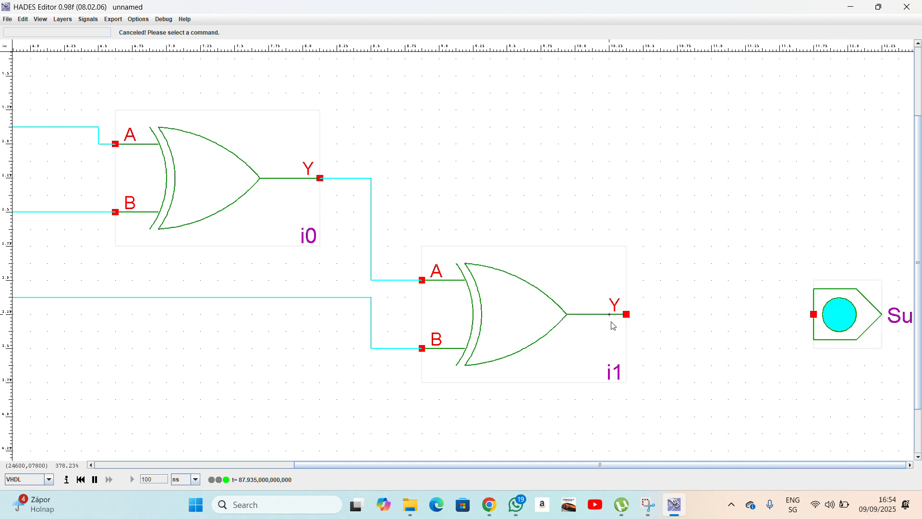
Wire the second XOR gate's output to the output probe and name that gate A^B^C.
left_click(627, 315)
left_click(814, 315)
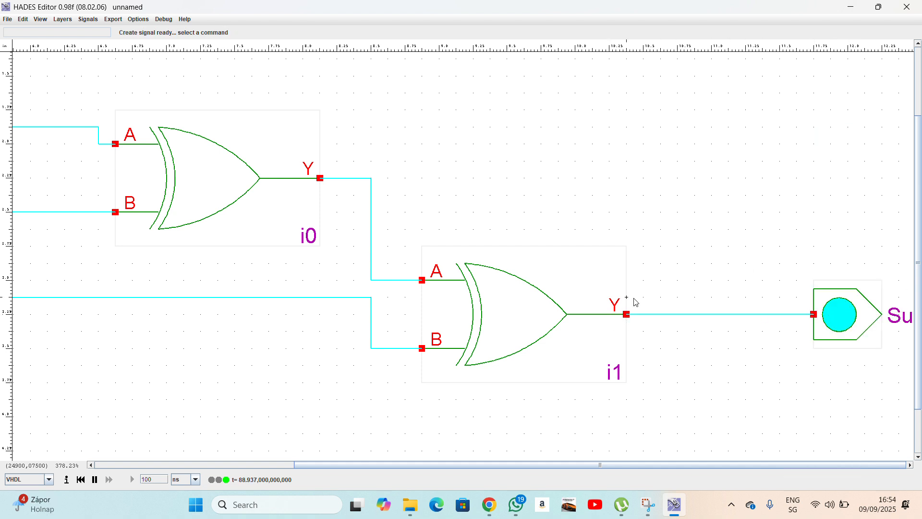
right_click(506, 337)
left_click(525, 401)
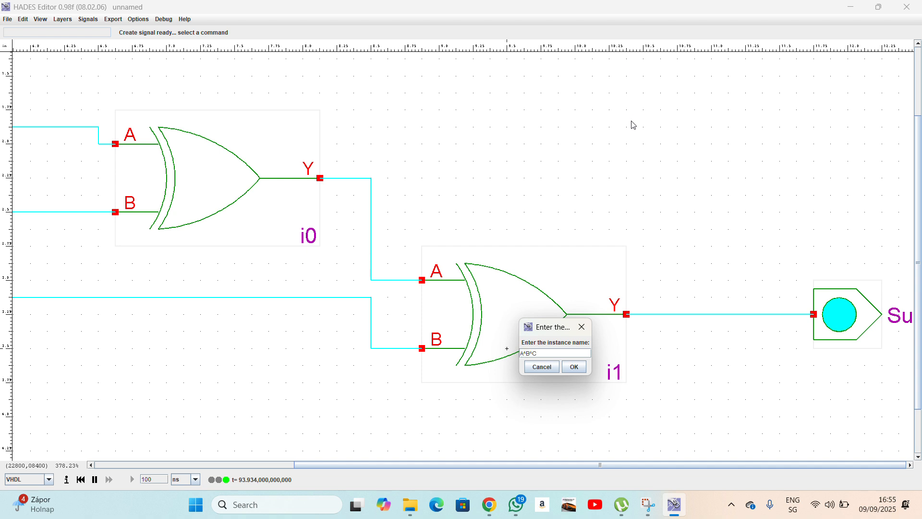
left_click(575, 367)
Name the first XOR gate A^B and pan back to show inputs A, B and C.
right_click(261, 183)
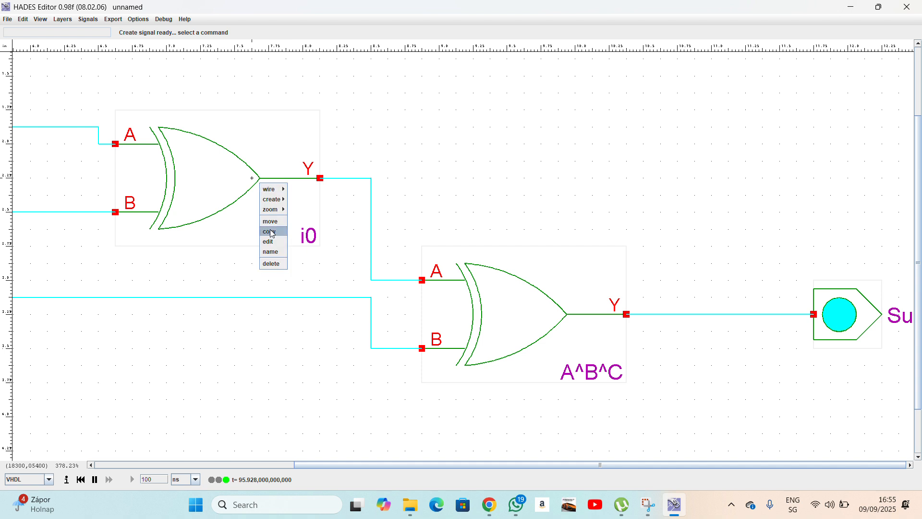
left_click(273, 253)
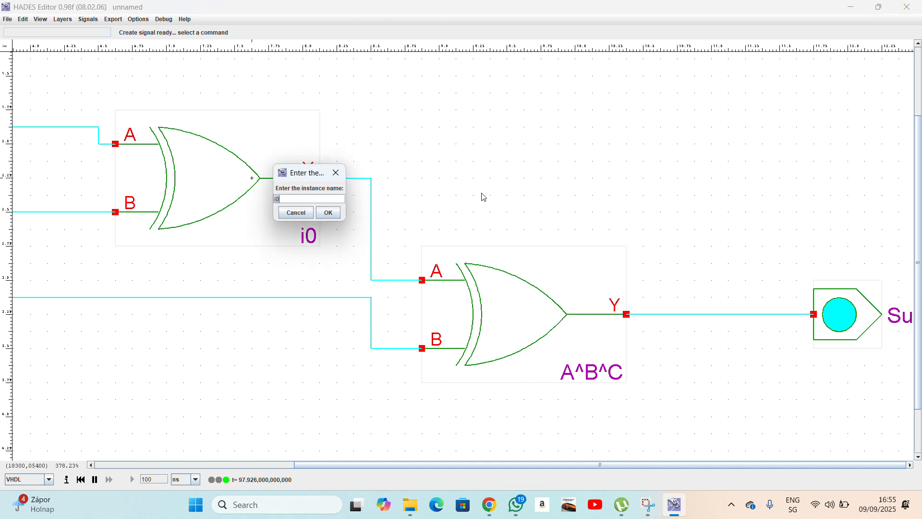
key("Return")
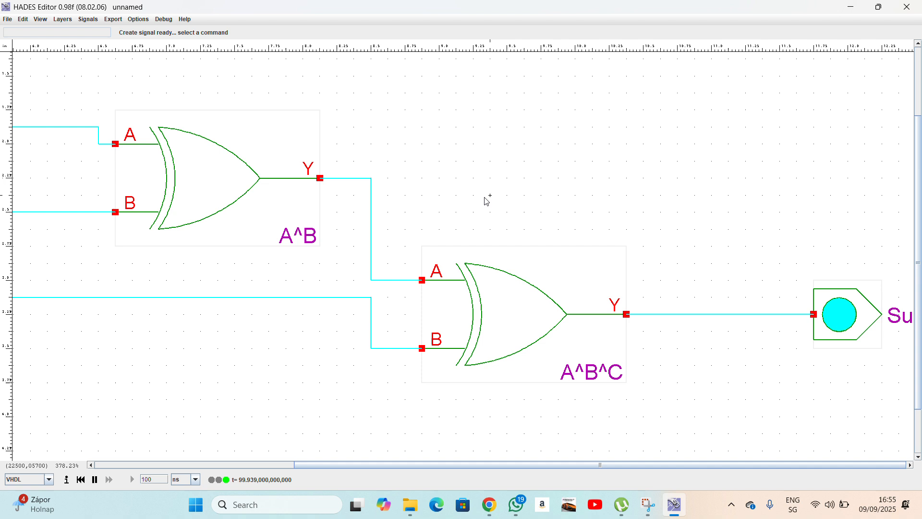
key("Left")
key("Left")
key("Left")
key("Left")
key("Left")
key("Left")
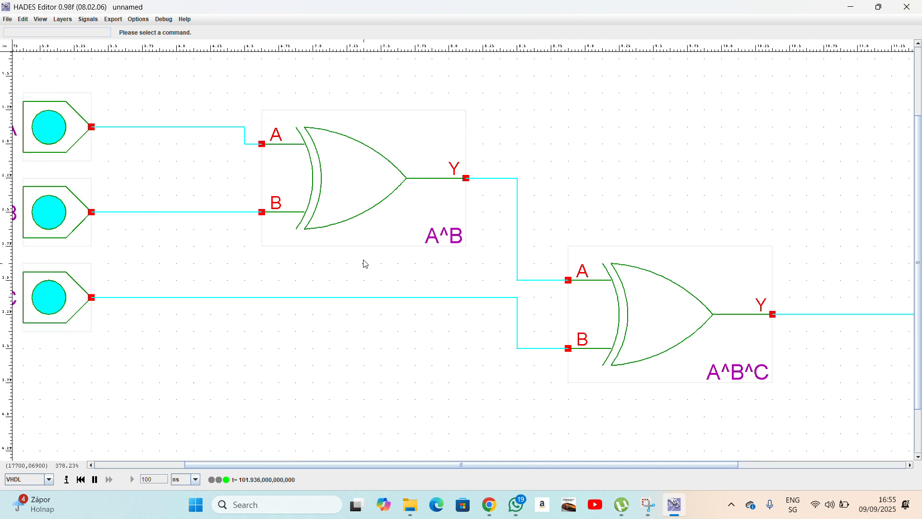
scroll(459, 295, "down", 5)
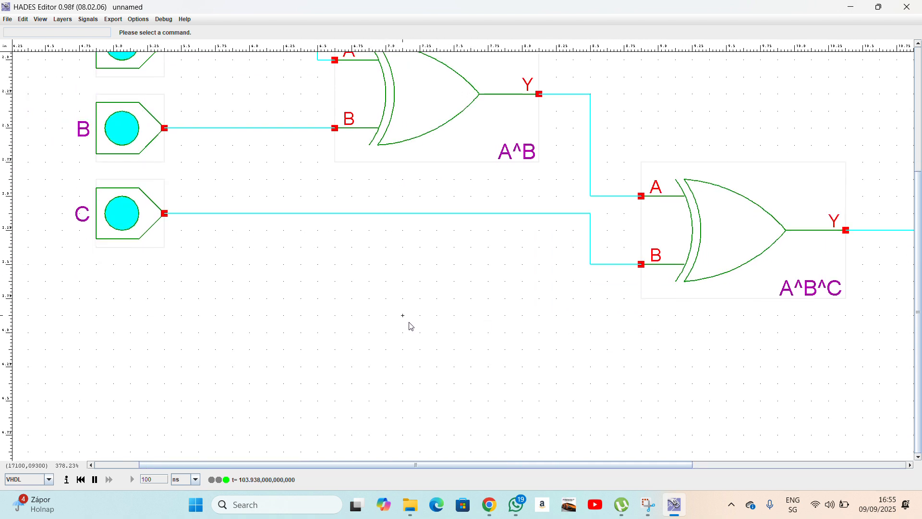
Place three AND2 gates stacked one above another below the XOR gates.
right_click(381, 282)
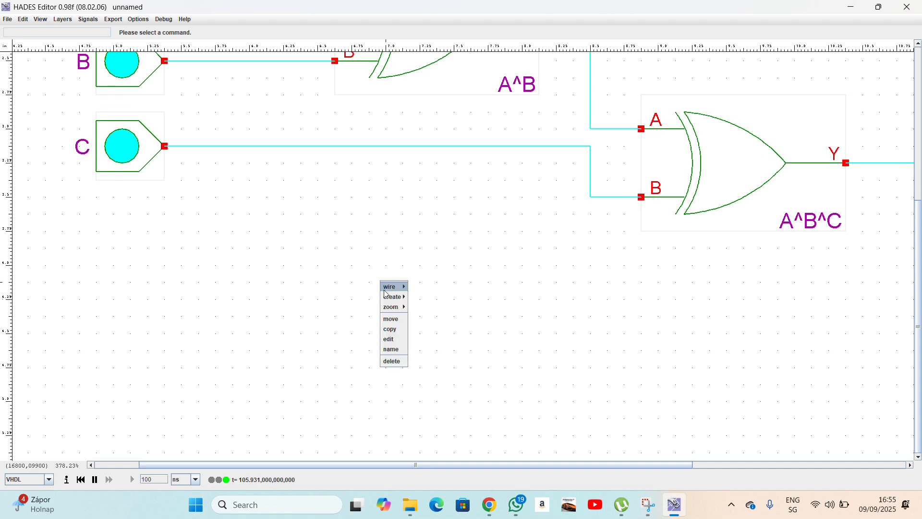
mouse_move(397, 301)
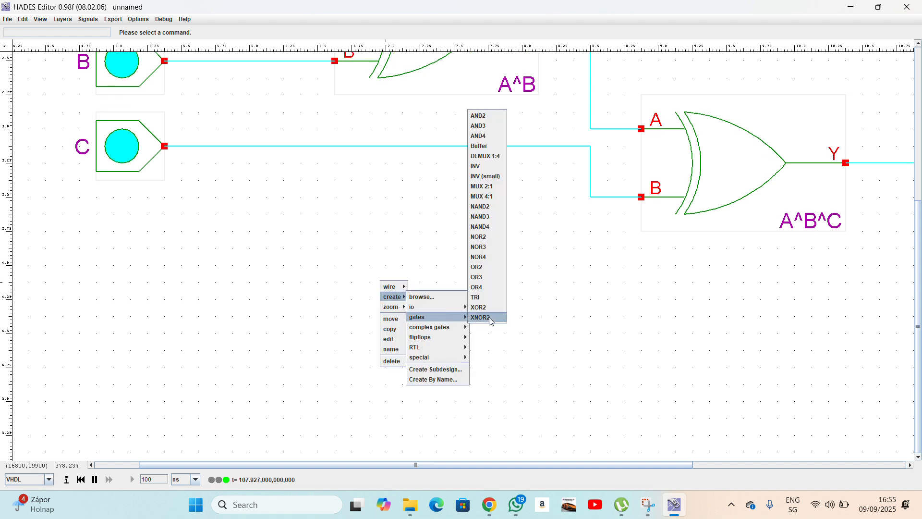
mouse_move(442, 317)
left_click(477, 125)
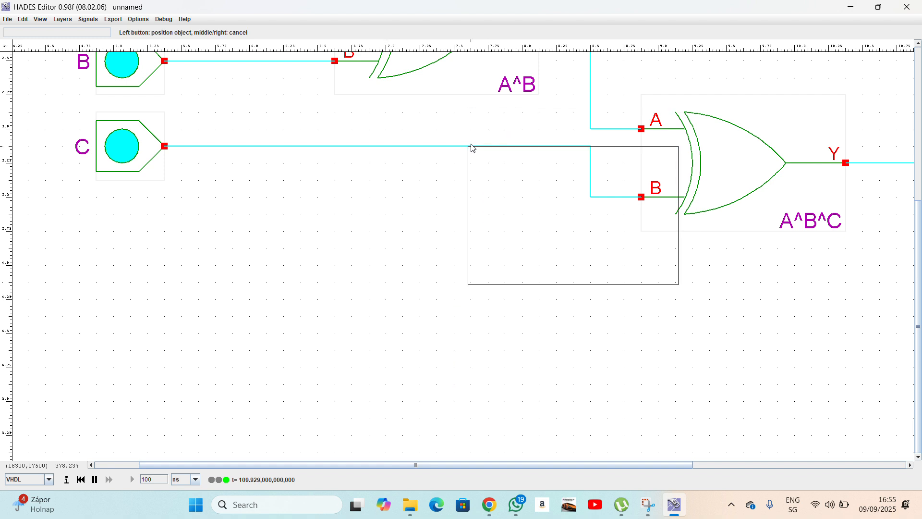
left_click(332, 249)
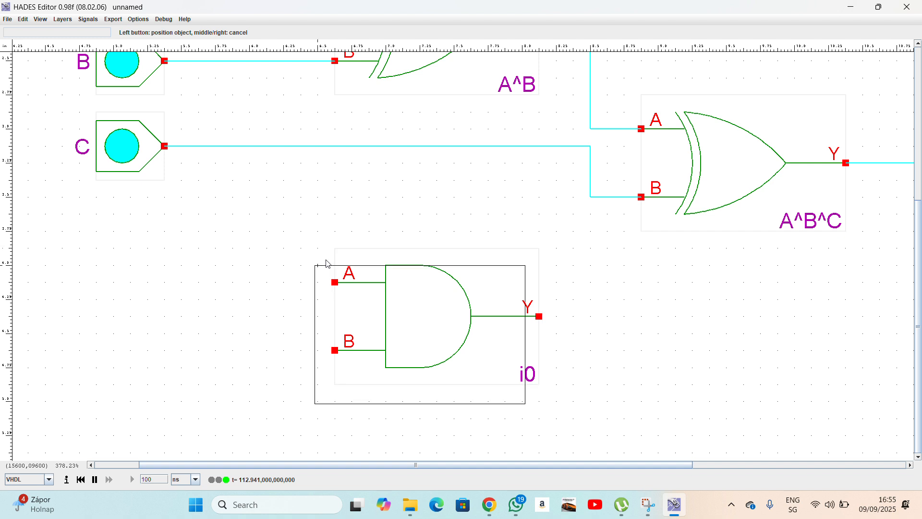
left_click(333, 381)
scroll(358, 413, "down", 3)
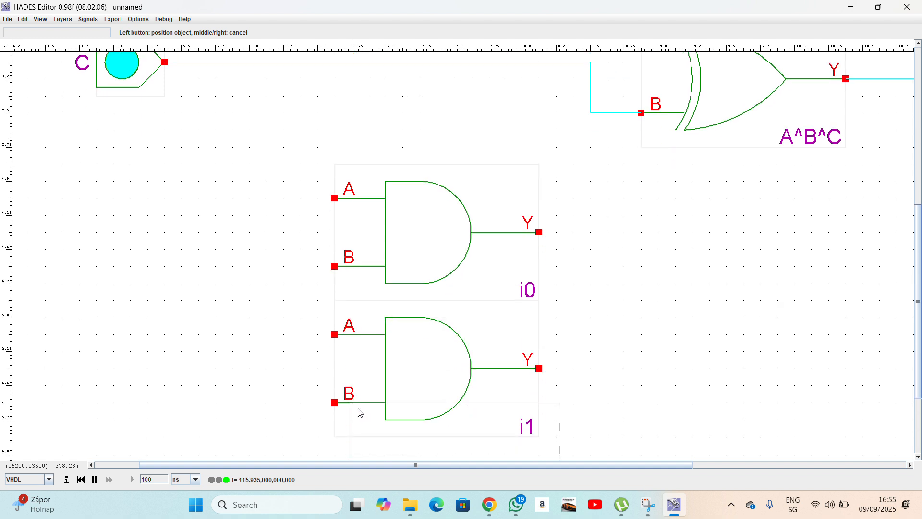
scroll(361, 413, "down", 2)
left_click(341, 385)
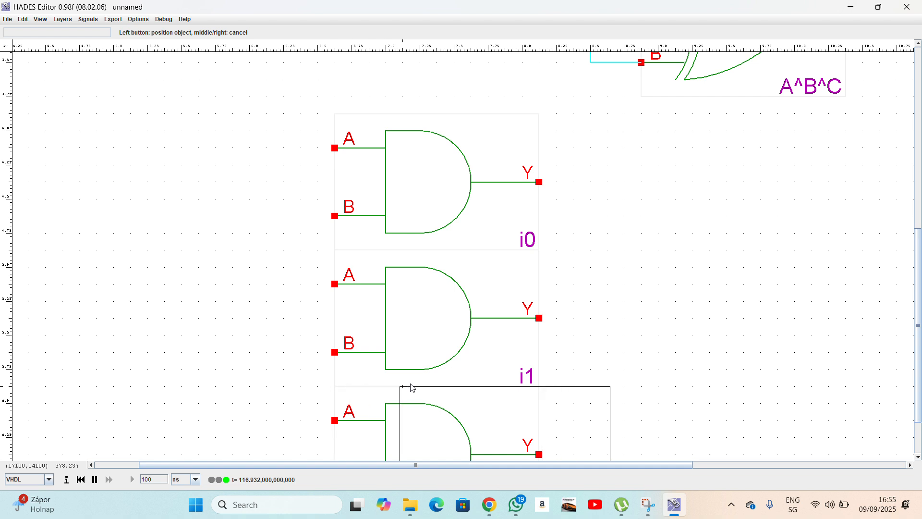
right_click(561, 349)
Name the top AND gate AB and the middle AND gate AC.
right_click(411, 181)
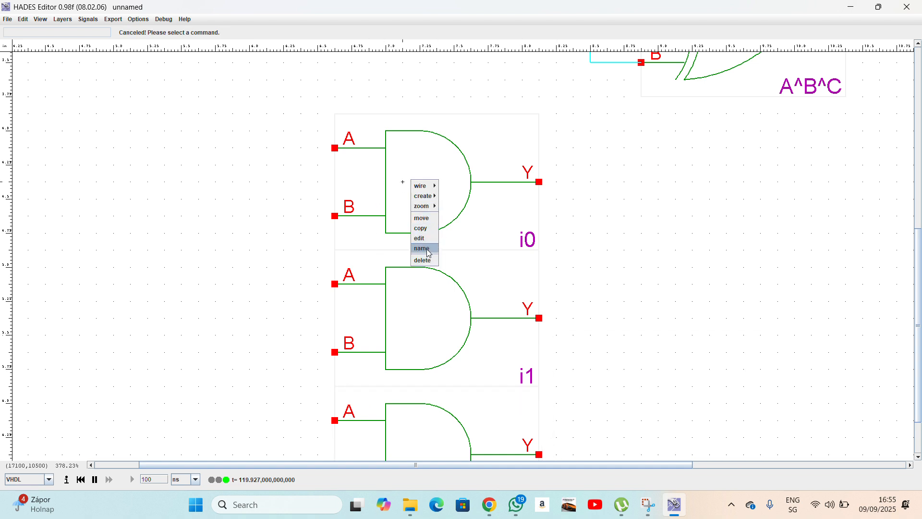
left_click(428, 249)
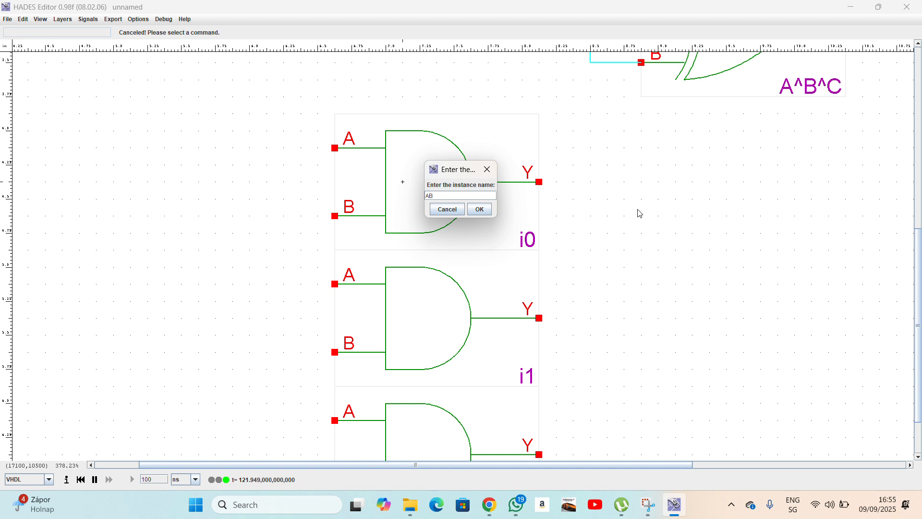
left_click(480, 209)
right_click(402, 283)
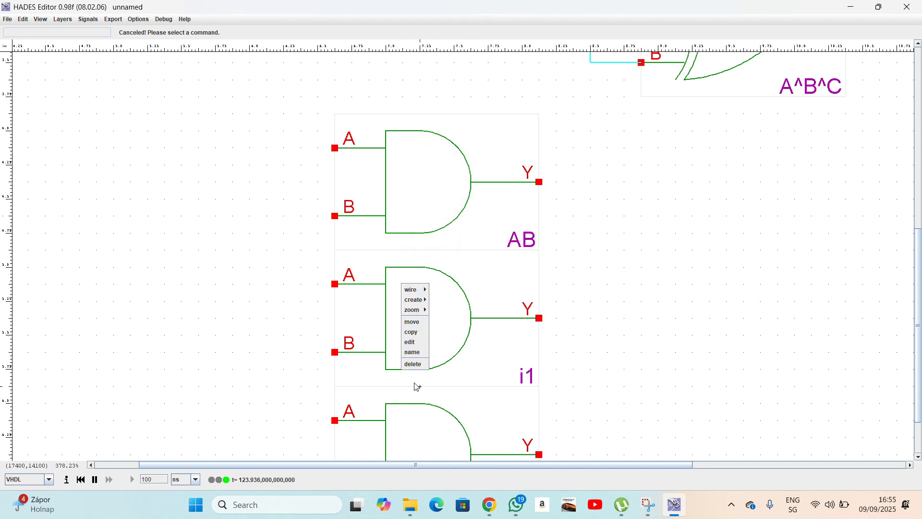
left_click(415, 355)
type("AC")
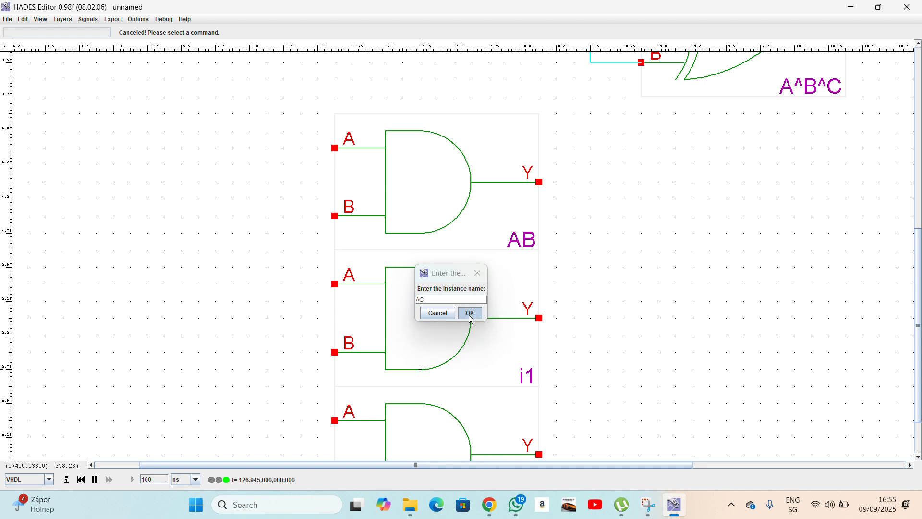
left_click(470, 313)
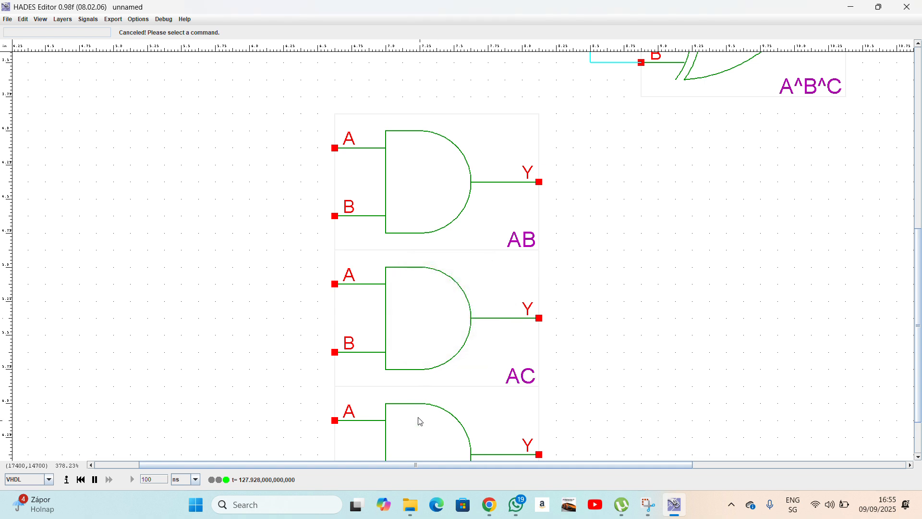
Name the bottom AND gate BC and zoom to fit the whole circuit.
right_click(420, 419)
left_click(428, 485)
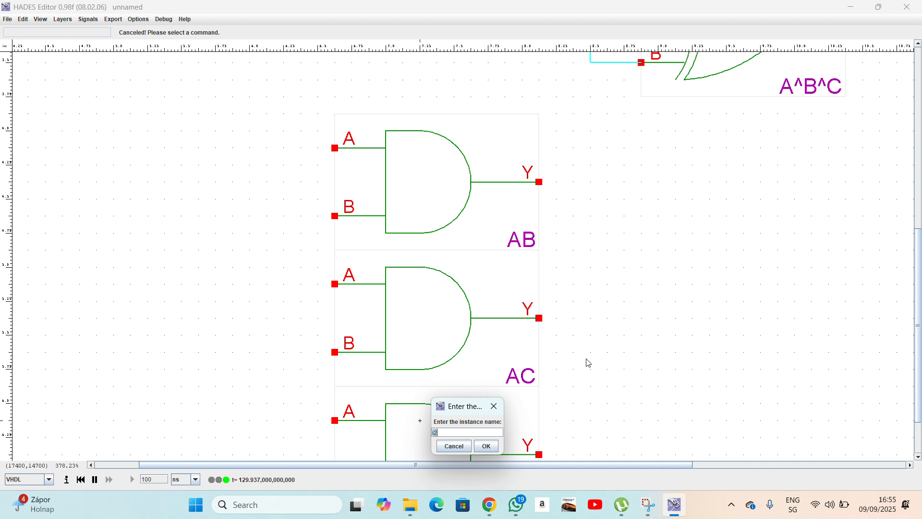
type("BC")
left_click(486, 446)
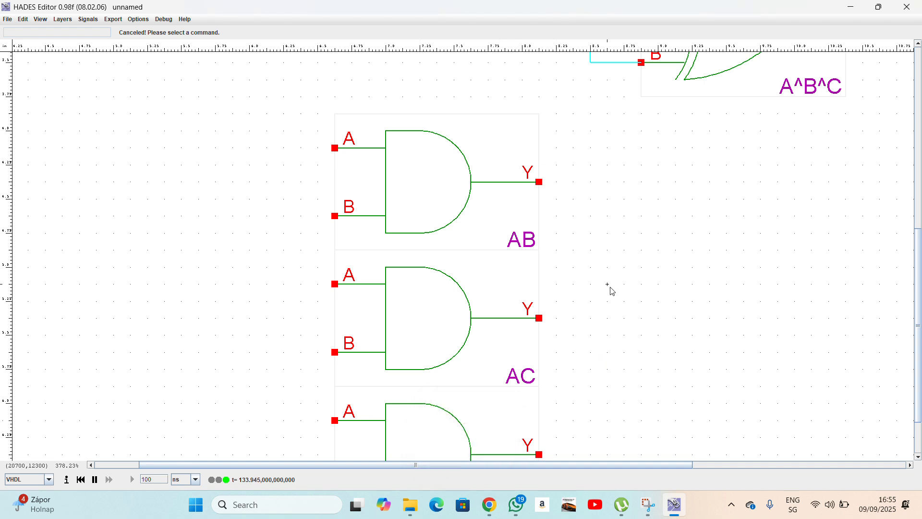
scroll(613, 290, "down", 1)
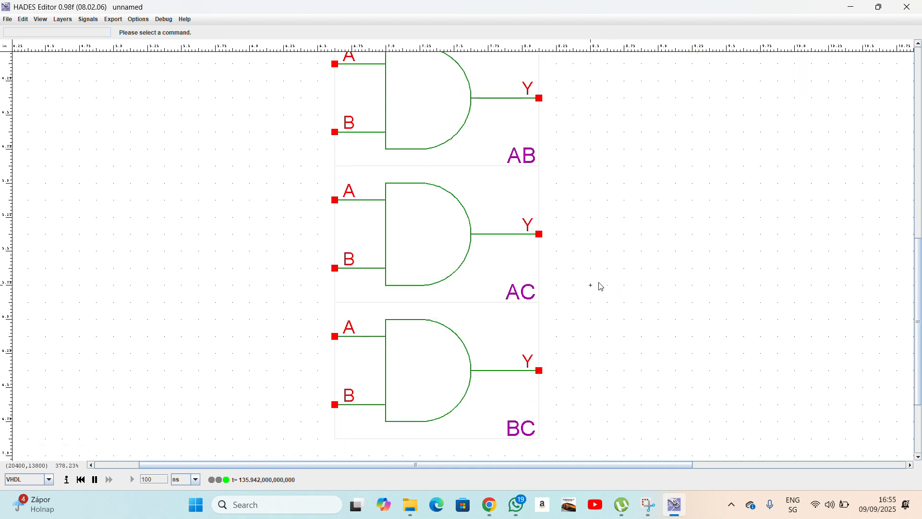
key("f")
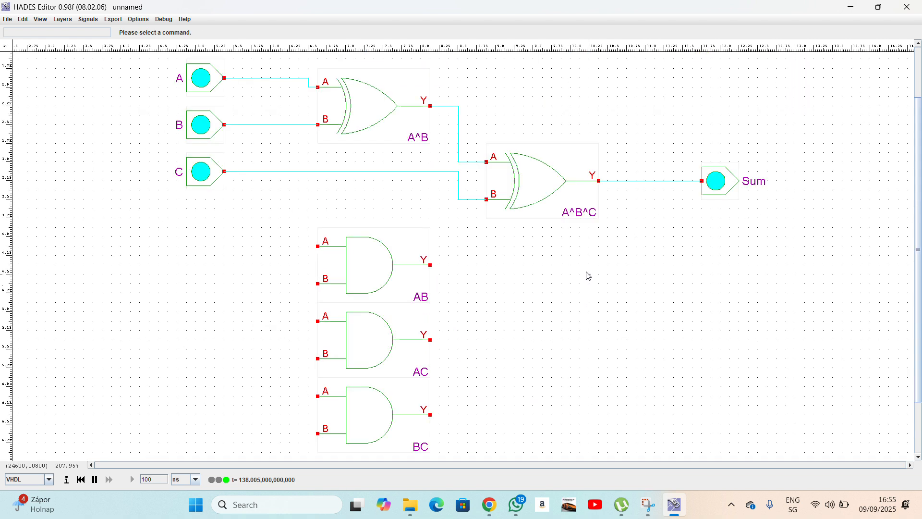
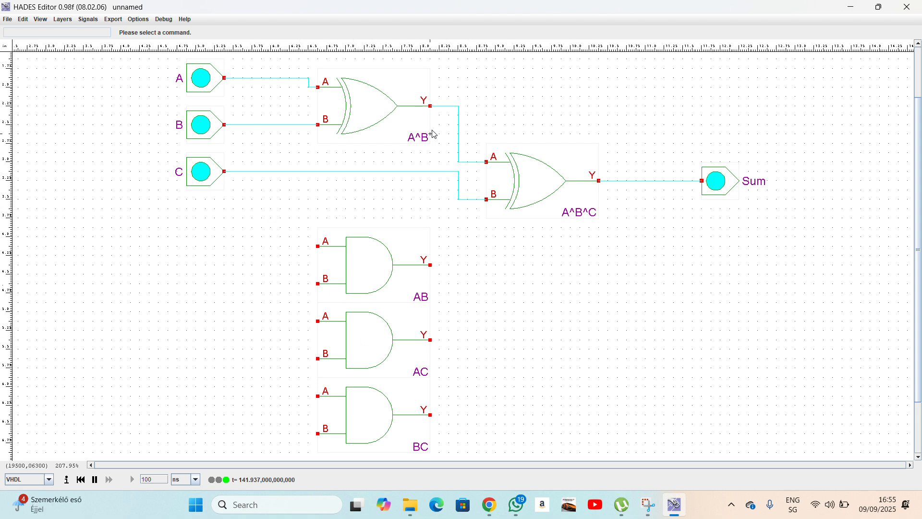
Wire inputs A and B into the AB gate's A and B inputs.
right_click(299, 80)
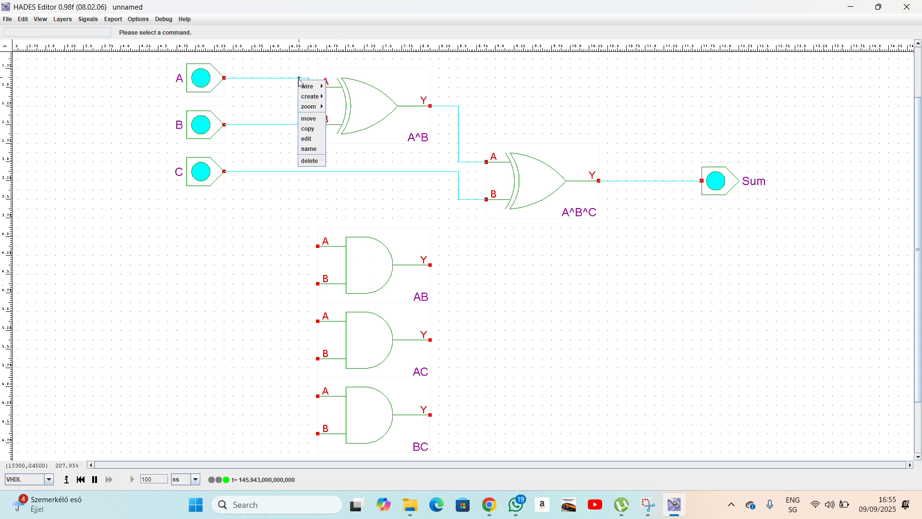
mouse_move(310, 87)
left_click(343, 106)
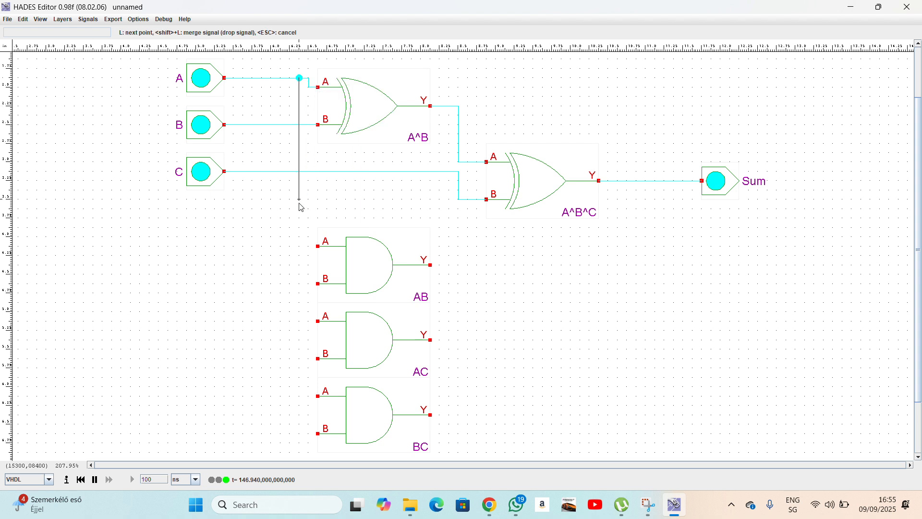
left_click(299, 246)
left_click(318, 246)
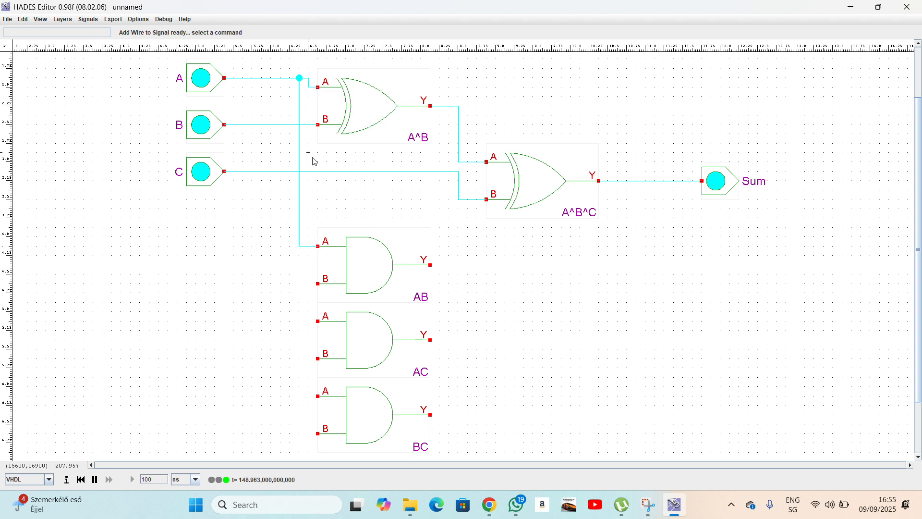
right_click(309, 126)
mouse_move(318, 133)
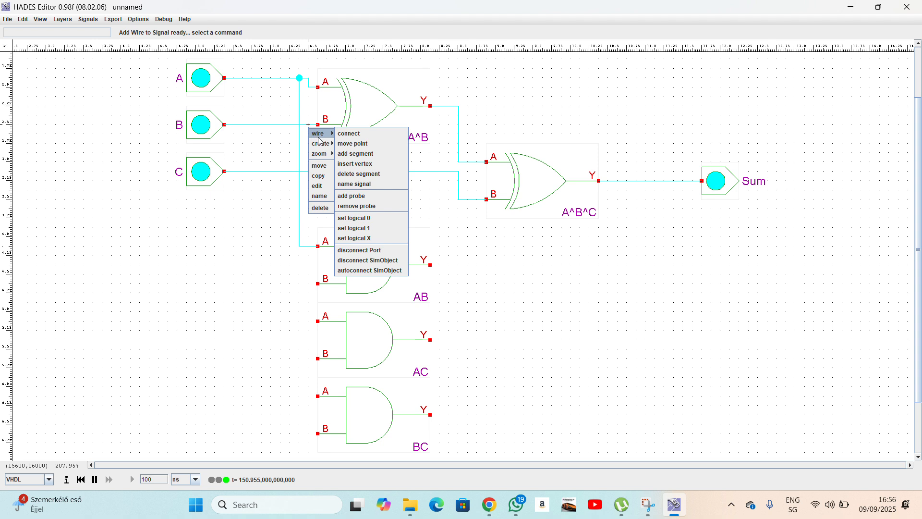
left_click(367, 154)
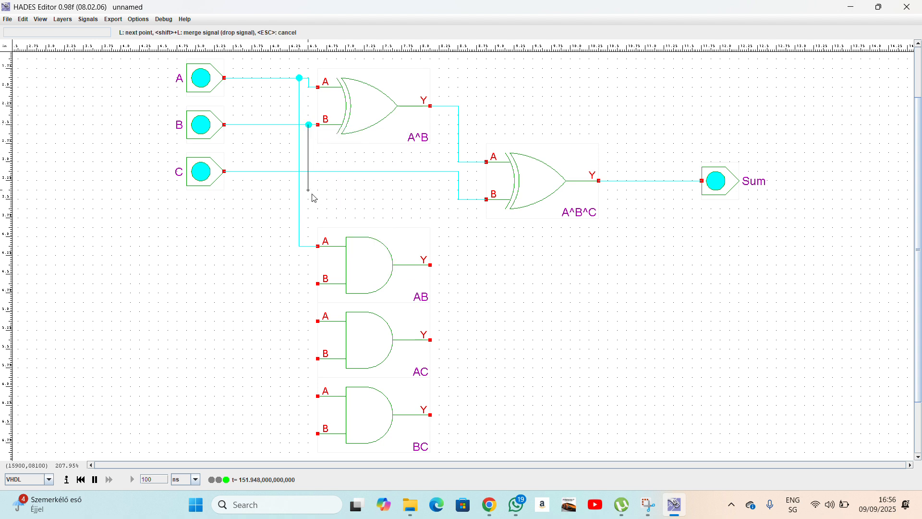
left_click(316, 285)
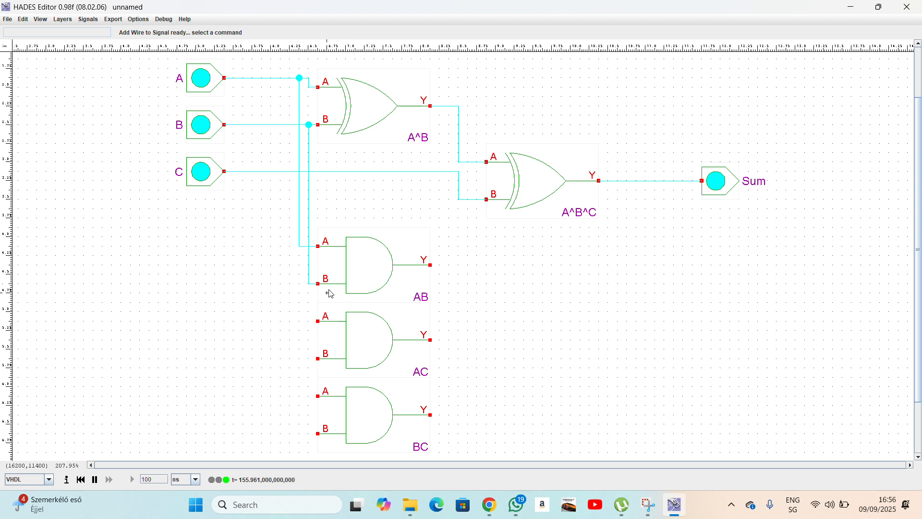
Branch the A wire onward into the AC gate's A input.
right_click(298, 246)
mouse_move(309, 258)
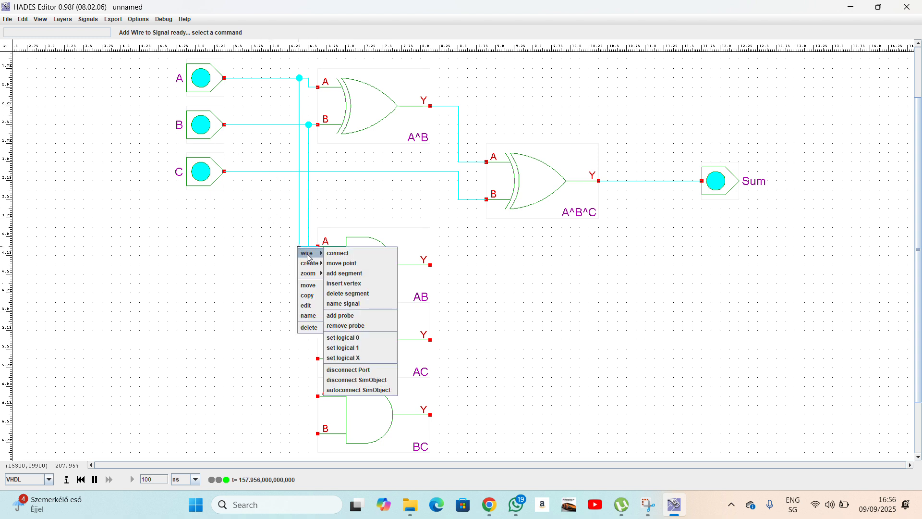
left_click(344, 273)
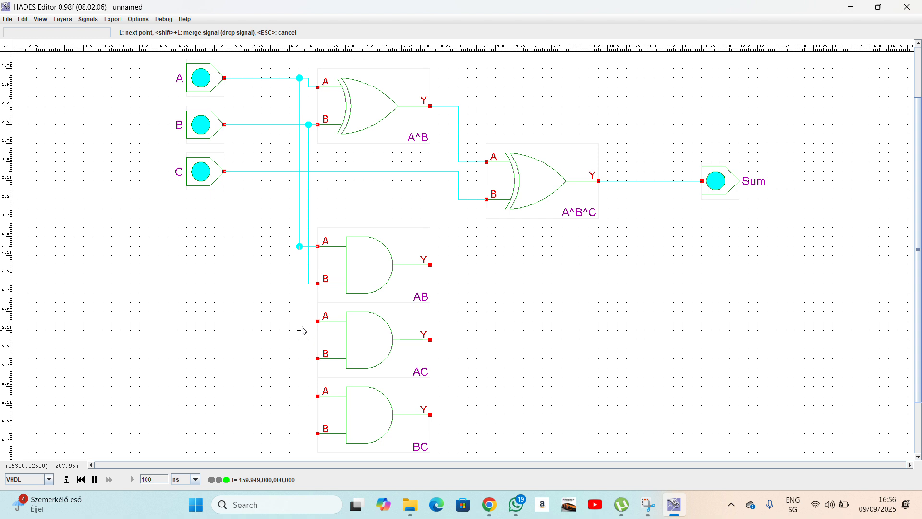
left_click(318, 321)
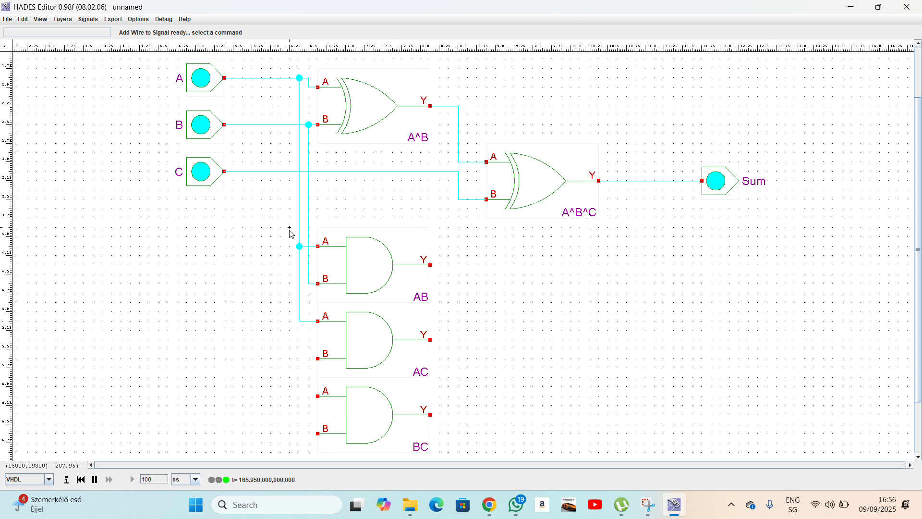
Connect input C to the AC gate's B input.
right_click(290, 172)
mouse_move(312, 183)
left_click(327, 200)
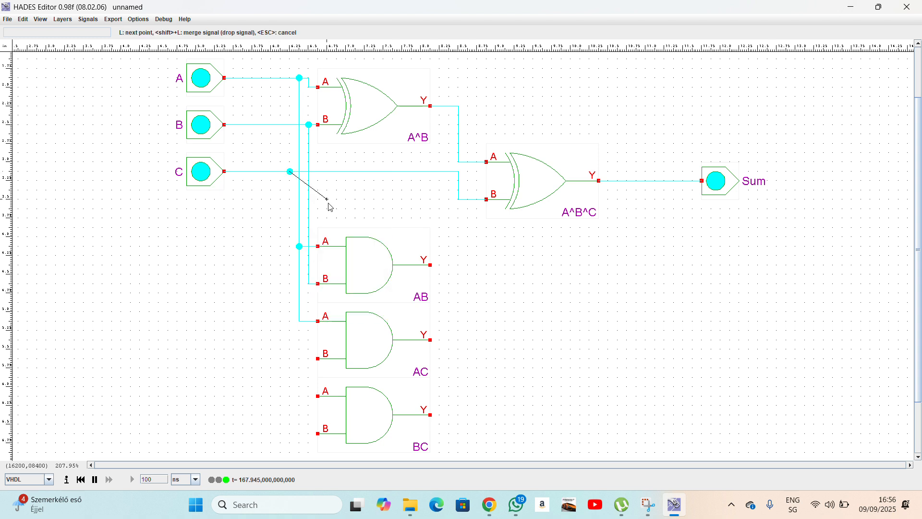
left_click(289, 365)
left_click(318, 358)
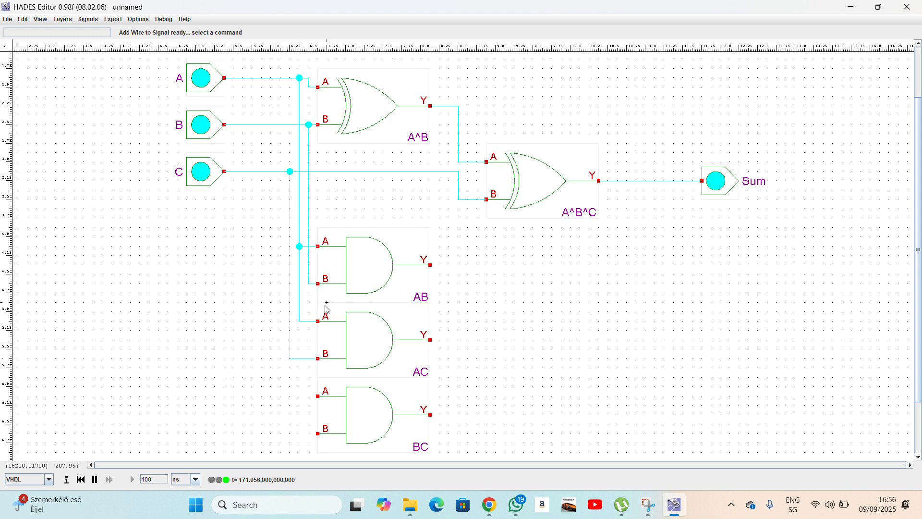
Feed B into the BC gate's A input and C into its B input.
right_click(309, 284)
mouse_move(318, 289)
left_click(360, 305)
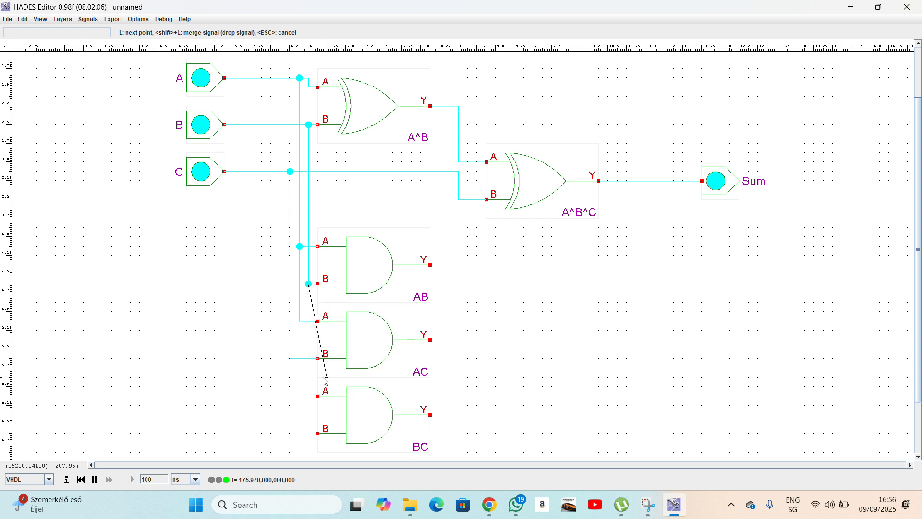
left_click(309, 396)
left_click(318, 396)
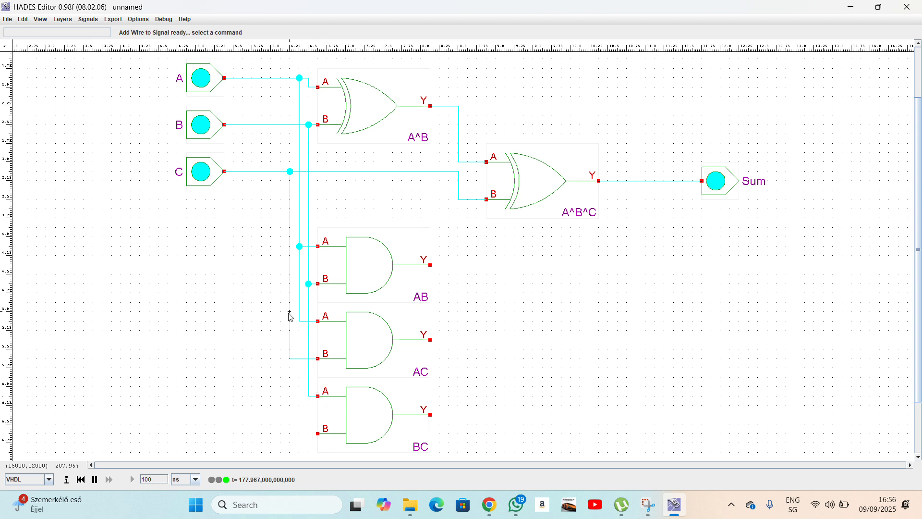
right_click(291, 360)
mouse_move(301, 367)
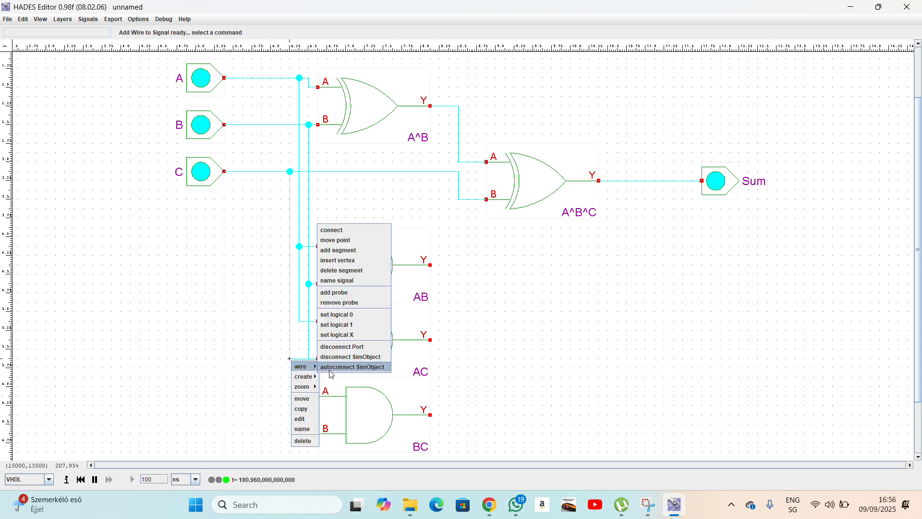
left_click(339, 250)
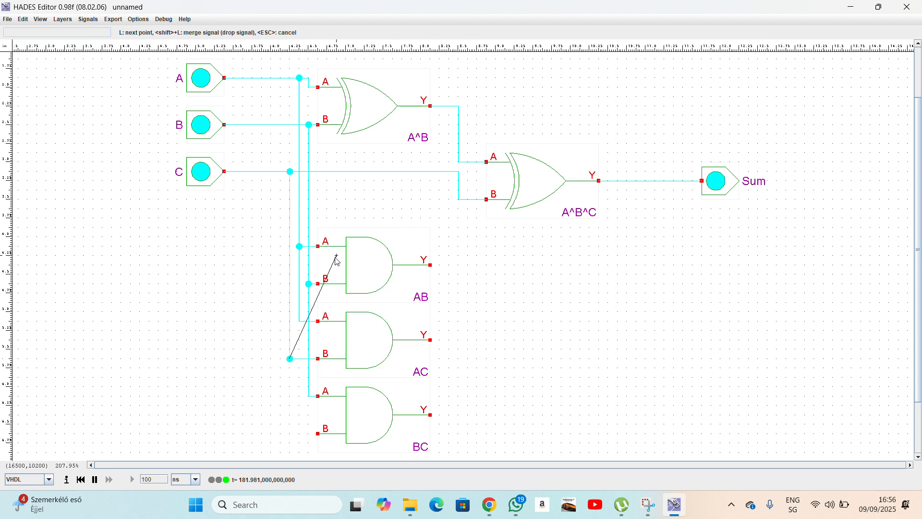
left_click(291, 437)
left_click(320, 435)
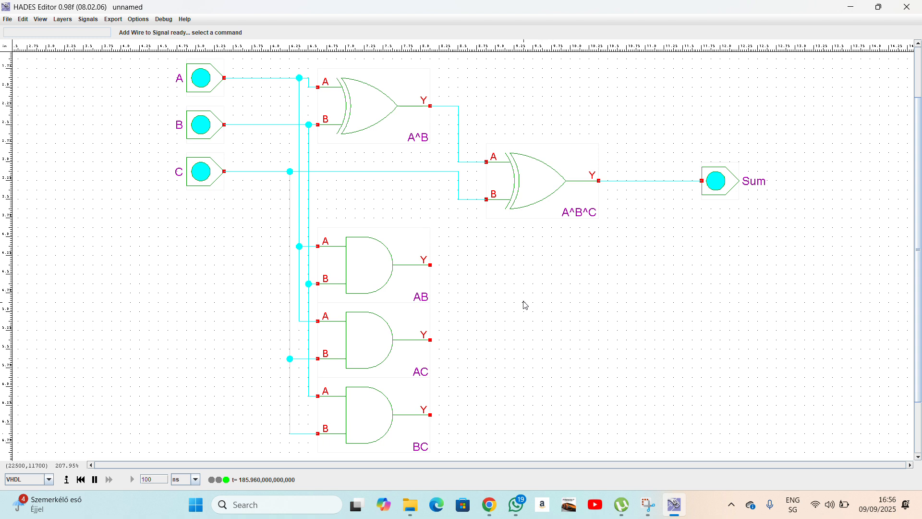
Place a three-input OR gate i0 to the right of the AC gate.
right_click(504, 314)
mouse_move(519, 318)
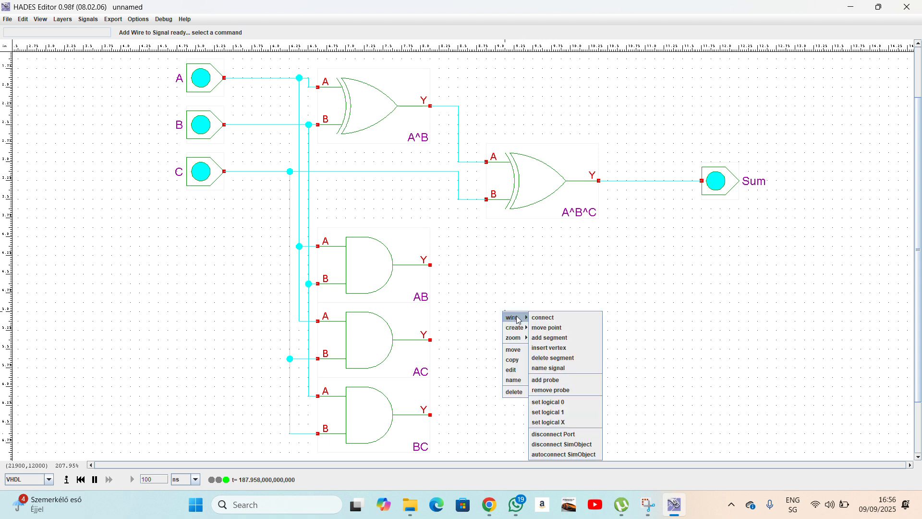
mouse_move(560, 348)
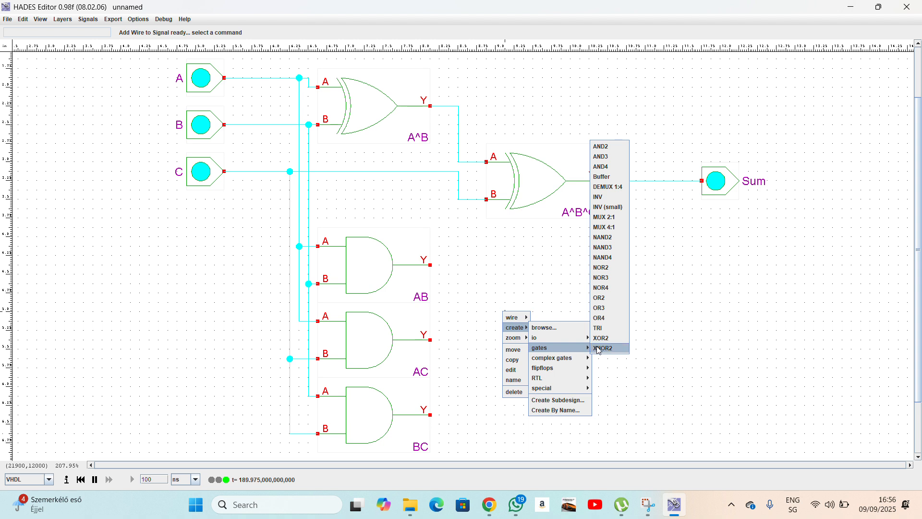
left_click(609, 308)
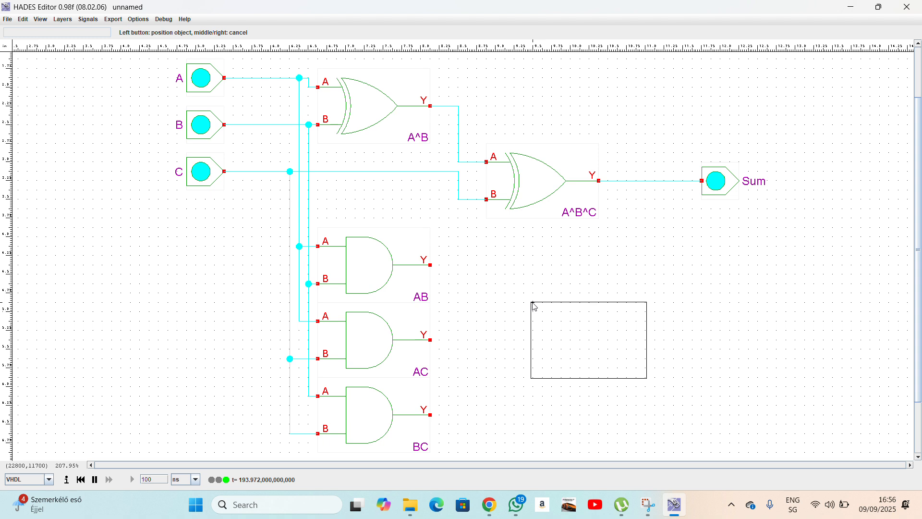
left_click(487, 308)
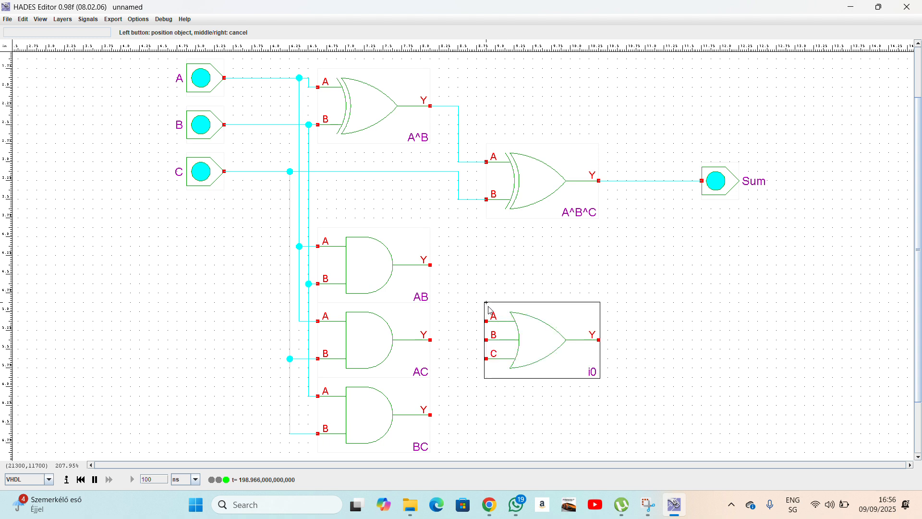
right_click(643, 361)
Wire the AB, AC and BC outputs to the OR gate's A, B and C inputs.
left_click(430, 264)
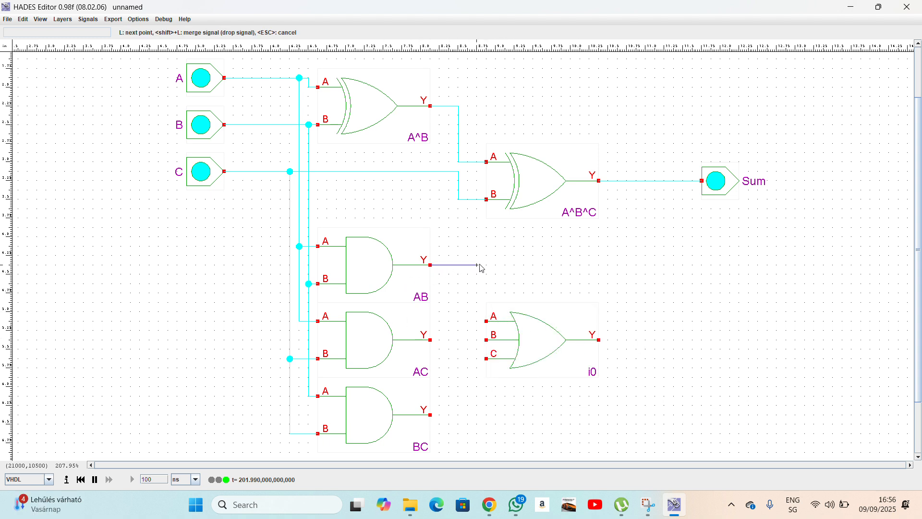
left_click(476, 264)
left_click(477, 321)
left_click(486, 320)
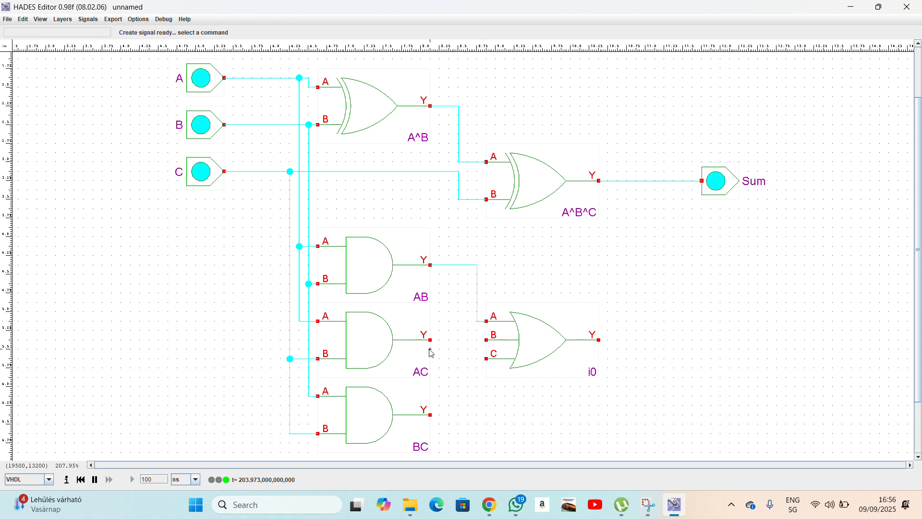
left_click(431, 340)
left_click(486, 339)
left_click(430, 414)
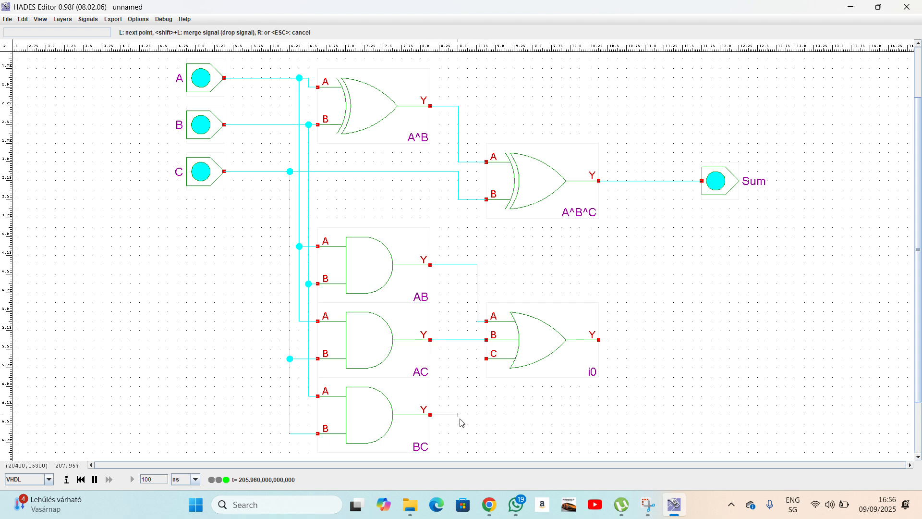
left_click(477, 415)
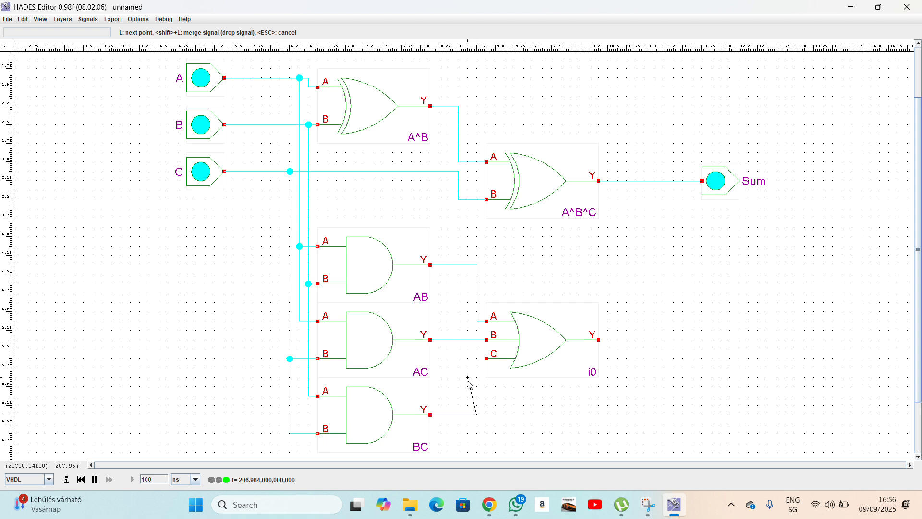
left_click(488, 360)
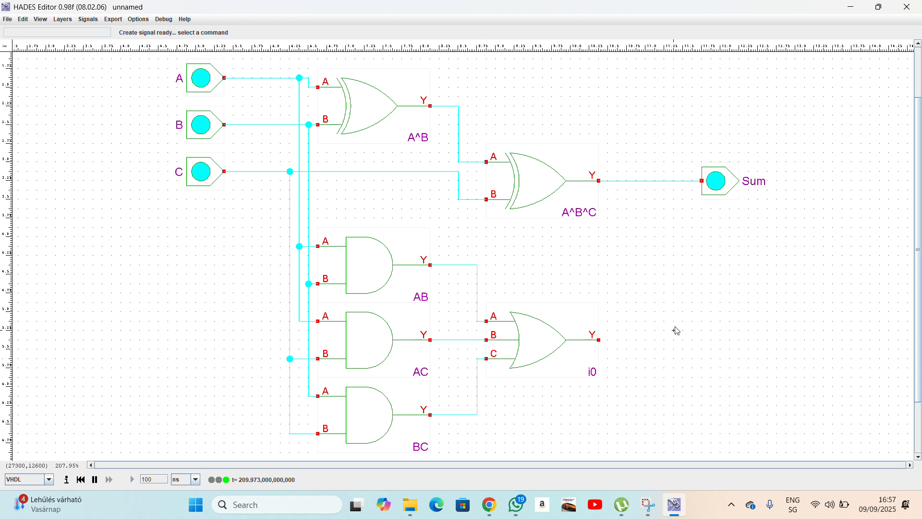
Place a copy of the Sum output beside i0 and wire i0's Y output into it.
right_click(718, 193)
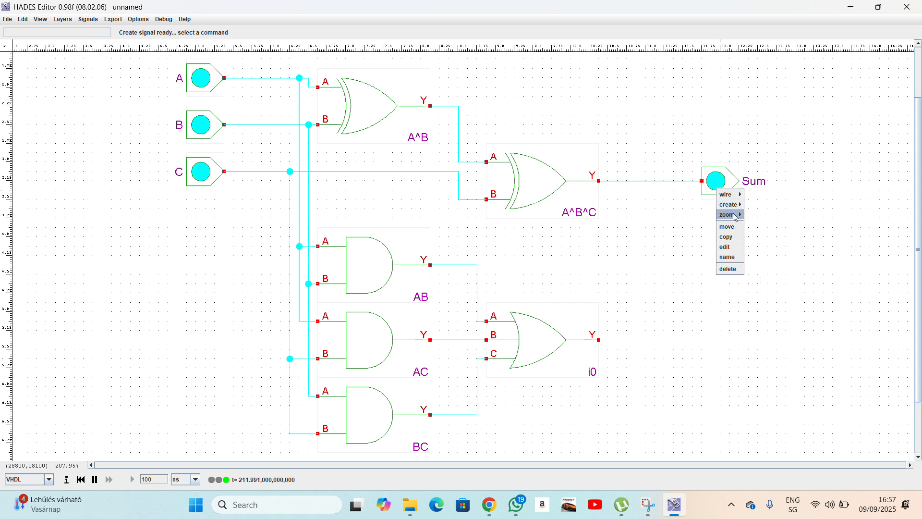
left_click(728, 240)
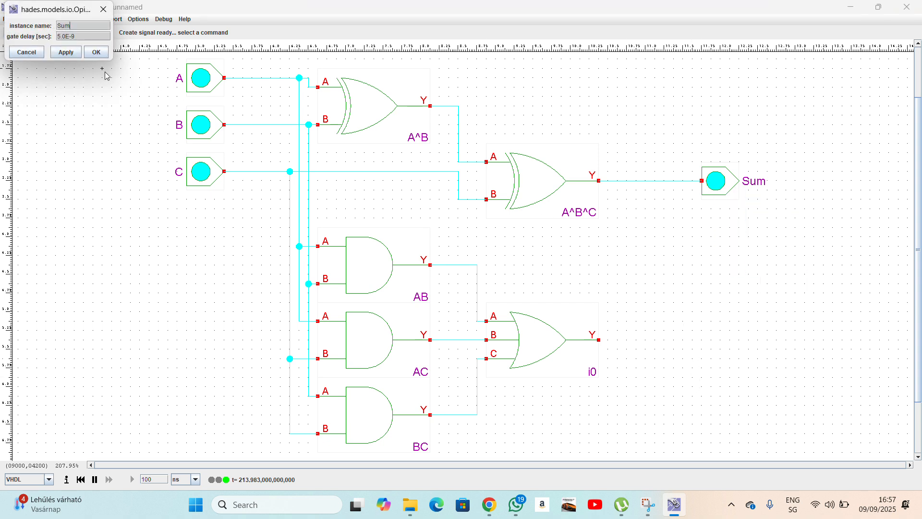
left_click(31, 54)
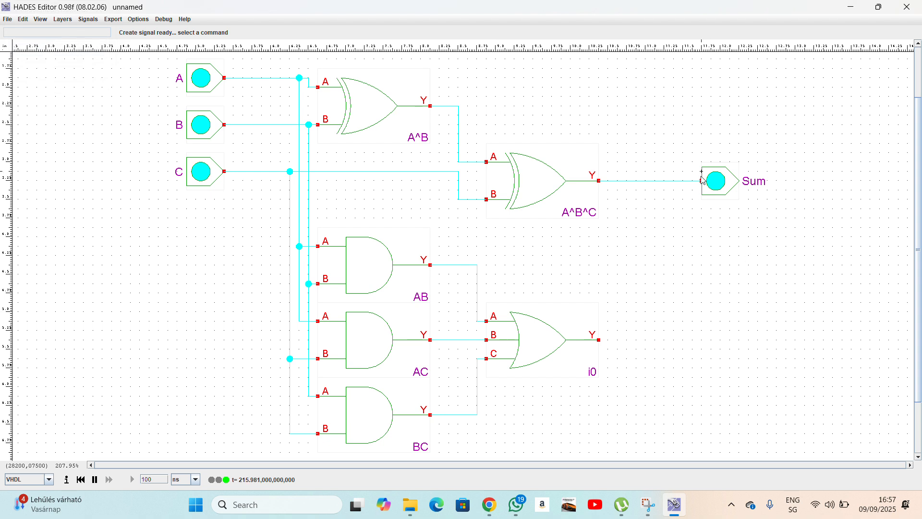
right_click(734, 184)
left_click(744, 231)
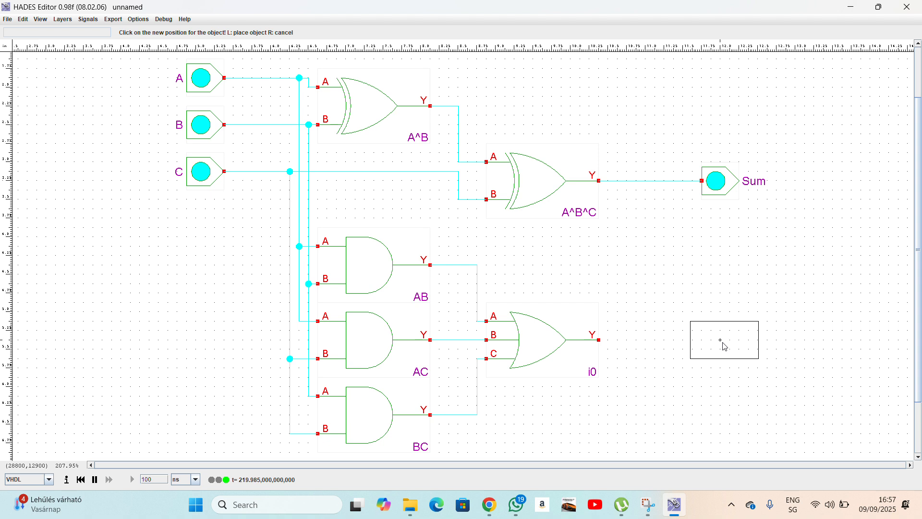
left_click(724, 343)
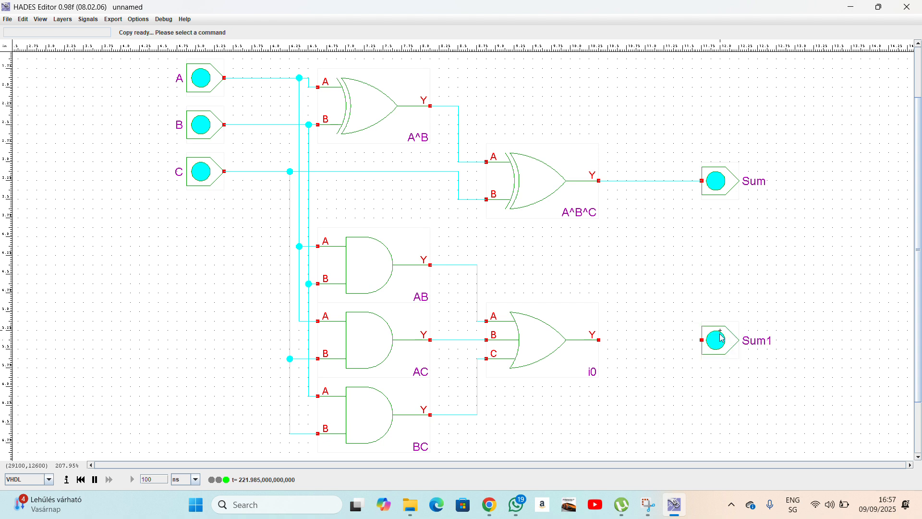
left_click(599, 340)
left_click(702, 340)
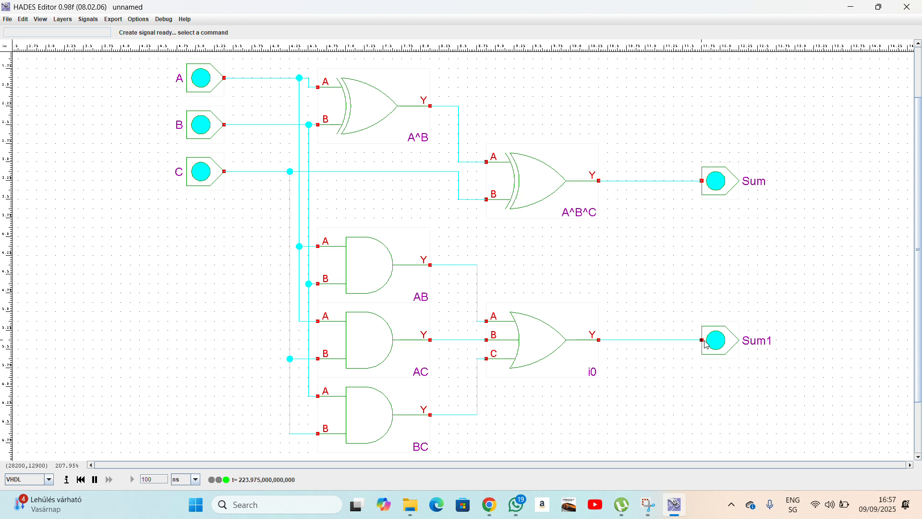
Name the new output C_out and start saving the design.
right_click(721, 341)
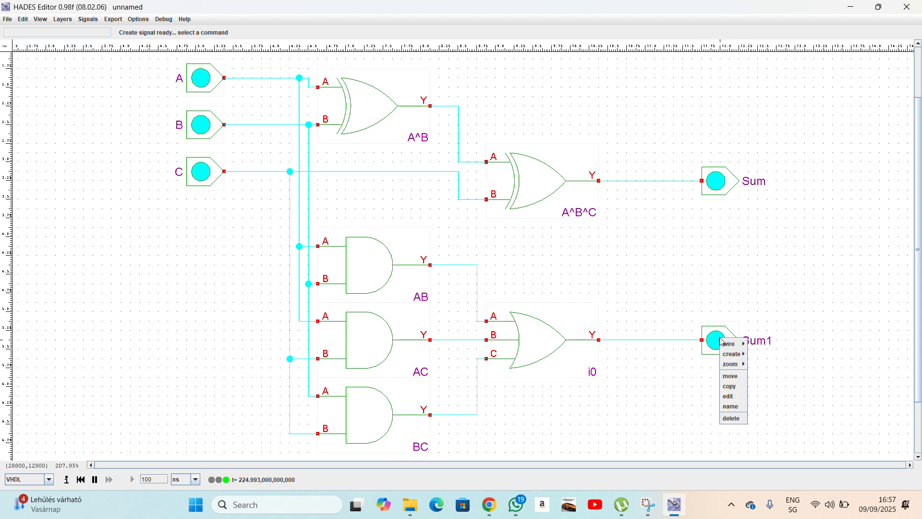
left_click(730, 407)
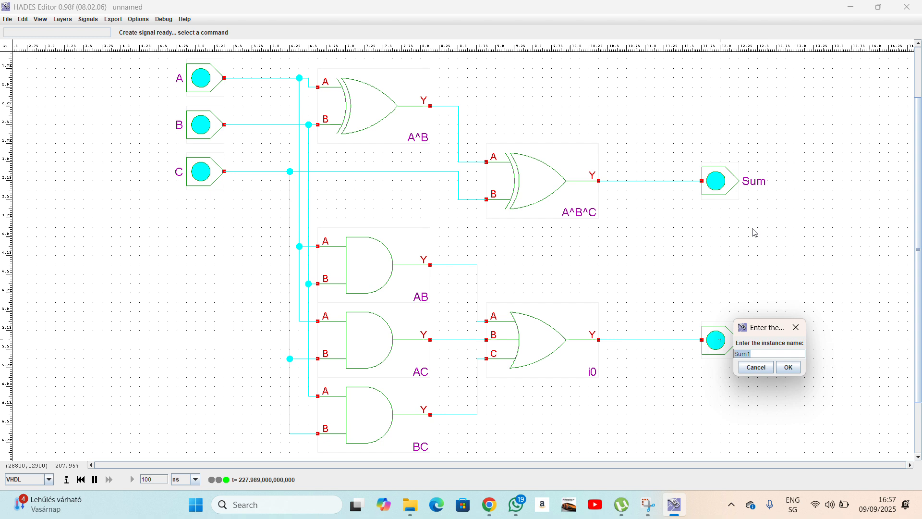
type("C_out")
key("Return")
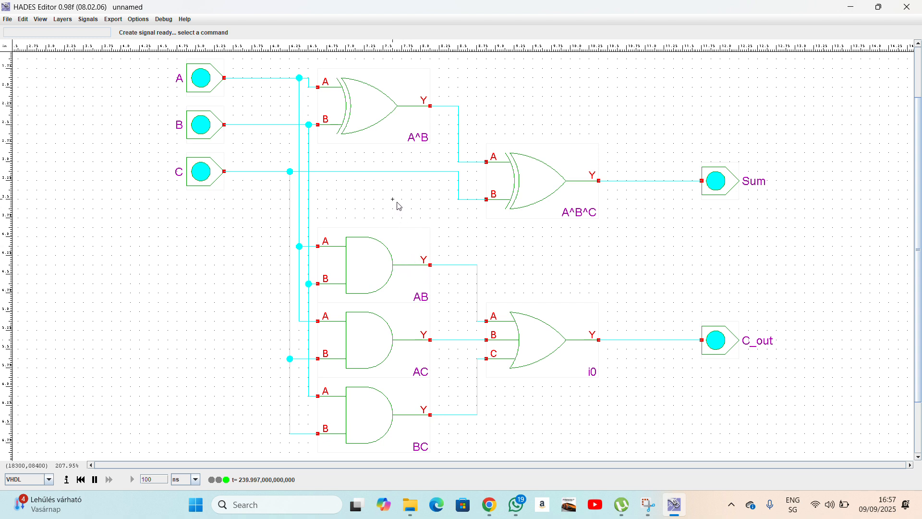
key("ctrl+s")
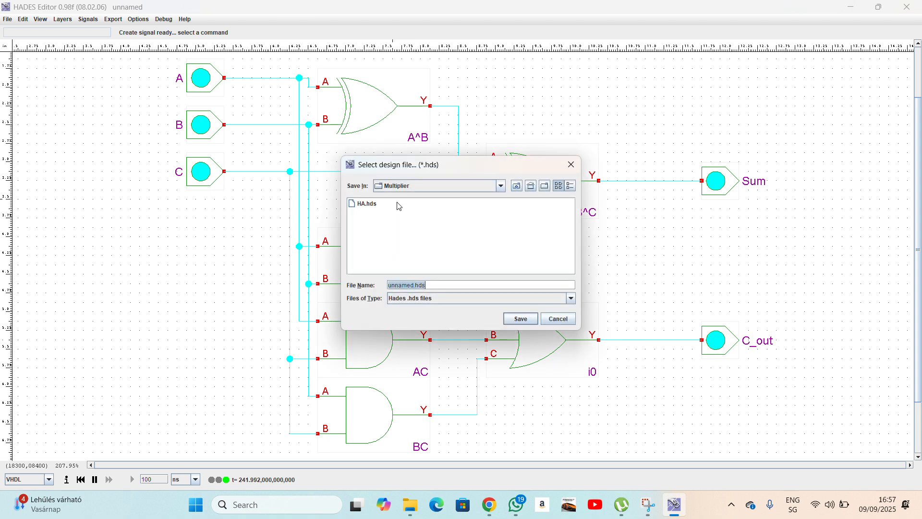
Shorten the proposed file name, then close the save dialog without saving.
left_click(414, 286)
key("BackSpace")
key("BackSpace")
key("BackSpace")
key("BackSpace")
key("Escape")
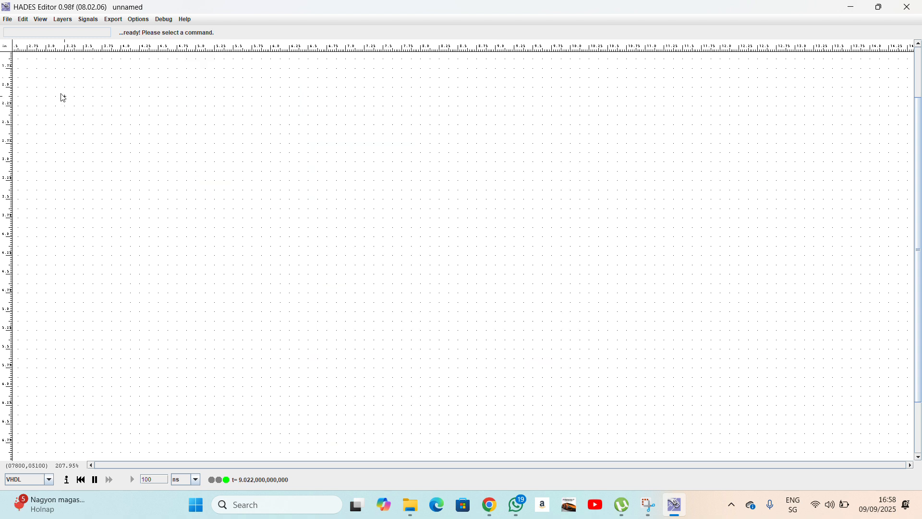
Place an input switch near the top left of the blank canvas and name it B0.
right_click(63, 98)
mouse_move(73, 99)
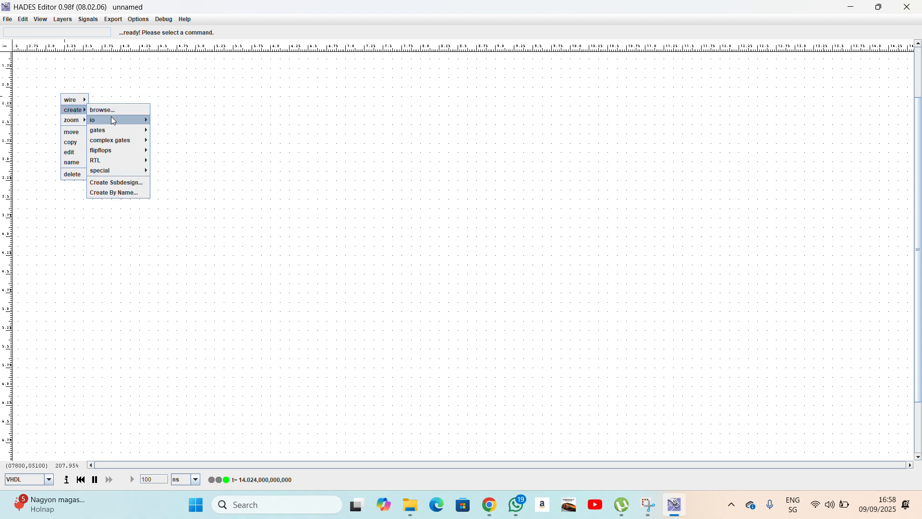
mouse_move(114, 121)
left_click(161, 120)
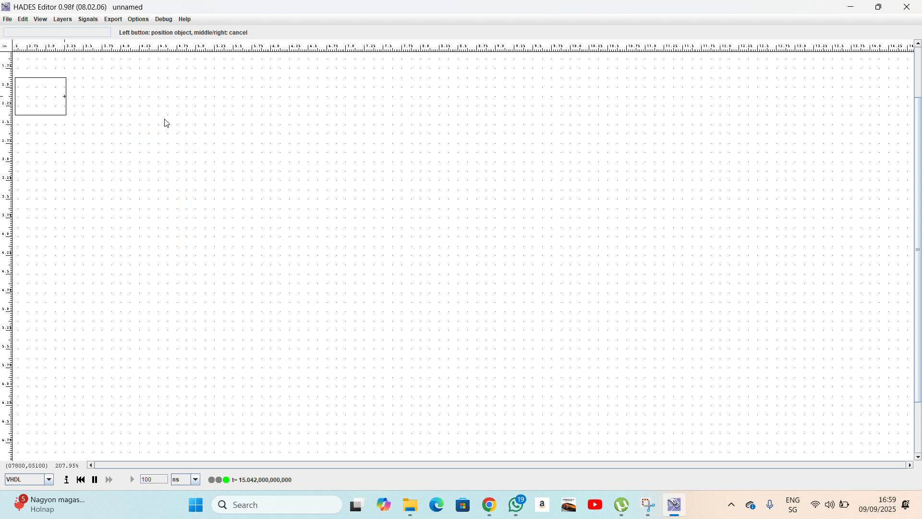
left_click(109, 95)
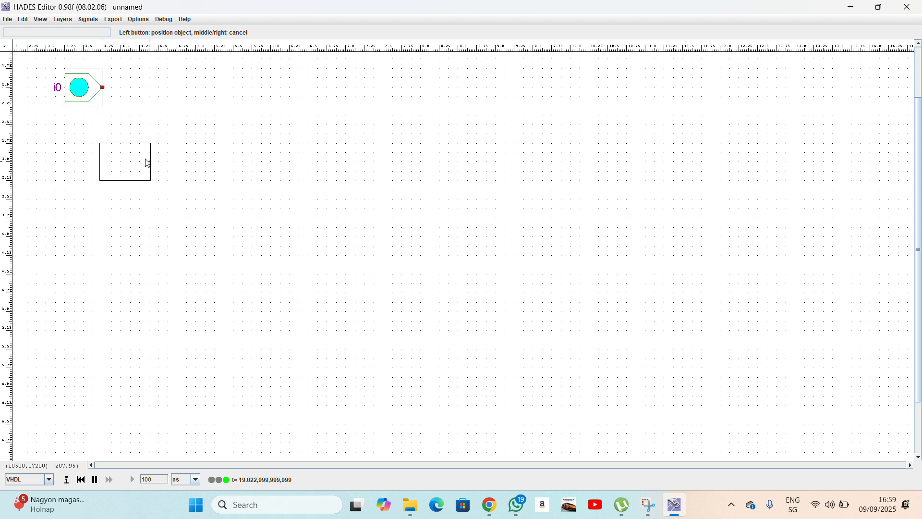
right_click(144, 163)
right_click(87, 99)
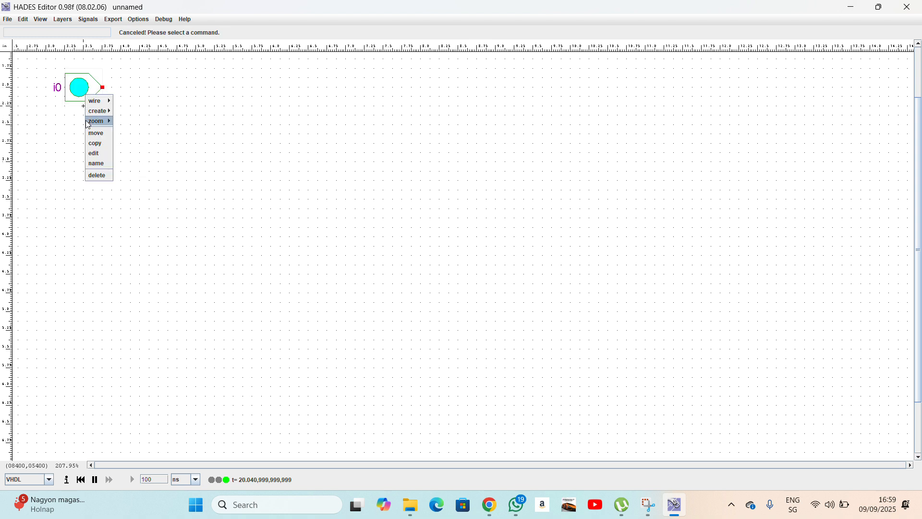
left_click(99, 161)
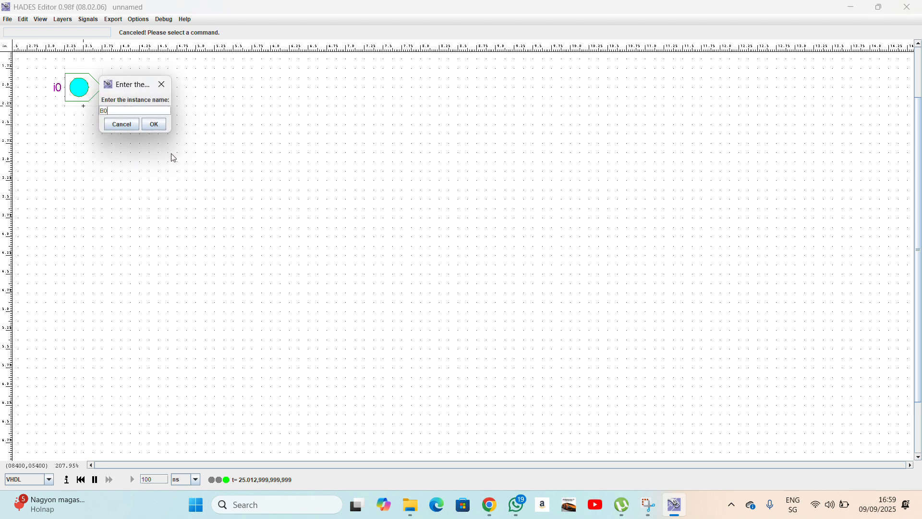
left_click(152, 125)
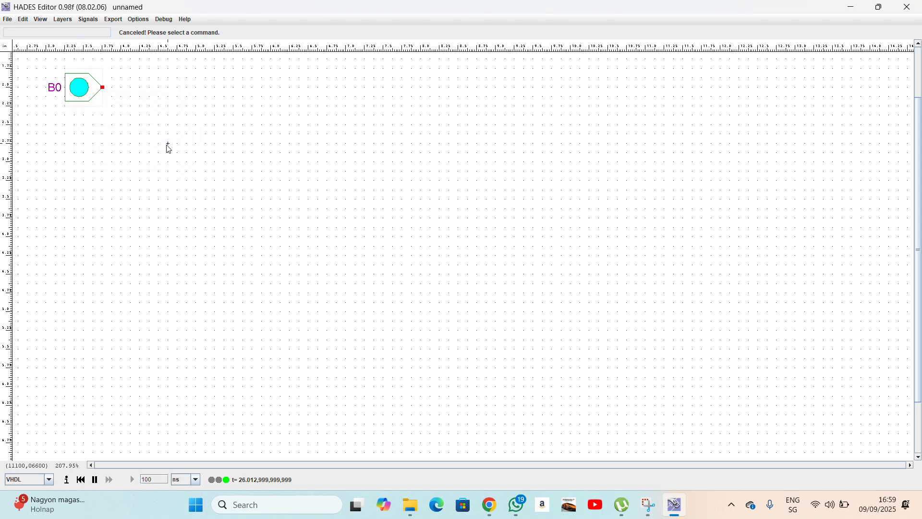
Snap HADES Editor left and Google Sheets right, showing the partial-product table.
mouse_move(885, 12)
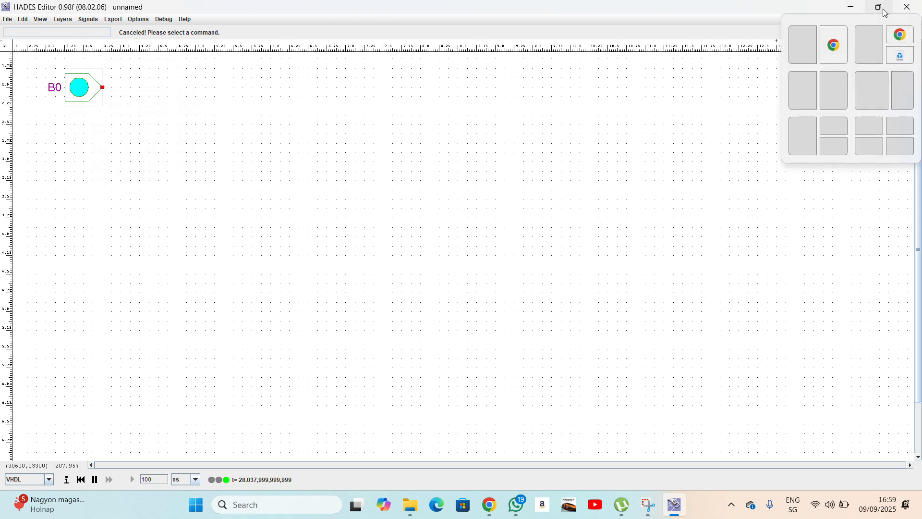
left_click(863, 82)
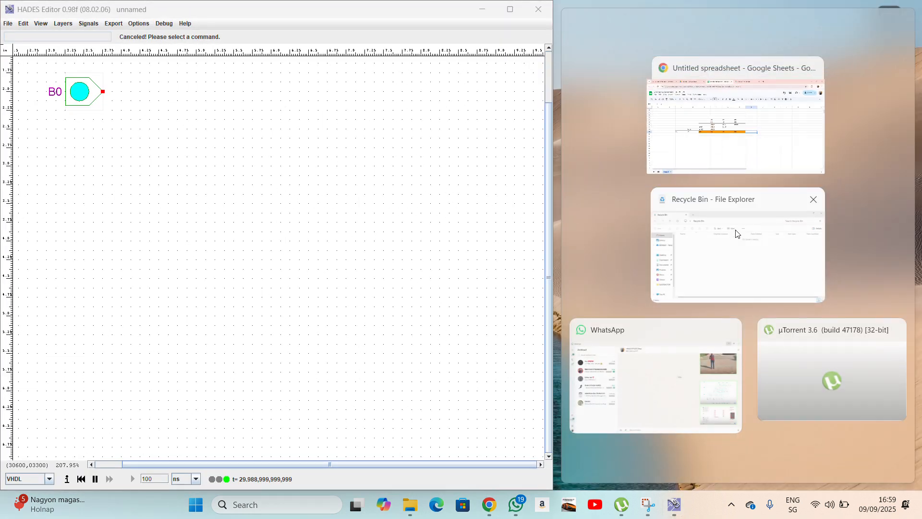
left_click(764, 137)
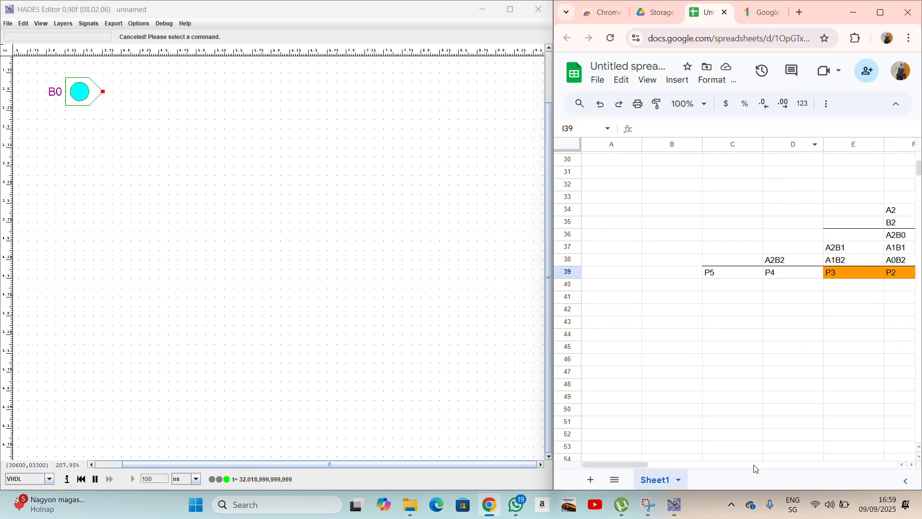
left_click_drag(622, 465, 651, 463)
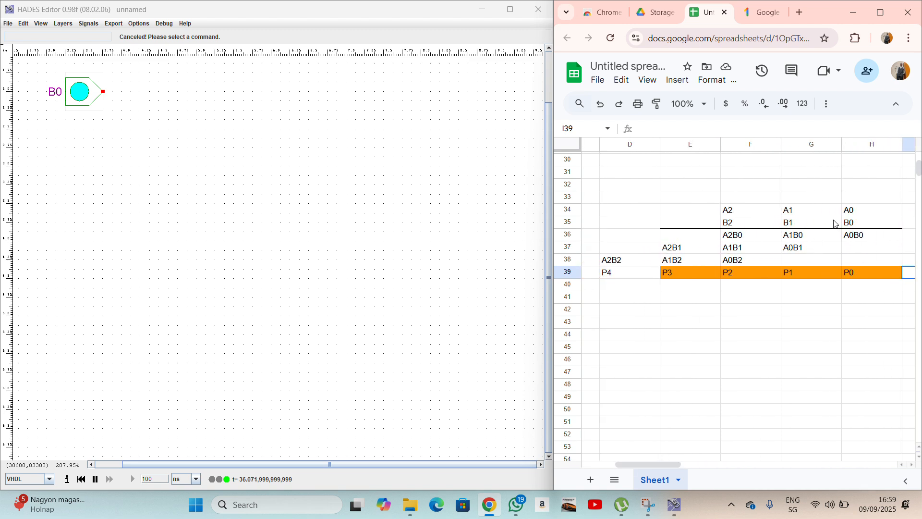
left_click(849, 226)
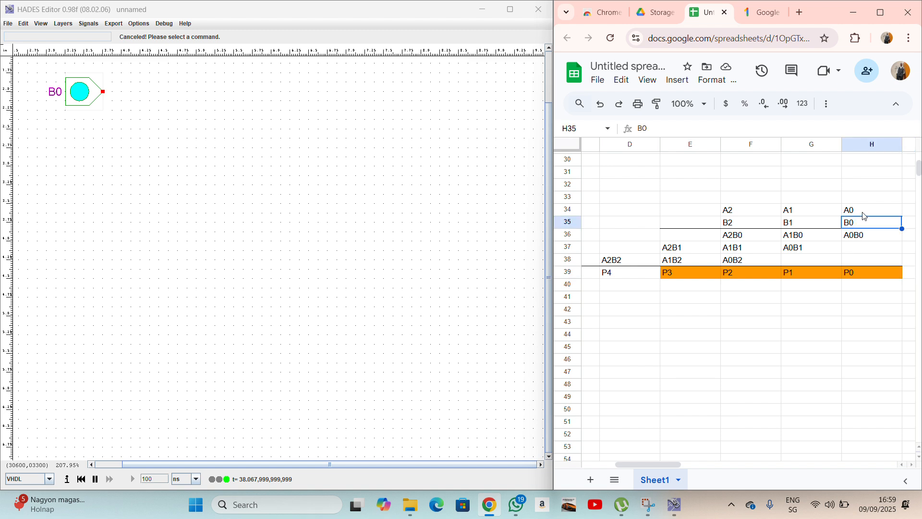
left_click(718, 211)
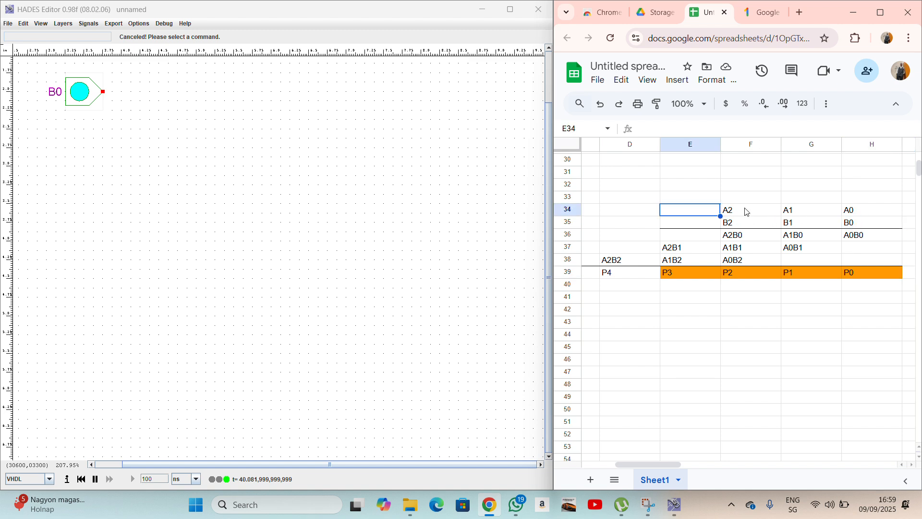
left_click(728, 200)
left_click(855, 224)
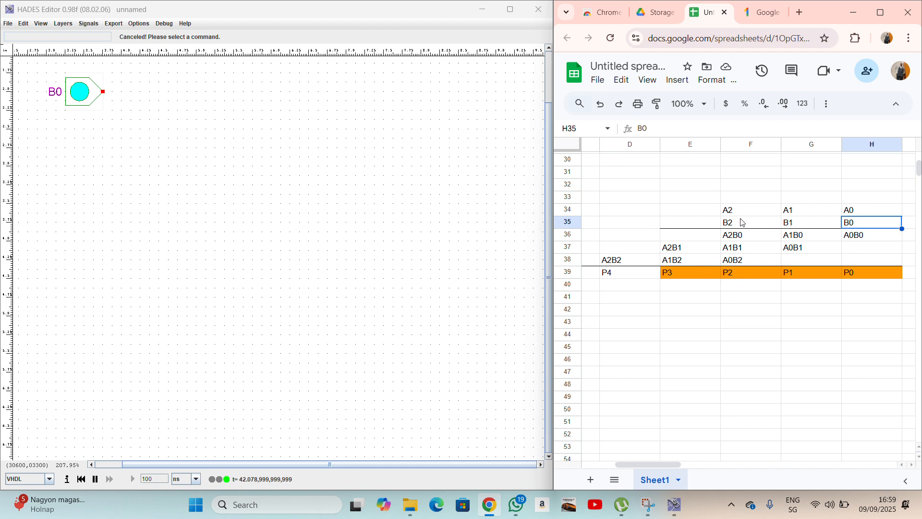
left_click_drag(719, 212, 857, 210)
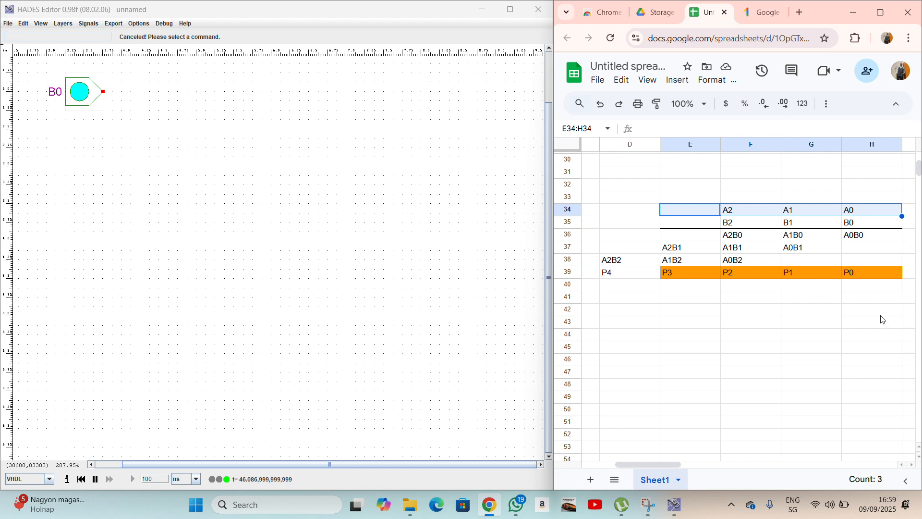
left_click_drag(883, 319, 809, 297)
left_click(755, 332)
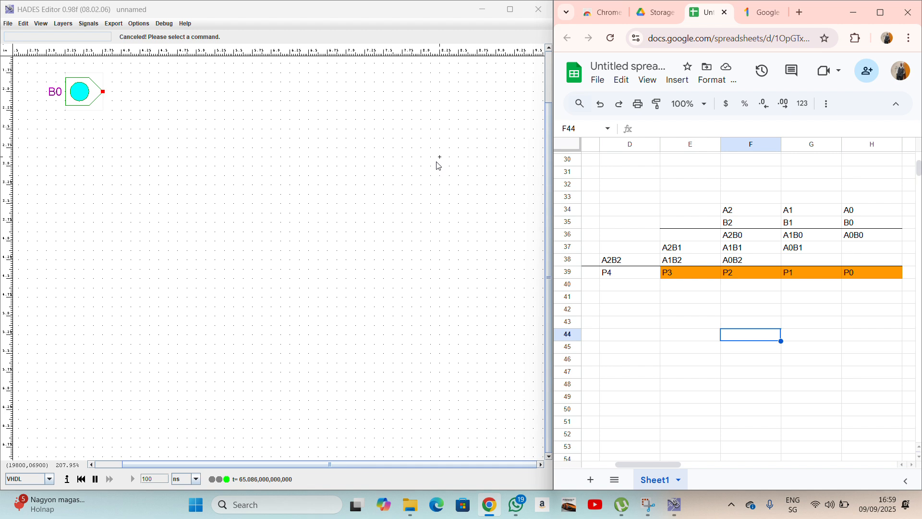
Place input switches A2, A1 and A0 in a row right of B0, then zoom to fit.
left_click(421, 157)
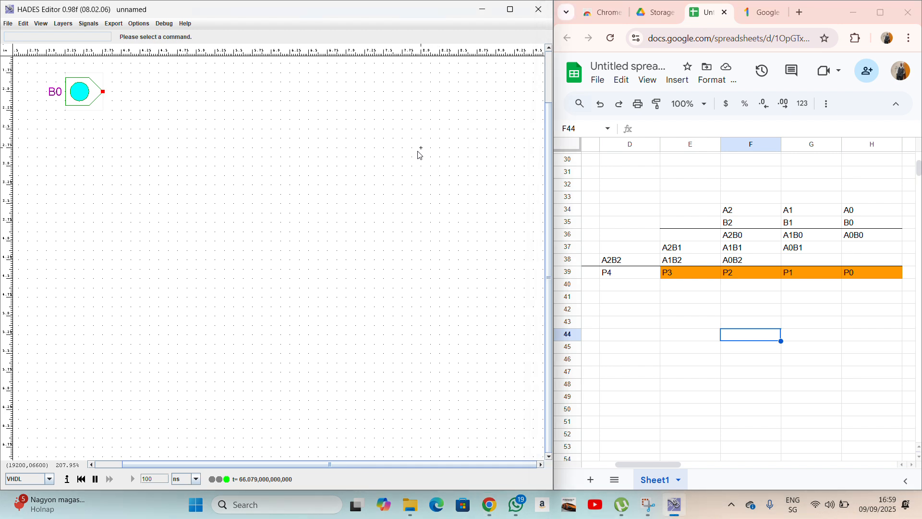
scroll(412, 147, "right", 3)
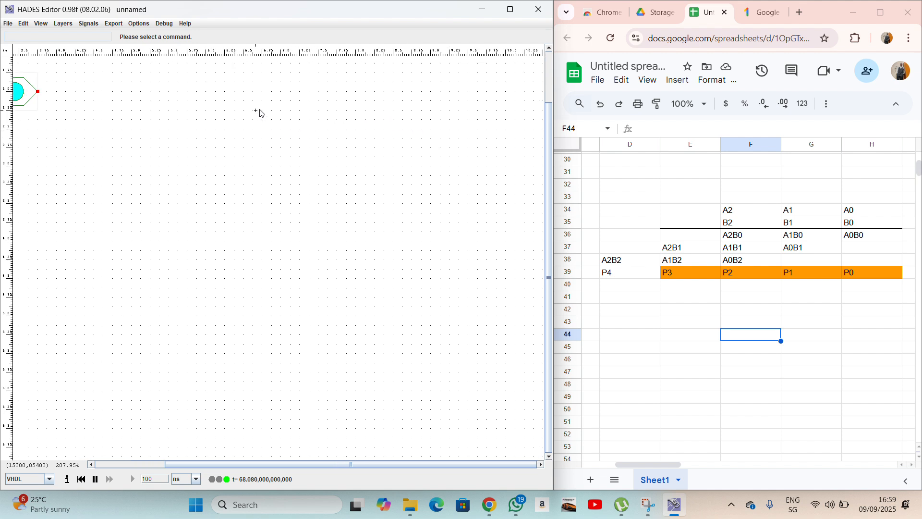
right_click(421, 83)
mouse_move(432, 95)
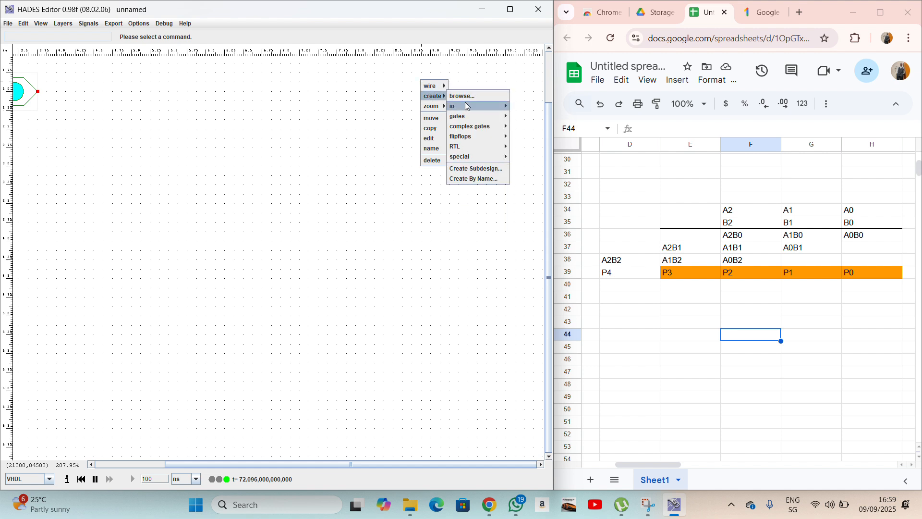
mouse_move(467, 106)
left_click(531, 107)
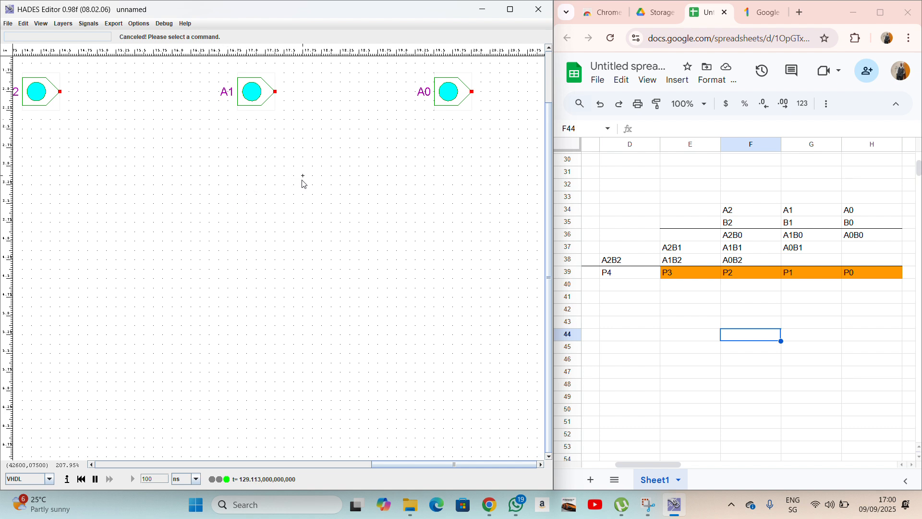
scroll(314, 189, "left", 4)
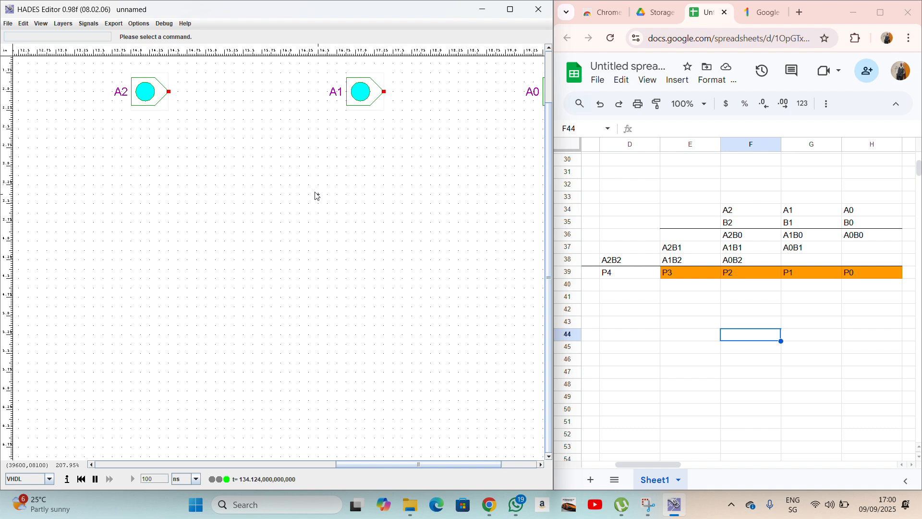
key("f")
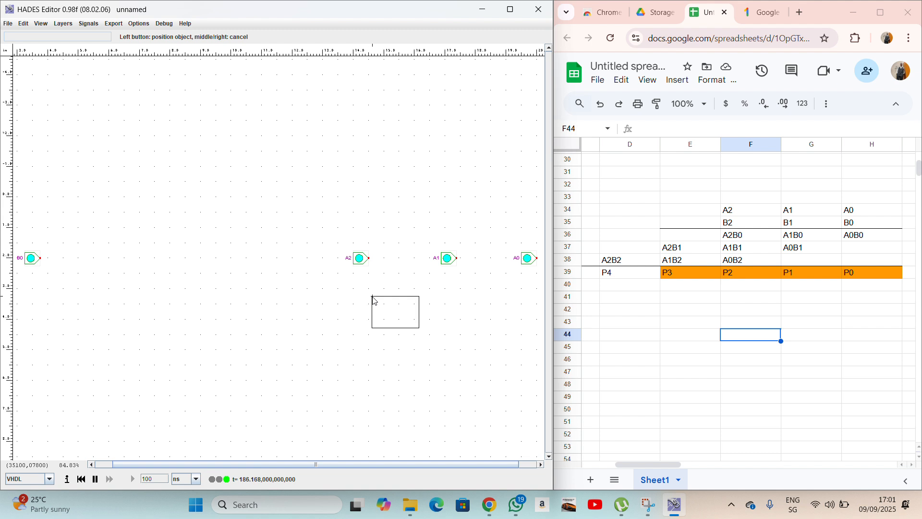
Place AND gates beneath A2, A1 and A0, then look up A0B0 in the sheet.
left_click(374, 300)
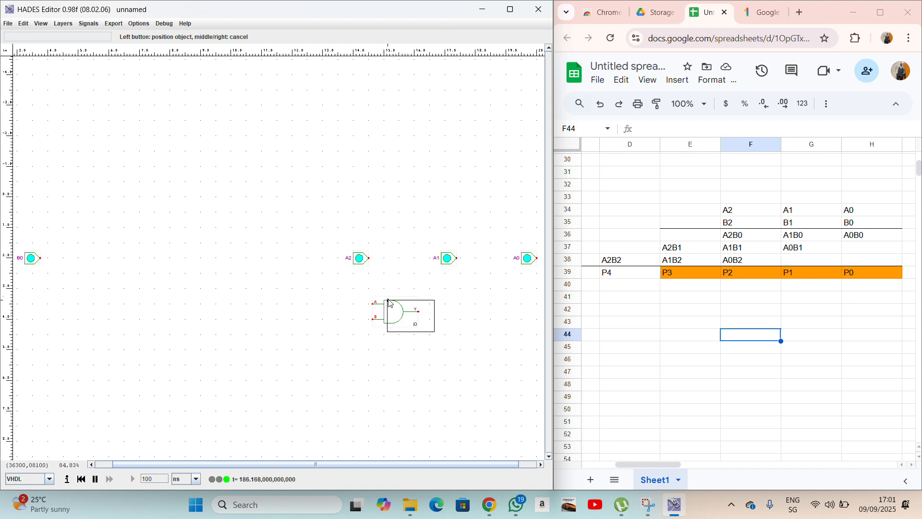
left_click(467, 302)
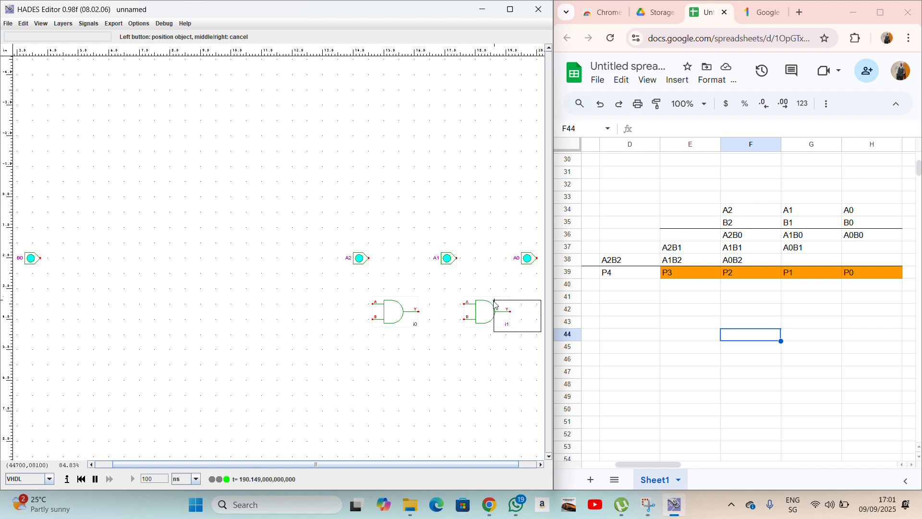
scroll(488, 306, "right", 3)
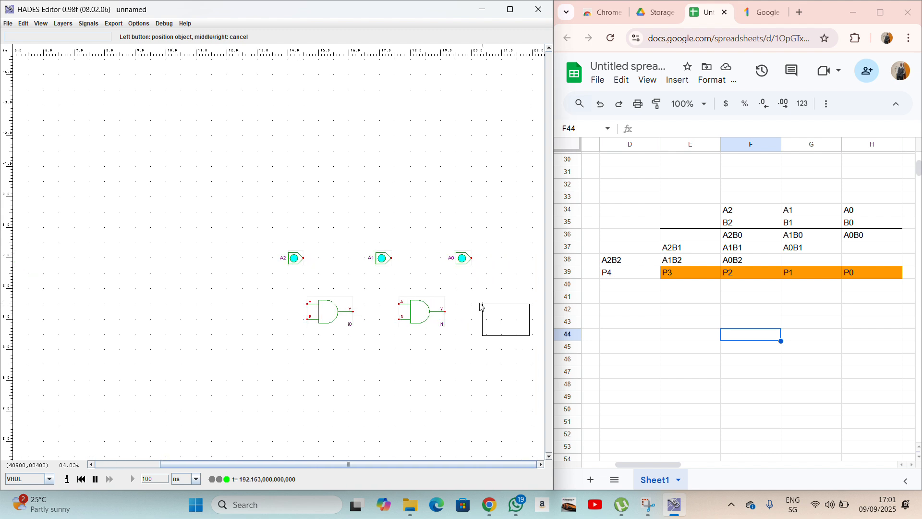
left_click(475, 307)
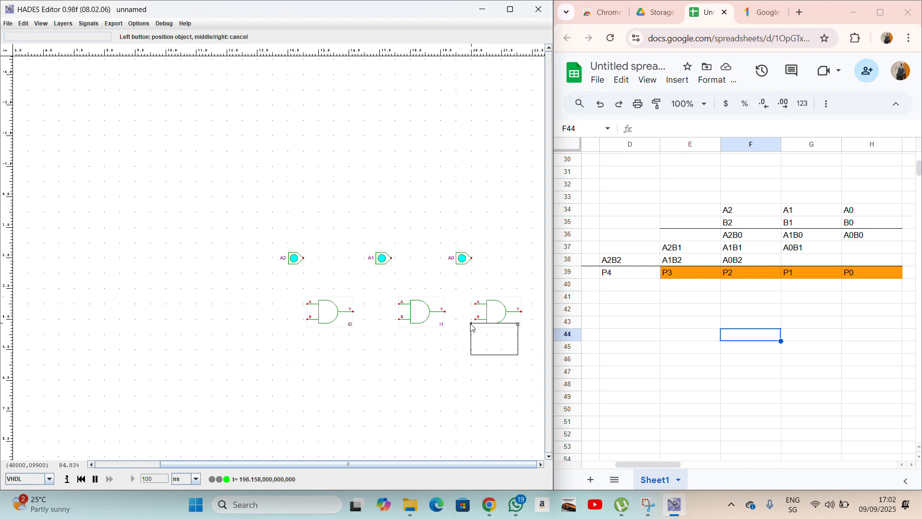
right_click(432, 345)
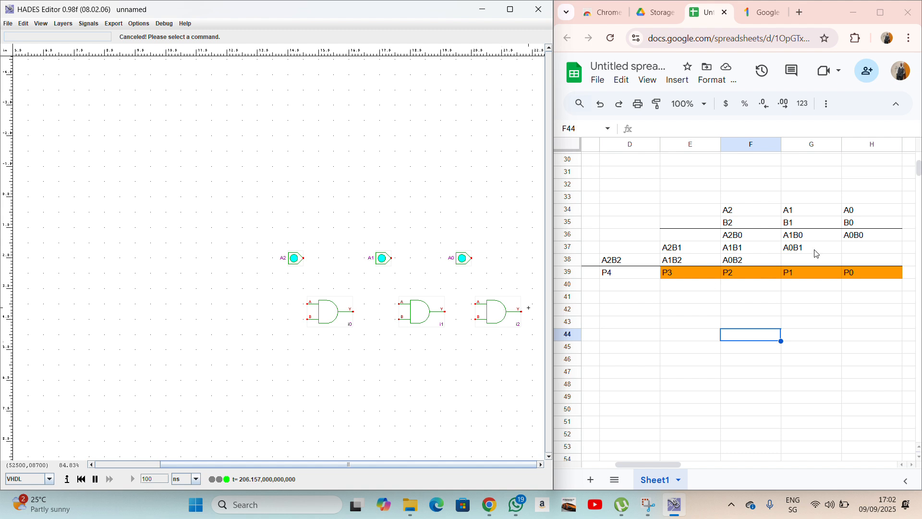
left_click(861, 235)
Name the rightmost AND gate A0B0.
left_click(454, 314)
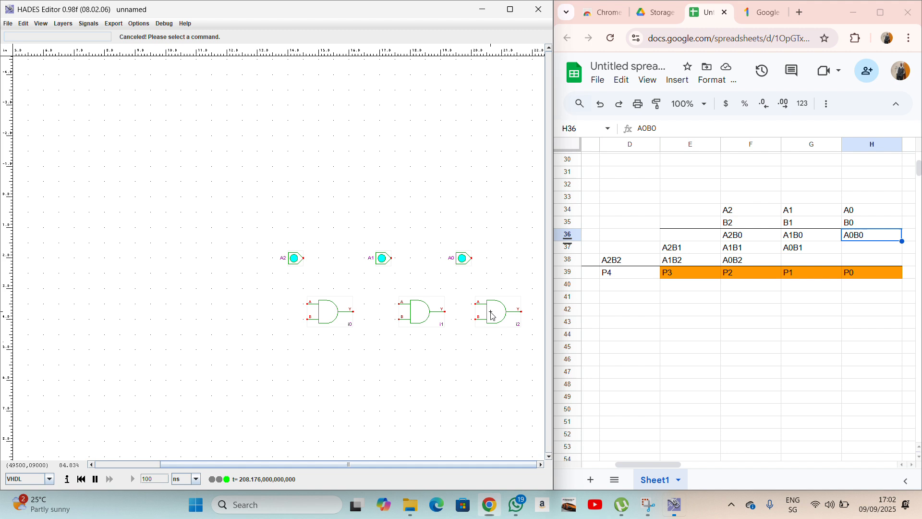
right_click(491, 316)
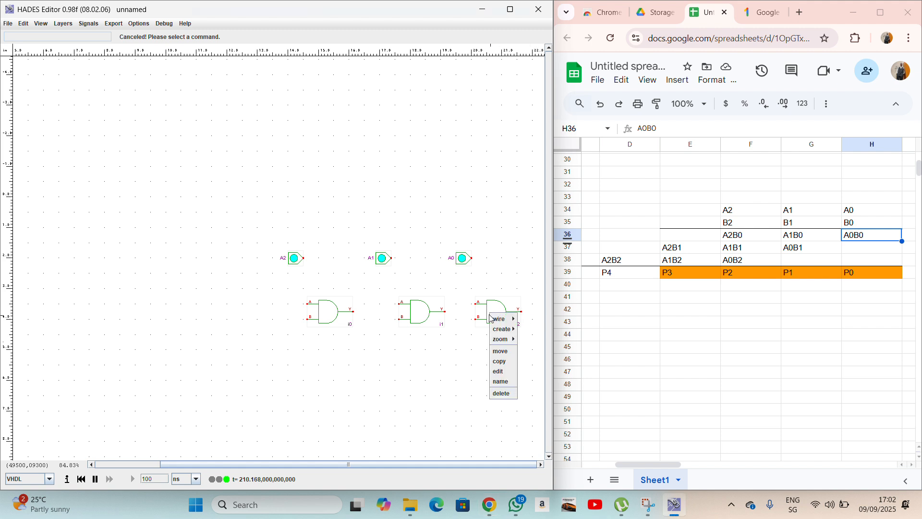
left_click(501, 381)
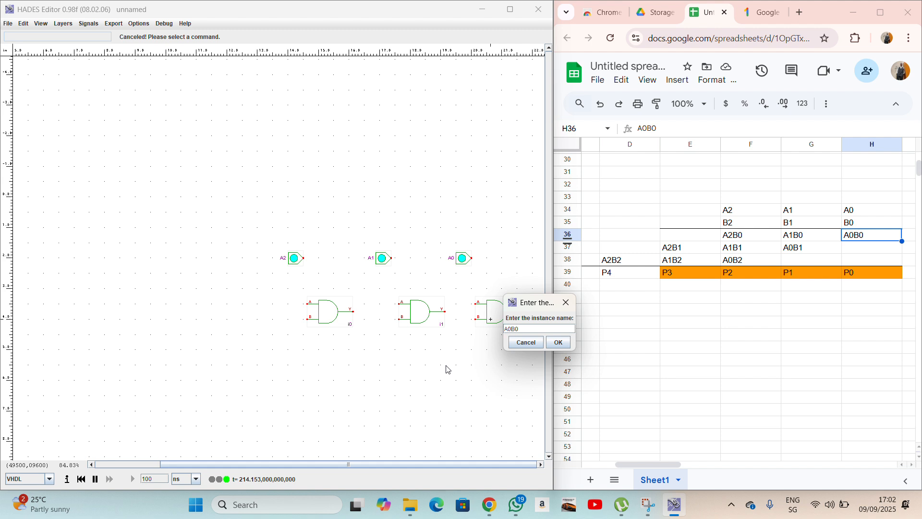
left_click(558, 342)
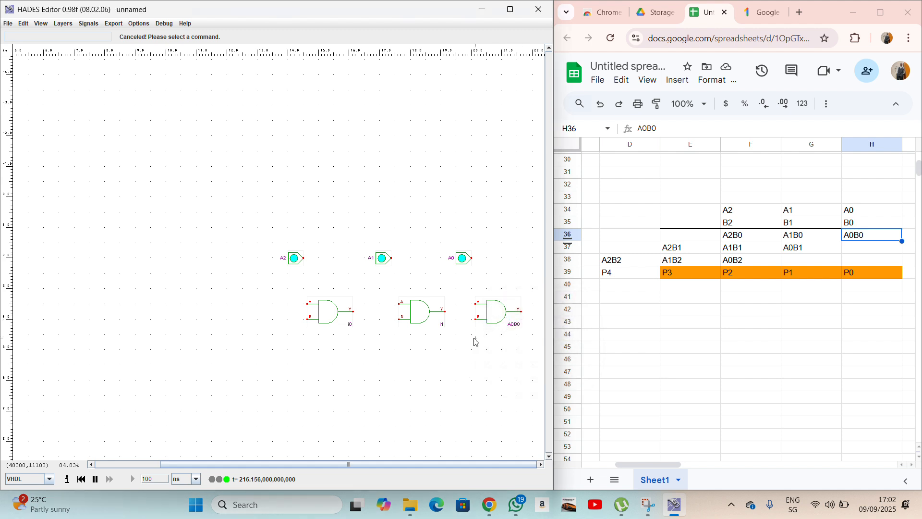
Name the middle AND gate A1B0, checking the product name in the sheet.
right_click(425, 311)
left_click(441, 382)
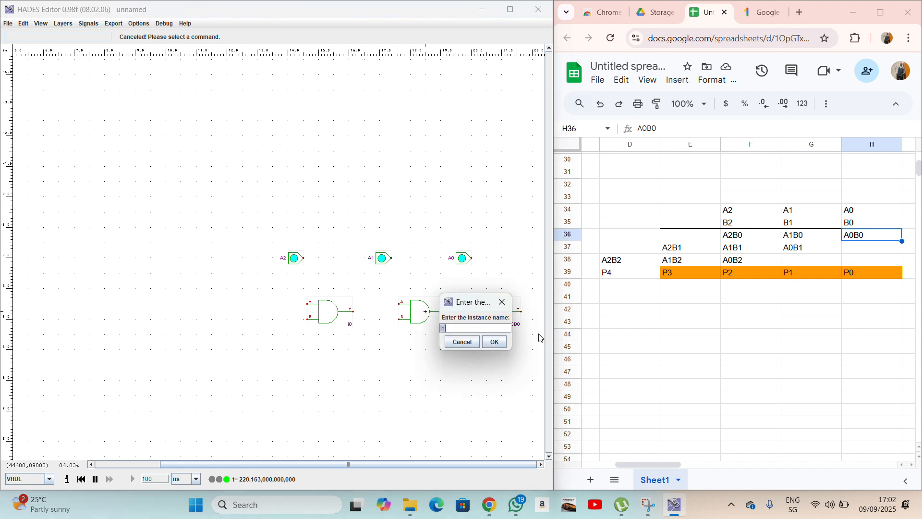
left_click(800, 235)
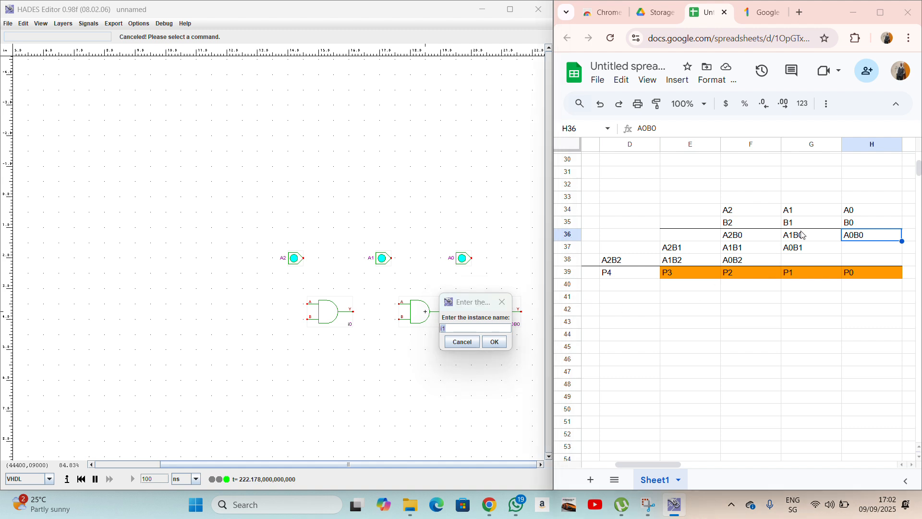
left_click(455, 329)
left_click(454, 328)
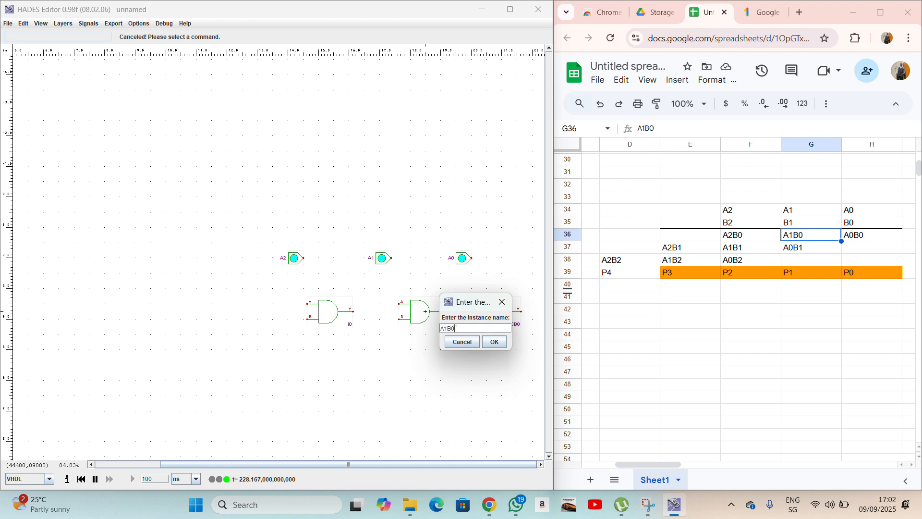
key("Return")
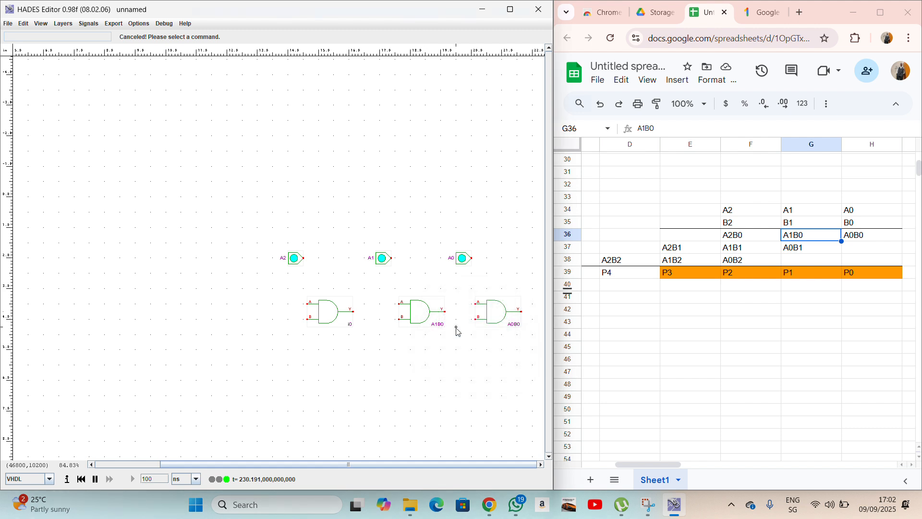
Name the left AND gate A2B0 and verify it against the sheet.
right_click(338, 315)
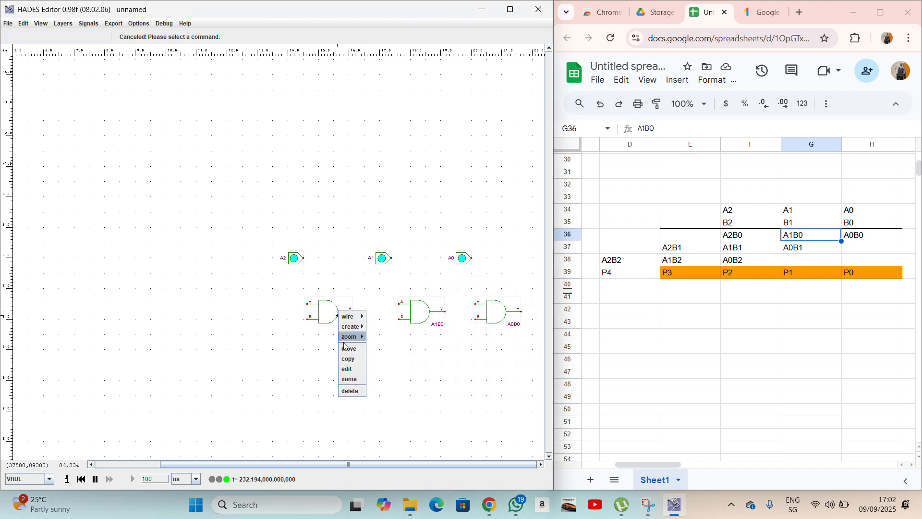
left_click(356, 380)
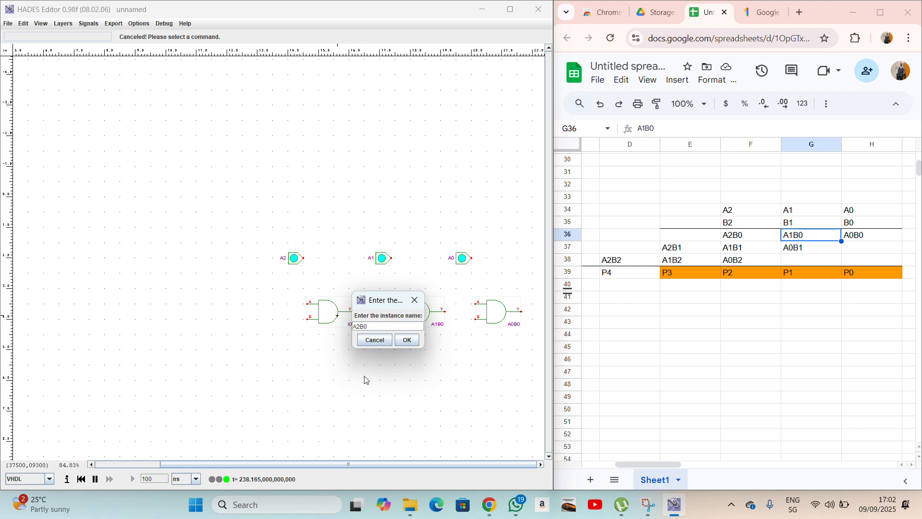
left_click(406, 340)
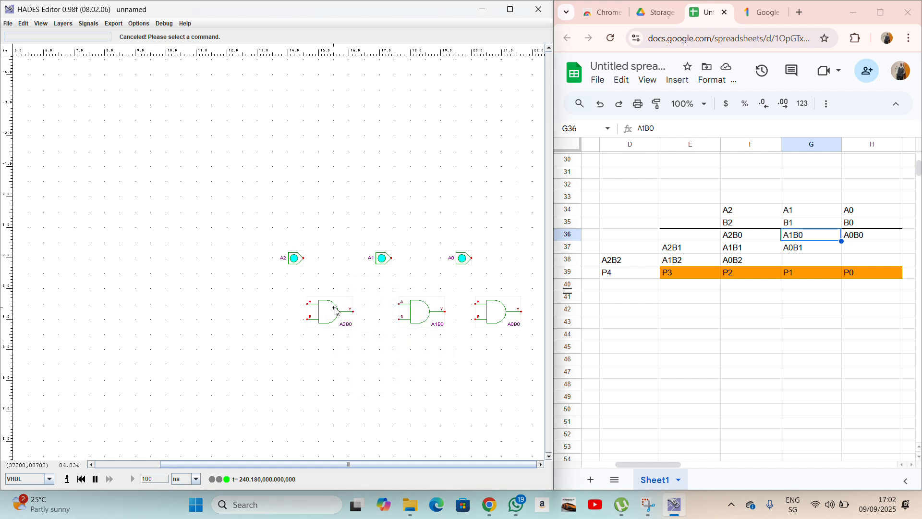
left_click(747, 237)
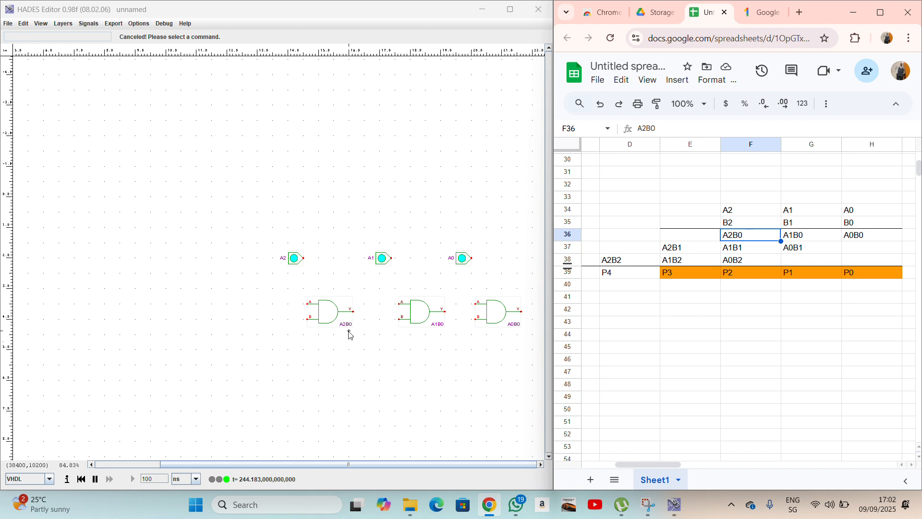
left_click(397, 370)
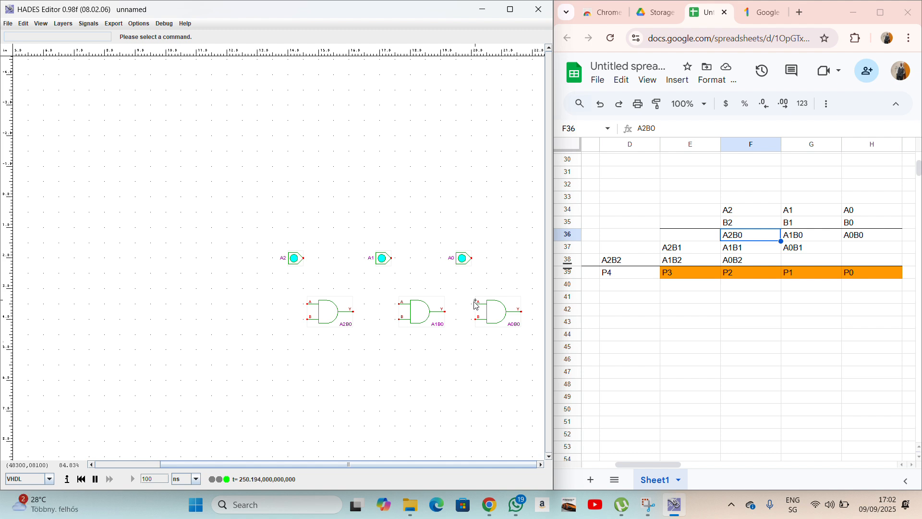
Wire inputs A2, A1 and A0 to the A inputs of gates A2B0, A1B0 and A0B0.
left_click(305, 262)
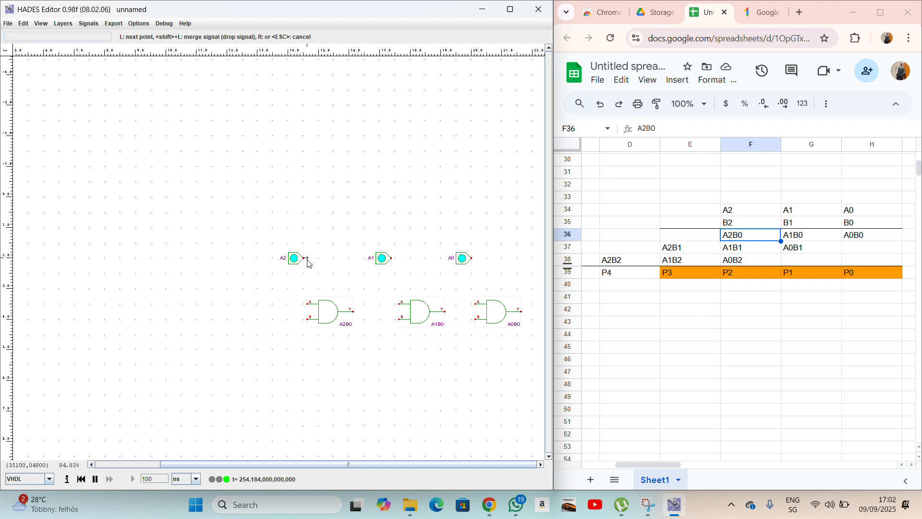
left_click(307, 258)
left_click(308, 304)
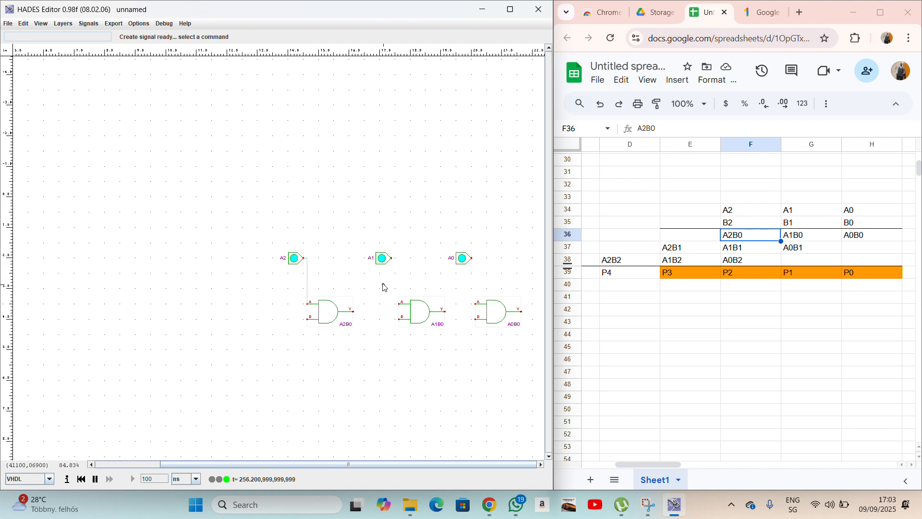
left_click(391, 260)
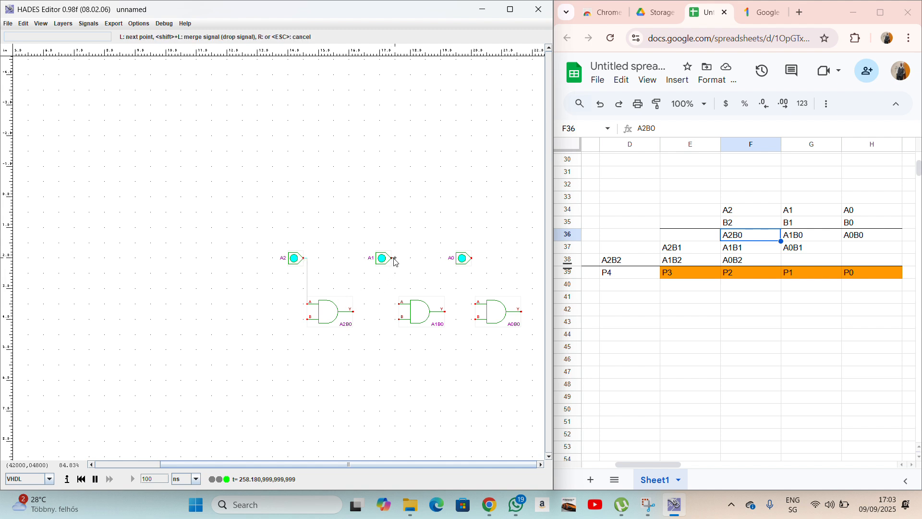
left_click(395, 259)
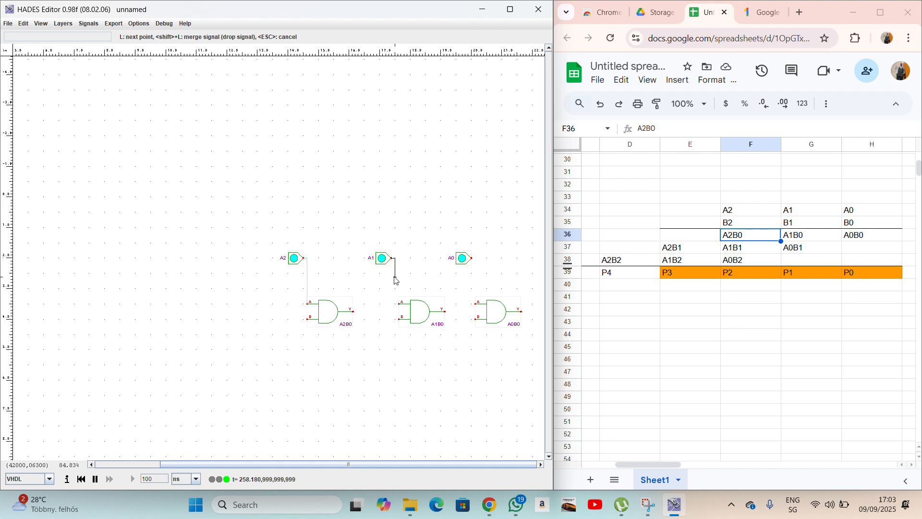
left_click(396, 305)
left_click(473, 258)
left_click(475, 259)
left_click(475, 303)
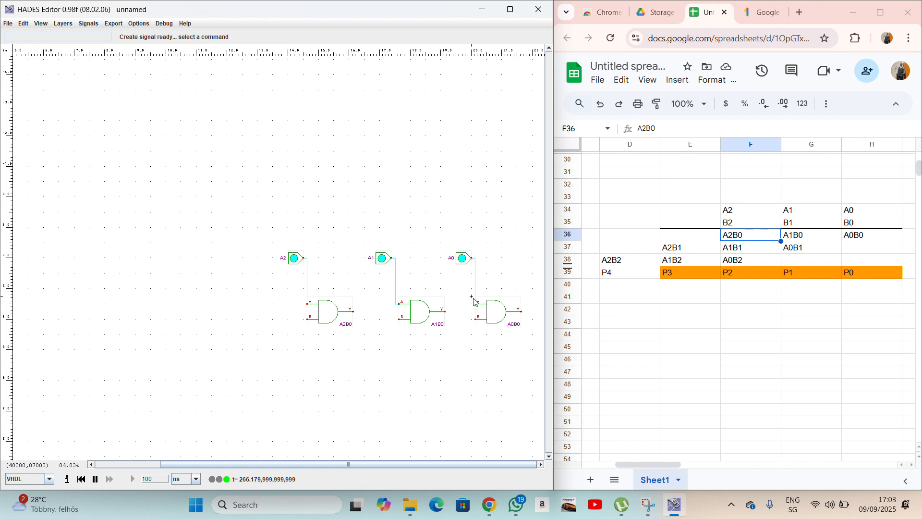
Run a wire from the B0 input down to A0B0's B input.
scroll(408, 343, "left", 3)
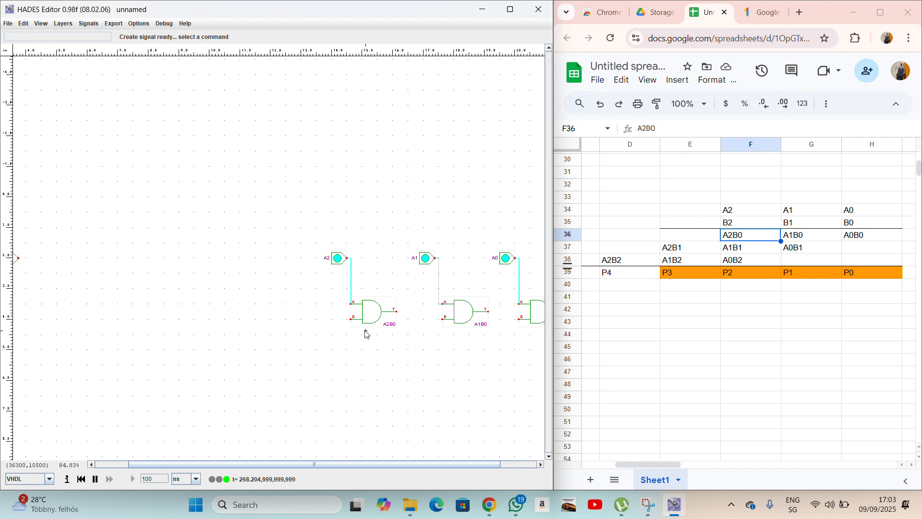
left_click(62, 259)
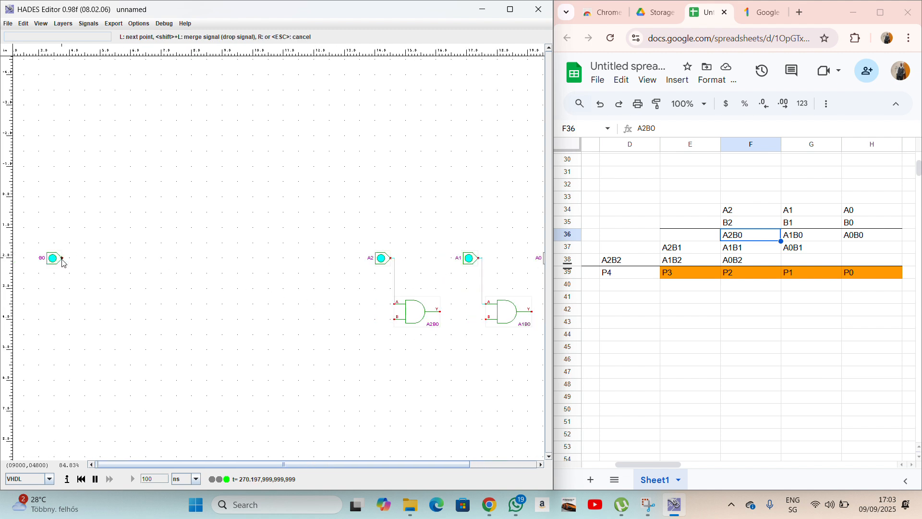
left_click(361, 261)
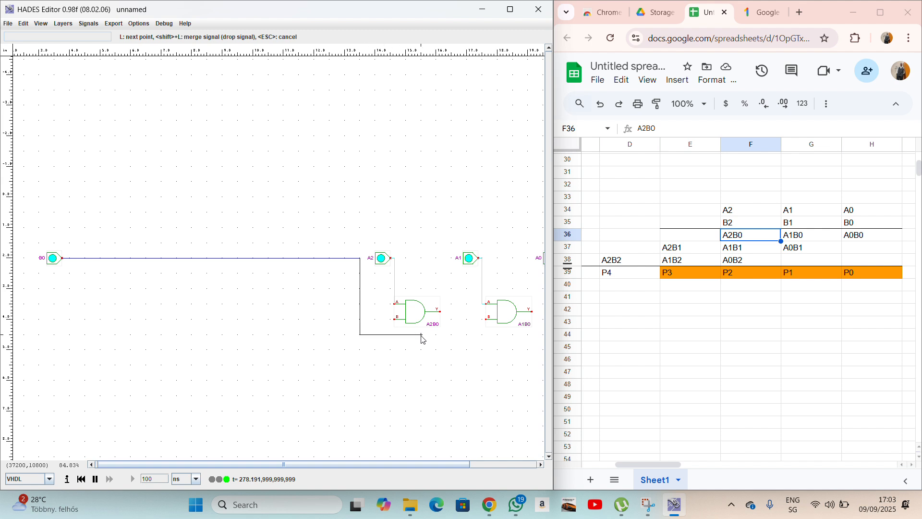
key("Right")
key("Right")
key("Right")
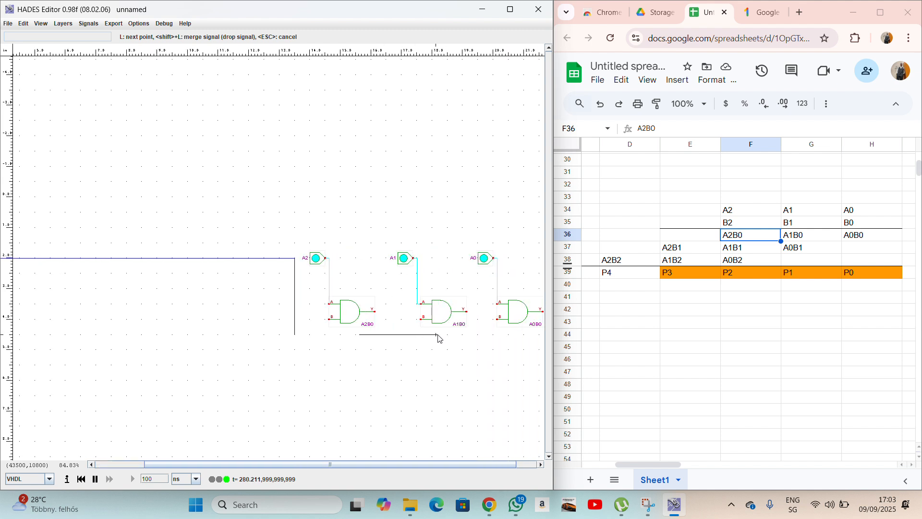
left_click(496, 319)
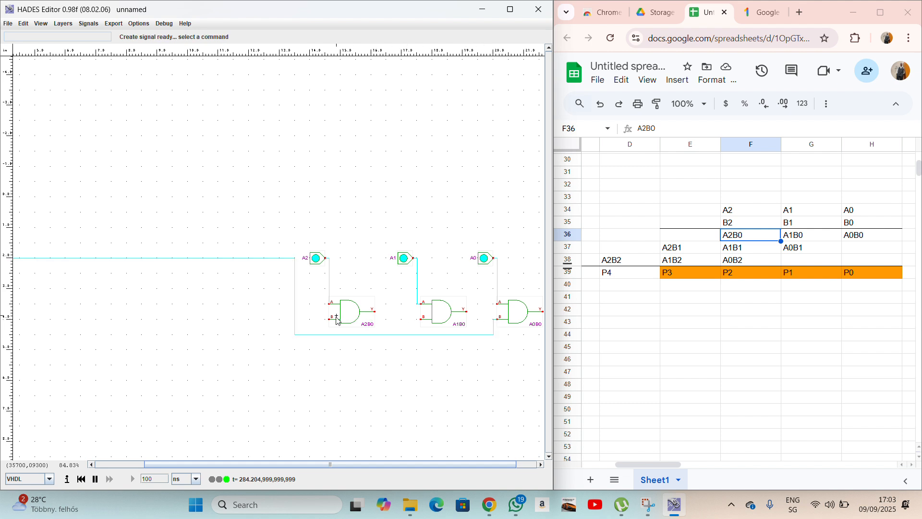
Branch the B0 wire to the B inputs of gates A2B0 and A1B0.
right_click(295, 319)
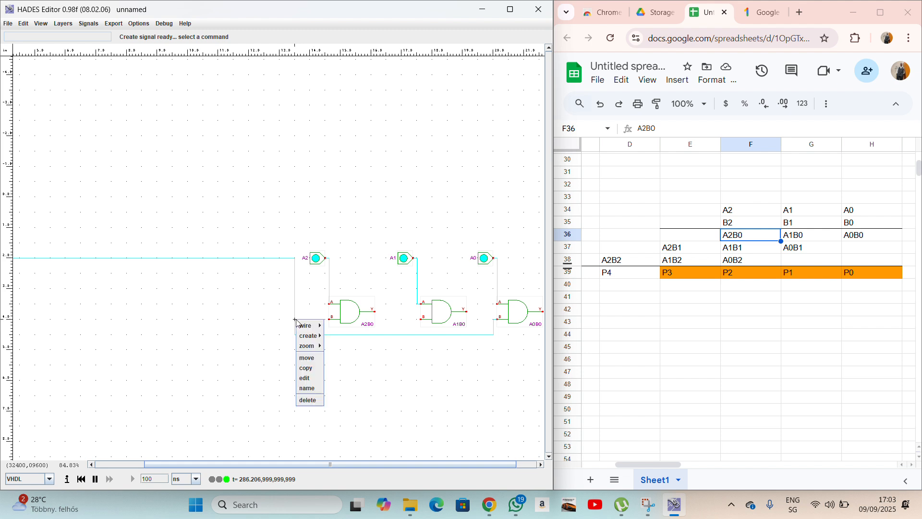
mouse_move(299, 325)
left_click(346, 345)
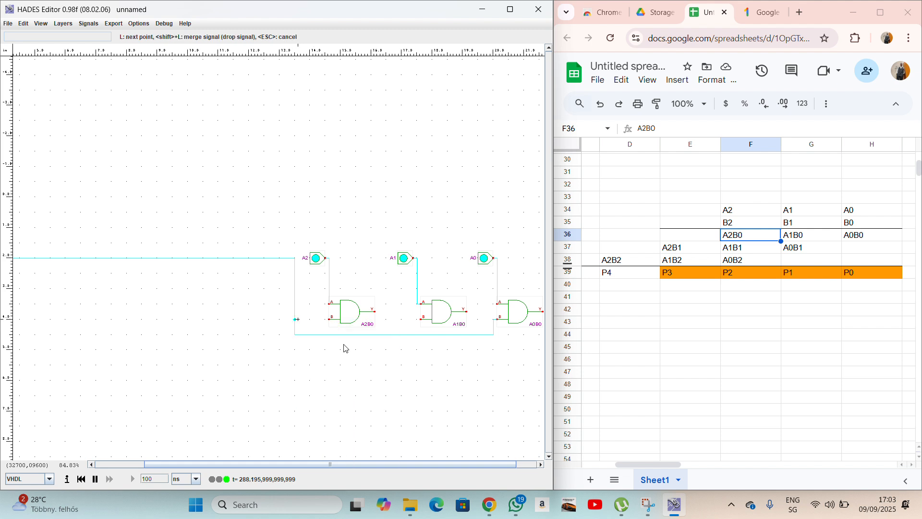
left_click(328, 320)
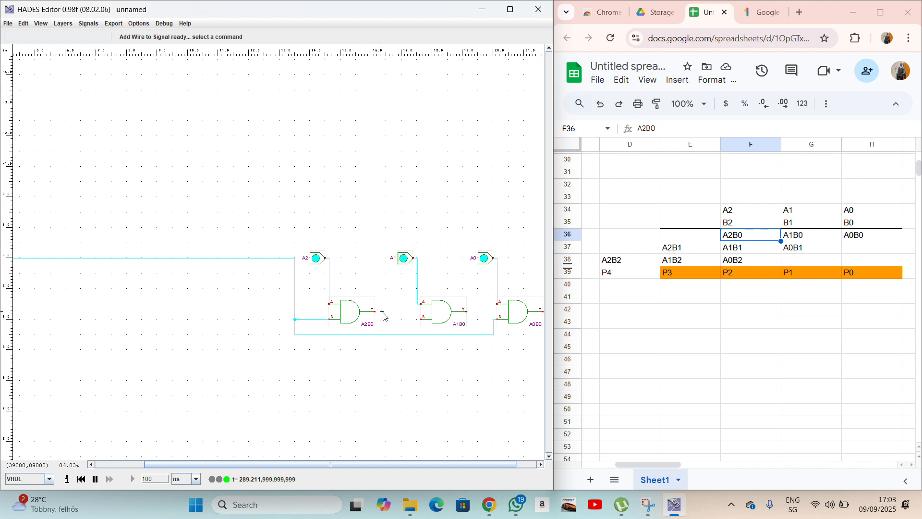
right_click(417, 338)
mouse_move(429, 340)
left_click(463, 353)
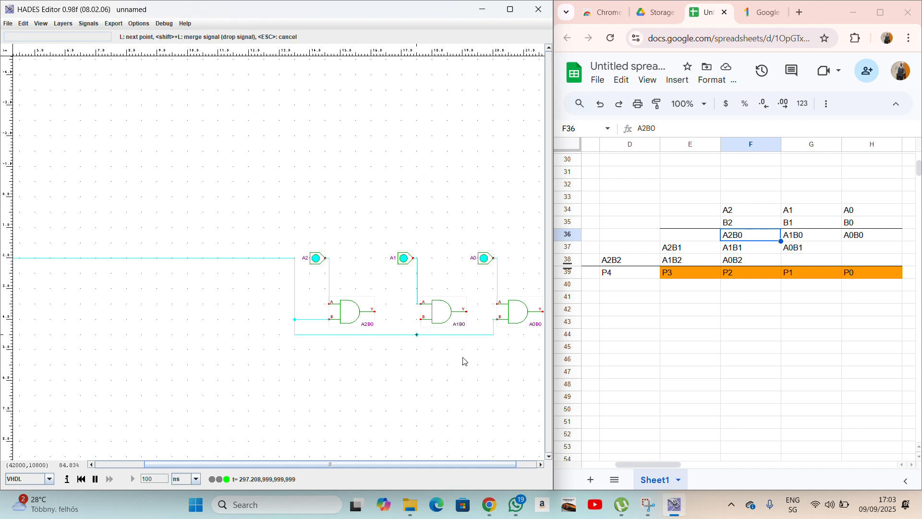
left_click(418, 319)
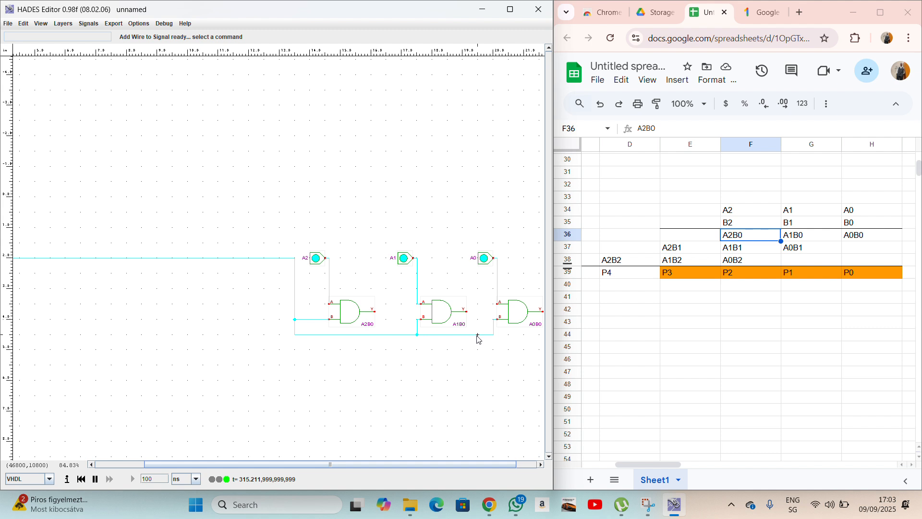
scroll(478, 339, "right", 3)
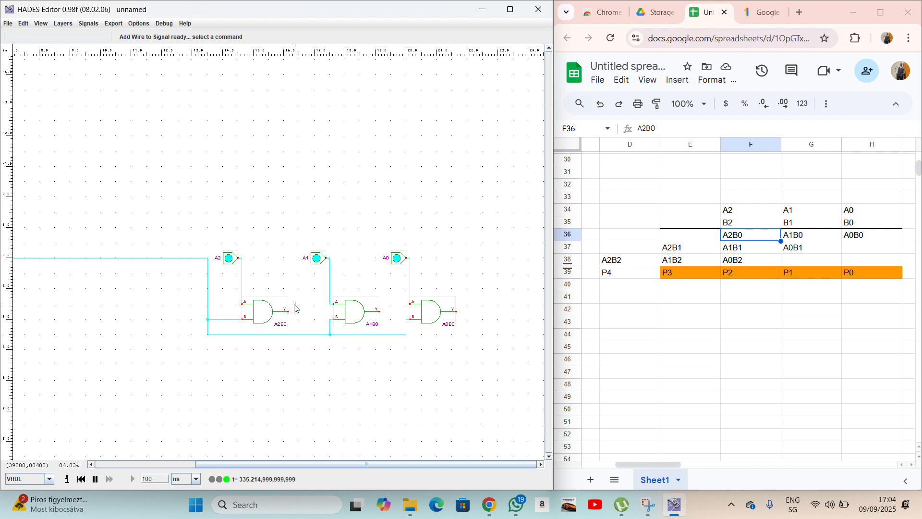
scroll(296, 308, "left", 10)
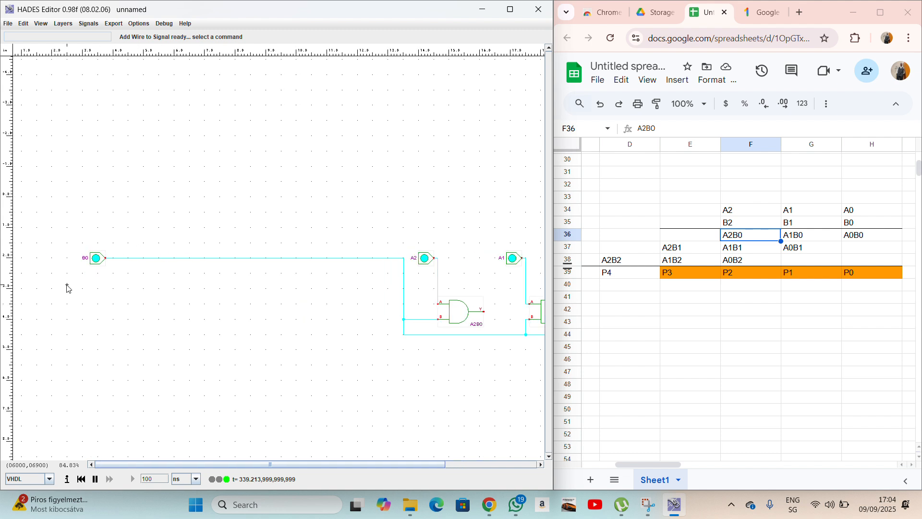
Copy the B0 input and place the copy below it as B1.
right_click(94, 262)
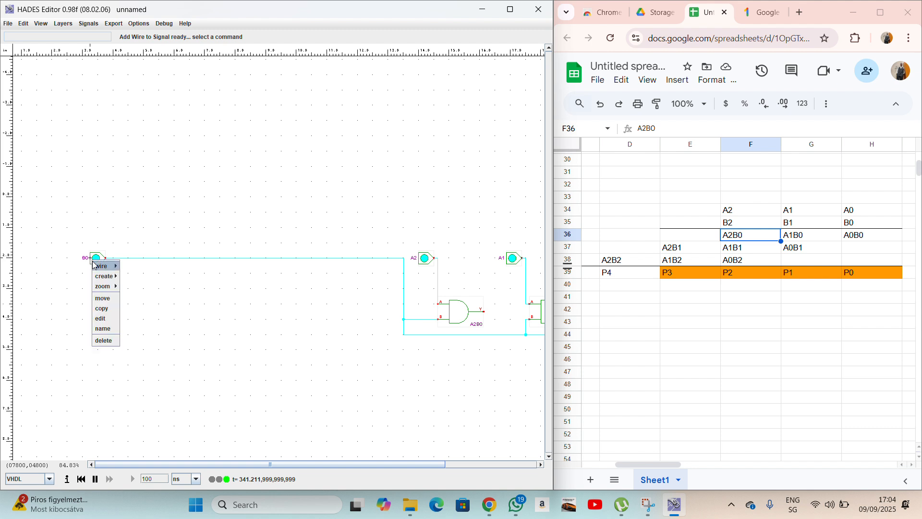
left_click(105, 306)
left_click(98, 361)
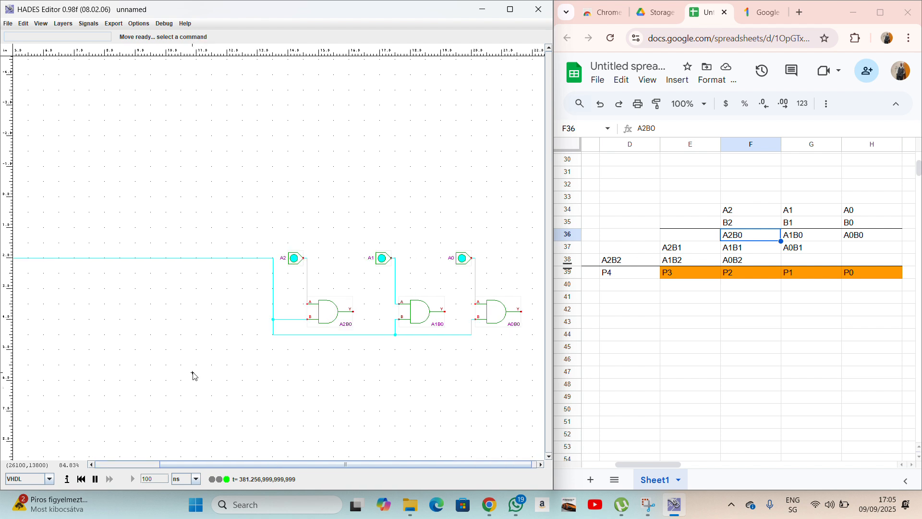
Copy the A1B0 gate below the first row and name it A0B1.
right_click(416, 311)
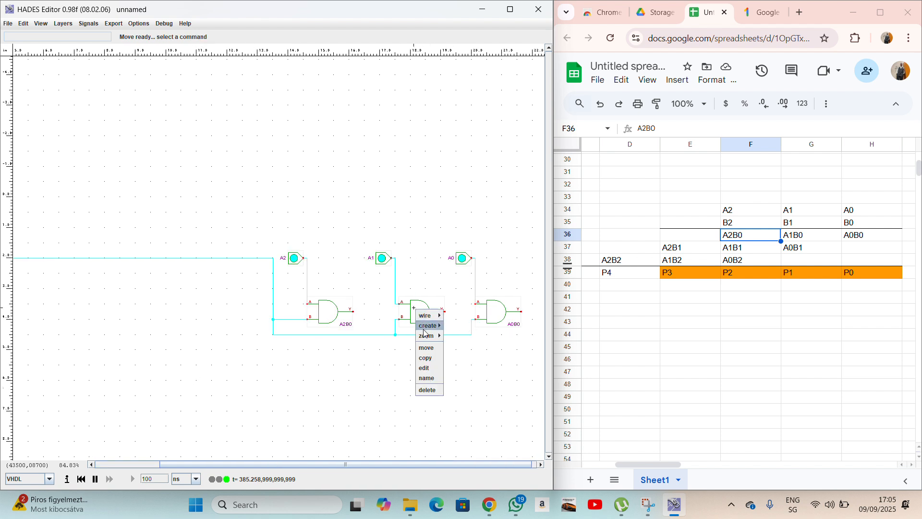
left_click(428, 358)
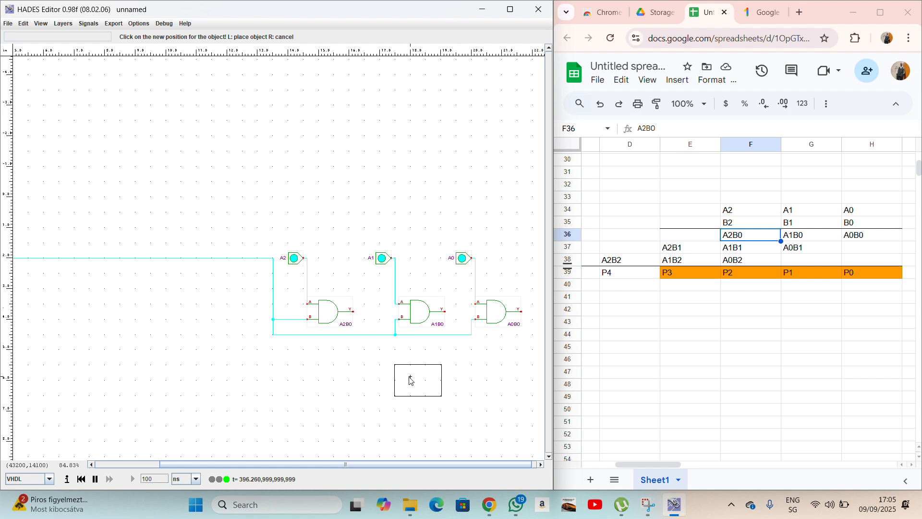
left_click(416, 381)
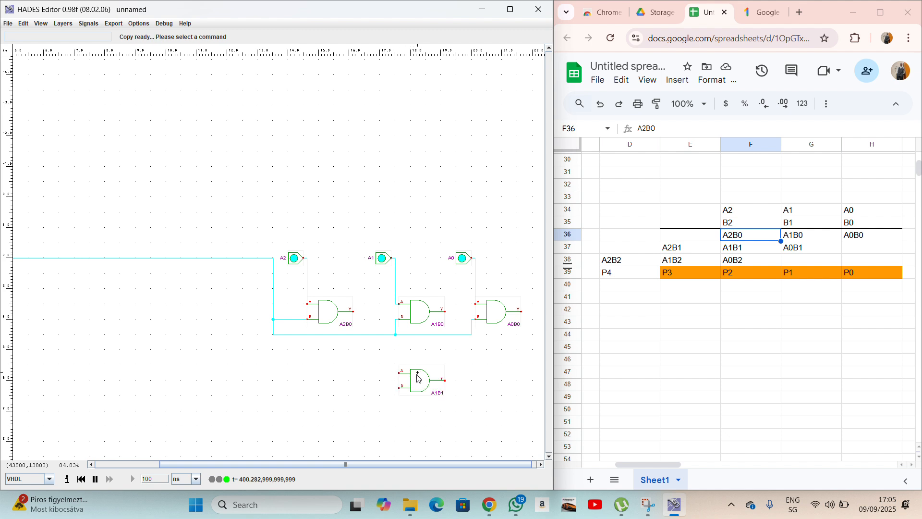
right_click(417, 374)
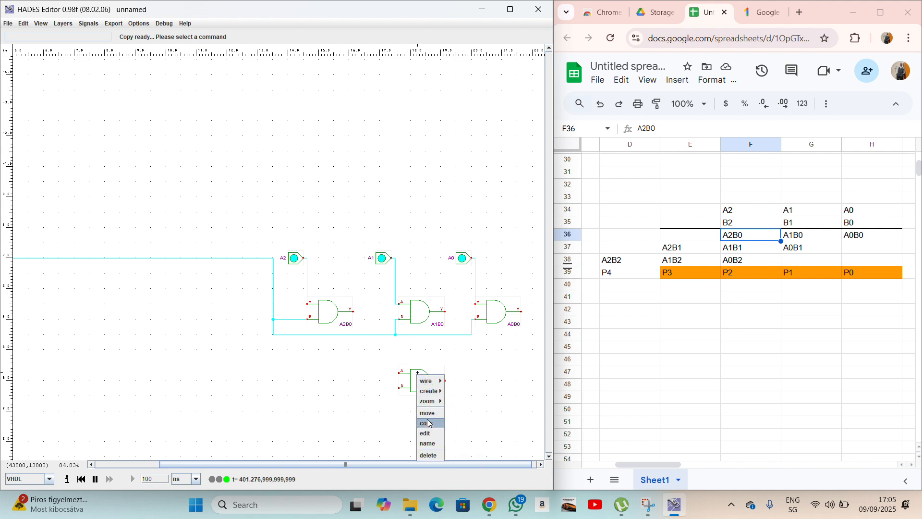
left_click(428, 442)
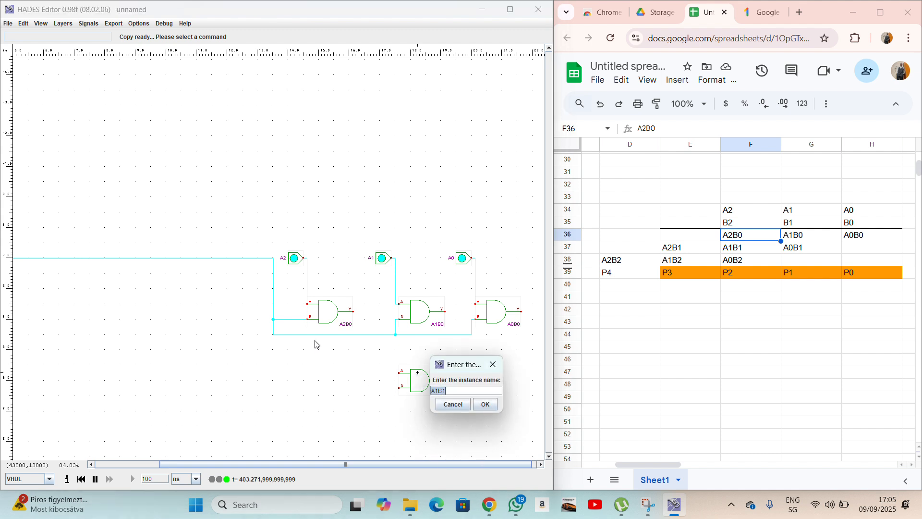
type("A")
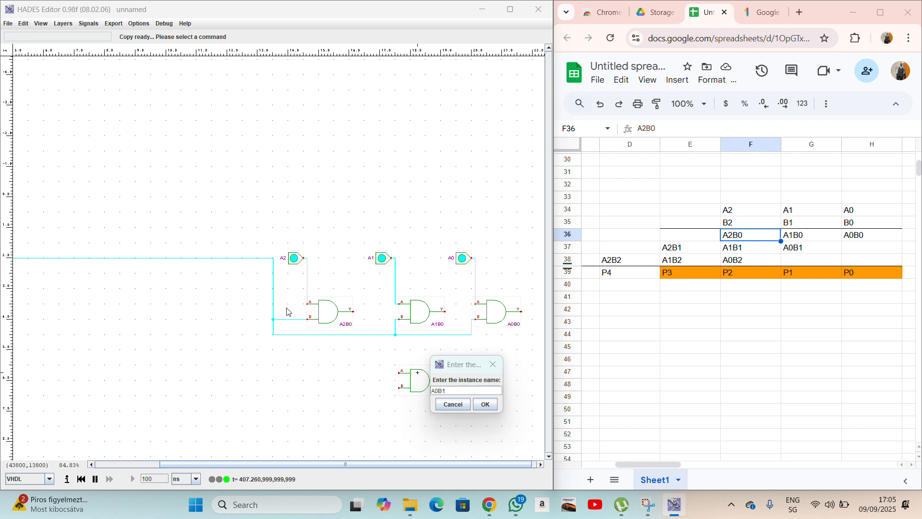
key("Return")
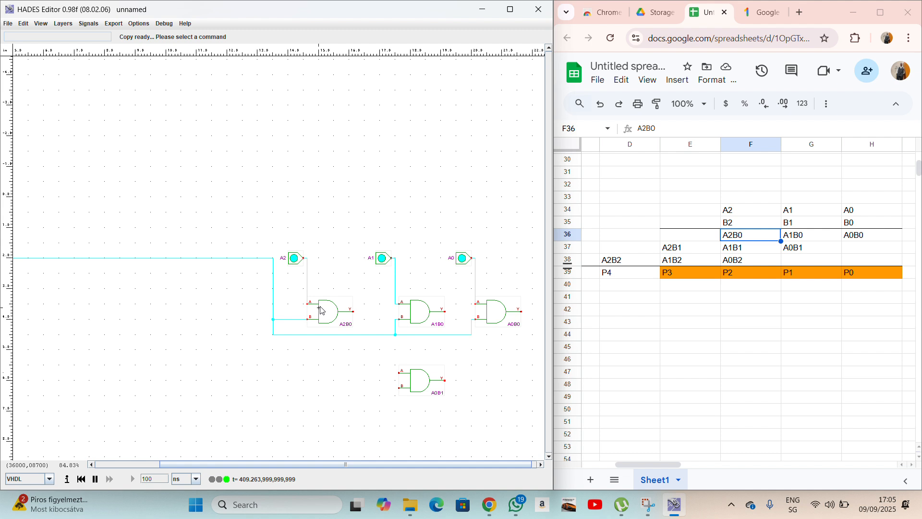
left_click(801, 250)
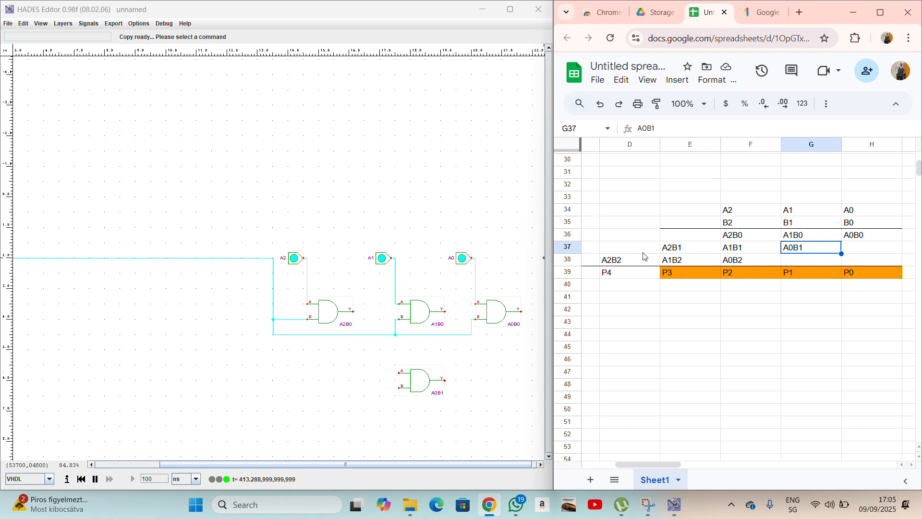
left_click(742, 250)
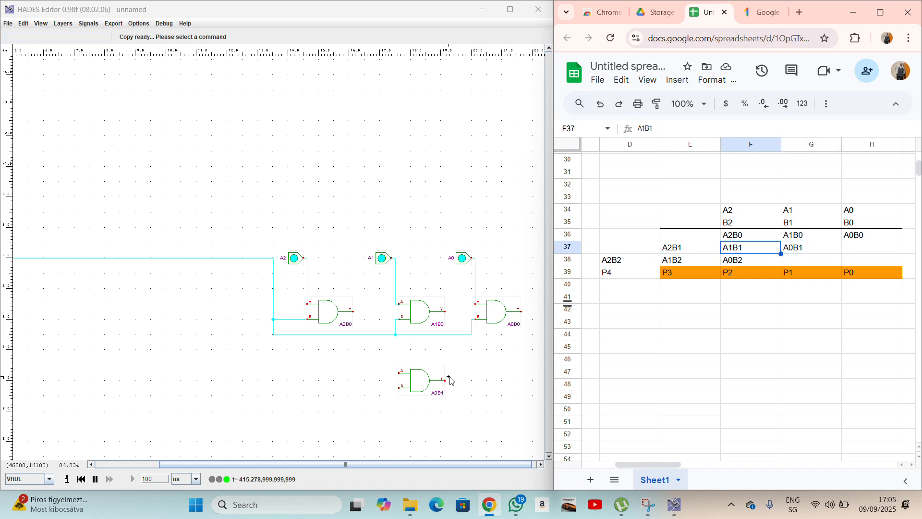
Place two AND gate copies left of A0B1, named A1B1 and A2B1.
right_click(428, 320)
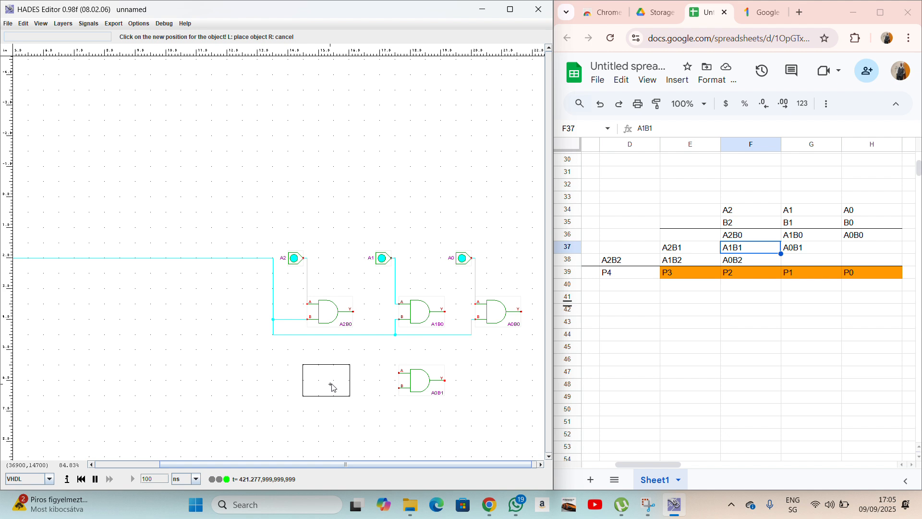
left_click(336, 388)
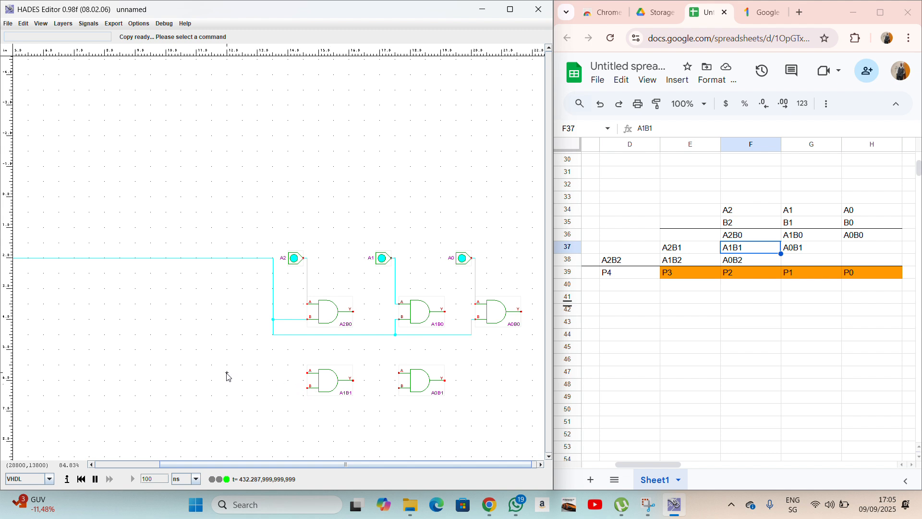
right_click(334, 383)
left_click(318, 417)
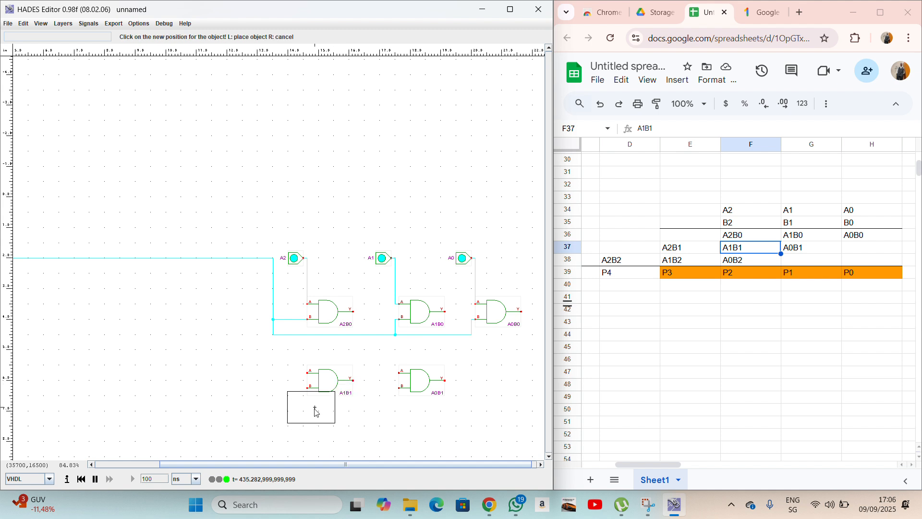
left_click(234, 380)
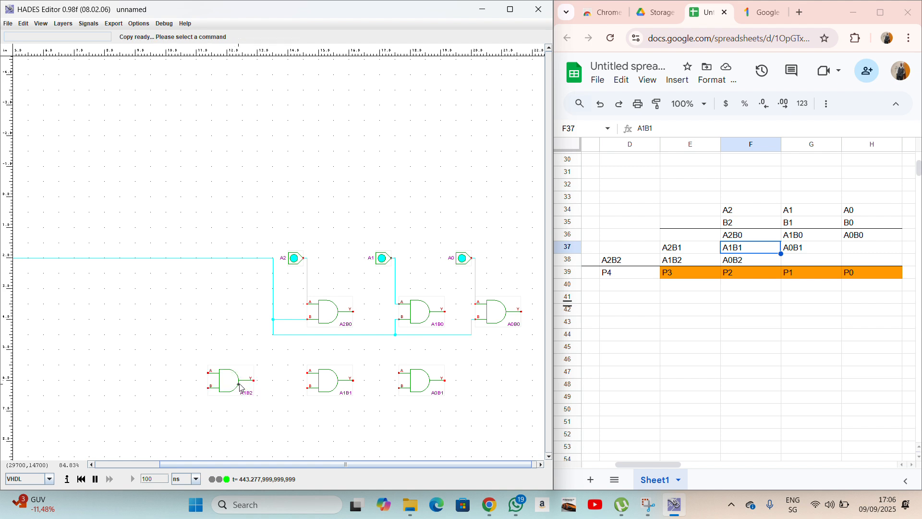
right_click(235, 379)
left_click(248, 449)
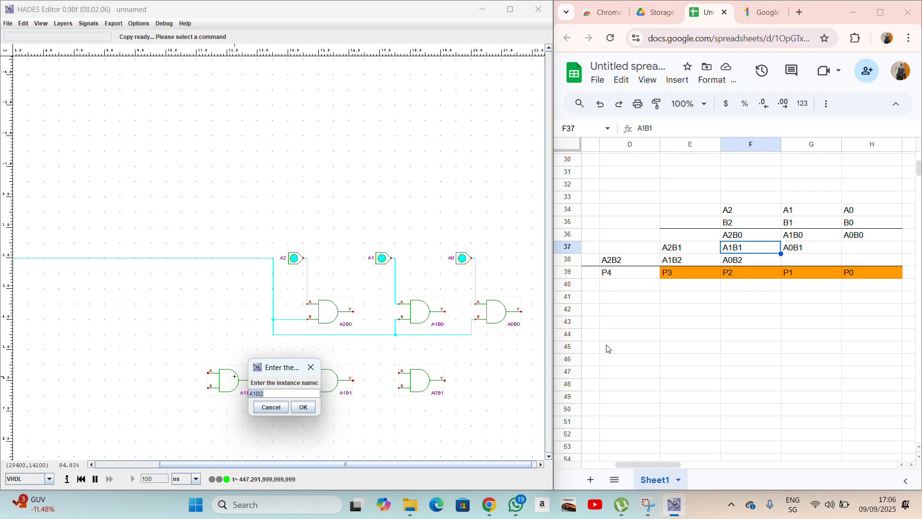
left_click(675, 251)
left_click(674, 250)
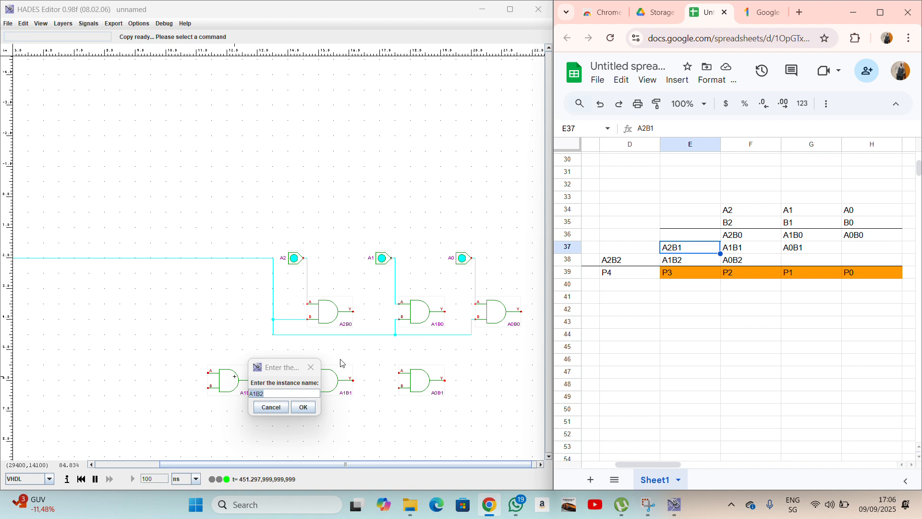
type("A2")
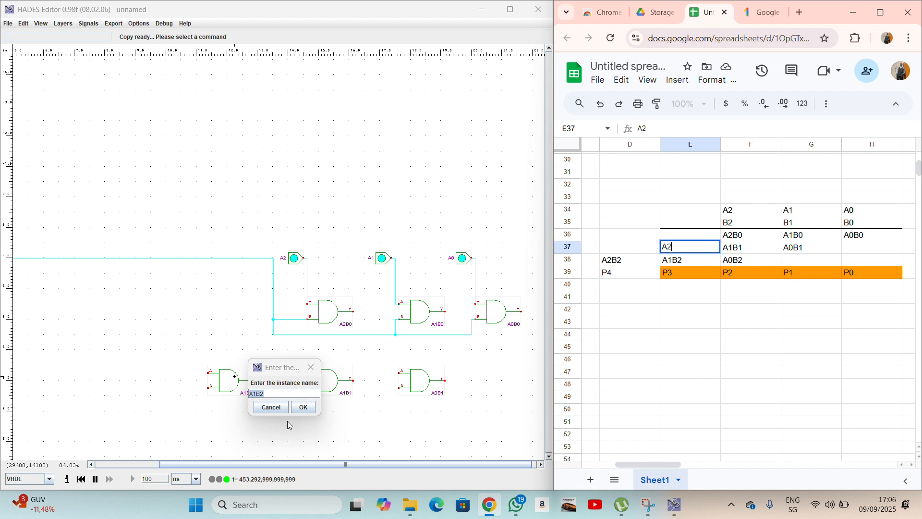
type("B1")
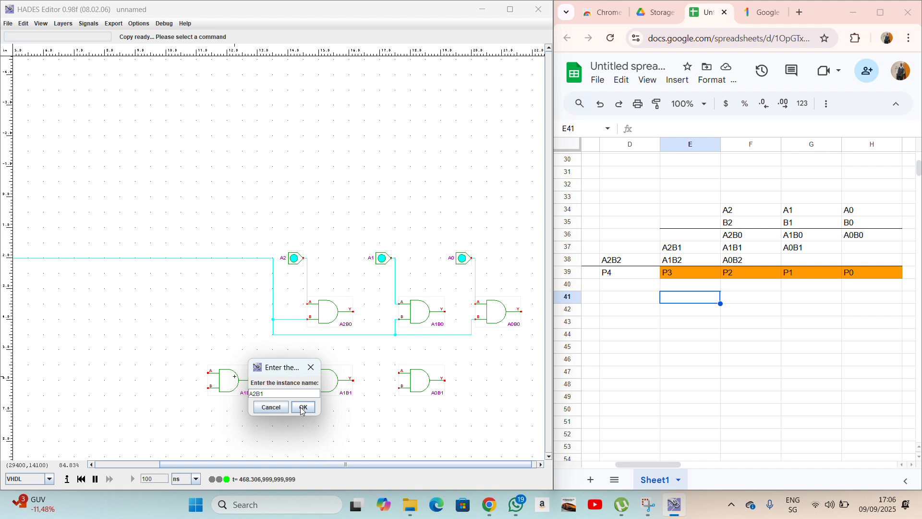
left_click(302, 407)
scroll(123, 406, "left", 3)
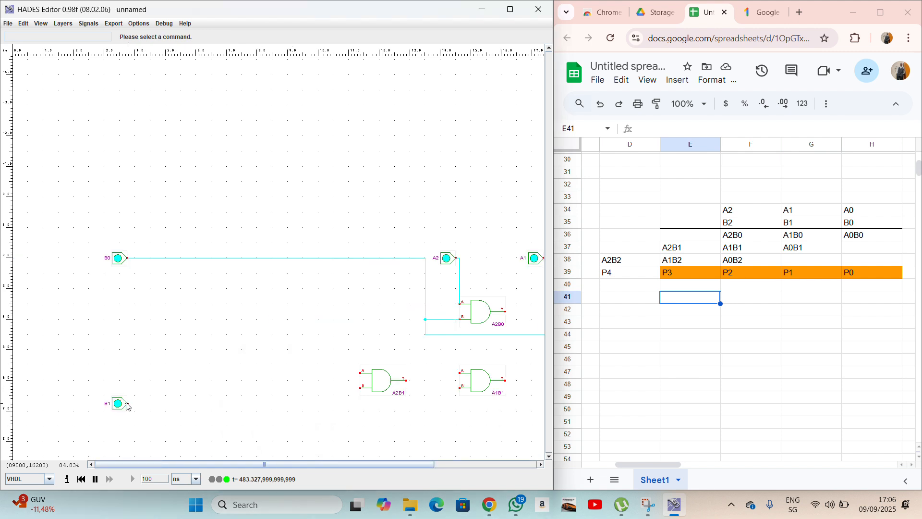
Run a wire from the B1 input to A0B1's B input.
left_click(127, 404)
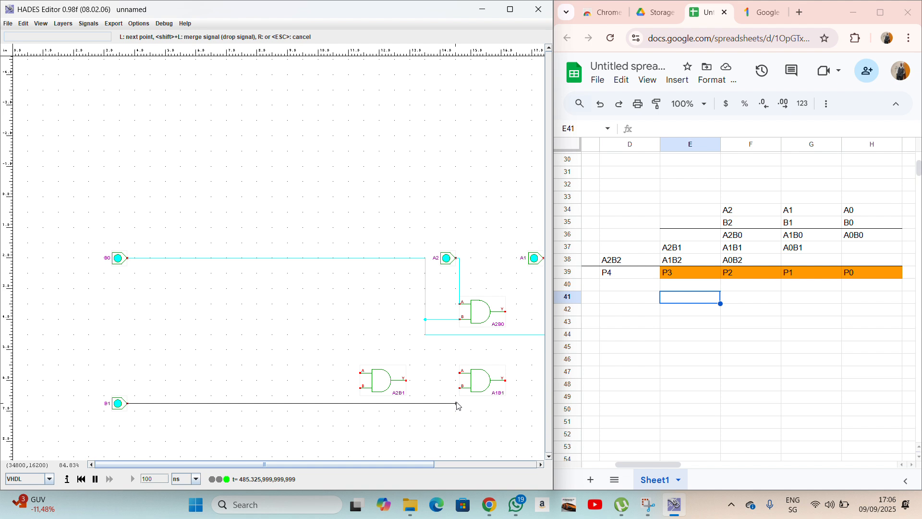
scroll(510, 406, "right", 3)
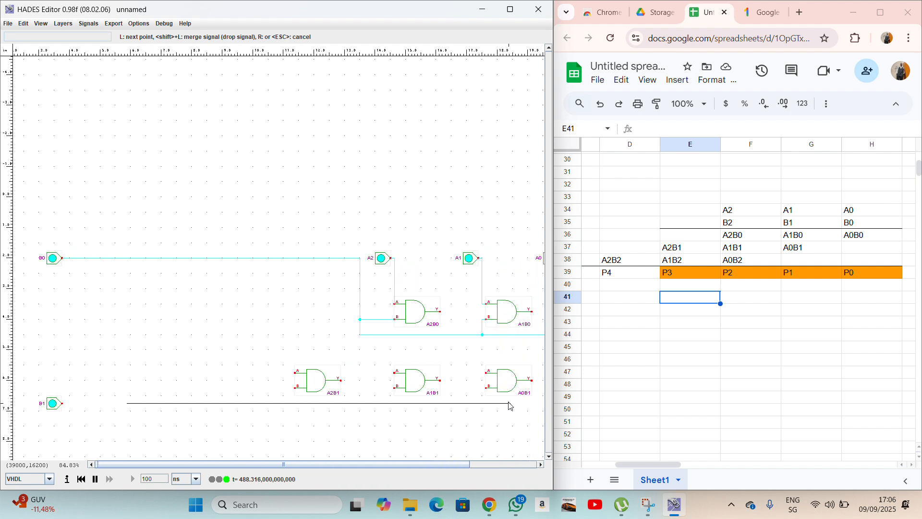
left_click(483, 403)
left_click(488, 388)
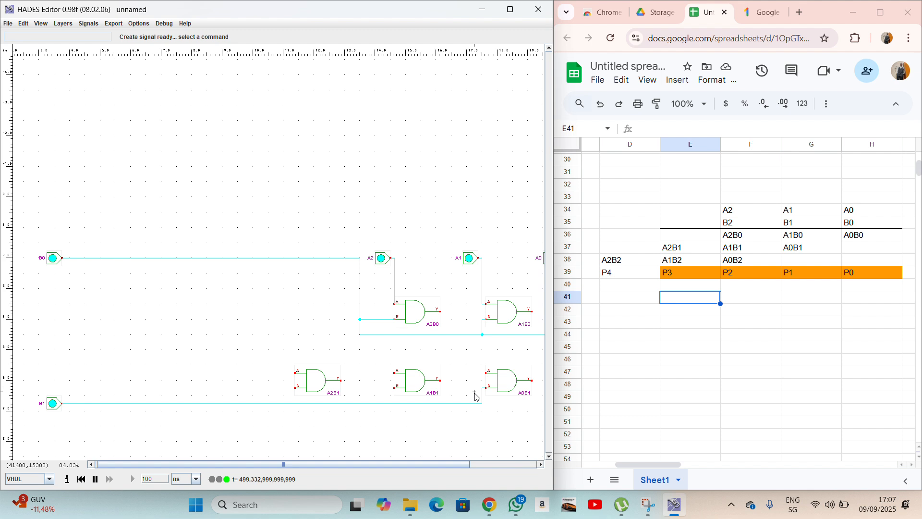
Branch the B1 wire to the B inputs of gates A1B1 and A2B1.
right_click(392, 406)
mouse_move(401, 410)
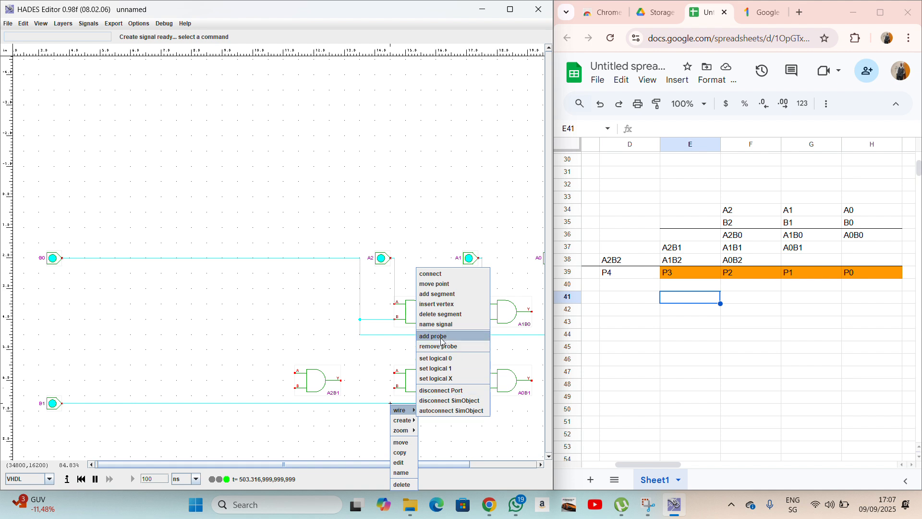
left_click(440, 304)
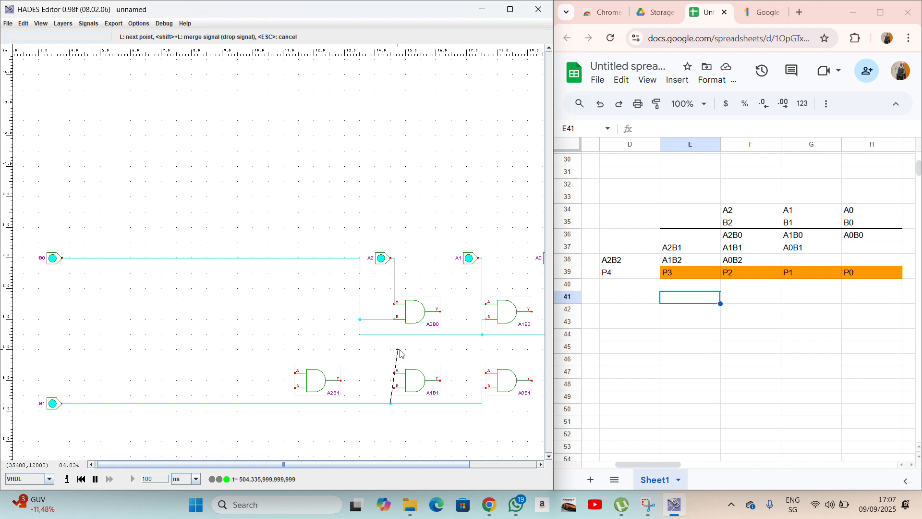
left_click(394, 387)
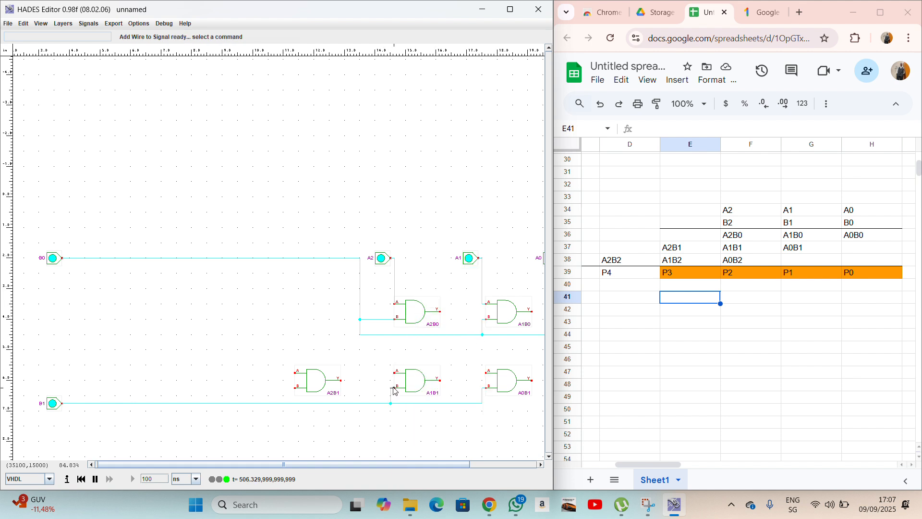
right_click(291, 405)
mouse_move(307, 412)
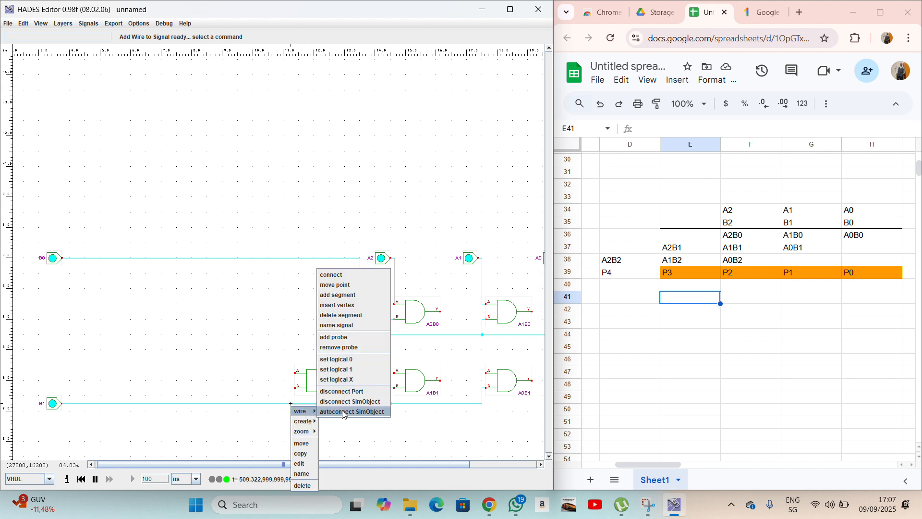
left_click(340, 304)
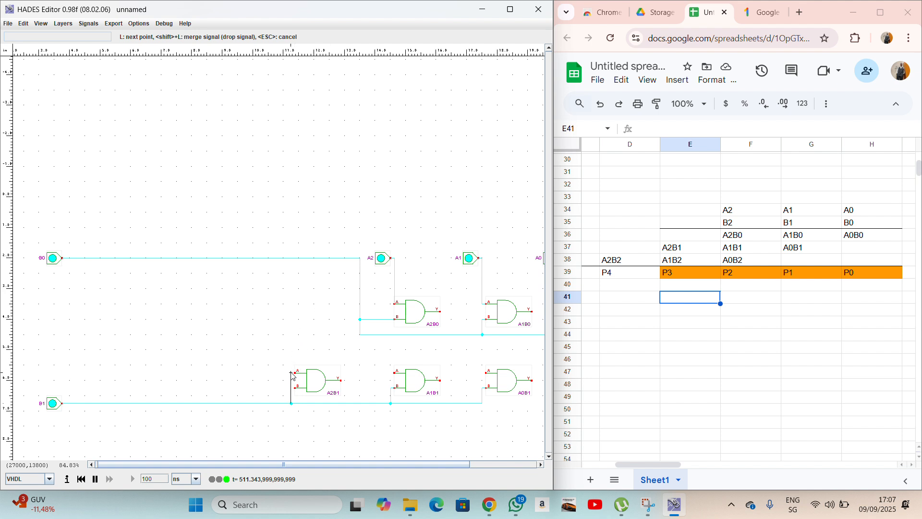
left_click(294, 388)
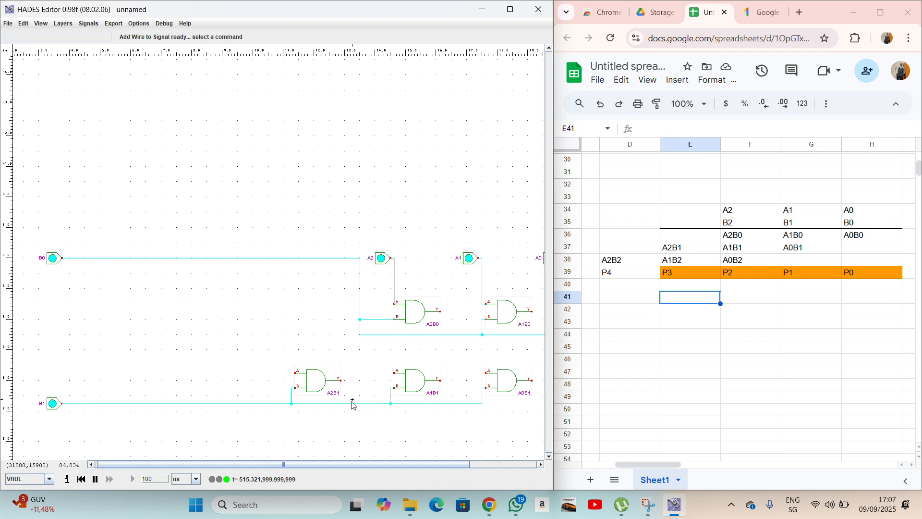
scroll(355, 388, "right", 1)
scroll(356, 388, "right", 3)
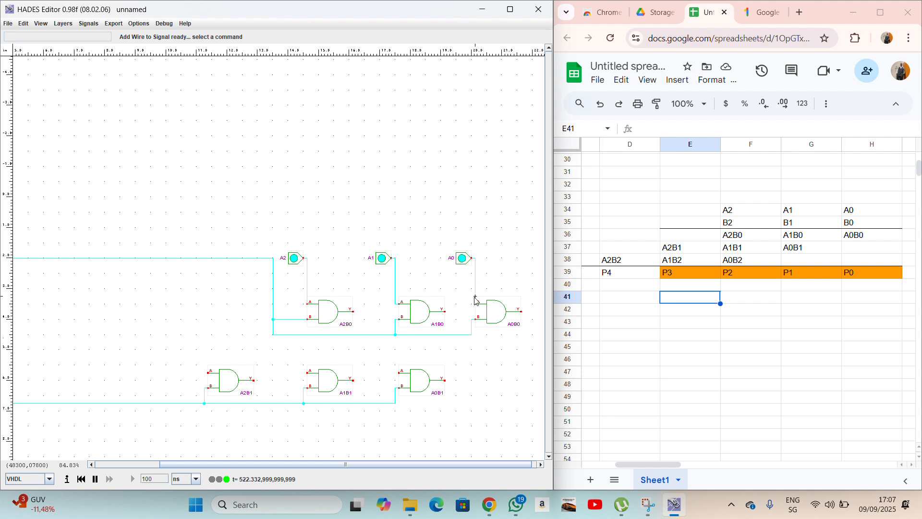
Branch the A0 line down to the A input of gate A0B1.
right_click(476, 300)
mouse_move(478, 303)
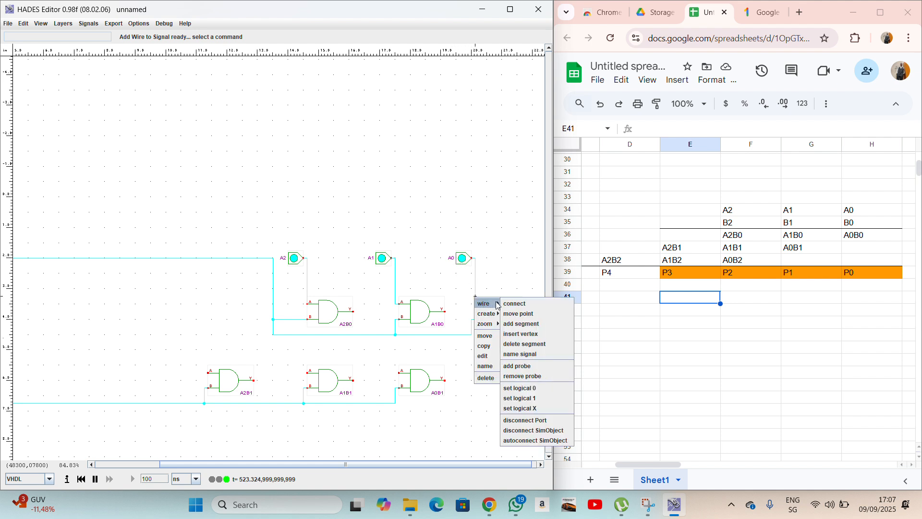
left_click(509, 317)
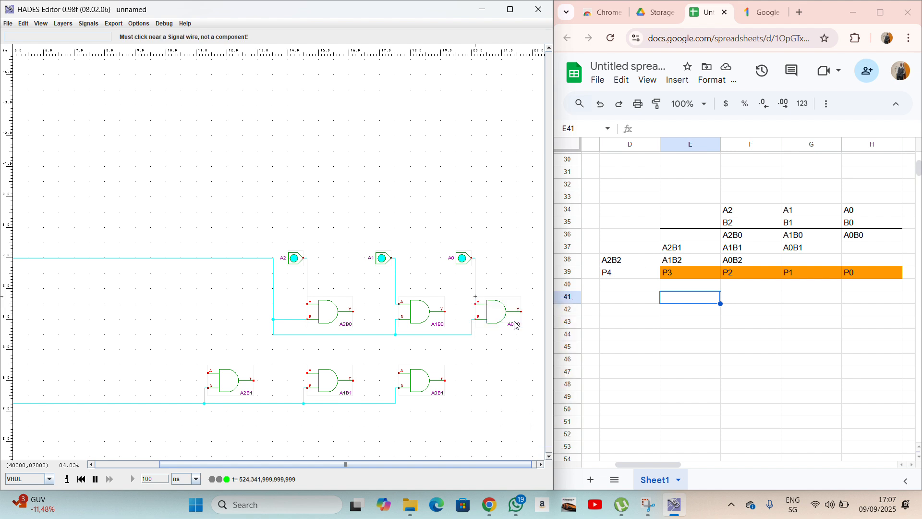
right_click(477, 295)
mouse_move(487, 298)
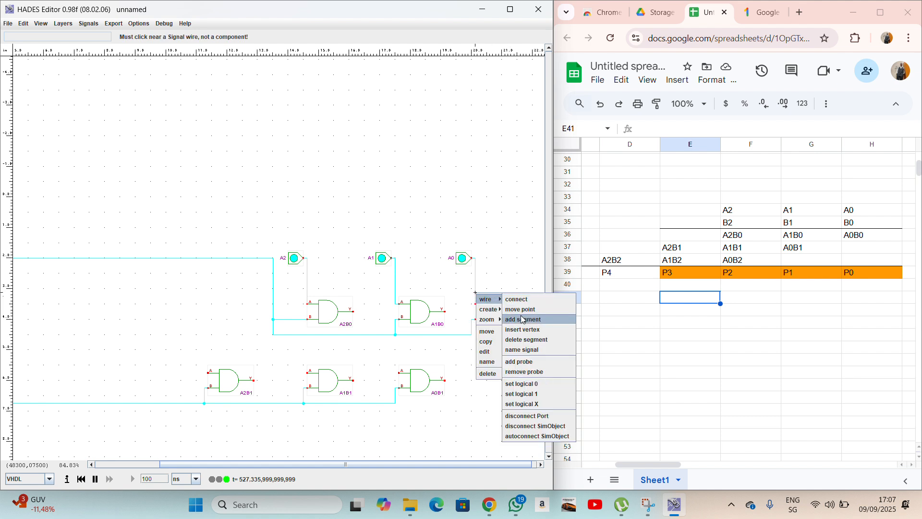
left_click(523, 318)
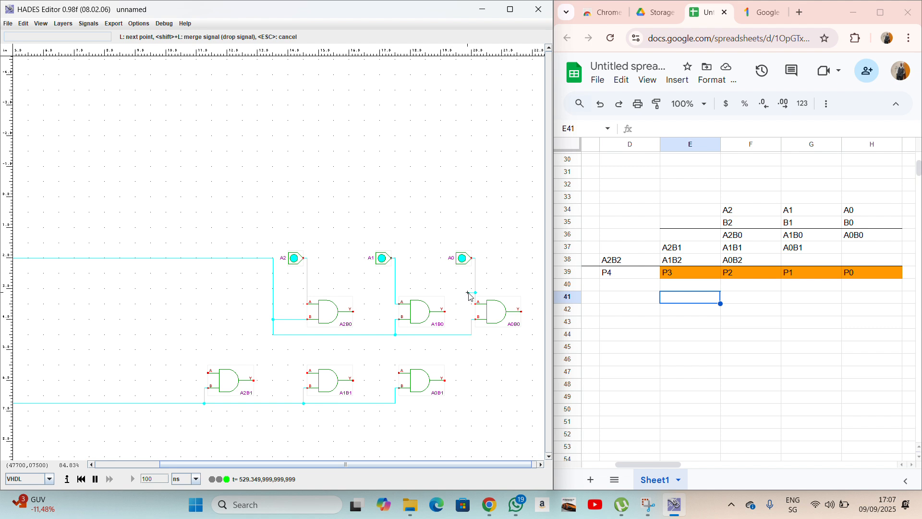
left_click(467, 362)
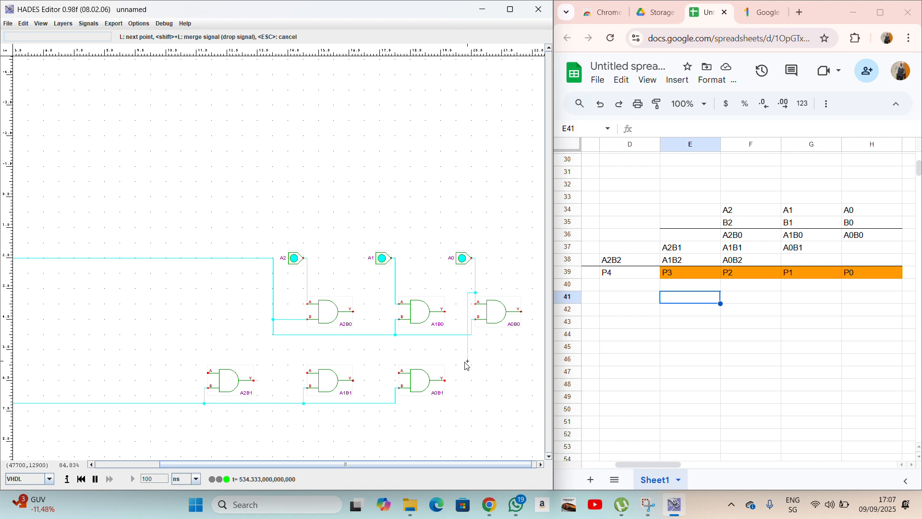
left_click(395, 361)
left_click(396, 372)
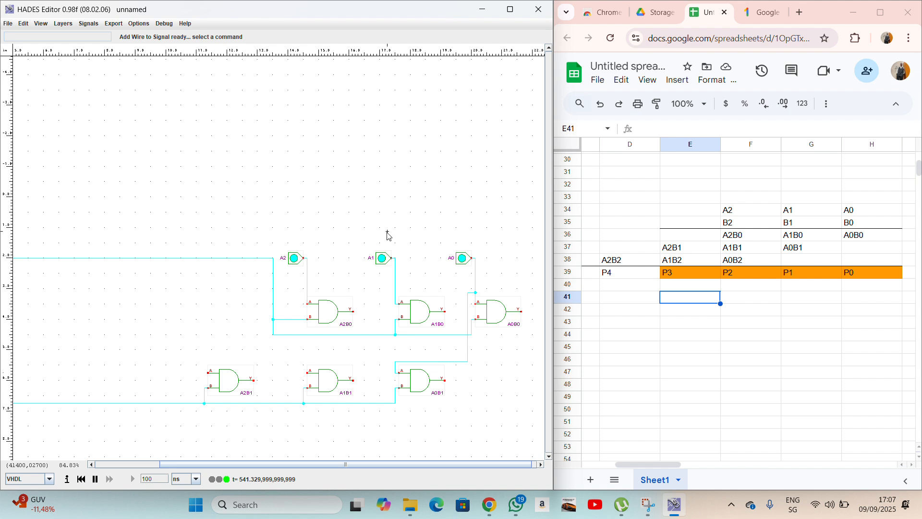
Branch the A1 line down to the A input of gate A1B1.
right_click(397, 308)
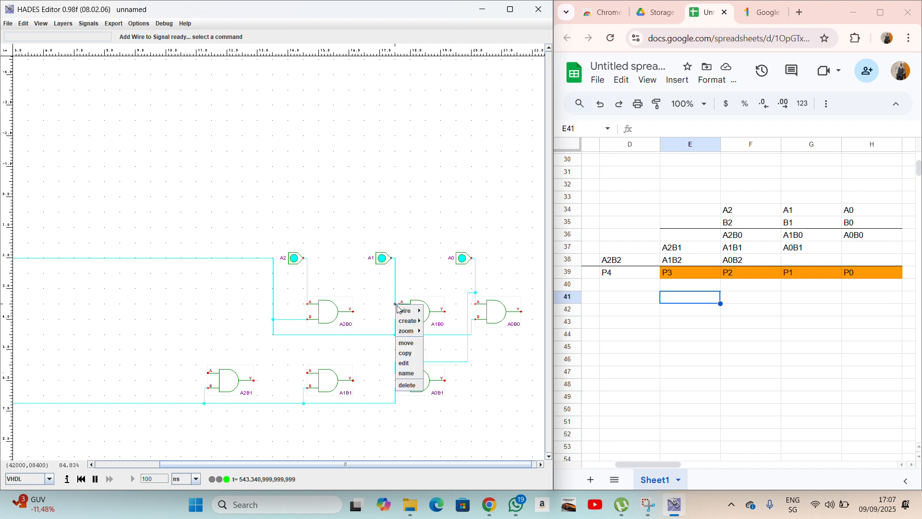
left_click(434, 328)
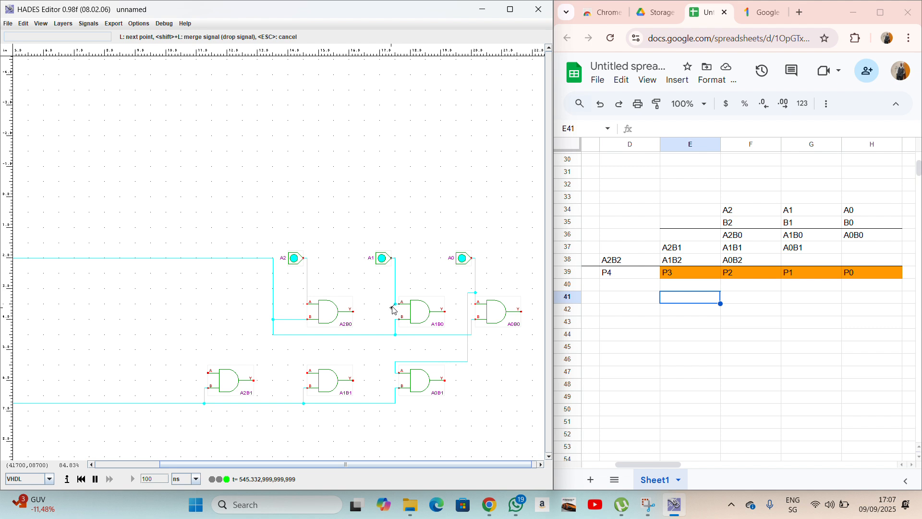
left_click(389, 307)
left_click(388, 363)
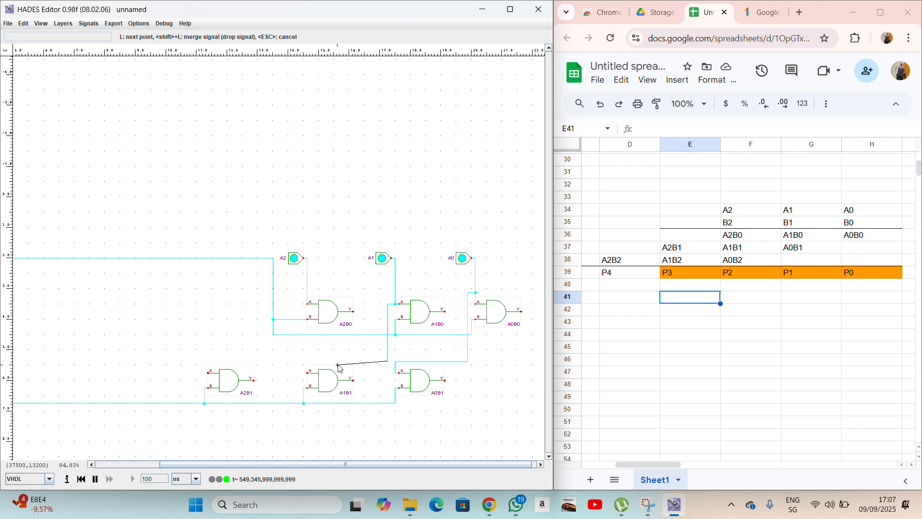
left_click(304, 374)
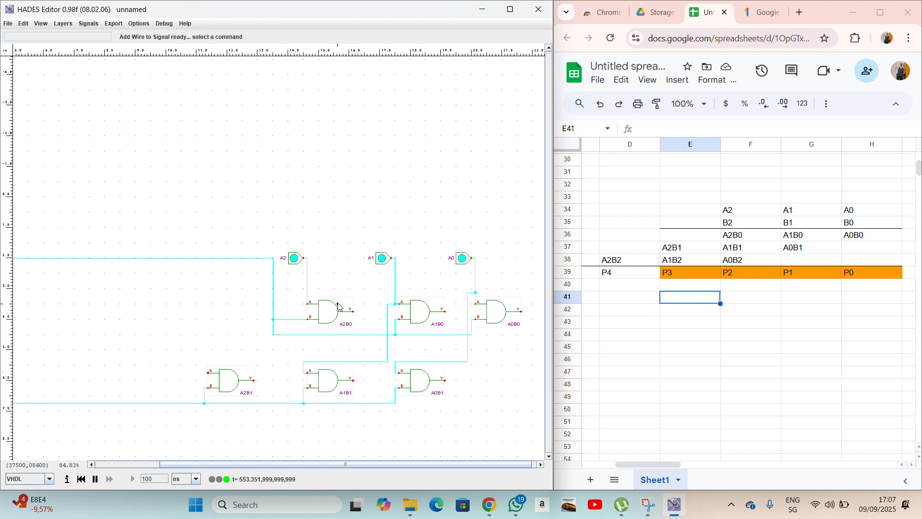
Branch the A2 line down to the A input of gate A2B1.
right_click(308, 293)
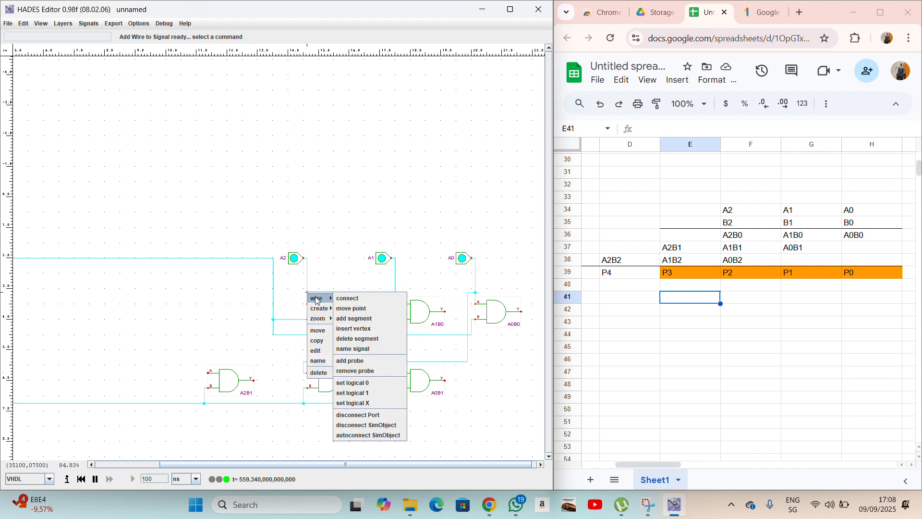
left_click(336, 306)
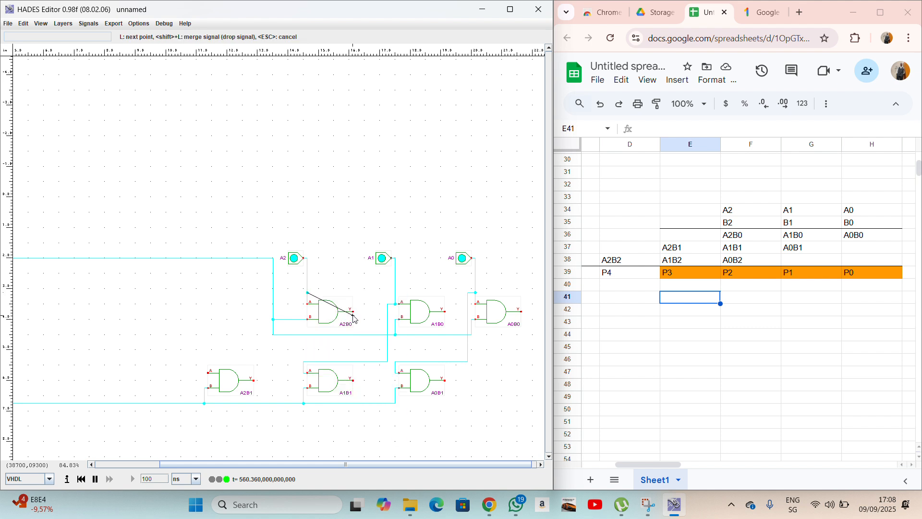
left_click(299, 292)
left_click(300, 362)
left_click(205, 361)
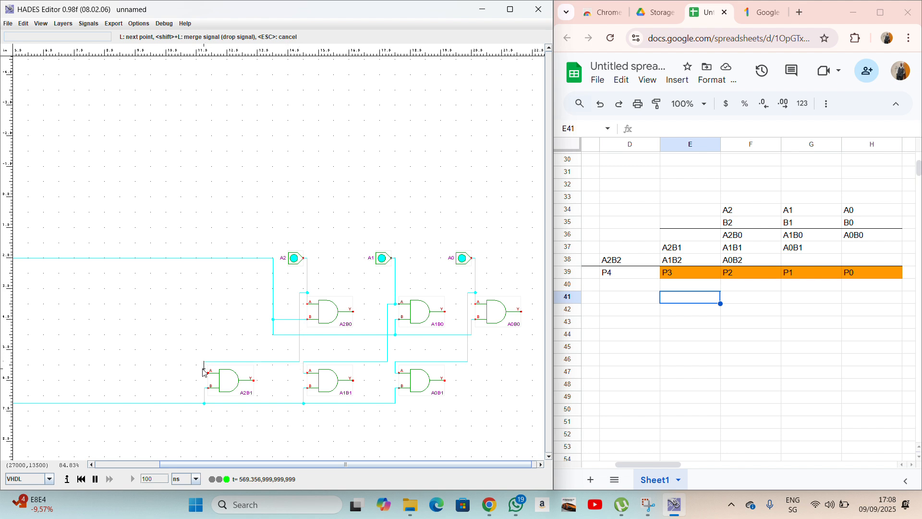
left_click(207, 372)
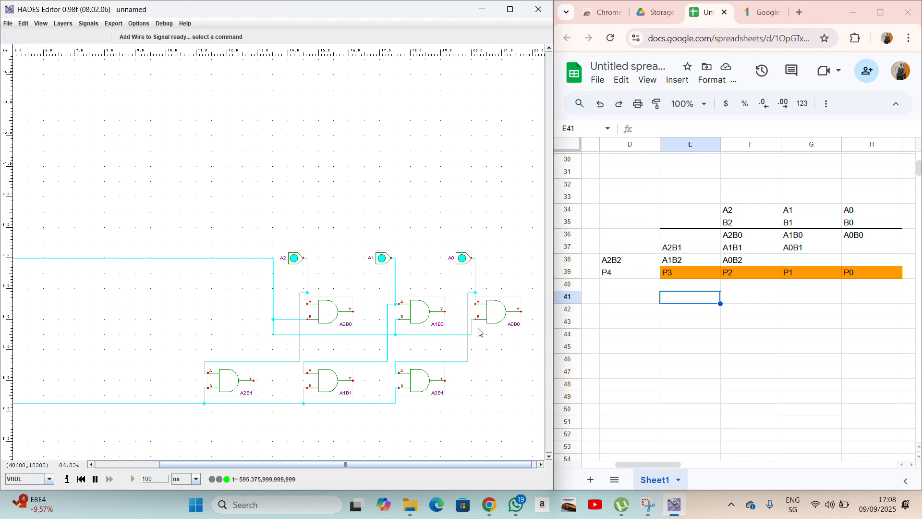
scroll(480, 332, "right", 2)
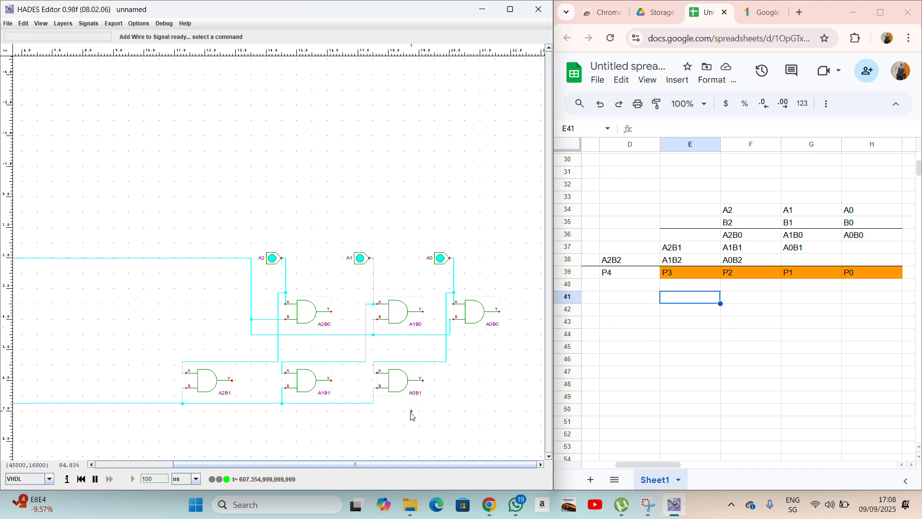
scroll(408, 412, "down", 2)
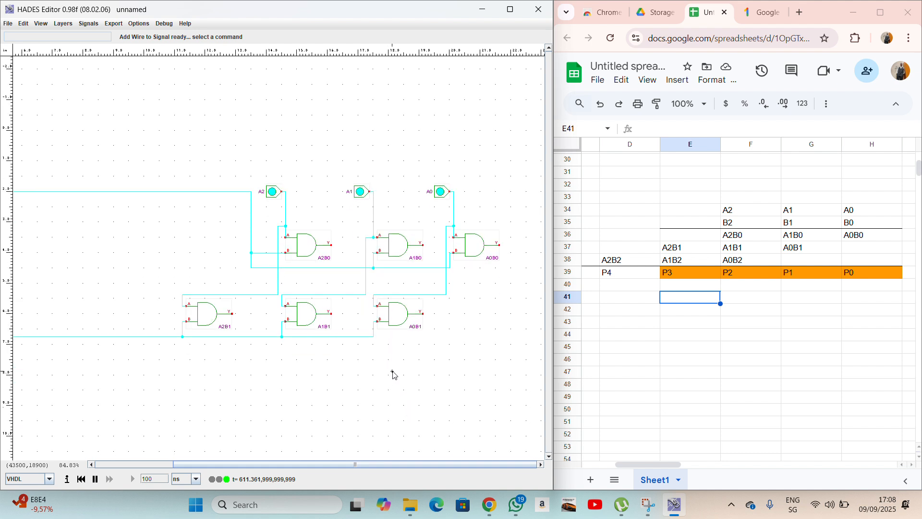
right_click(393, 368)
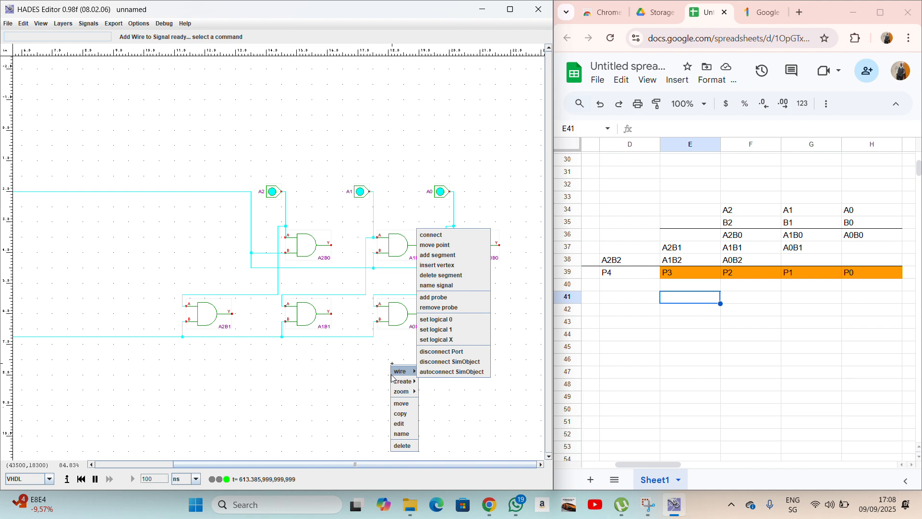
mouse_move(402, 381)
left_click(379, 378)
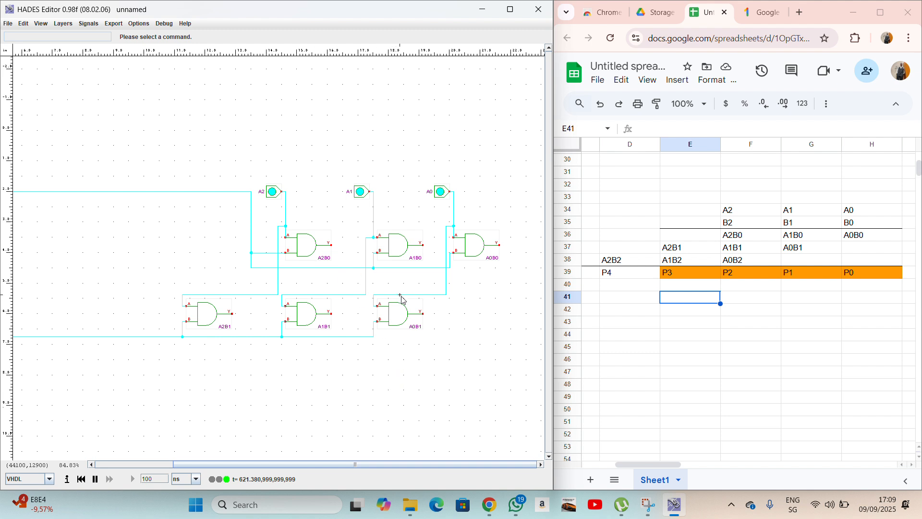
Save the multiplier schematic as circuit.hds, then open the HA.hds half-adder design.
left_click(8, 24)
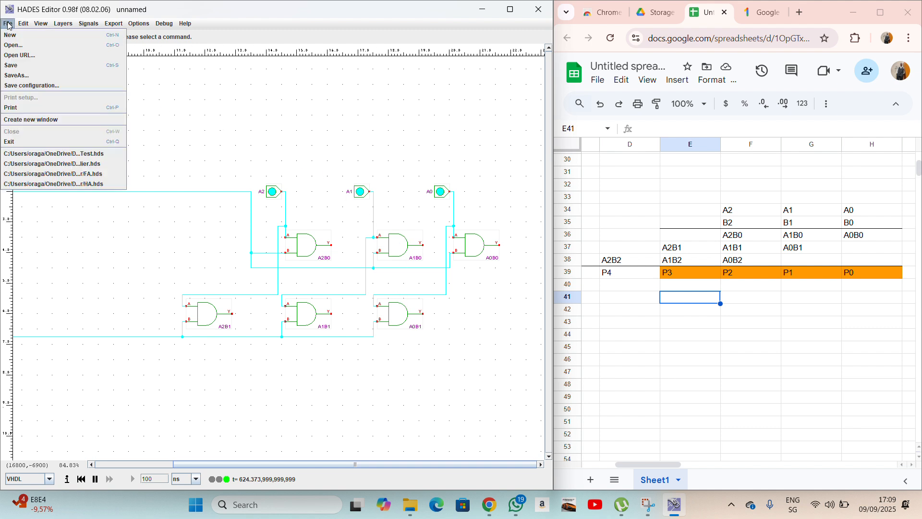
left_click(27, 45)
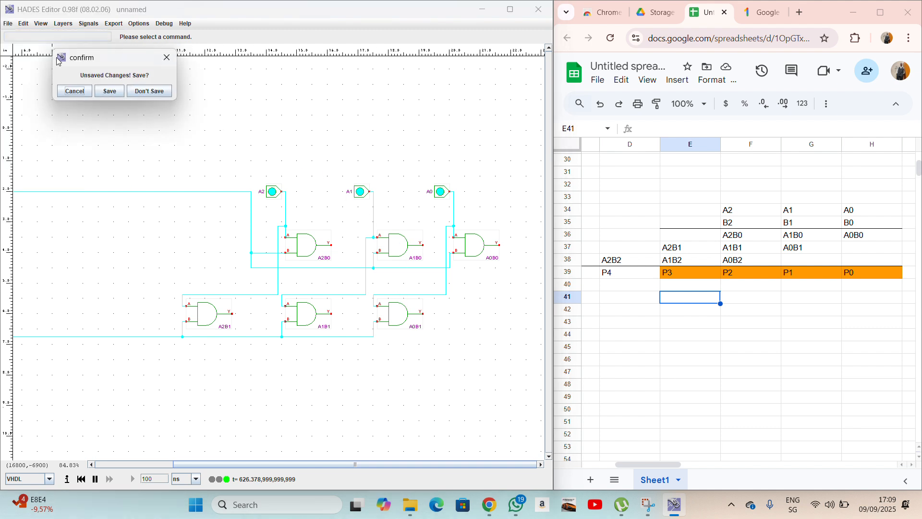
left_click(114, 91)
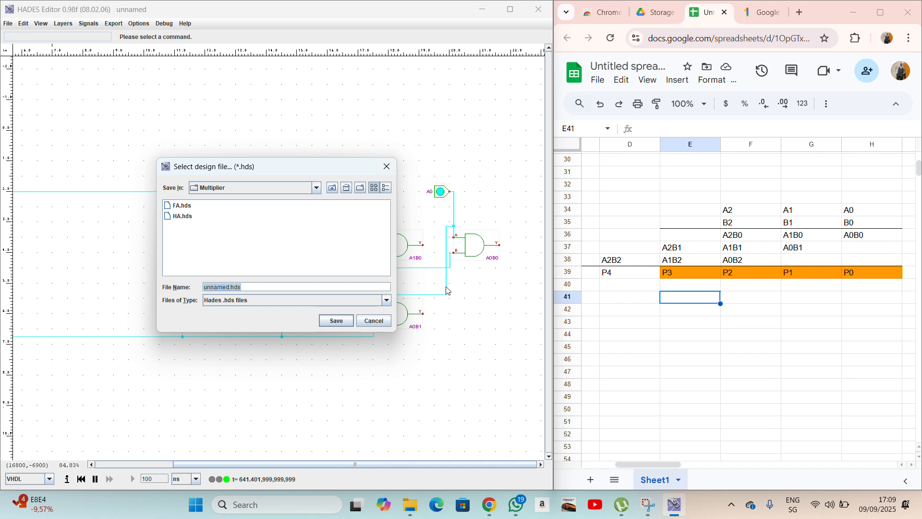
type("circuit")
left_click(351, 323)
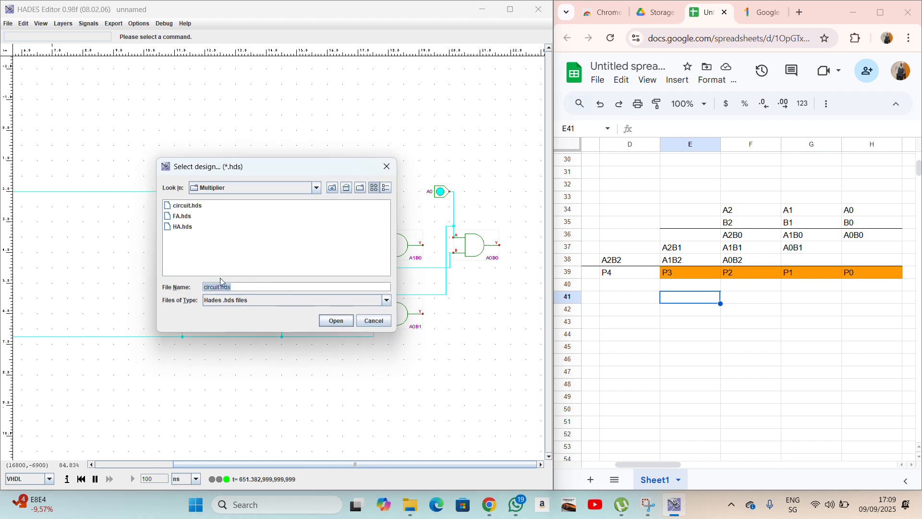
double_click(180, 227)
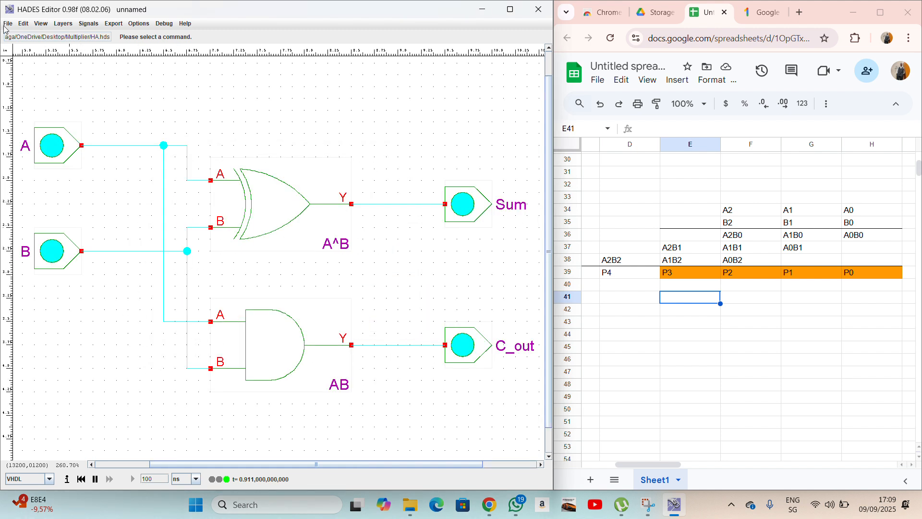
Open the FA.hds full-adder design from the File menu.
left_click(22, 24)
left_click(42, 90)
left_click(8, 24)
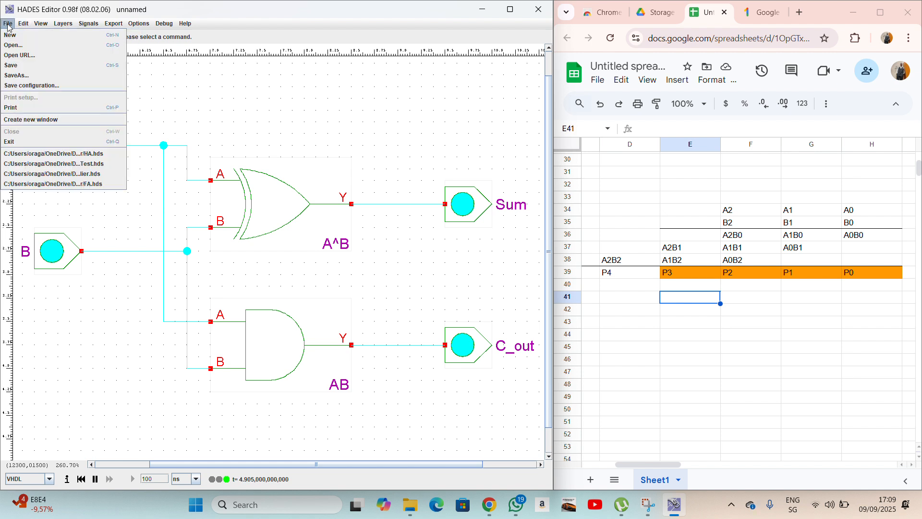
left_click(22, 46)
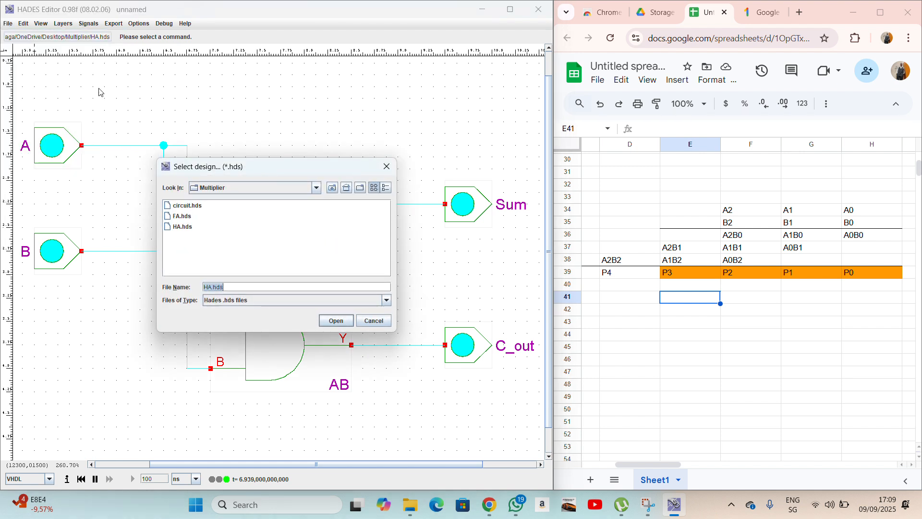
double_click(179, 216)
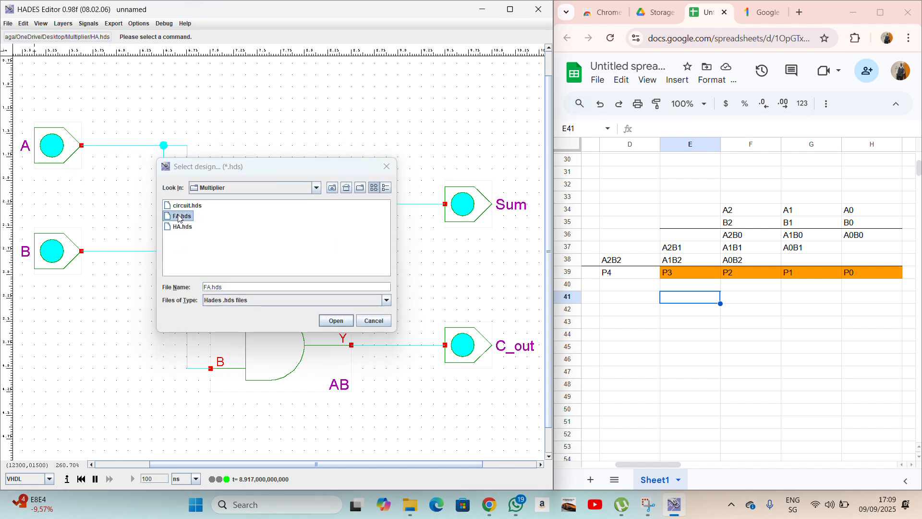
Reopen circuit.hds from the Multiplier folder.
left_click(23, 24)
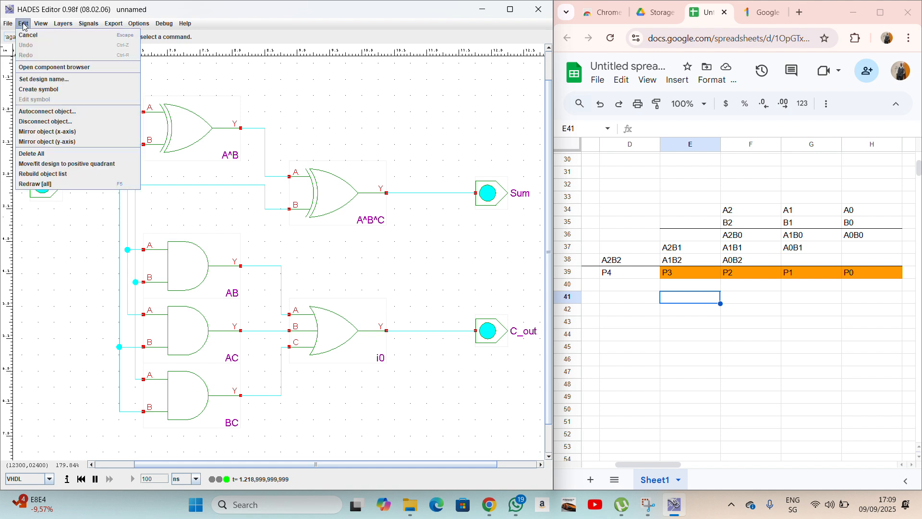
left_click(41, 76)
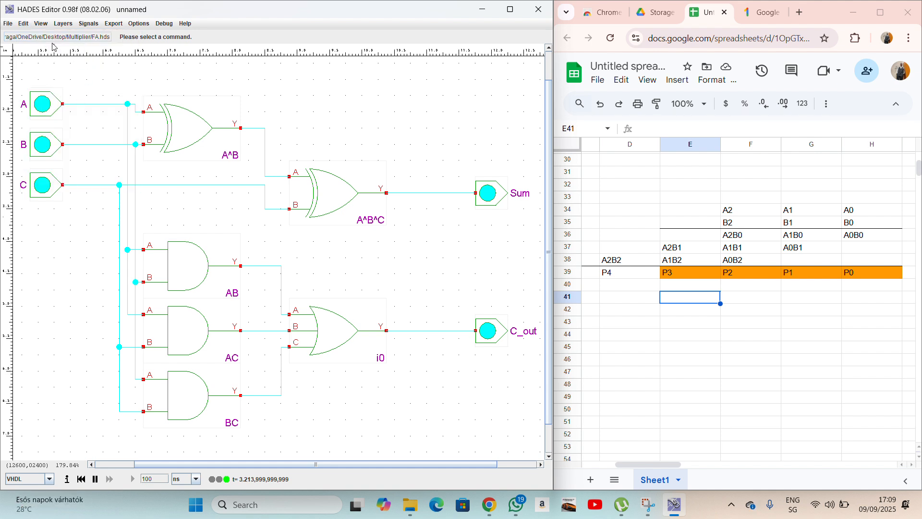
left_click(9, 24)
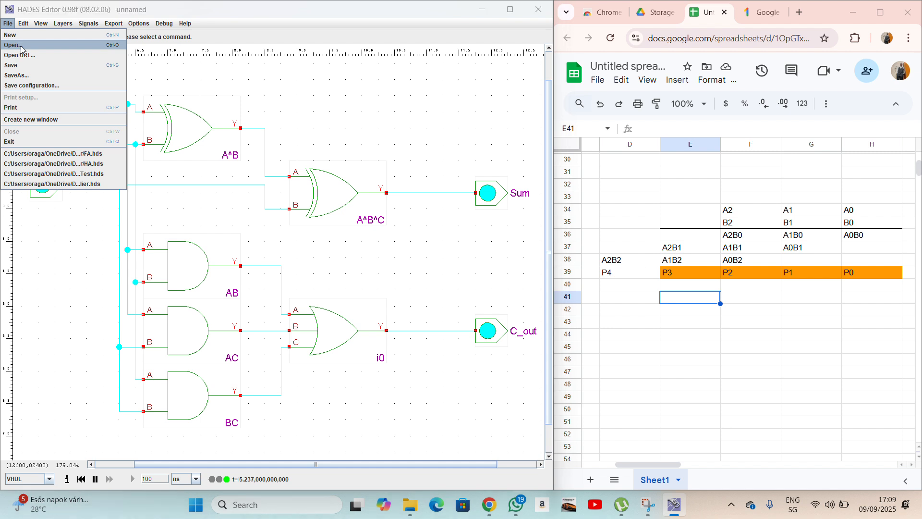
left_click(19, 46)
double_click(186, 208)
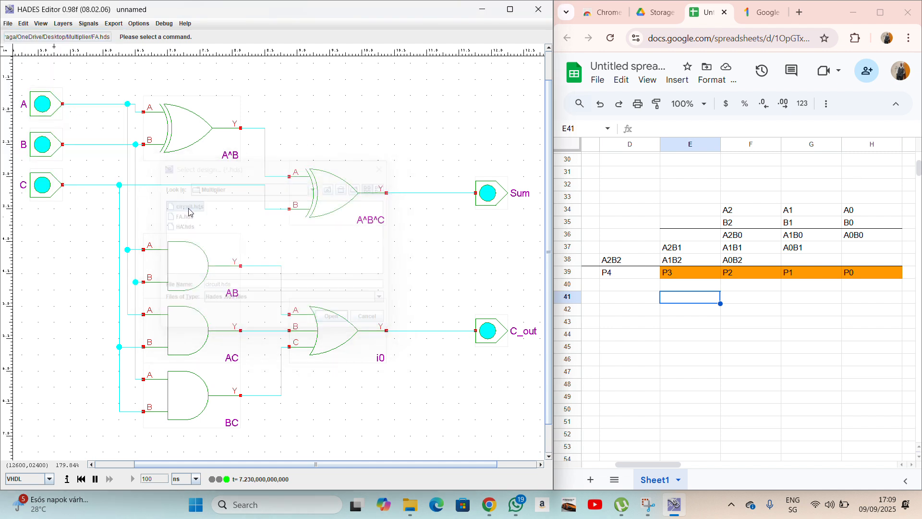
Insert the HA.hds half-adder subdesign as a block below gate A0B1.
right_click(442, 344)
mouse_move(448, 362)
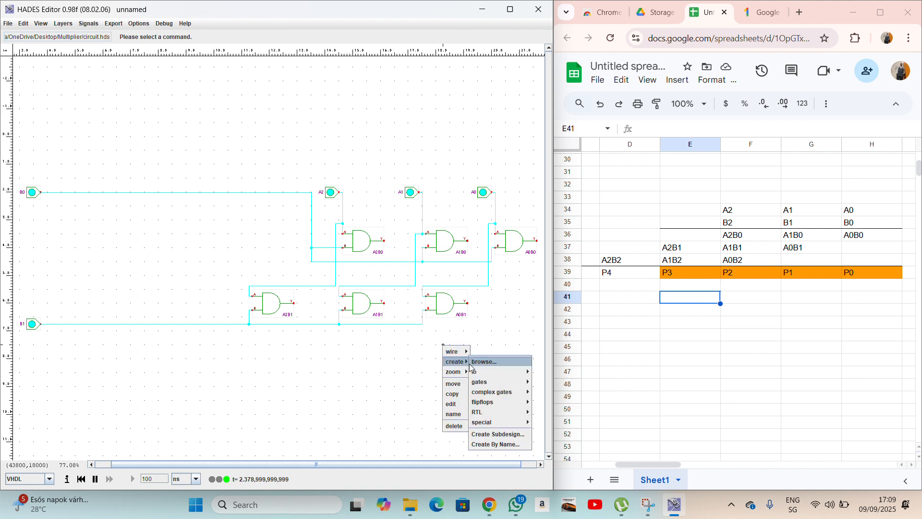
left_click(502, 435)
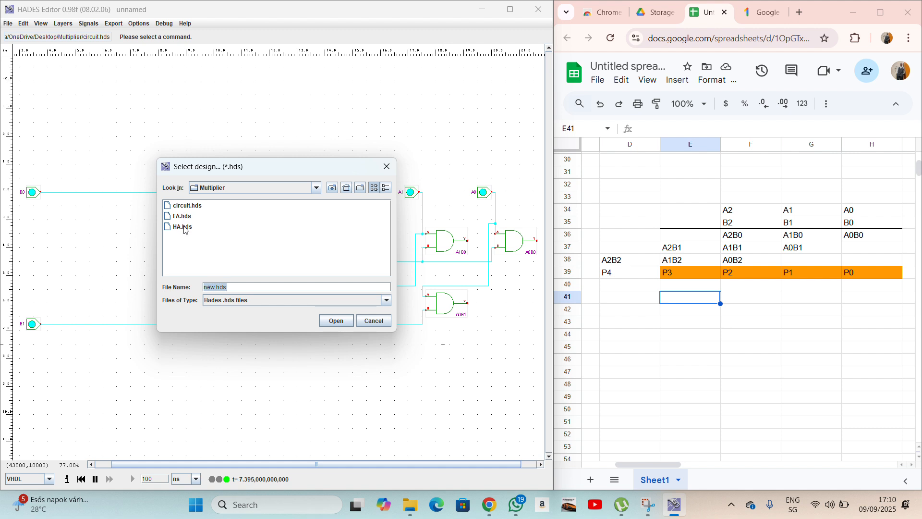
double_click(184, 227)
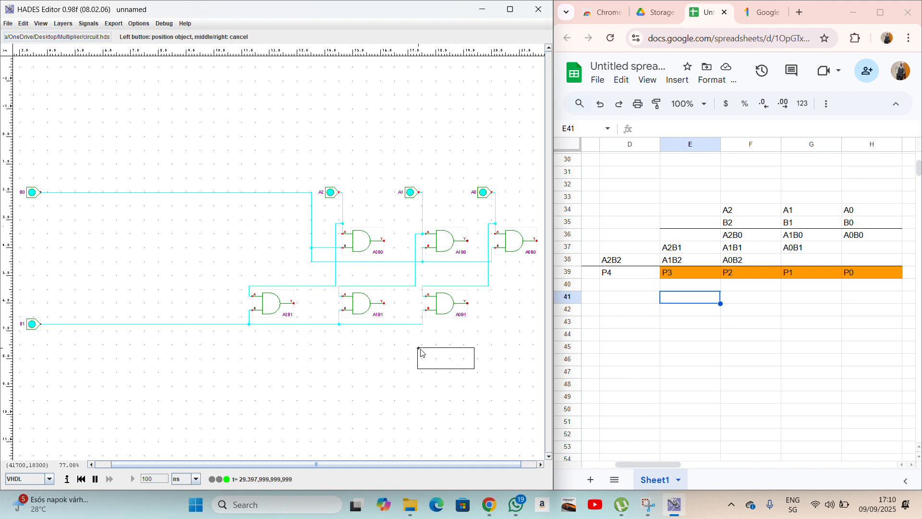
left_click(423, 346)
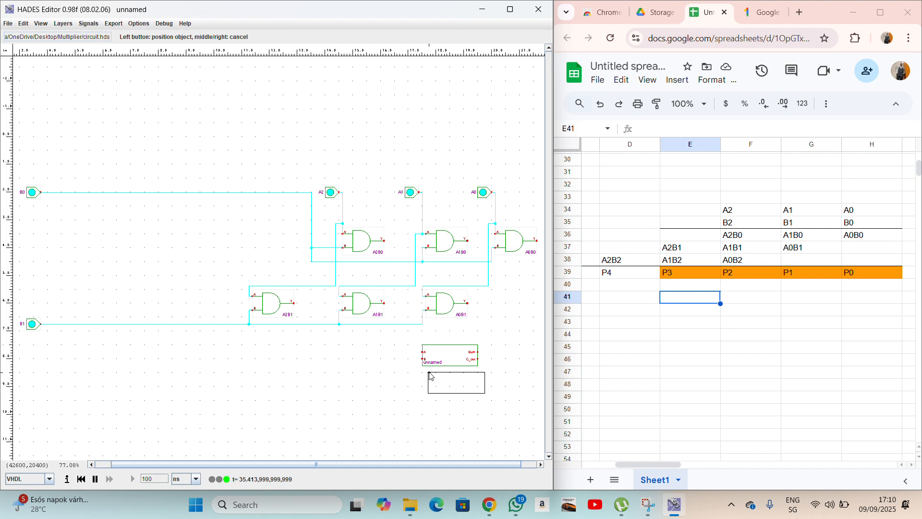
right_click(431, 376)
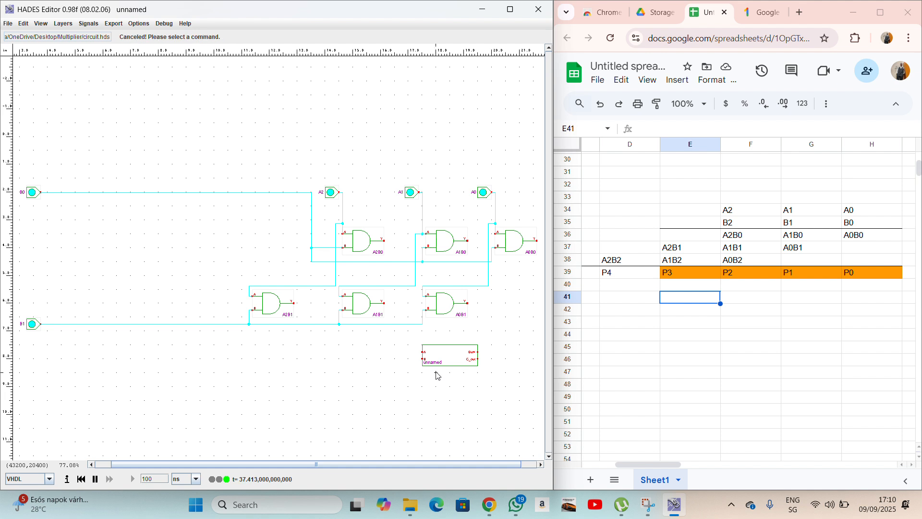
right_click(374, 336)
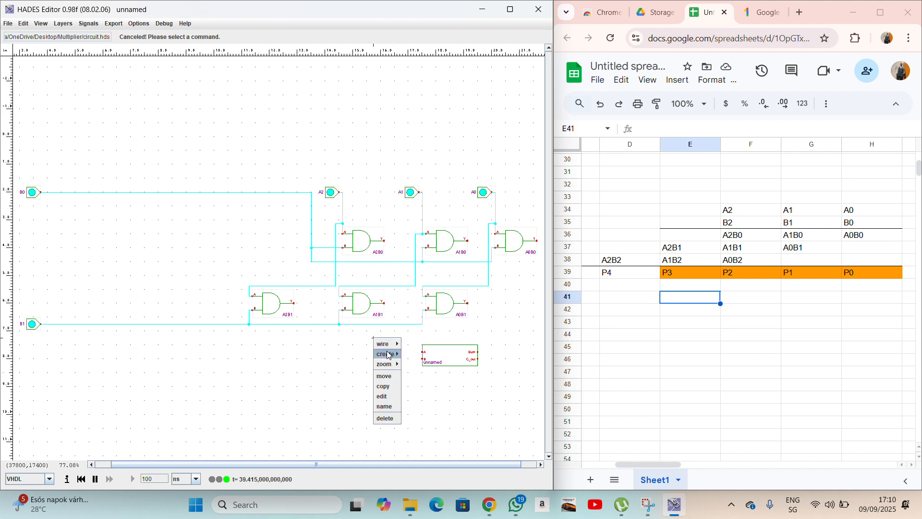
left_click(419, 364)
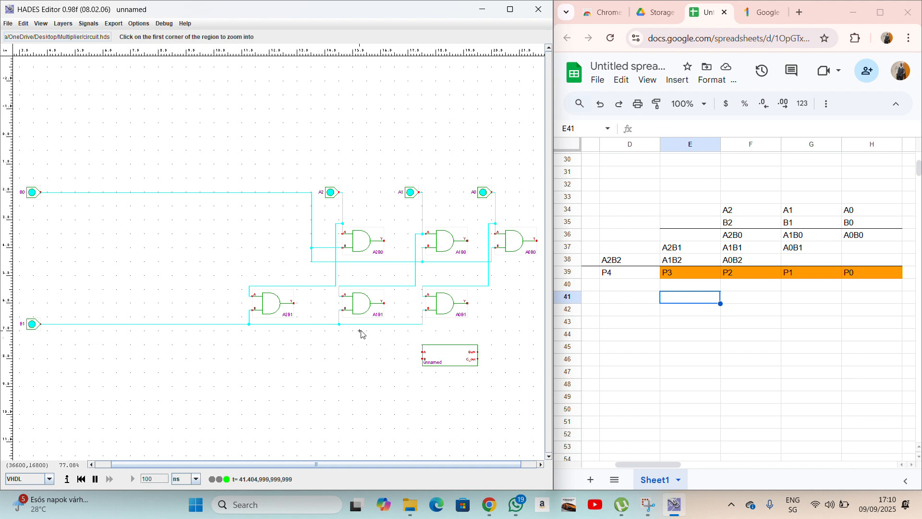
Zoom in and wire A1B0's output to the half adder's A input.
left_click(287, 206)
left_click(538, 445)
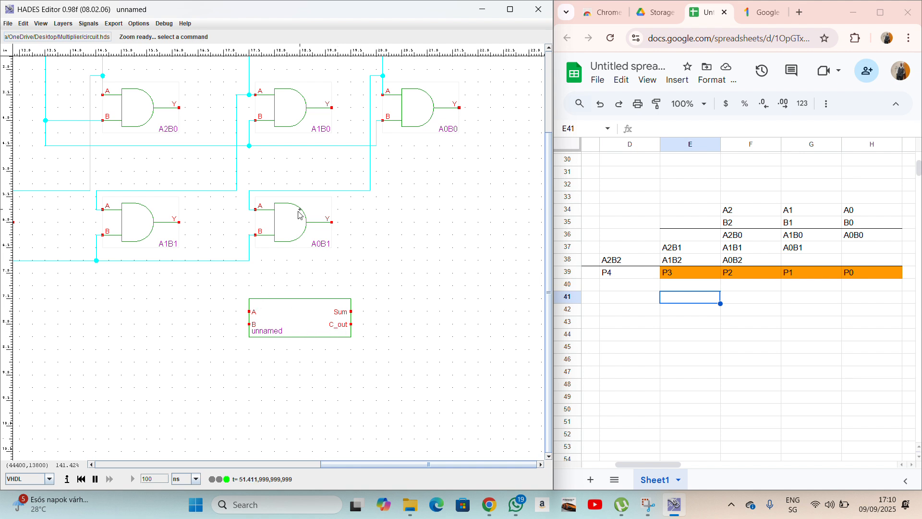
left_click(332, 108)
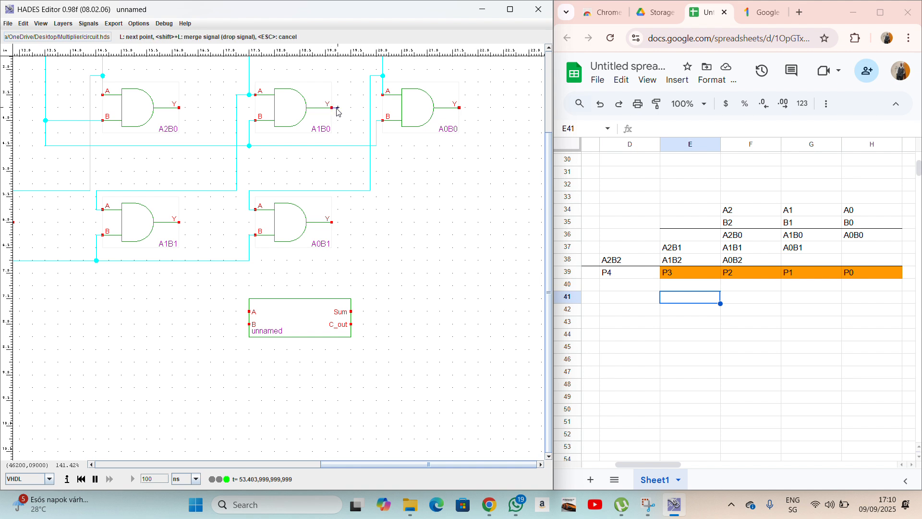
left_click(339, 184)
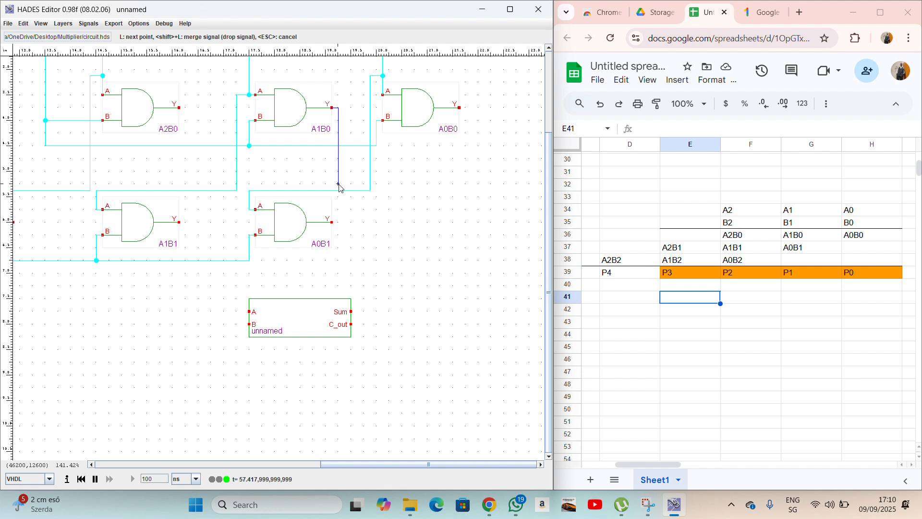
left_click(243, 184)
left_click(249, 312)
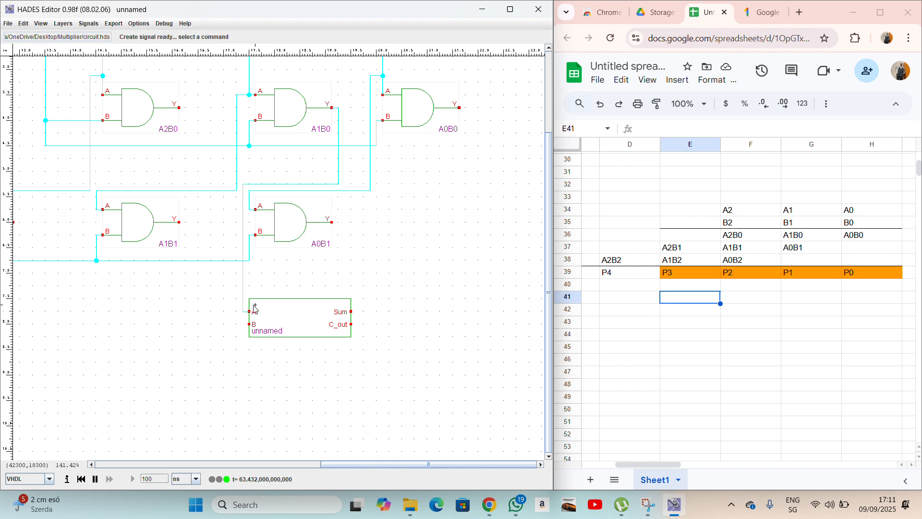
Wire A0B1's output around to the half adder's B input.
left_click(332, 223)
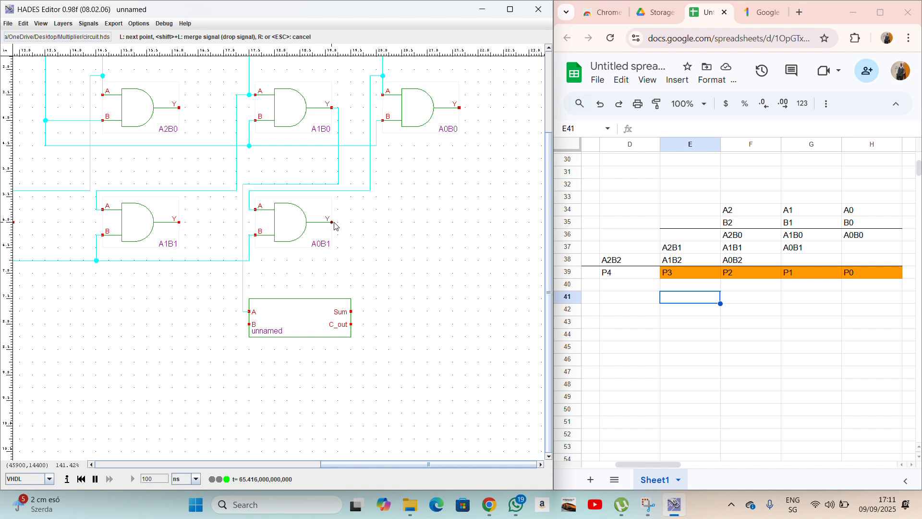
left_click(338, 223)
left_click(339, 267)
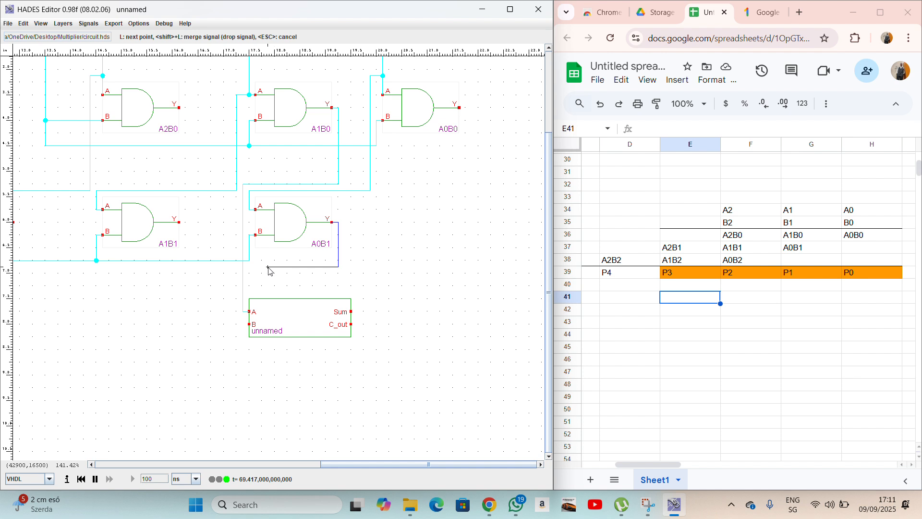
left_click(236, 267)
left_click(237, 324)
left_click(249, 324)
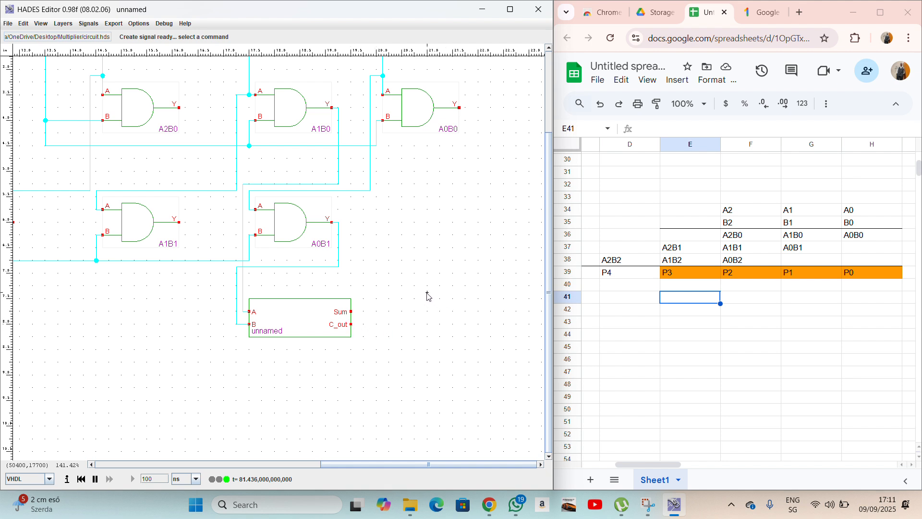
scroll(427, 295, "left", 2)
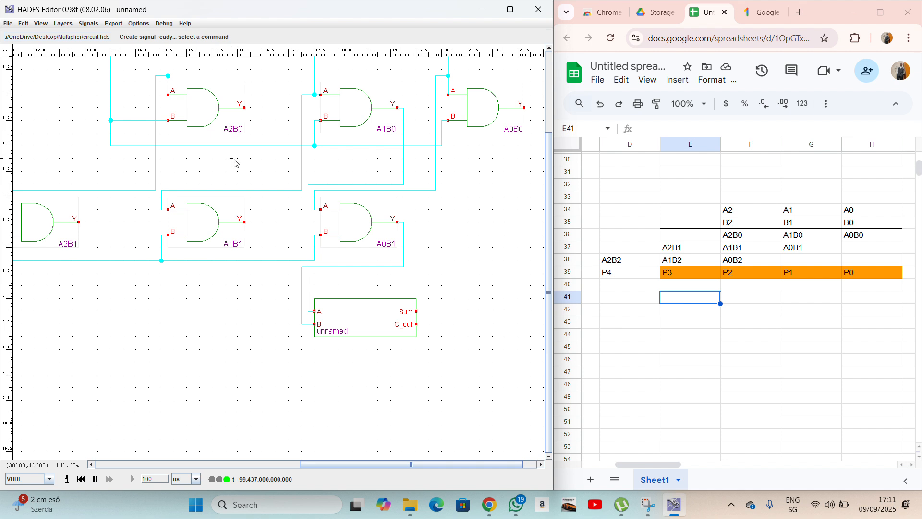
scroll(234, 179, "up", 3)
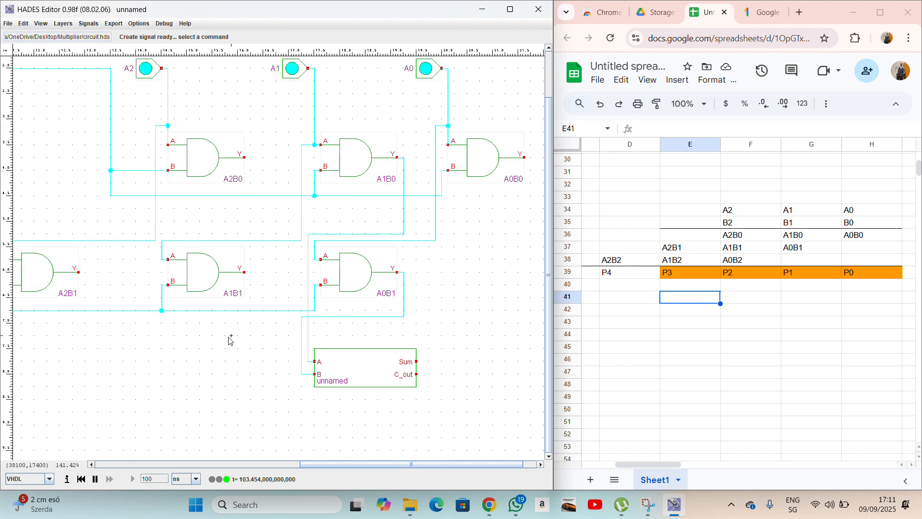
Add the full-adder subdesign FA.hds as unnamed1, left of the half adder.
right_click(191, 349)
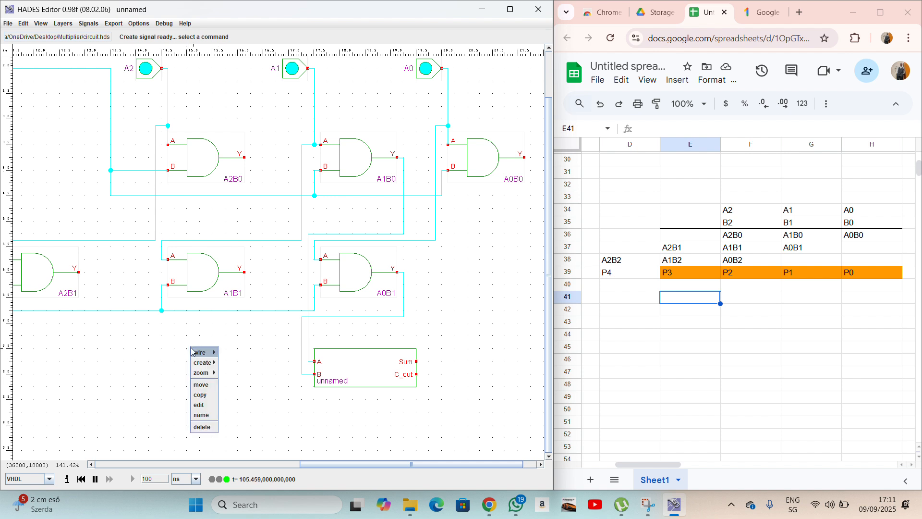
mouse_move(204, 363)
mouse_move(247, 374)
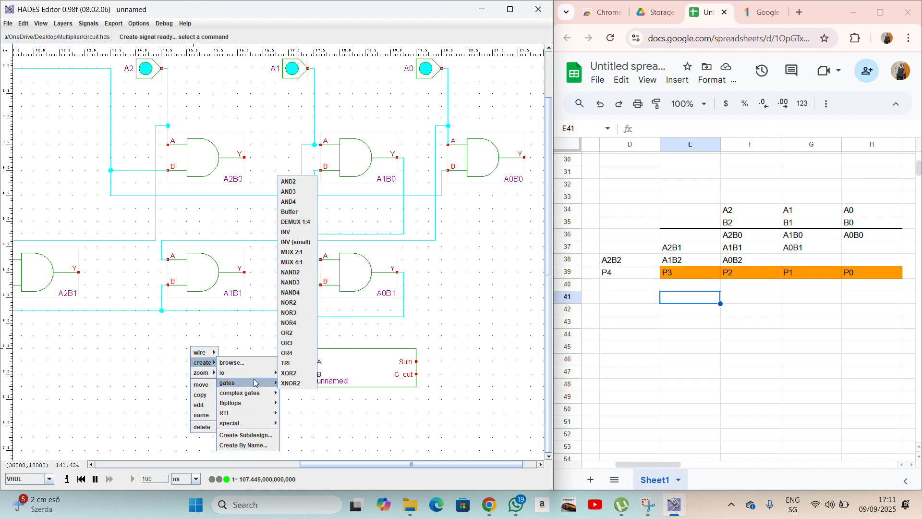
left_click(259, 438)
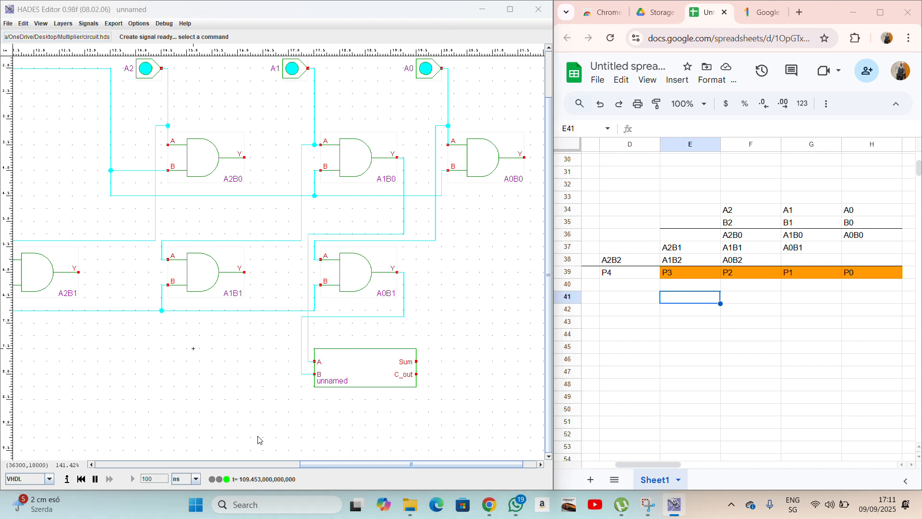
double_click(189, 219)
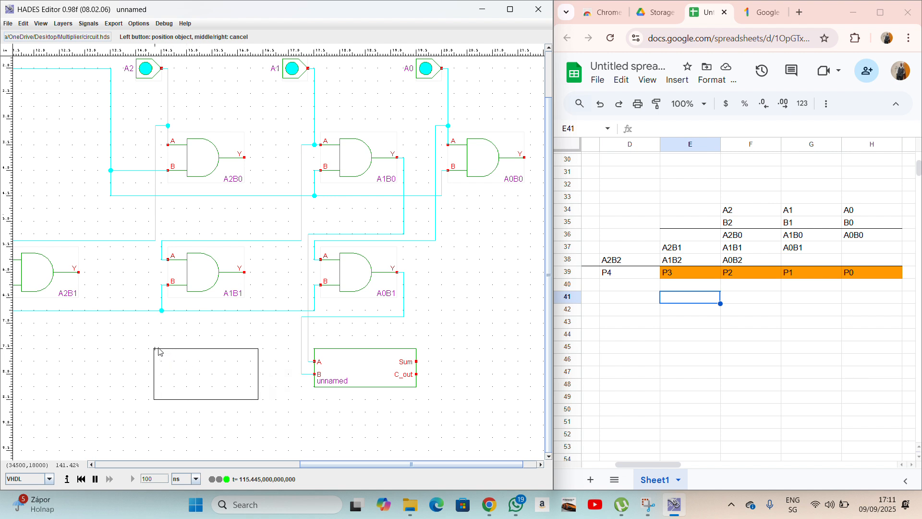
left_click(159, 352)
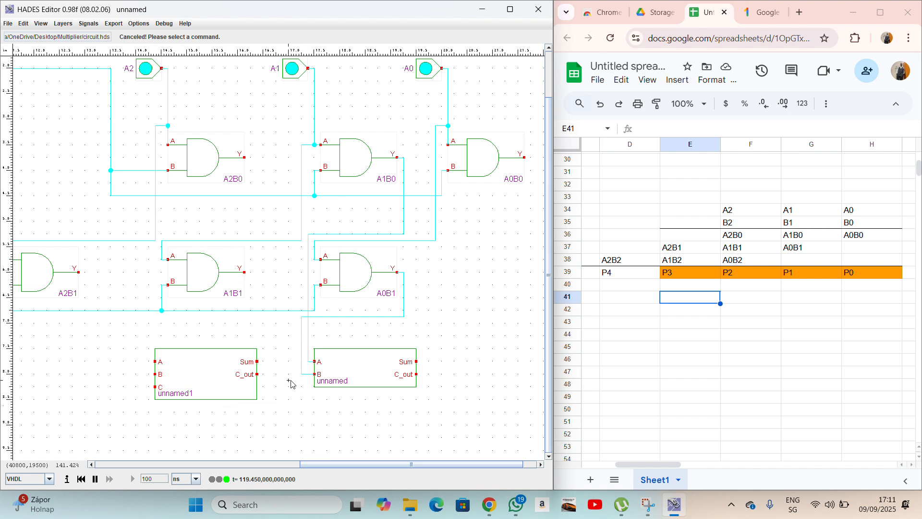
Wire the half adder's carry to unnamed1's C input and A2B0's output to its A input.
left_click(417, 378)
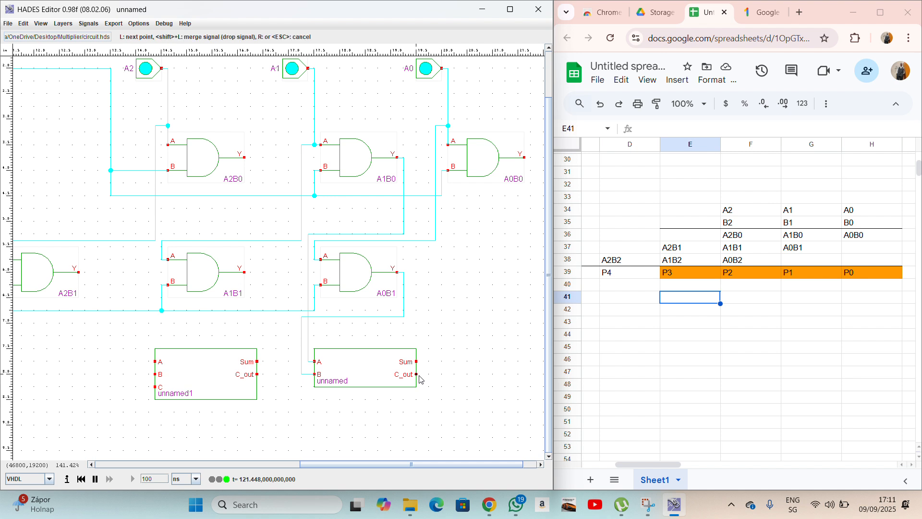
left_click(422, 407)
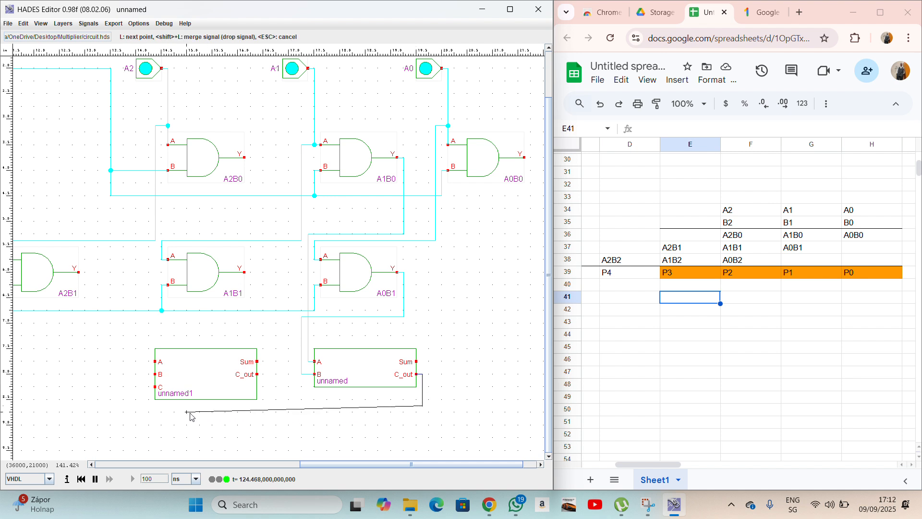
left_click(156, 388)
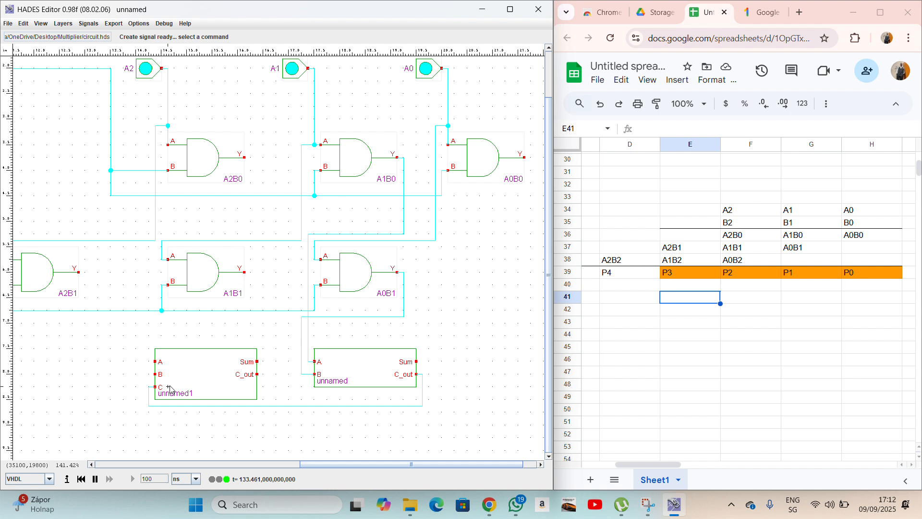
left_click(244, 157)
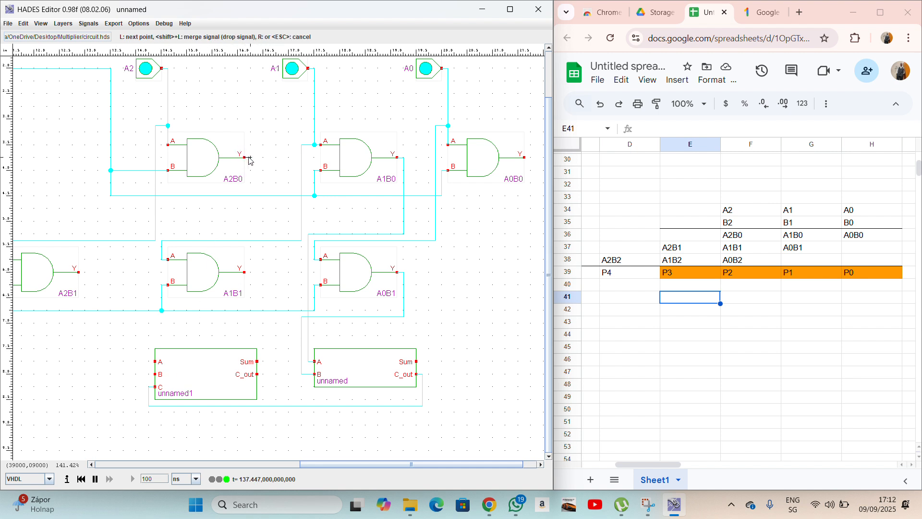
left_click(250, 191)
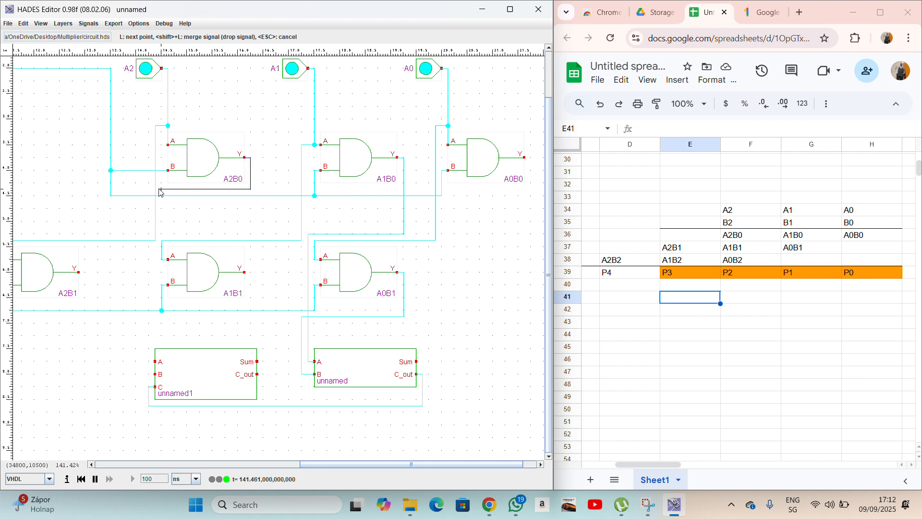
left_click(149, 189)
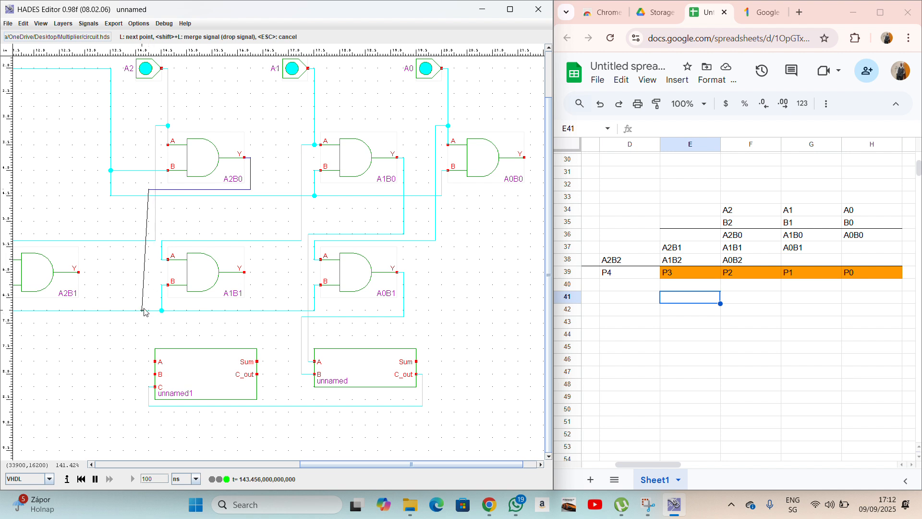
left_click(149, 363)
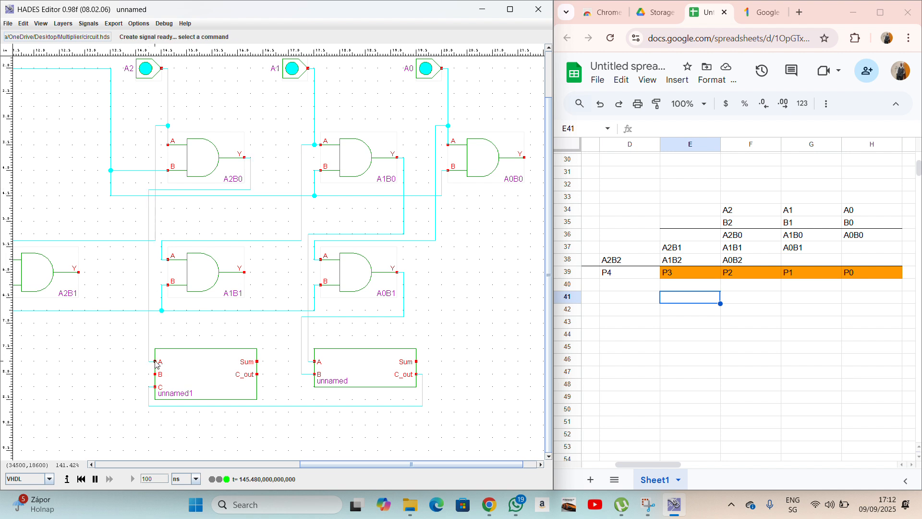
Route A1B1's Y output down and left into unnamed1's B input.
left_click(244, 273)
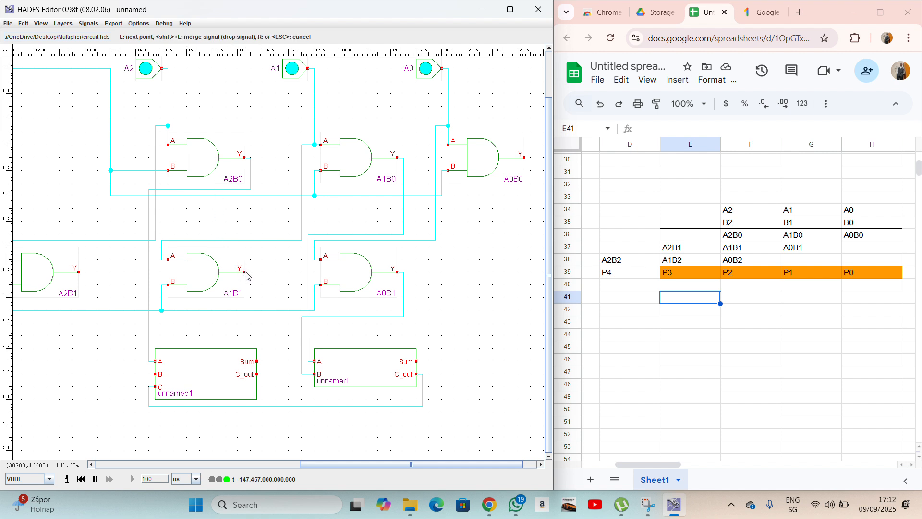
left_click(250, 316)
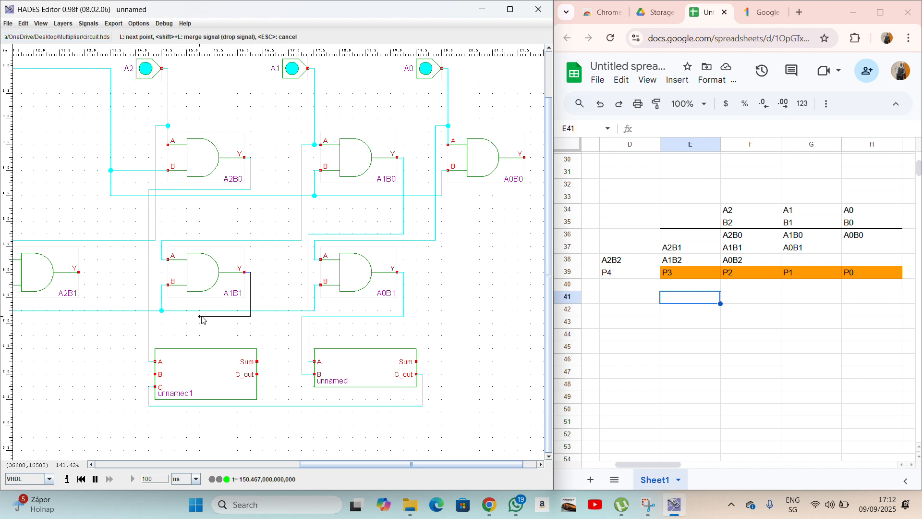
left_click(143, 317)
left_click(154, 375)
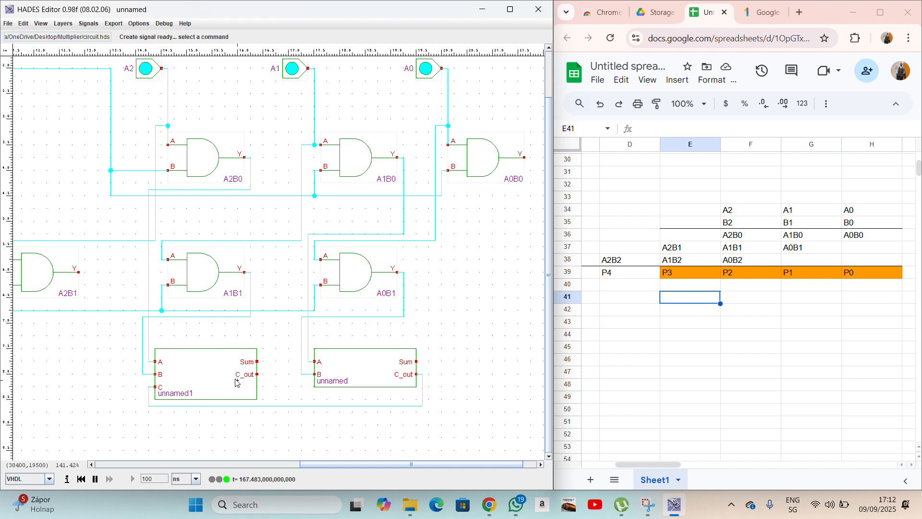
scroll(238, 390, "left", 2)
scroll(219, 355, "left", 2)
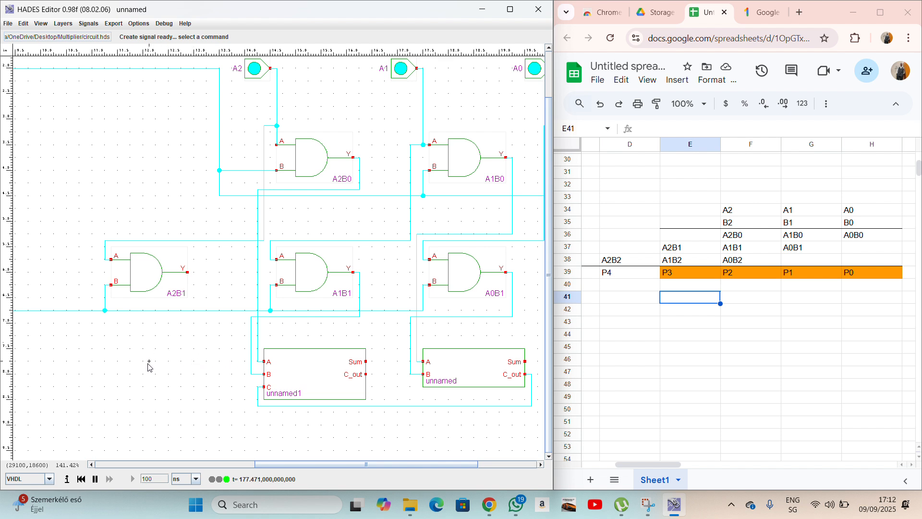
Copy the adder as unnamed2 to the left and wire unnamed1's carry-out to its B input.
right_click(449, 370)
left_click(460, 418)
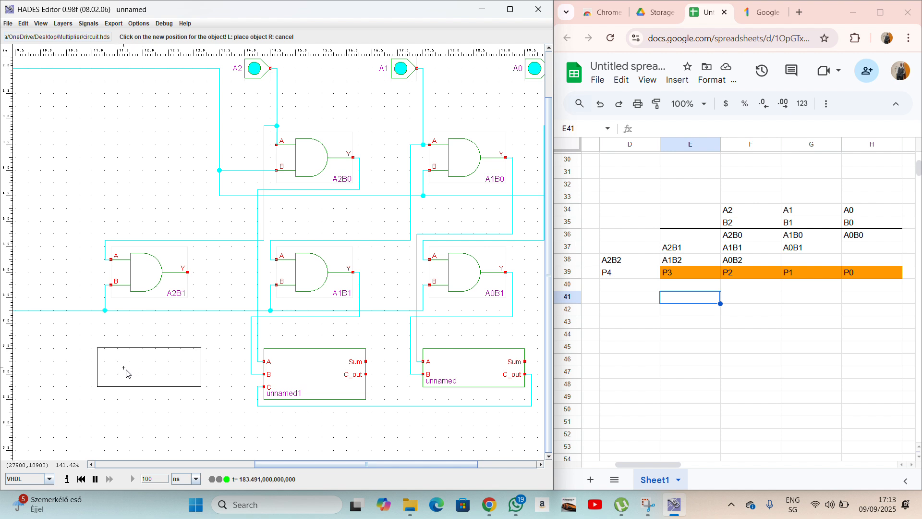
left_click(128, 373)
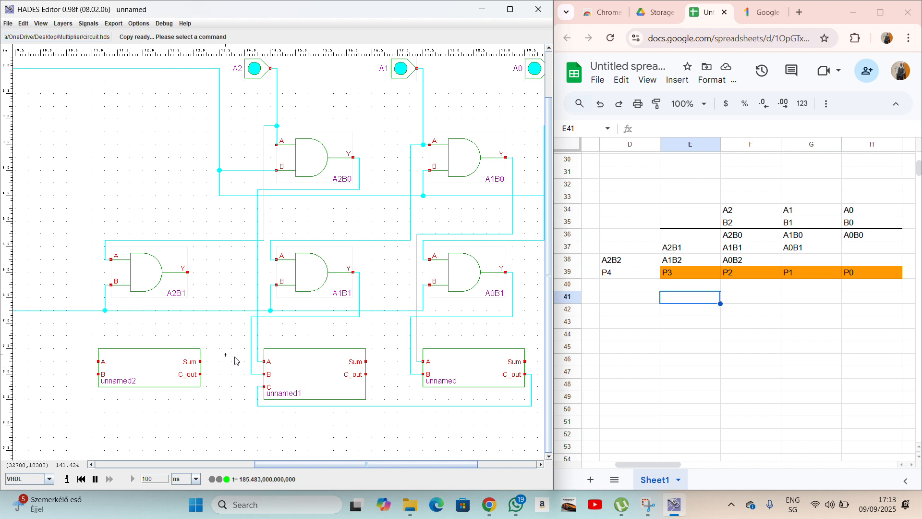
left_click(366, 375)
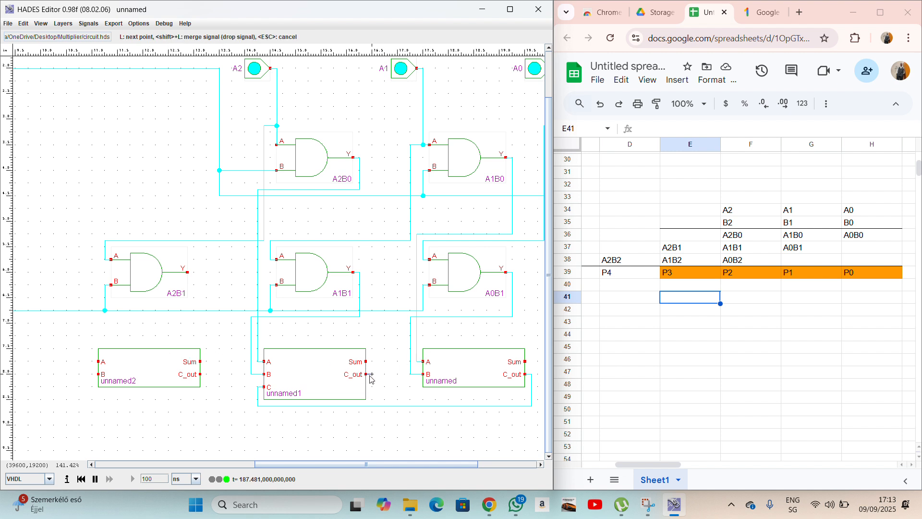
left_click(372, 413)
left_click(92, 412)
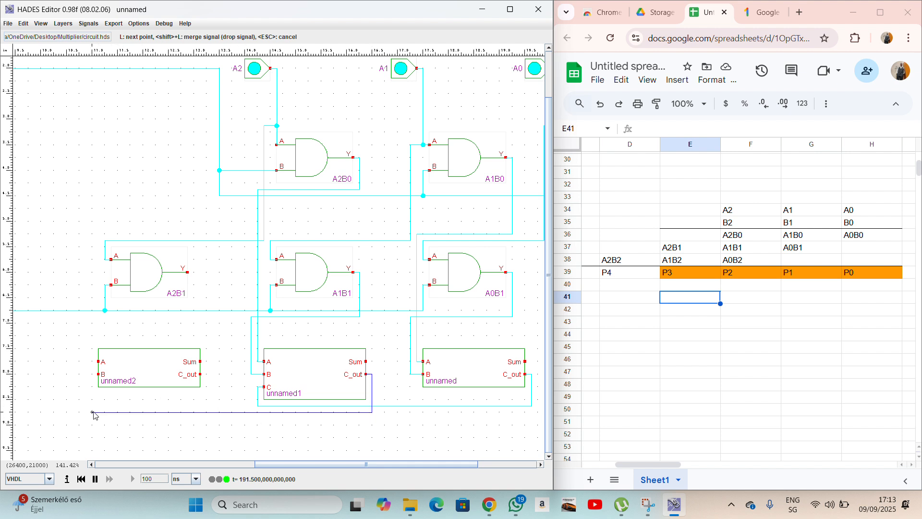
left_click(97, 375)
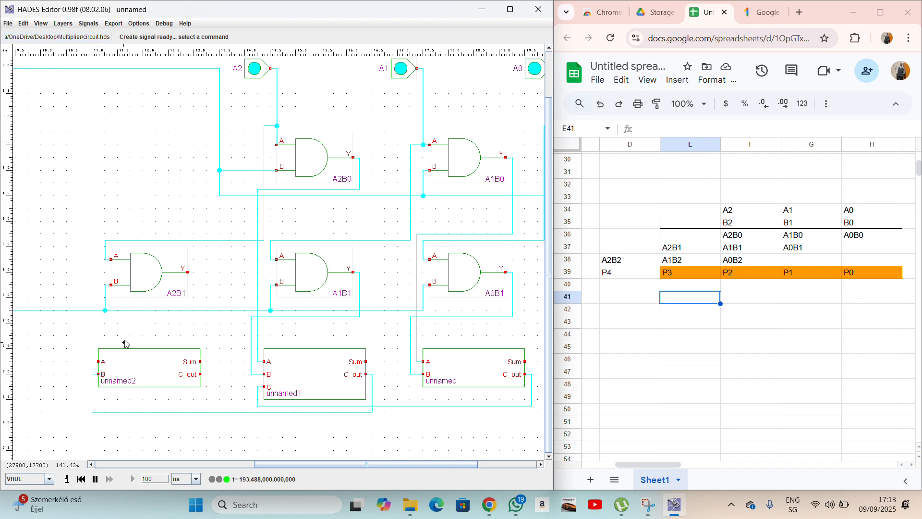
Wire A2B1's output to unnamed2's A input.
left_click(188, 273)
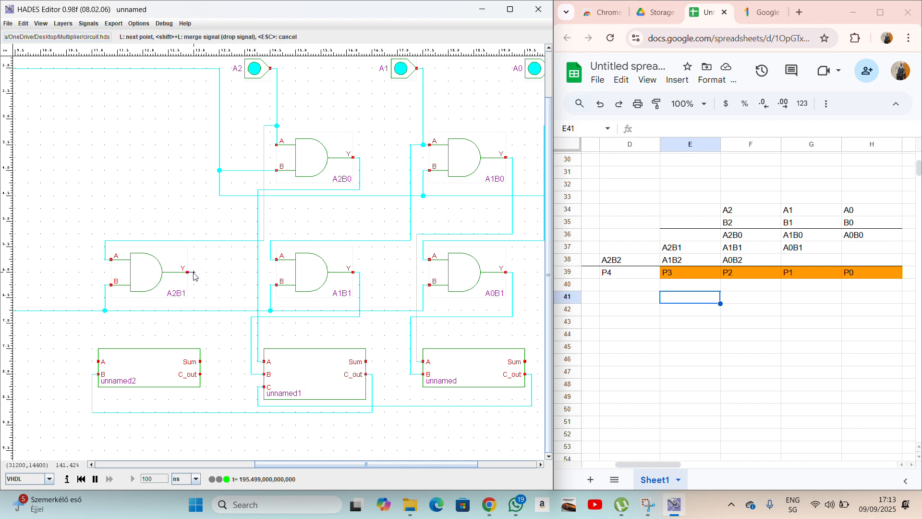
left_click(194, 342)
left_click(95, 344)
left_click(100, 363)
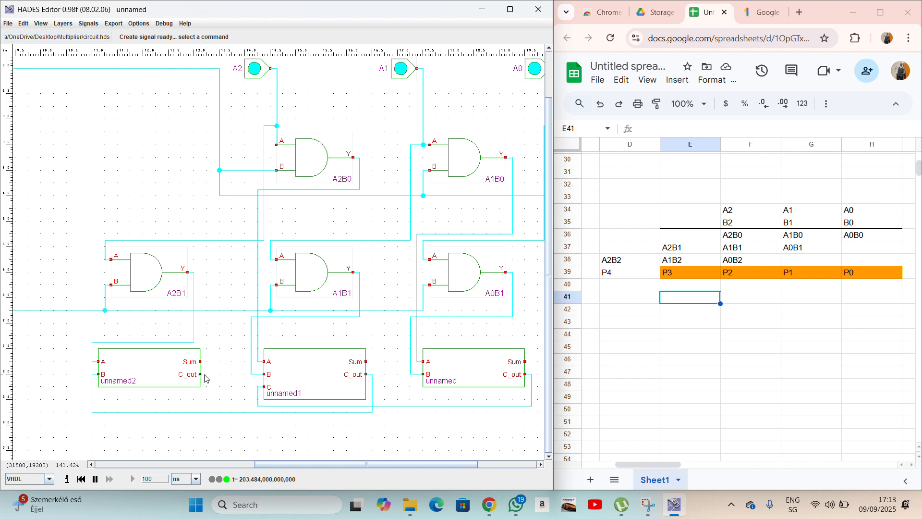
left_click(234, 372)
key("Left")
key("Left")
key("Left")
key("Left")
key("Left")
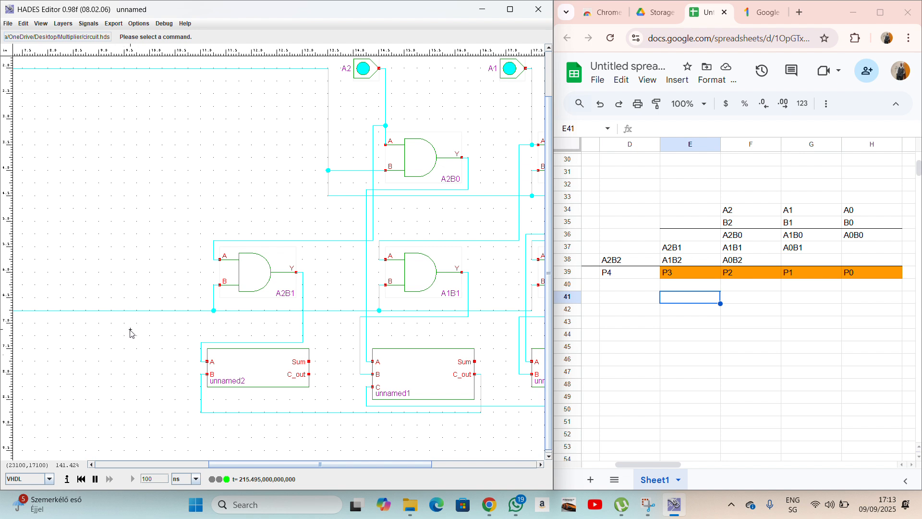
Duplicate input B1 and place the copy below it as B2.
scroll(336, 315, "right", 3)
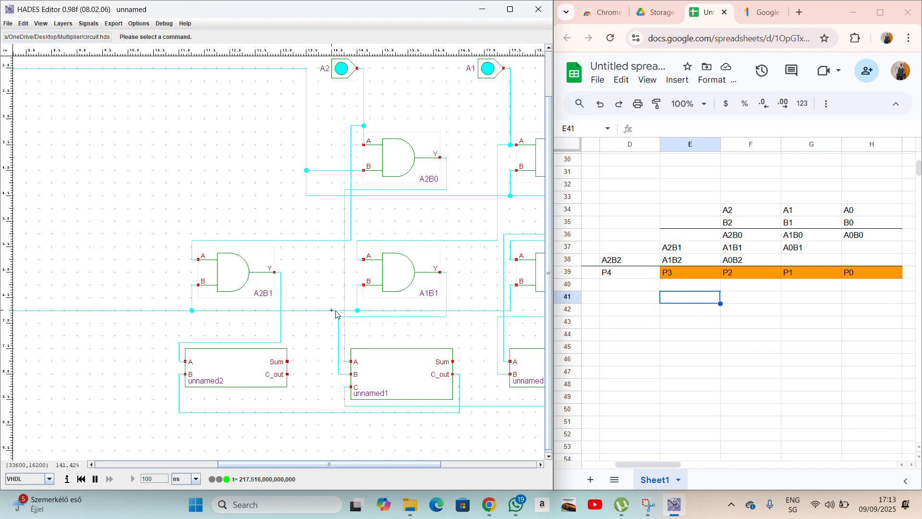
scroll(353, 319, "right", 6)
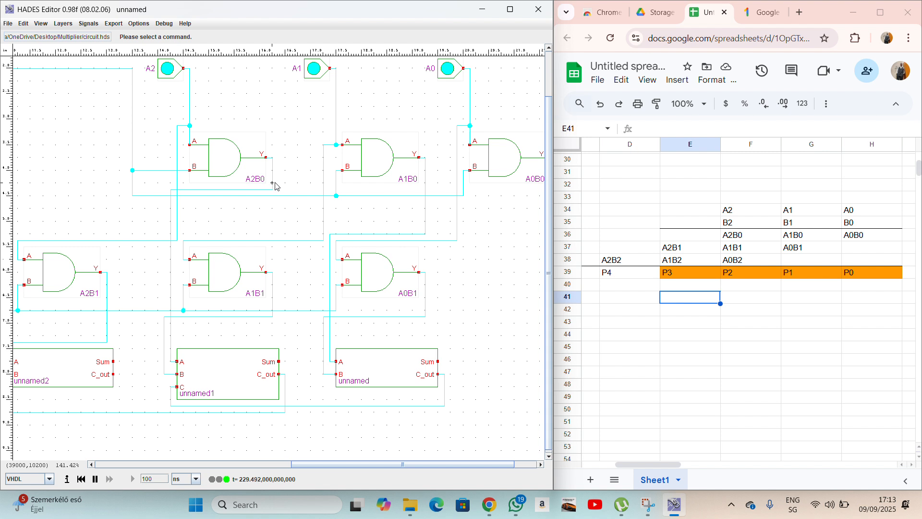
scroll(278, 187, "left", 10)
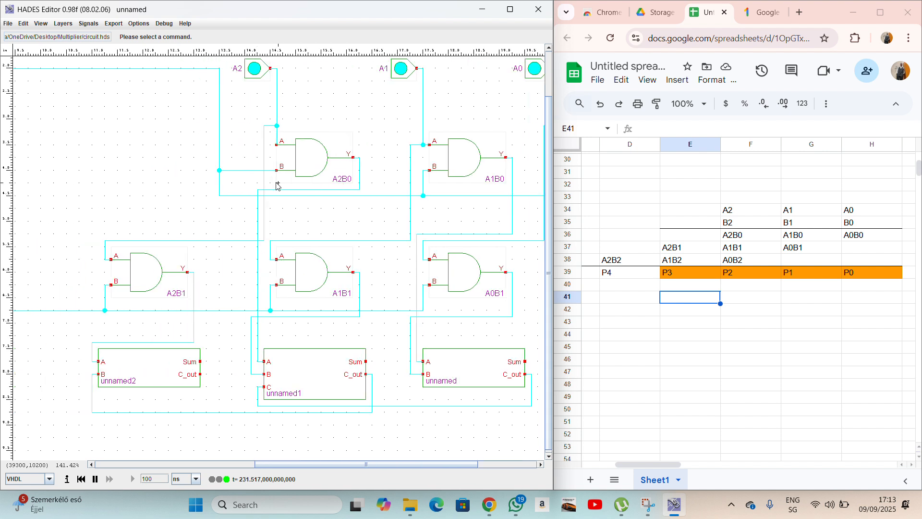
scroll(278, 186, "left", 9)
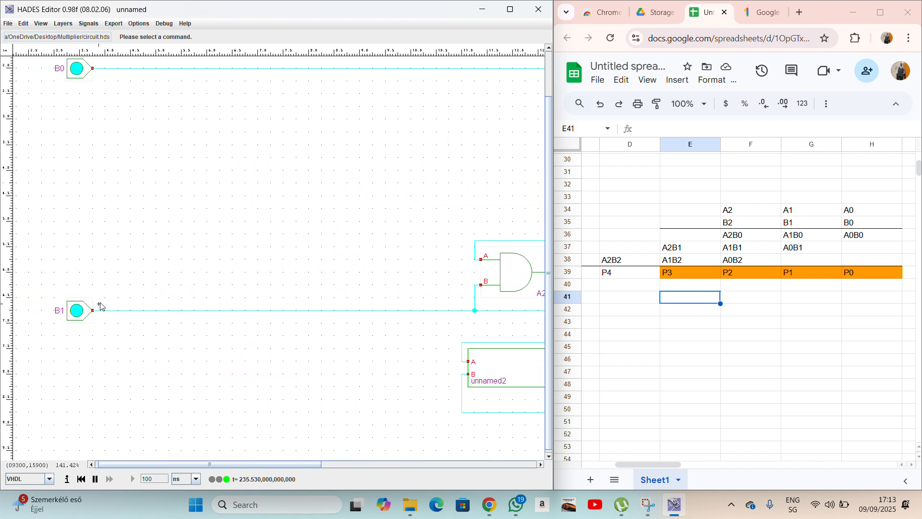
right_click(78, 311)
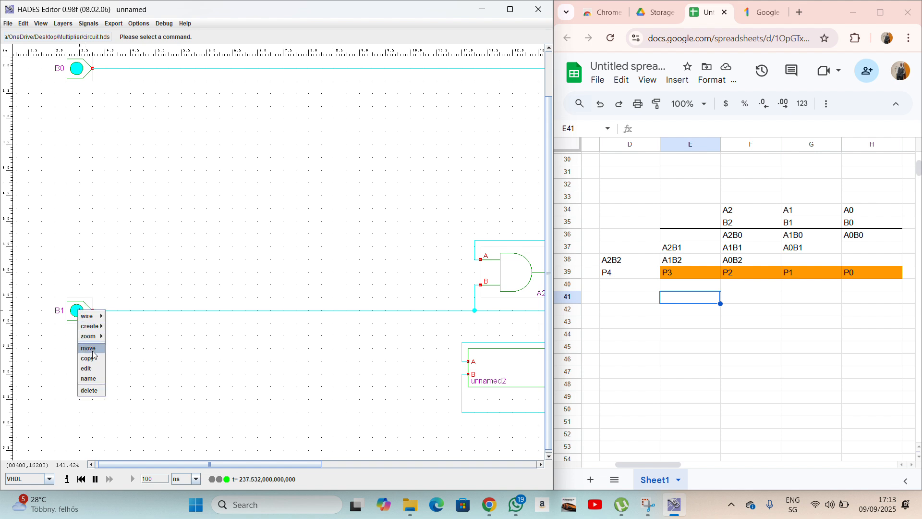
left_click(89, 349)
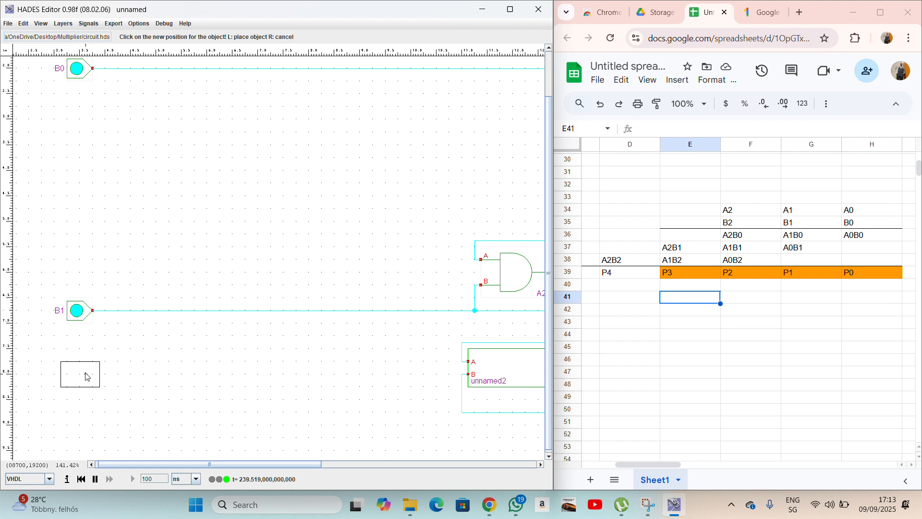
scroll(87, 376, "down", 4)
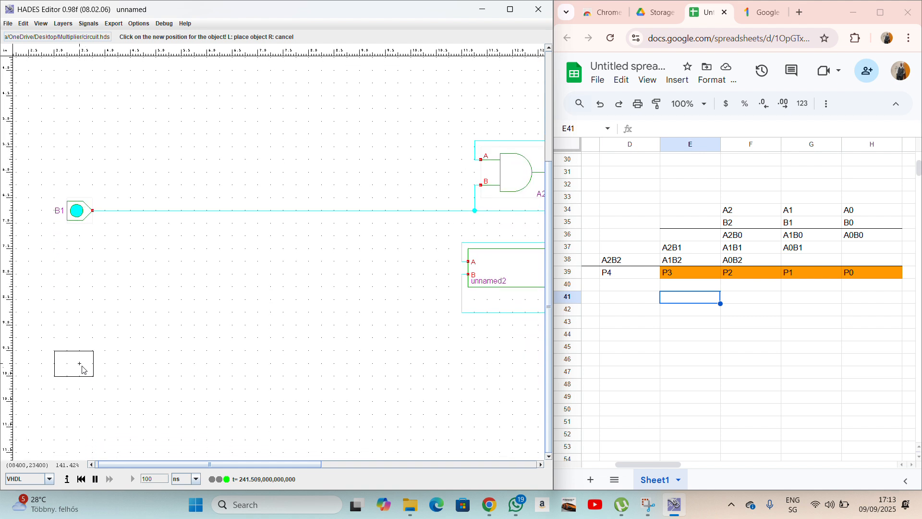
scroll(82, 368, "down", 1)
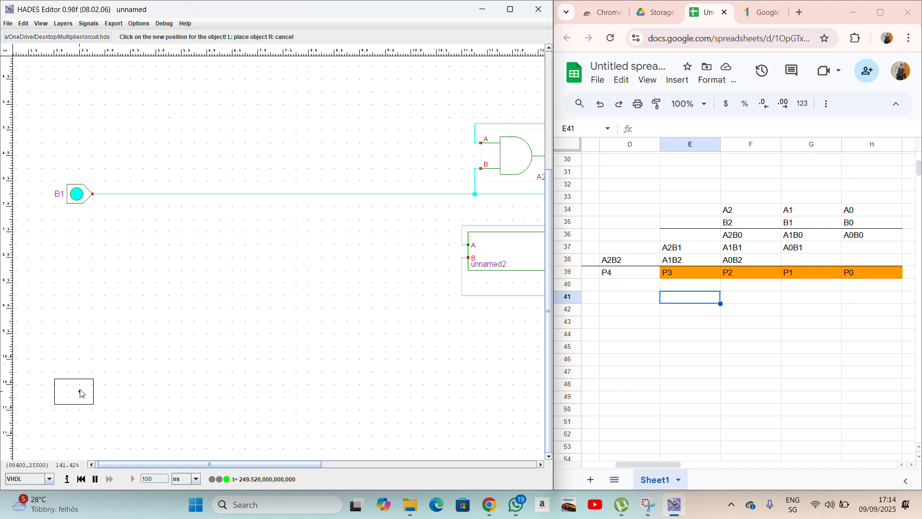
left_click(80, 388)
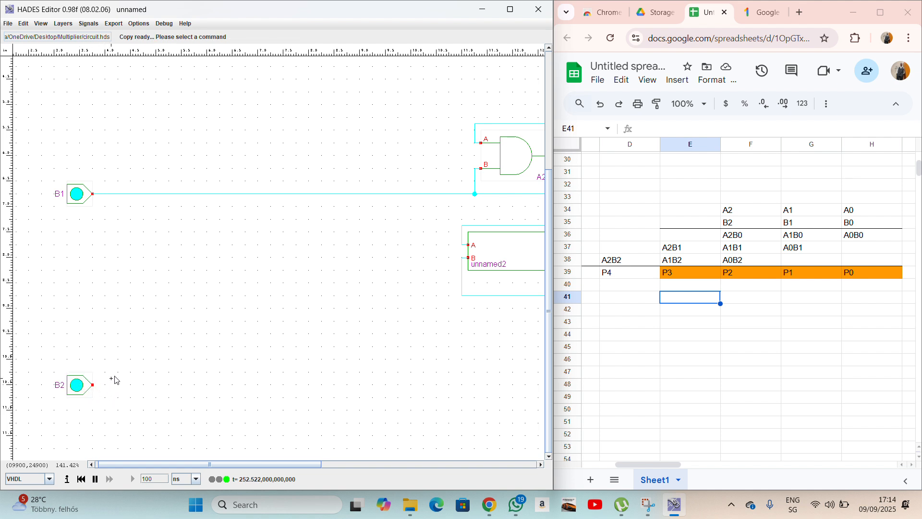
Fit the whole circuit in view and check the B2 and A2 A1 A0 rows of the multiplication table.
key("f")
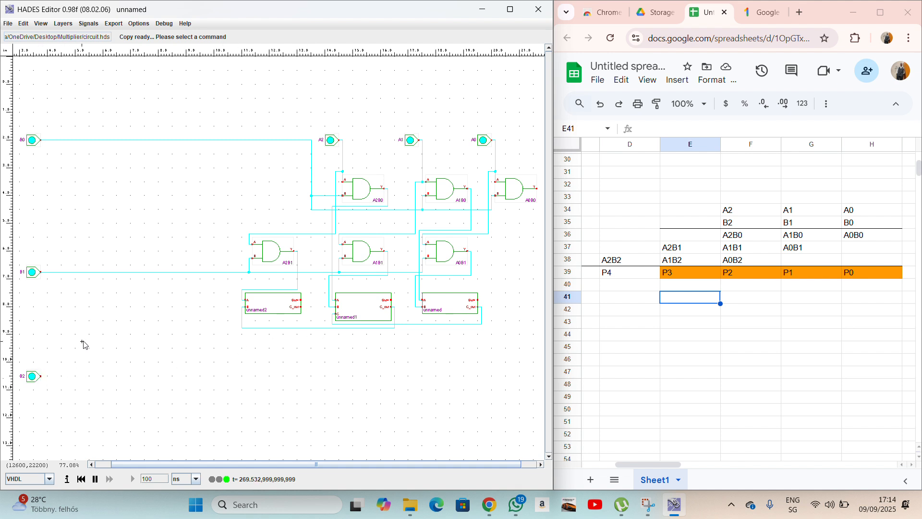
left_click(744, 222)
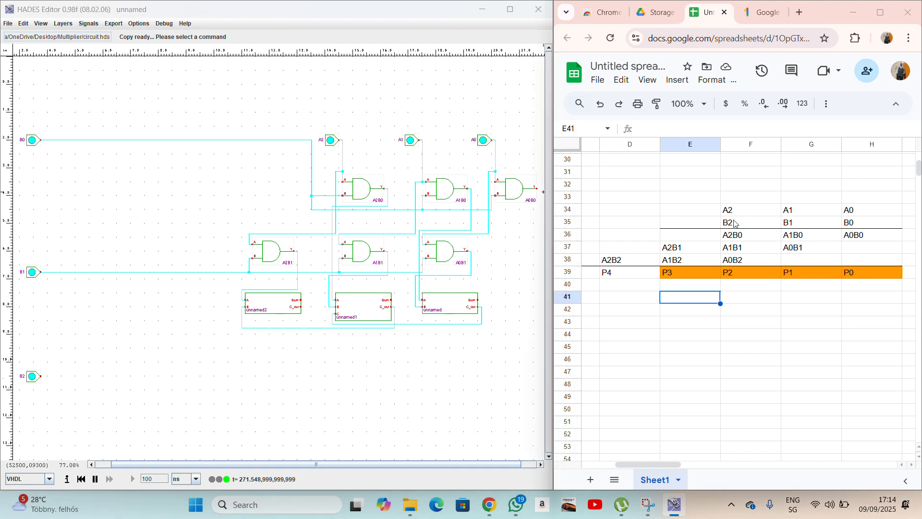
left_click_drag(738, 215, 854, 212)
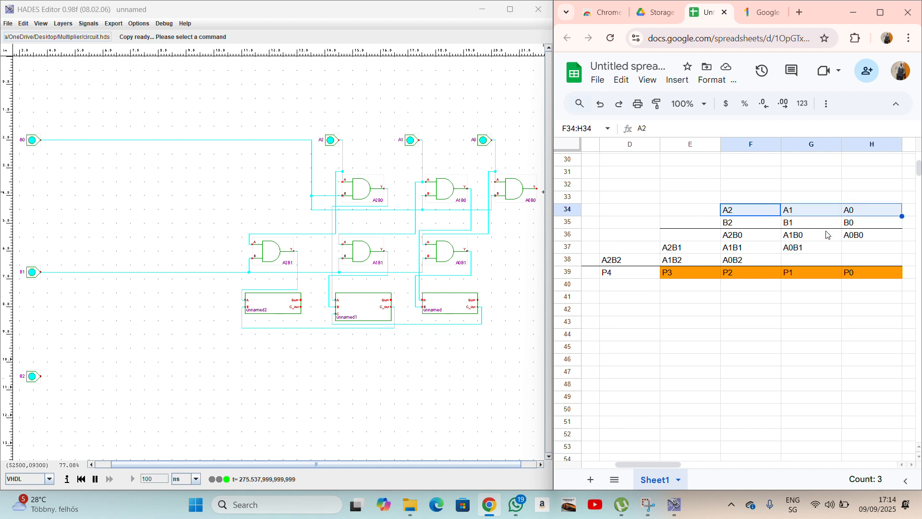
left_click(768, 310)
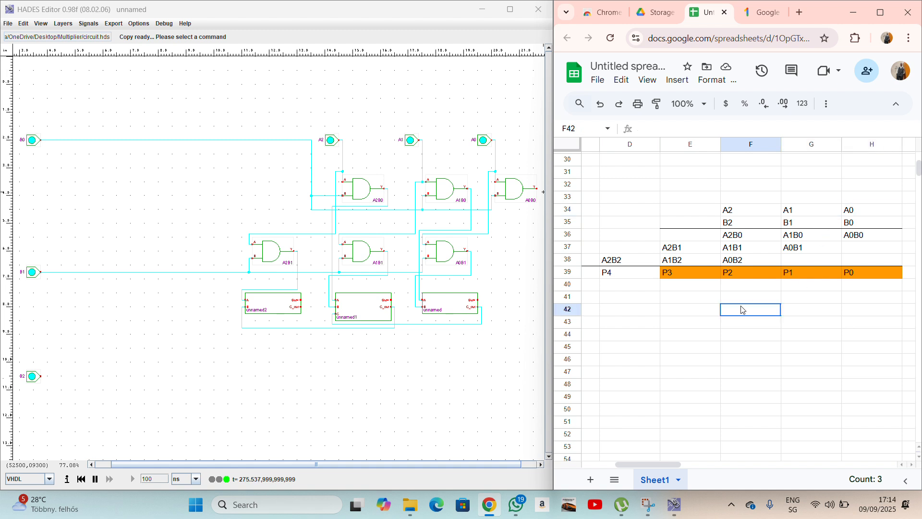
Place three AND3 gates side by side to the right of B2, below the adders.
right_click(232, 362)
mouse_move(247, 377)
mouse_move(287, 397)
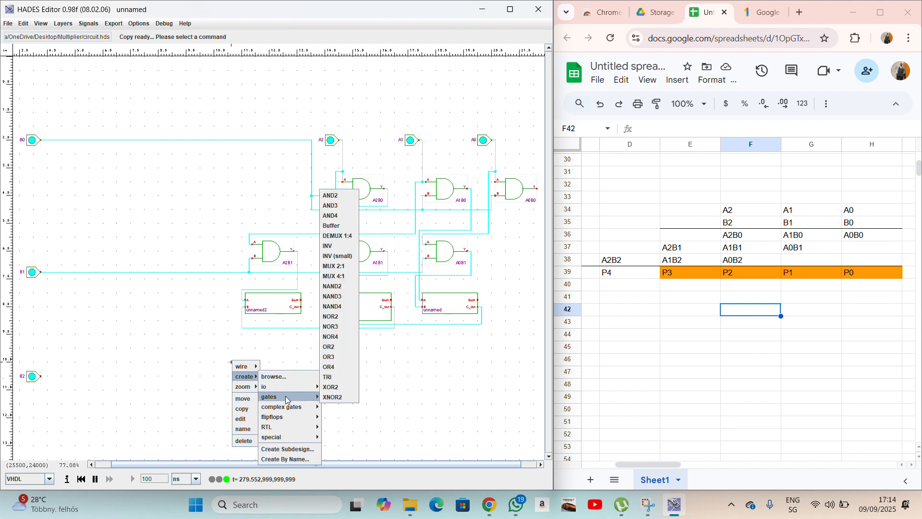
left_click(335, 205)
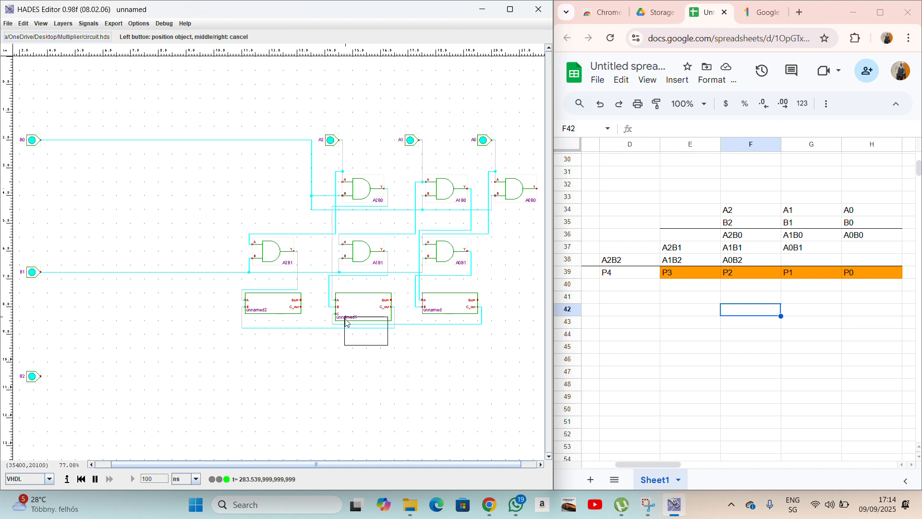
left_click(342, 366)
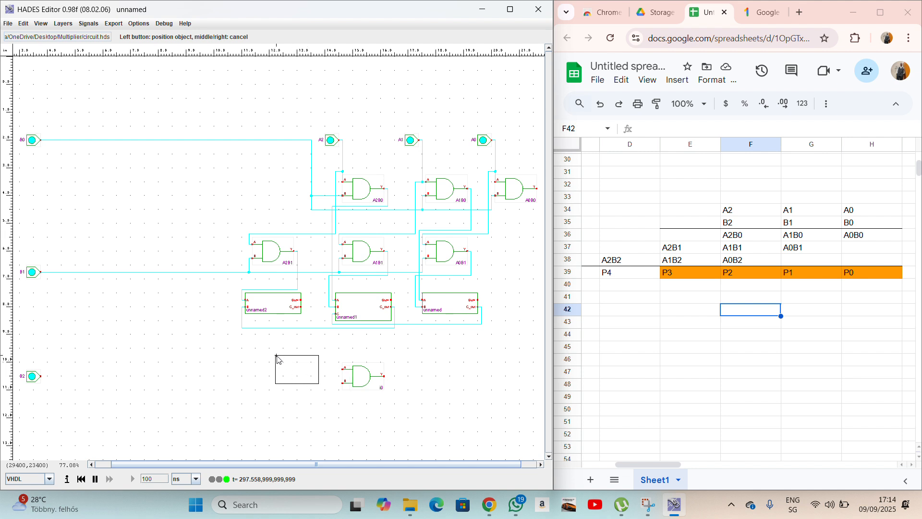
left_click(253, 366)
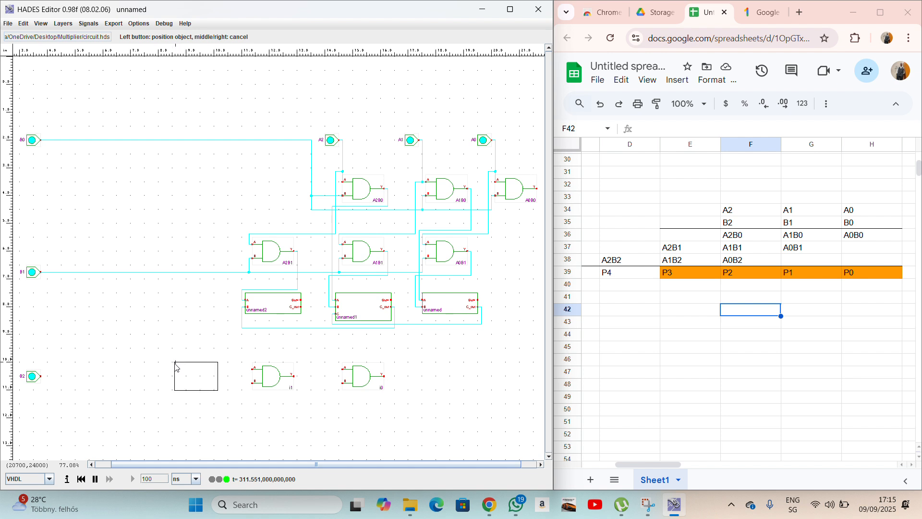
left_click(176, 365)
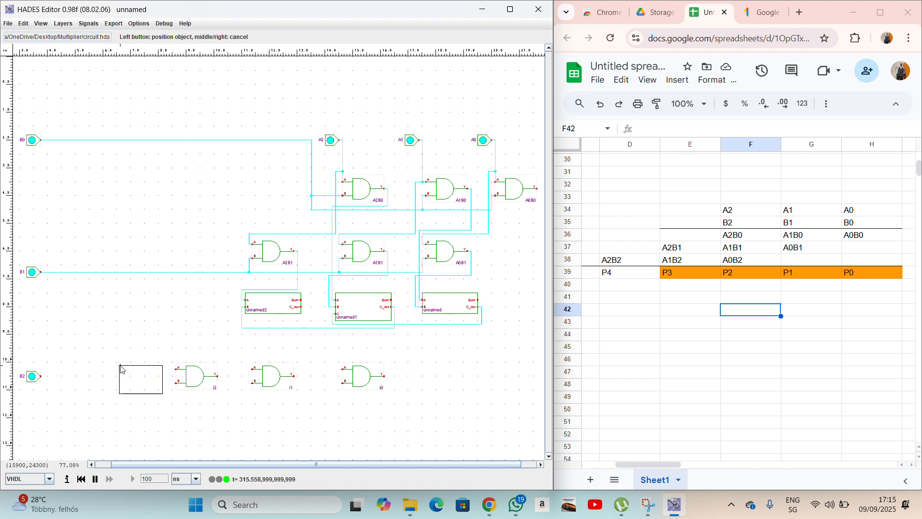
right_click(121, 369)
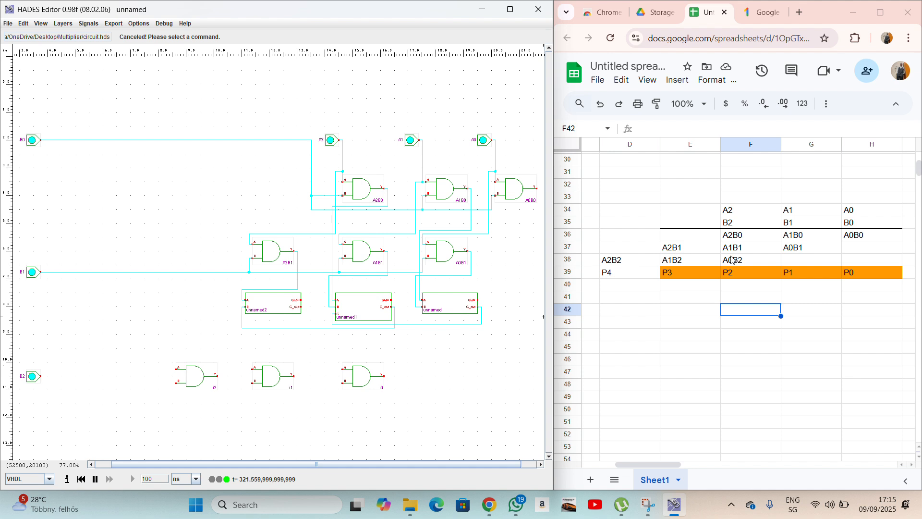
Name the rightmost new gate A0B2 and the middle one A1B2.
right_click(360, 379)
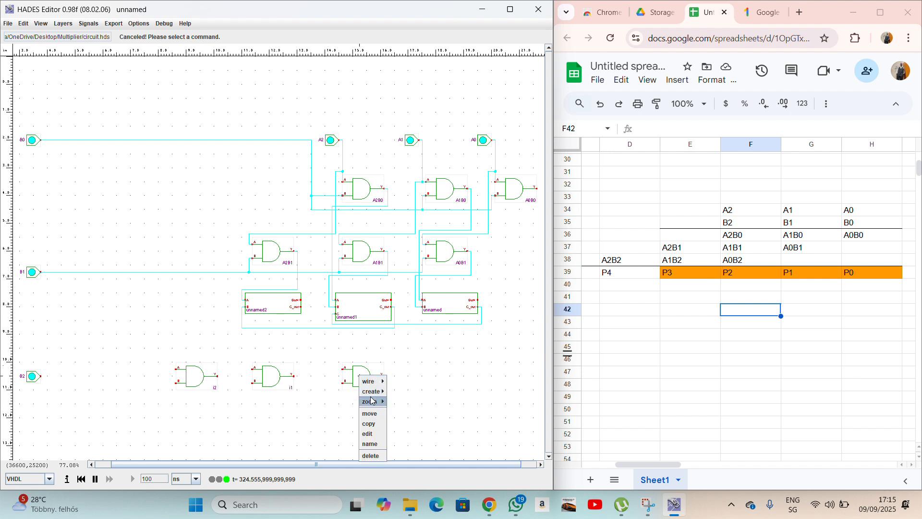
left_click(374, 444)
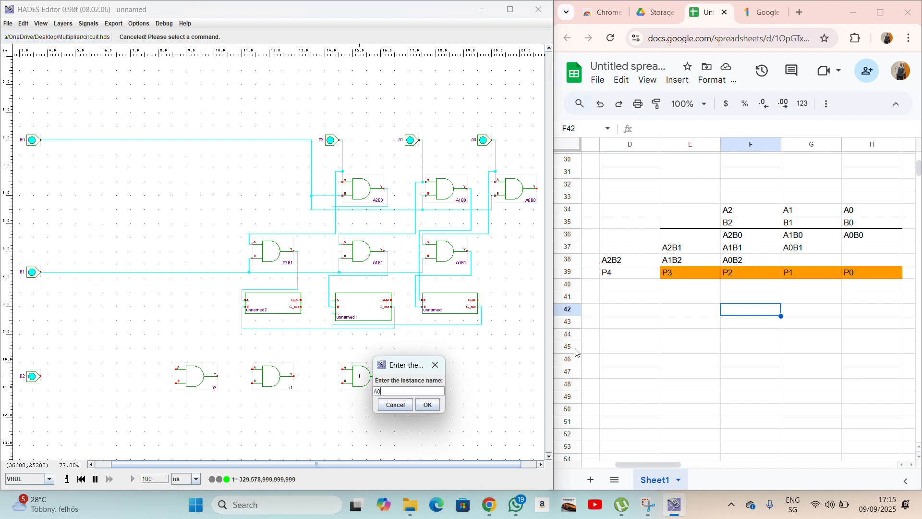
key("Return")
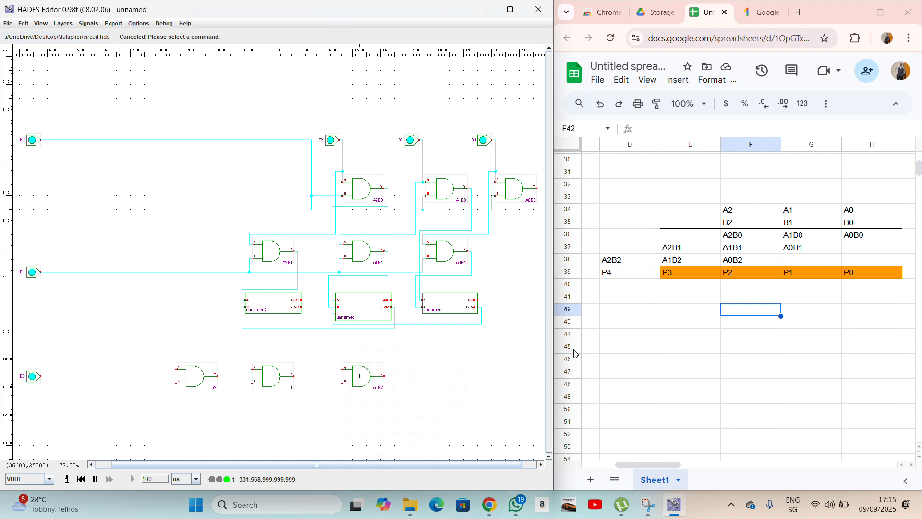
right_click(266, 377)
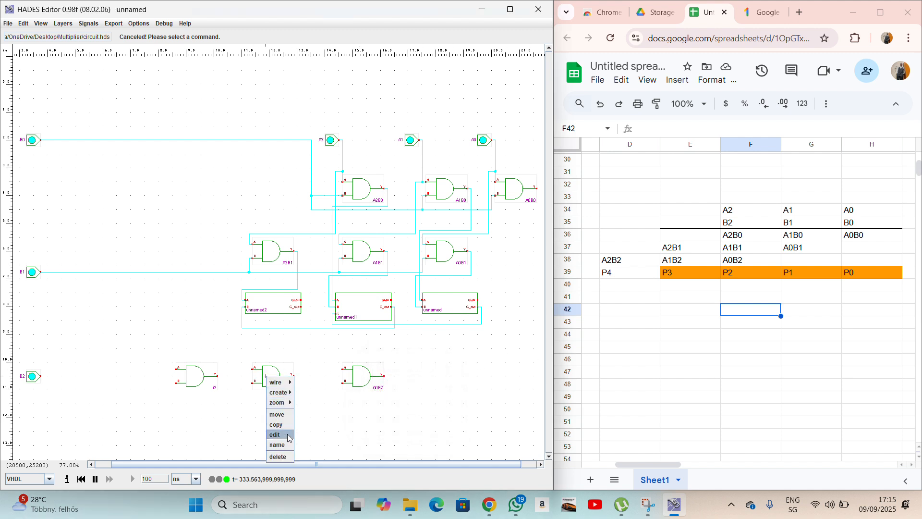
left_click(287, 447)
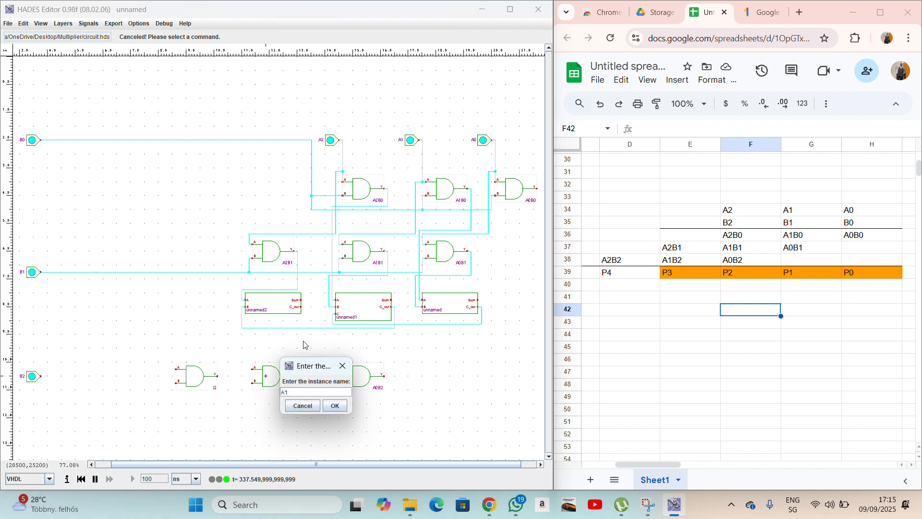
type("A1B2")
left_click(335, 406)
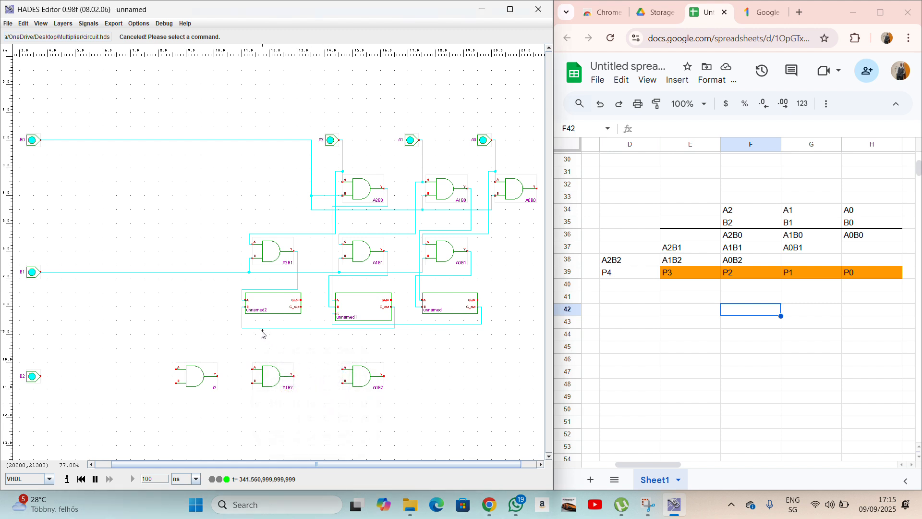
Name the leftmost gate A2B2 and begin a wire from input B2.
right_click(197, 379)
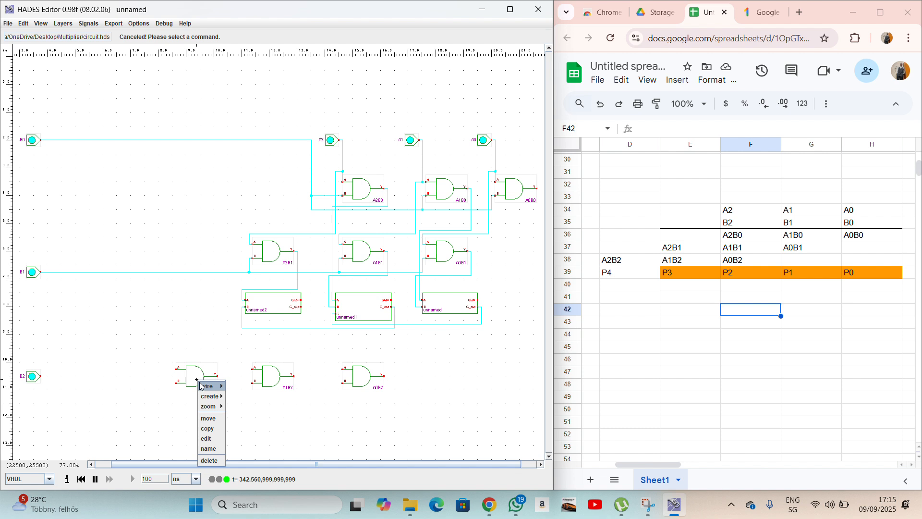
left_click(209, 449)
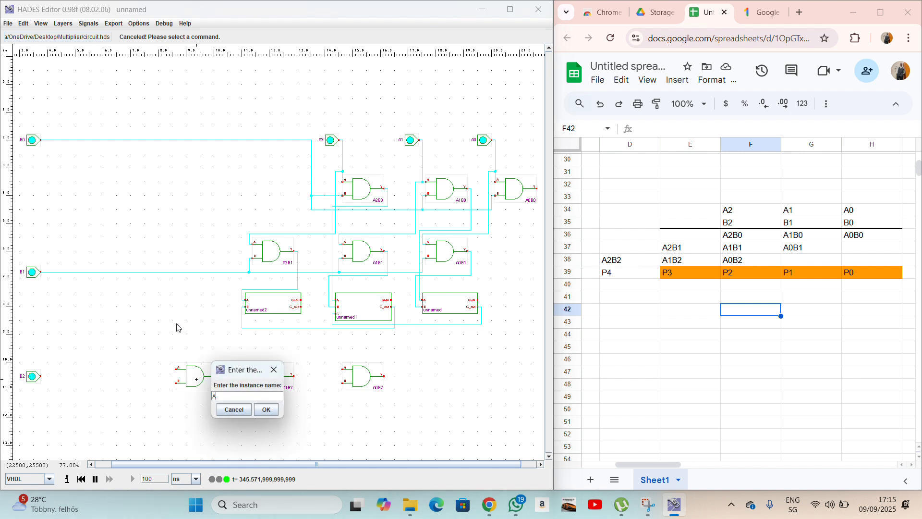
type("A2B2")
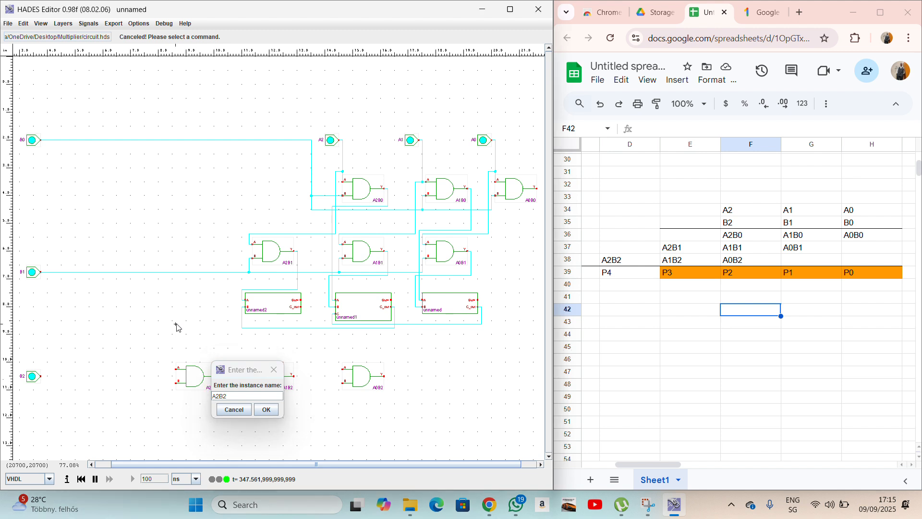
key("Return")
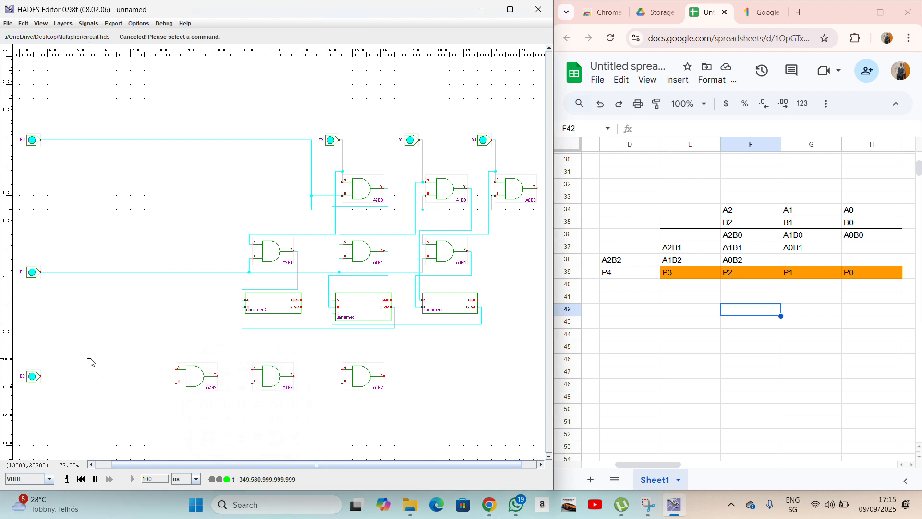
left_click(41, 376)
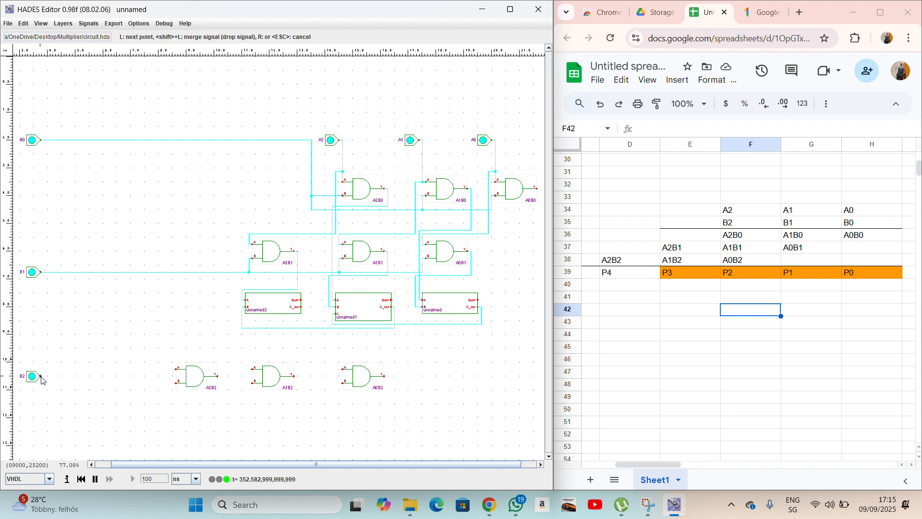
Move input B2 slightly lower and wire it to A0B2's B input.
right_click(150, 373)
right_click(33, 377)
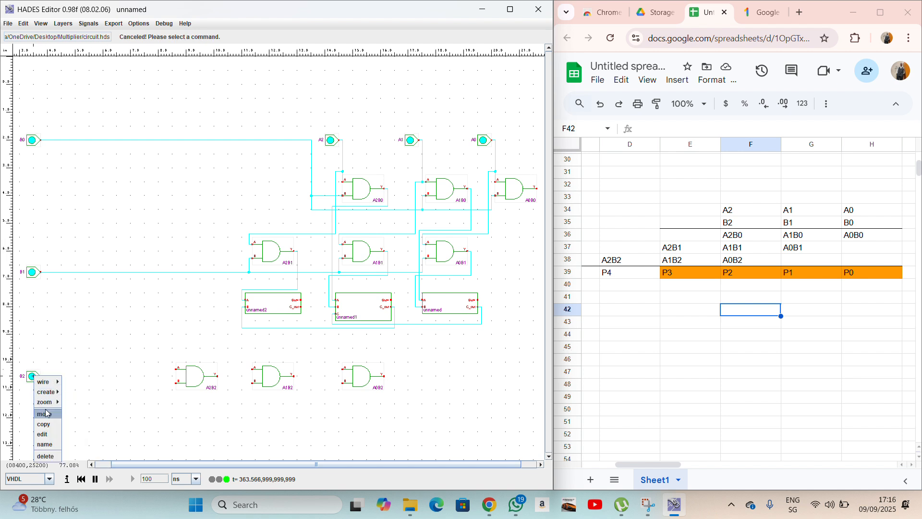
left_click(44, 414)
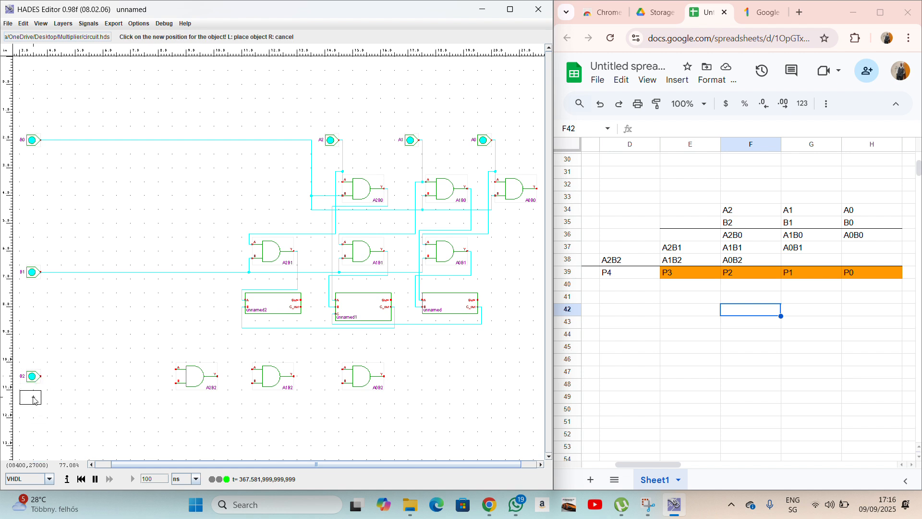
left_click(34, 400)
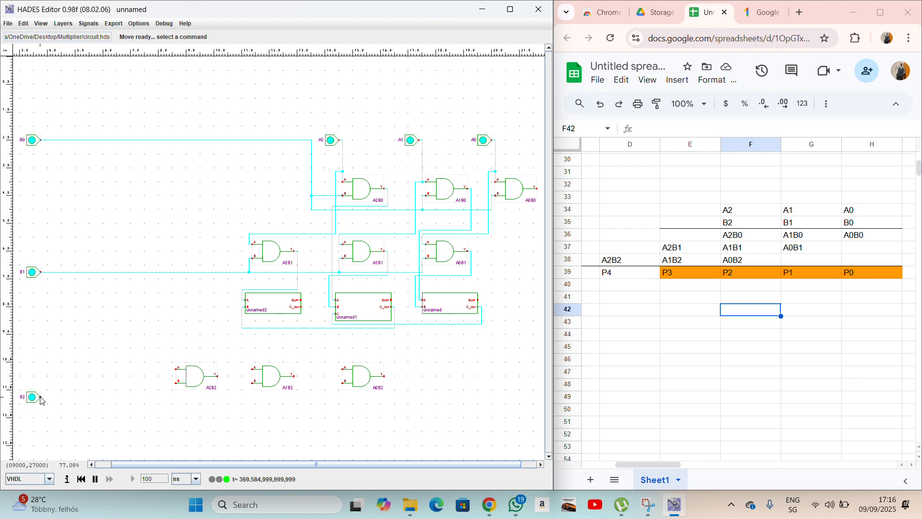
left_click(41, 398)
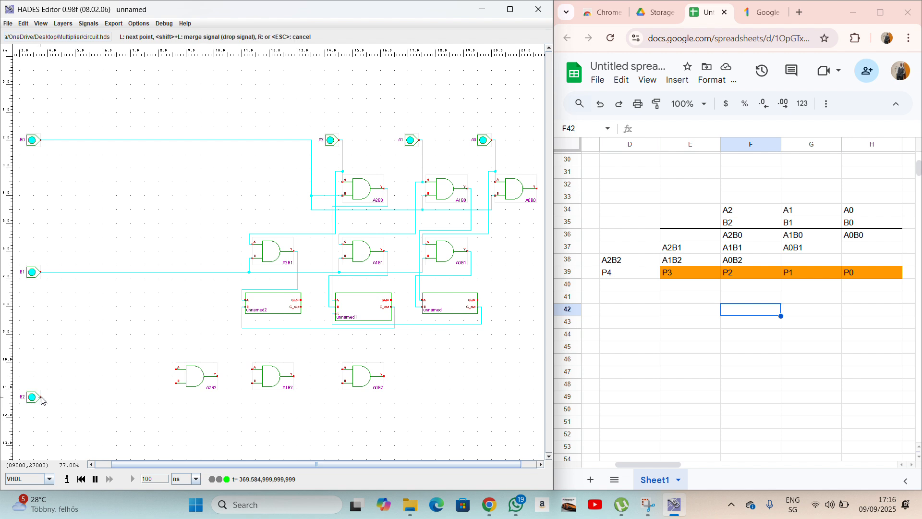
left_click(338, 398)
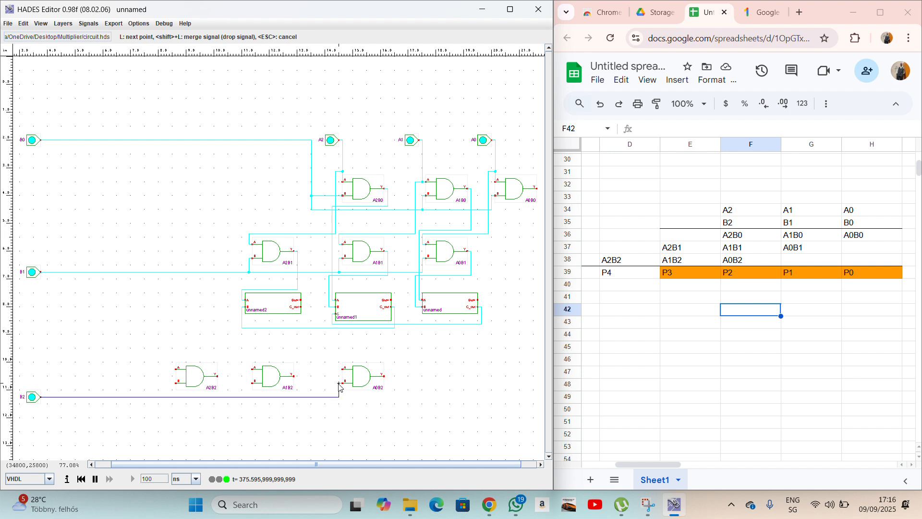
left_click(341, 383)
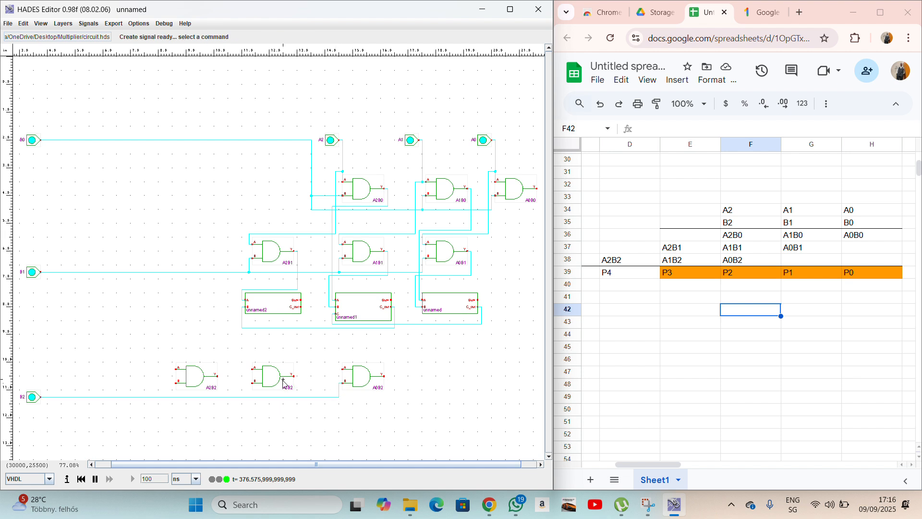
Branch the B2 wire to the B inputs of A1B2 and A2B2.
right_click(250, 397)
mouse_move(260, 404)
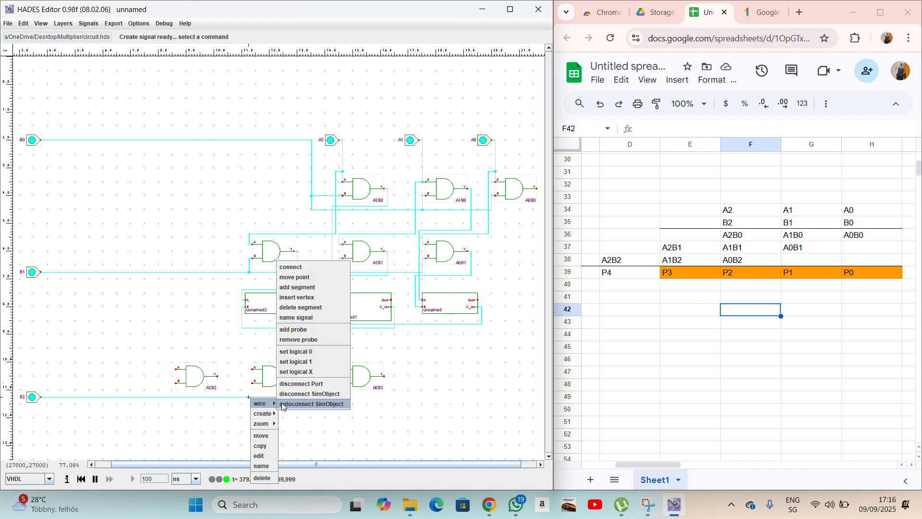
left_click(296, 288)
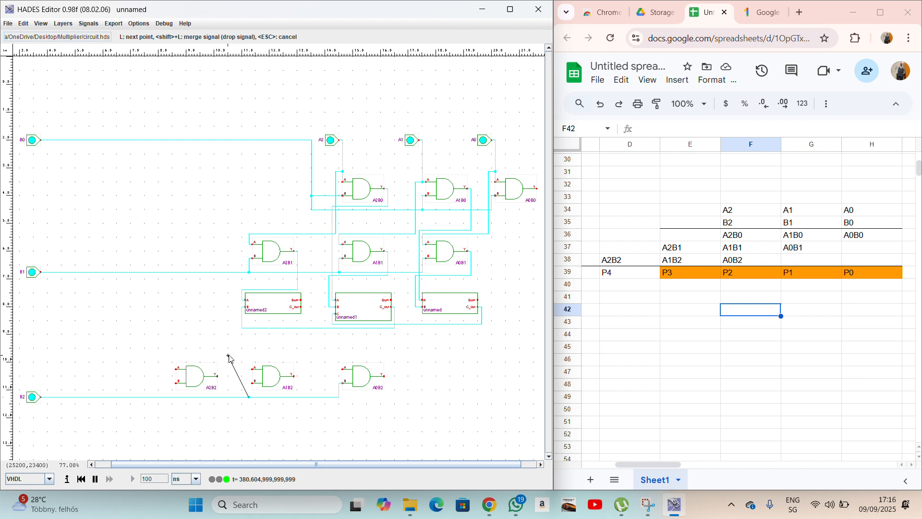
left_click(250, 383)
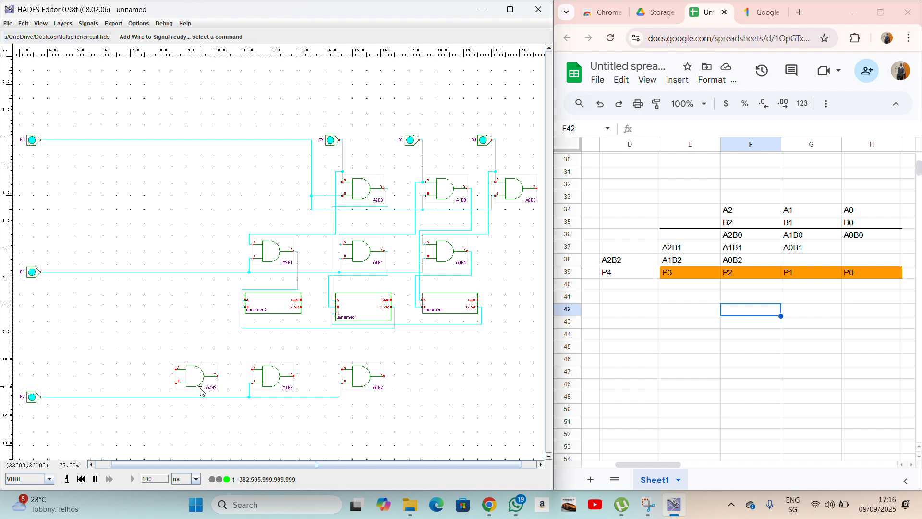
right_click(173, 398)
mouse_move(184, 403)
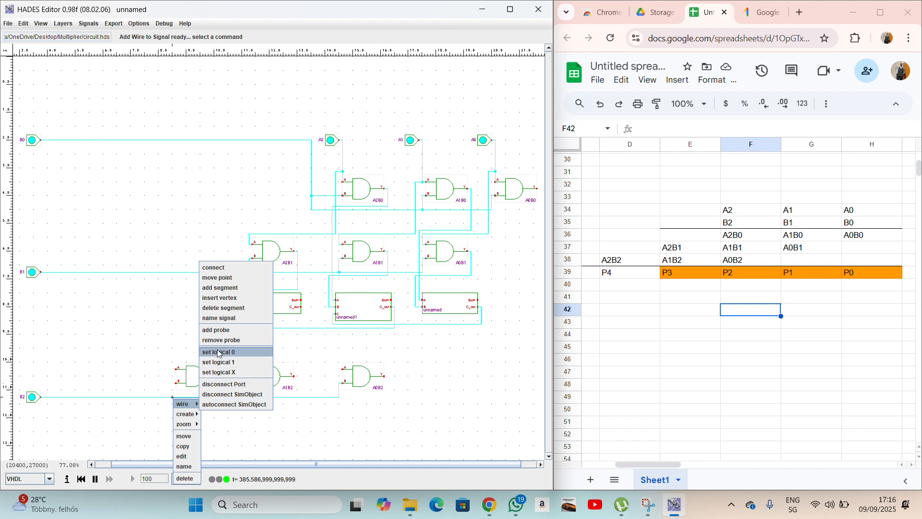
left_click(224, 288)
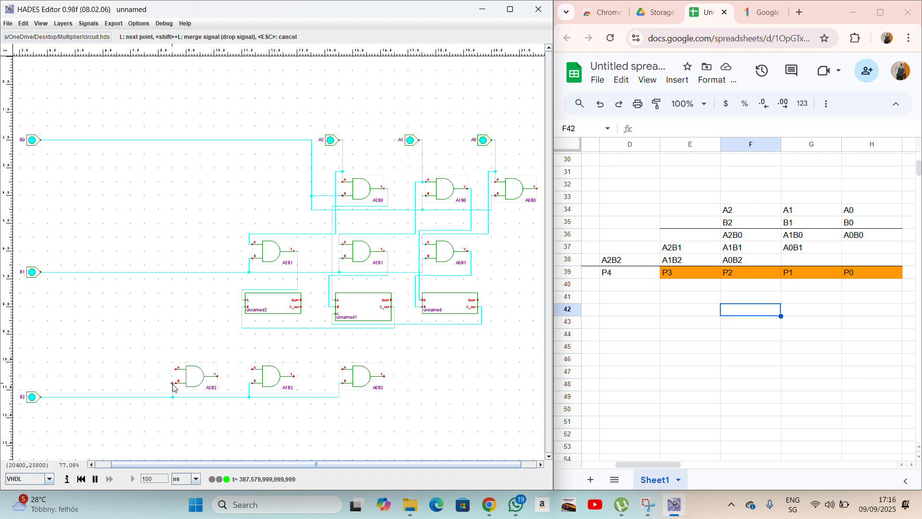
left_click(174, 385)
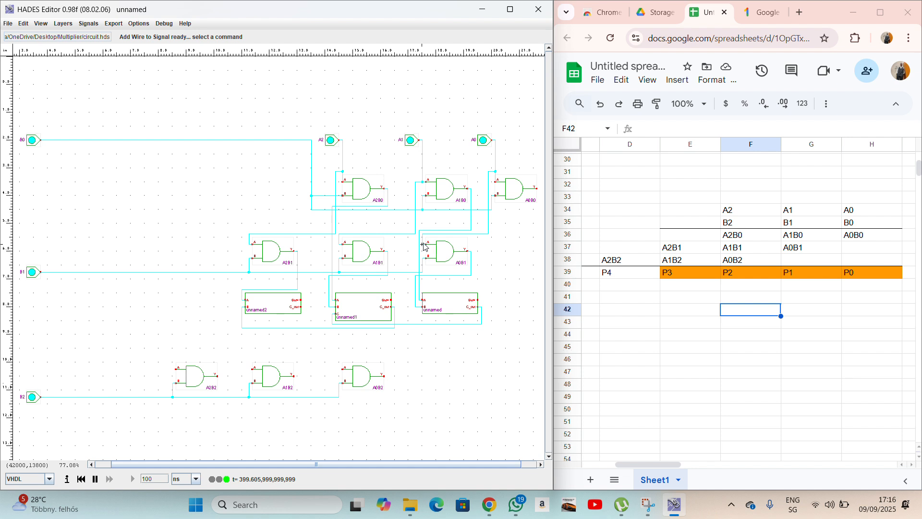
Branch the A0 signal wire down to A0B2's A input.
right_click(488, 235)
mouse_move(494, 240)
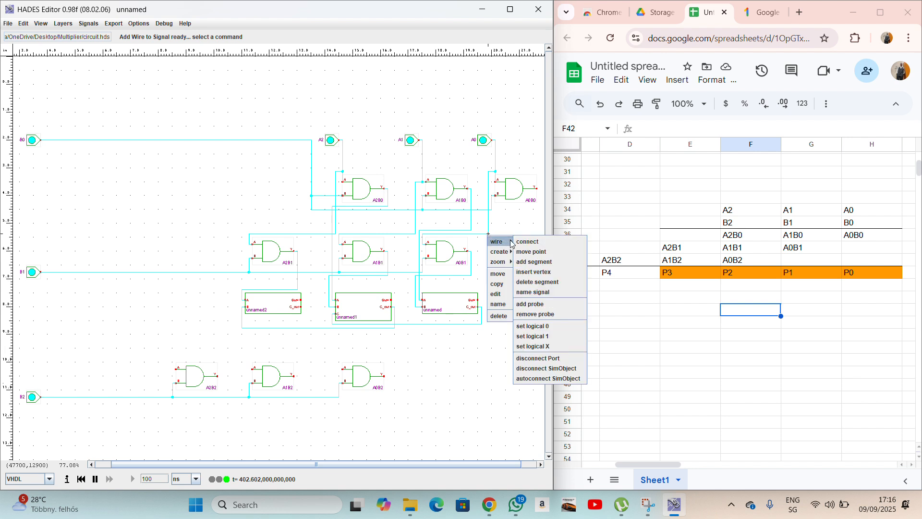
left_click(524, 260)
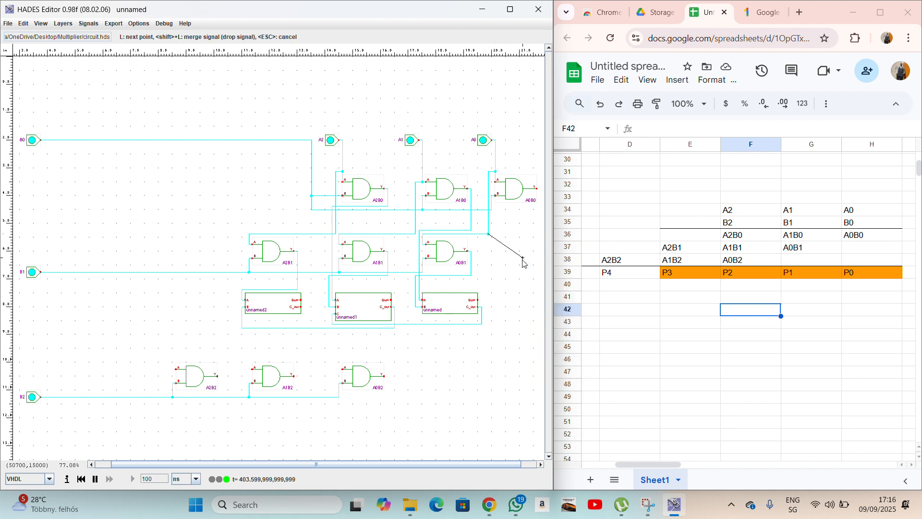
left_click(488, 330)
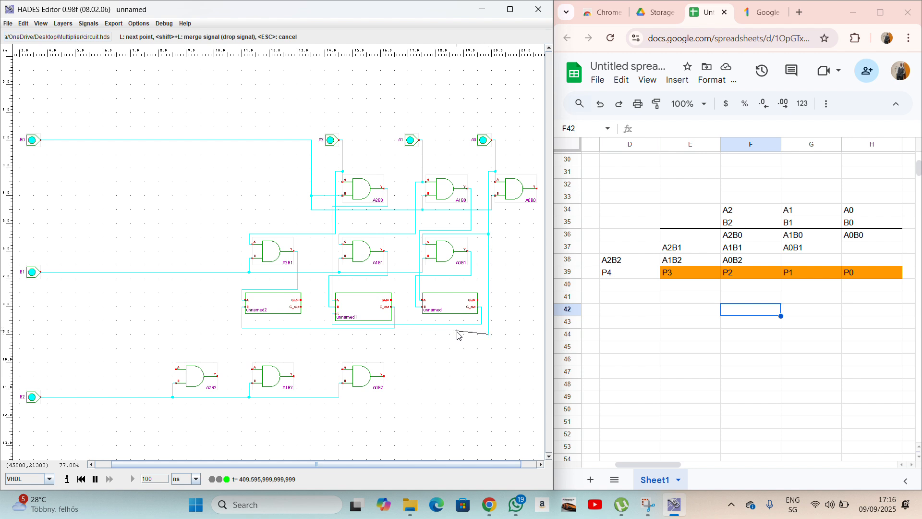
left_click(341, 334)
left_click(341, 368)
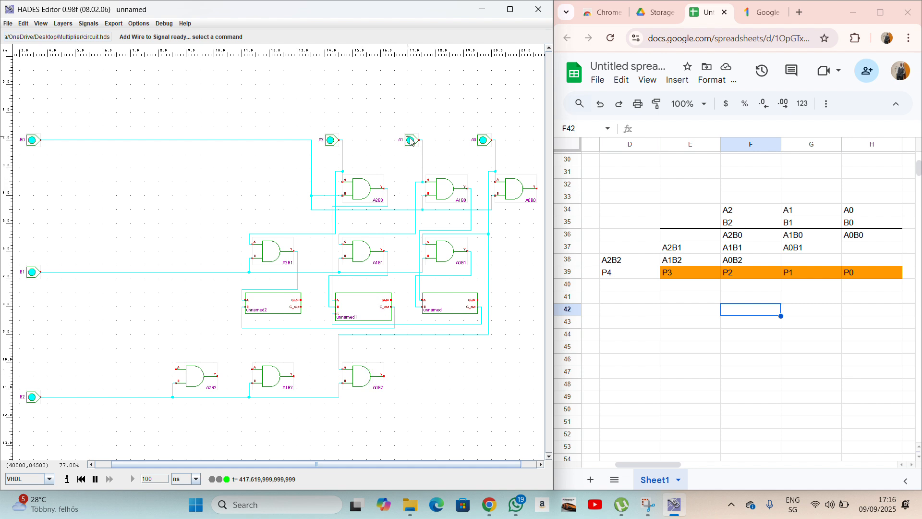
Branch the A1 signal wire down to A1B2's A input.
right_click(415, 236)
mouse_move(425, 241)
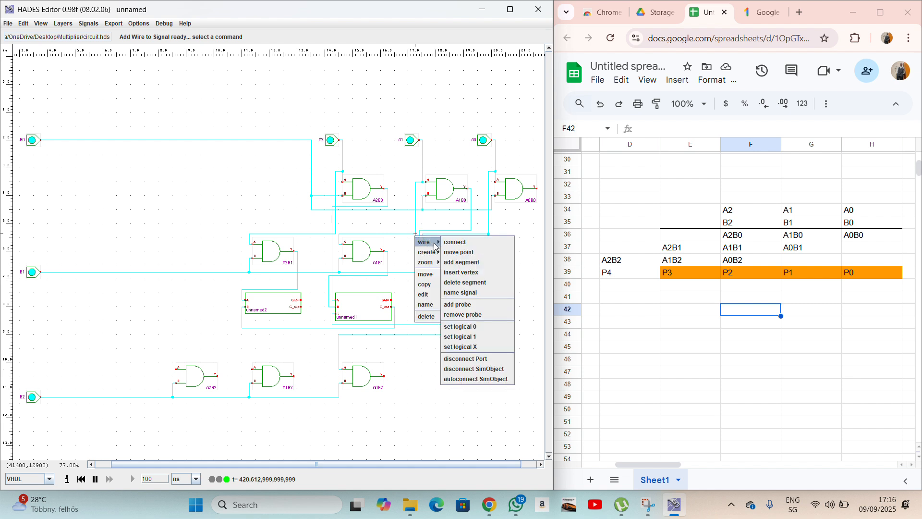
left_click(462, 262)
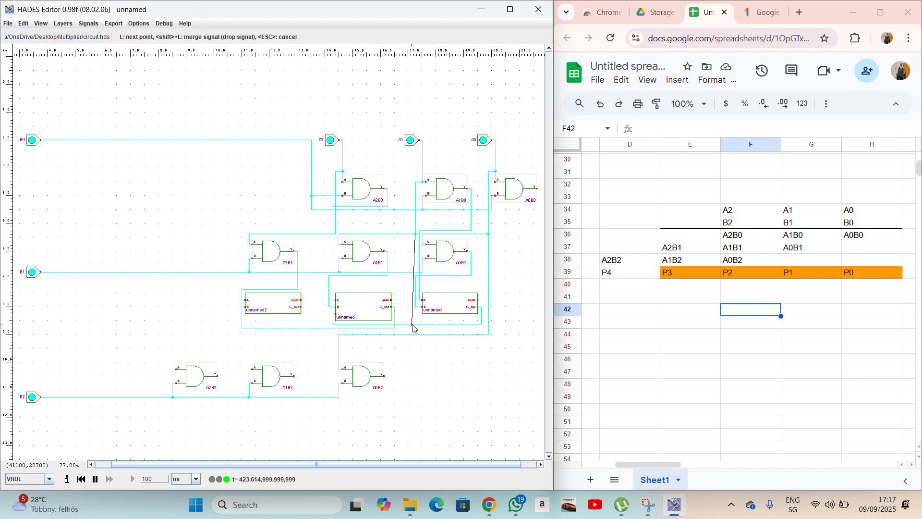
left_click(409, 266)
left_click(409, 336, "shift")
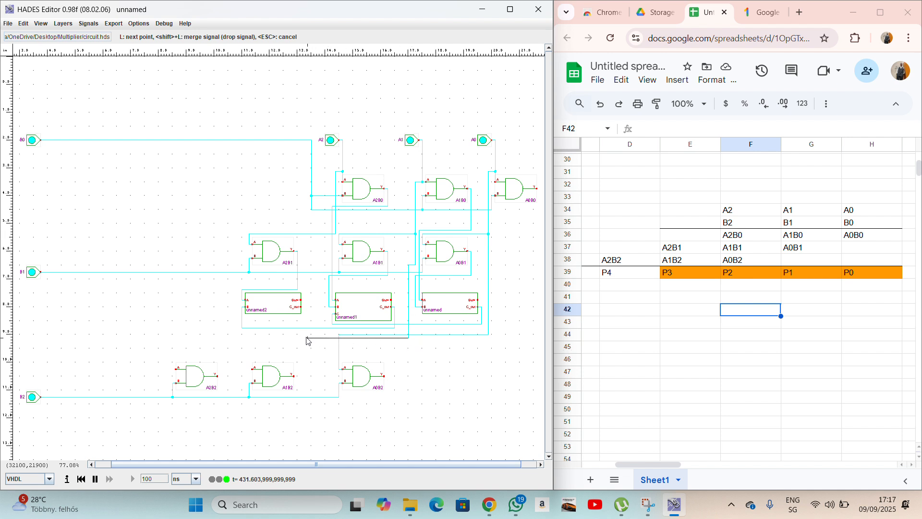
left_click(252, 338)
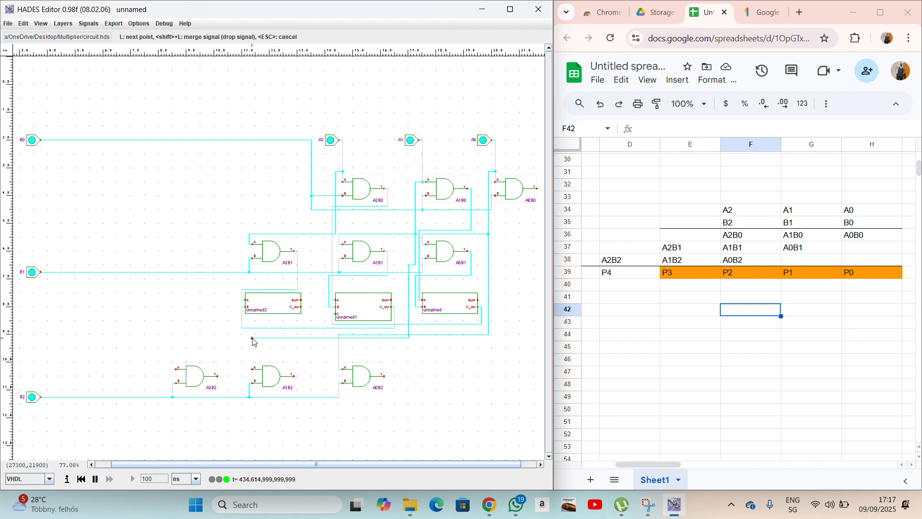
left_click(251, 370)
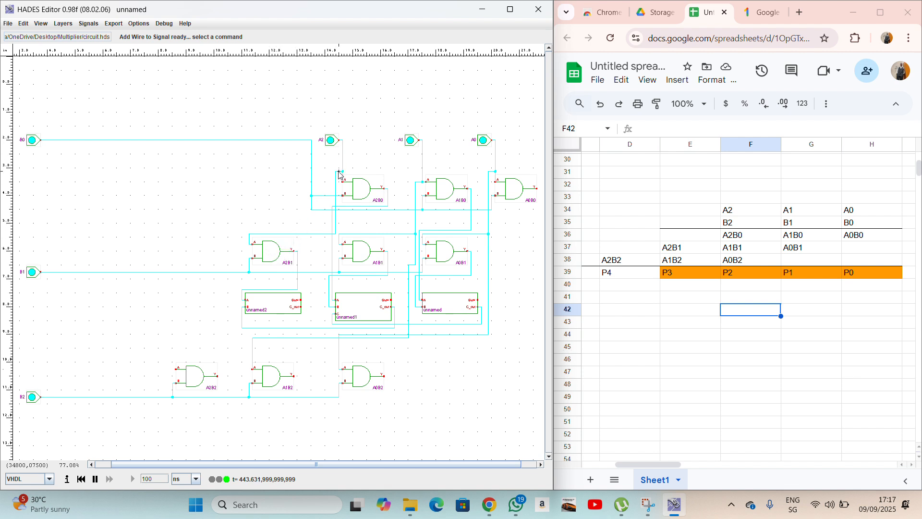
Branch the A2 signal wire down to A2B2's A input.
right_click(326, 236)
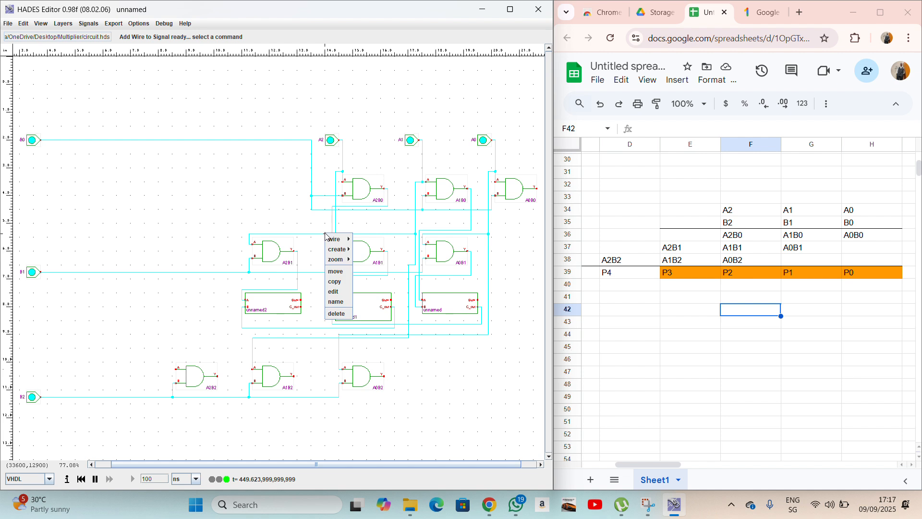
mouse_move(326, 239)
left_click(377, 259)
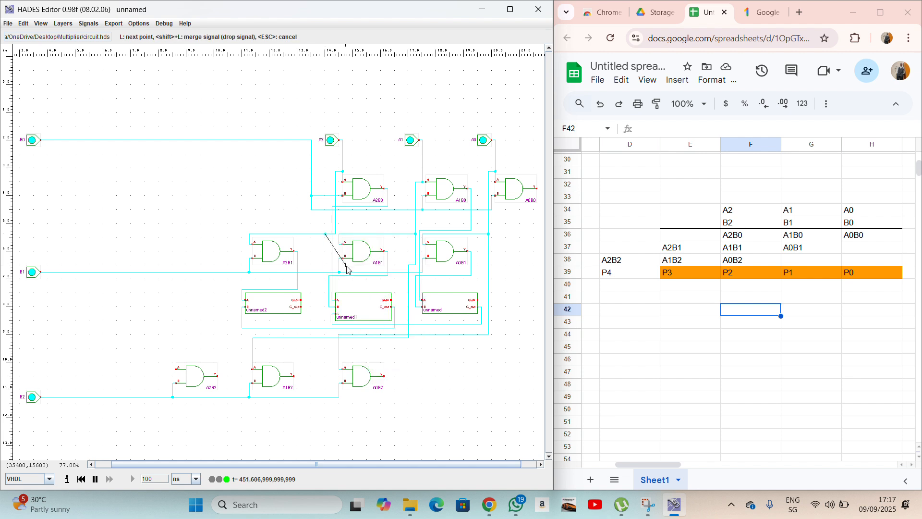
left_click(326, 335)
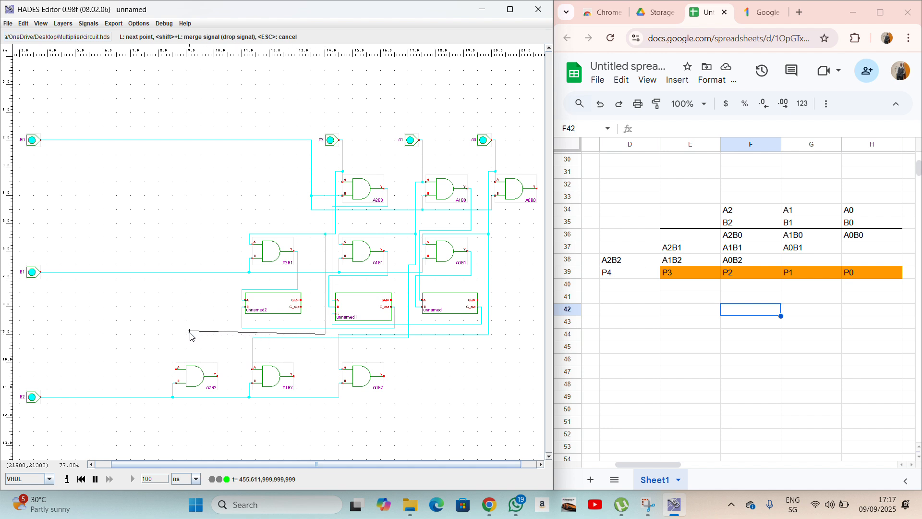
left_click(173, 334)
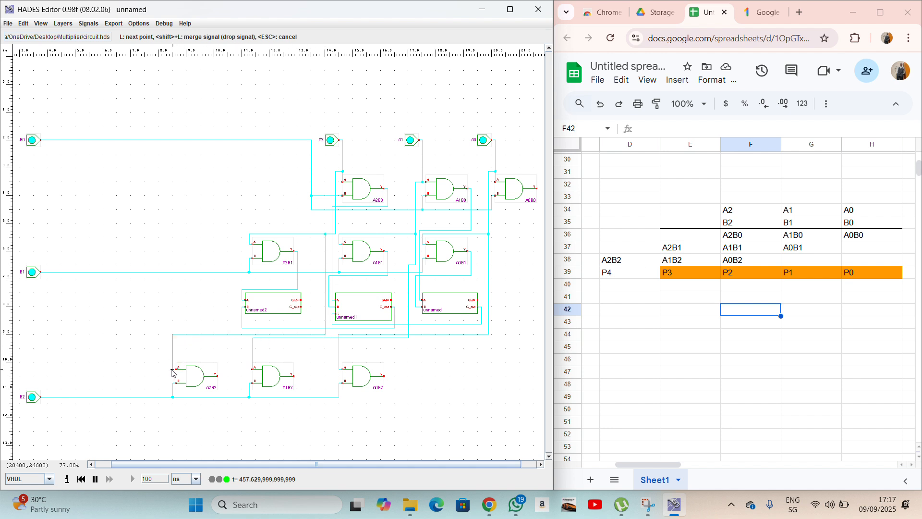
left_click(172, 369)
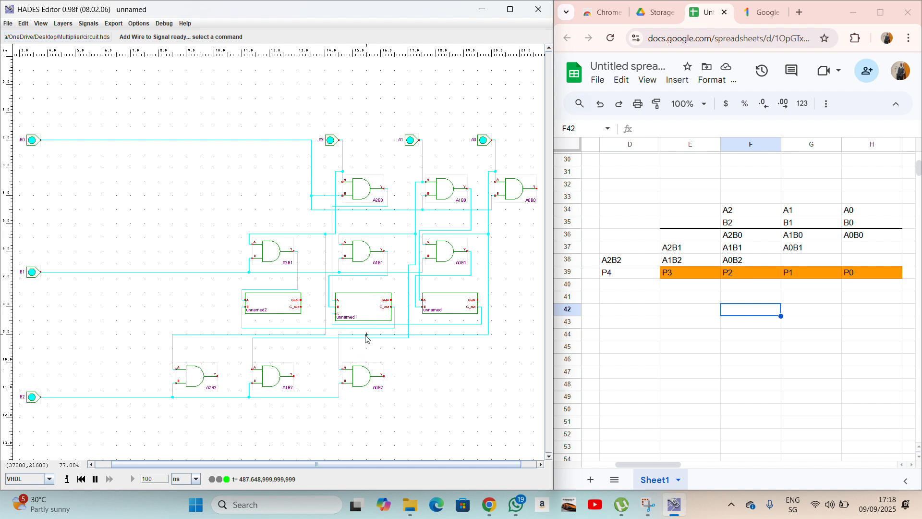
Copy the adder block and place it below A0B2 as unnamed3.
right_click(440, 308)
left_click(452, 342)
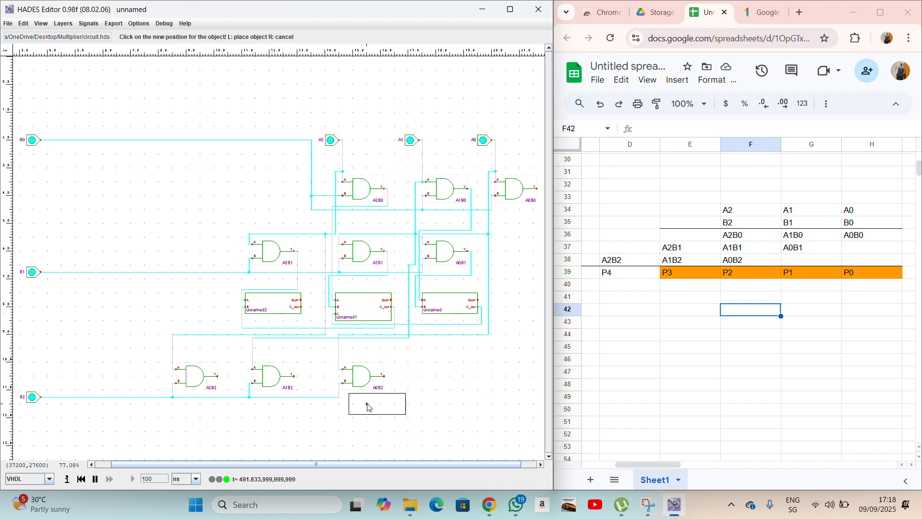
left_click(356, 444)
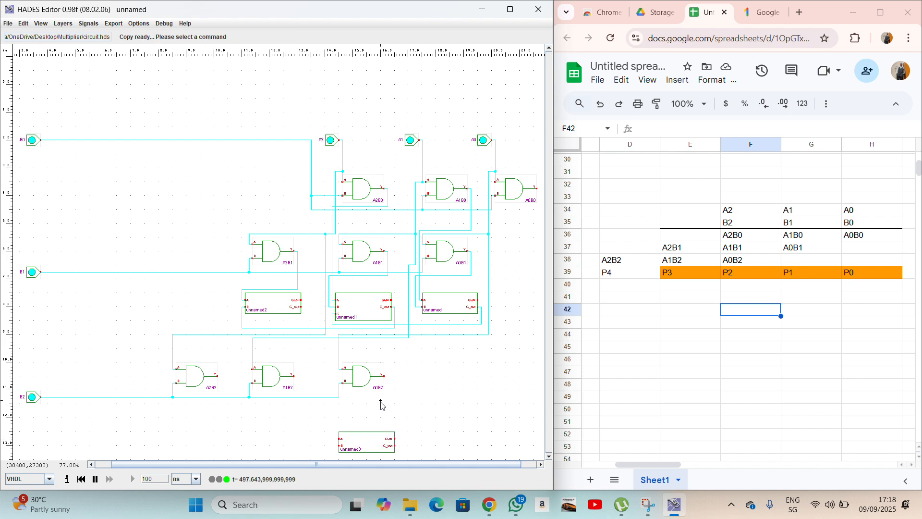
scroll(379, 403, "left", 2)
scroll(381, 404, "down", 2)
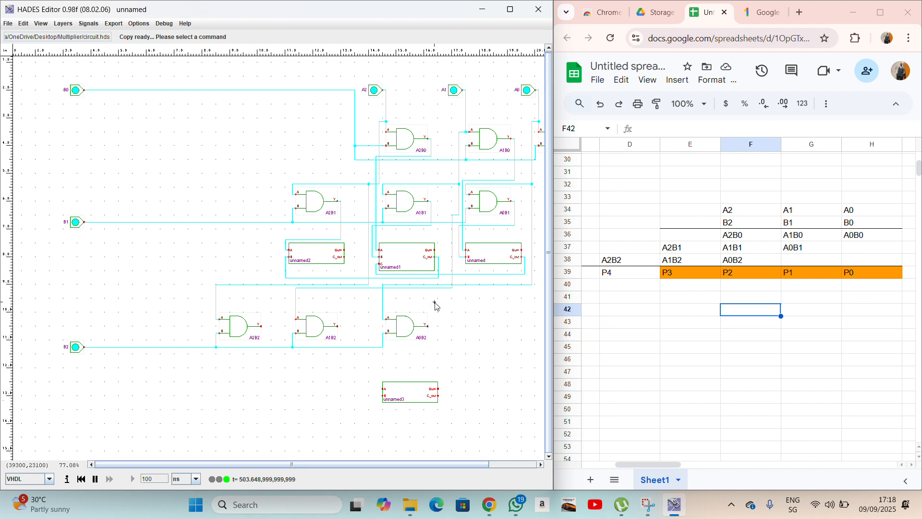
Wire unnamed1's Sum to unnamed3's A input and A0B2's output to its other input.
left_click(436, 251)
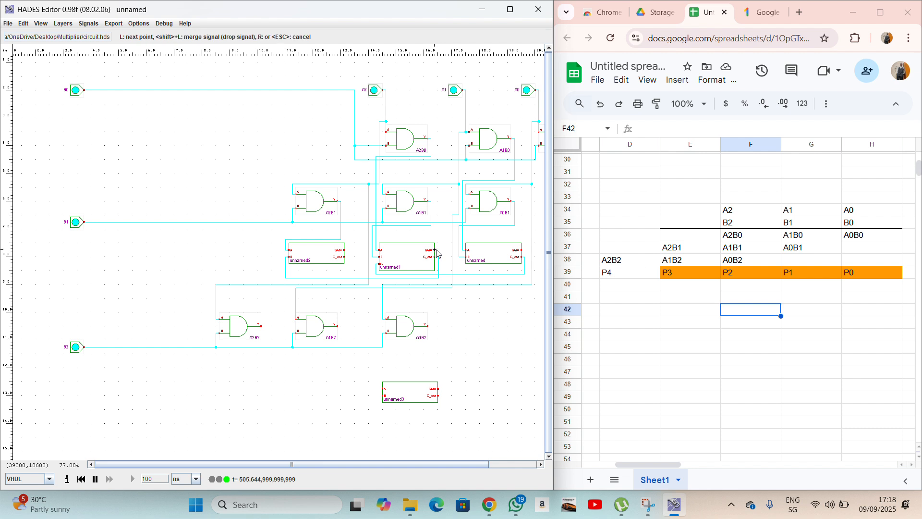
left_click(444, 251)
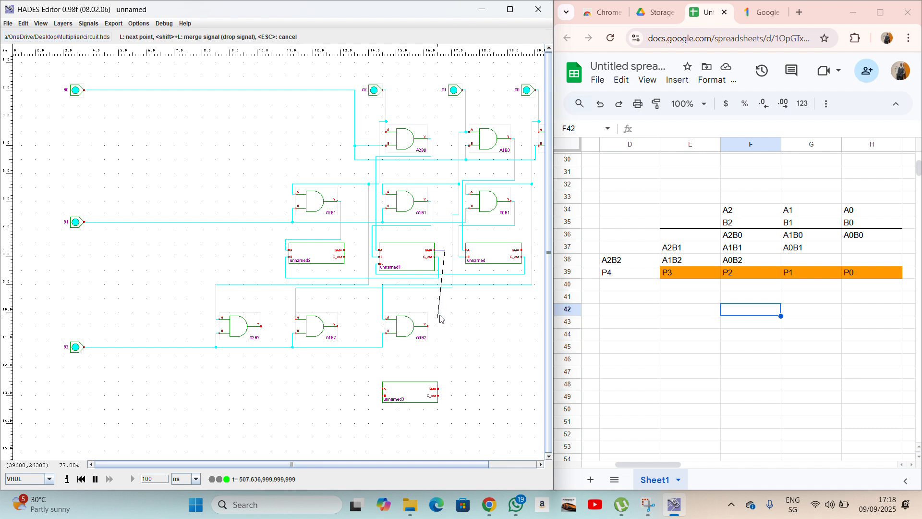
left_click(445, 368)
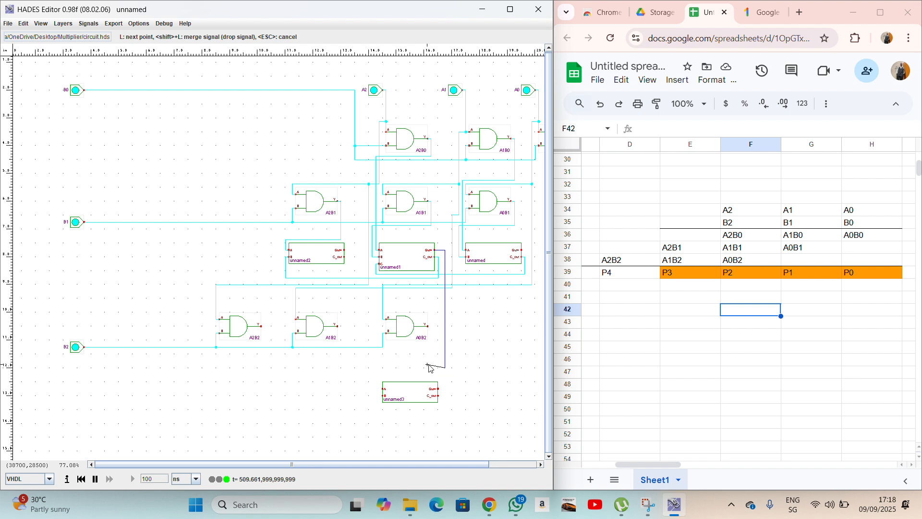
left_click(380, 367)
left_click(383, 389)
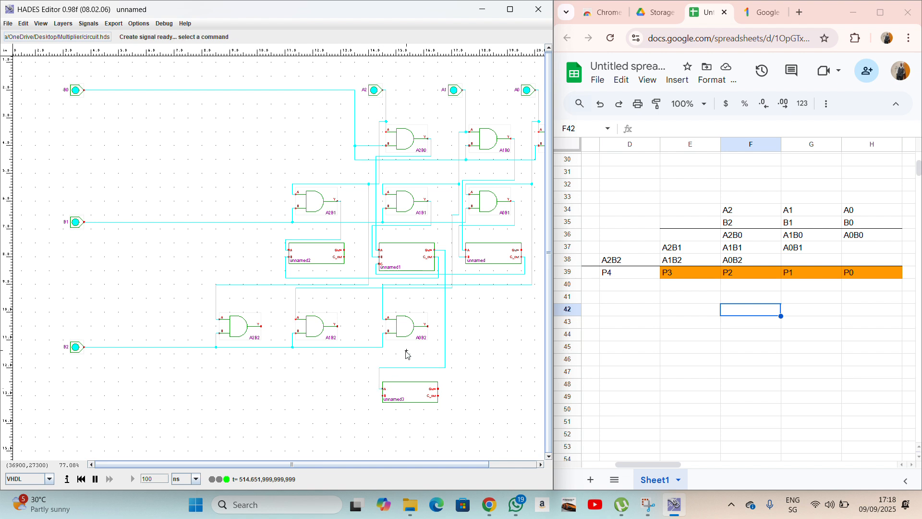
left_click(428, 327)
left_click(431, 328)
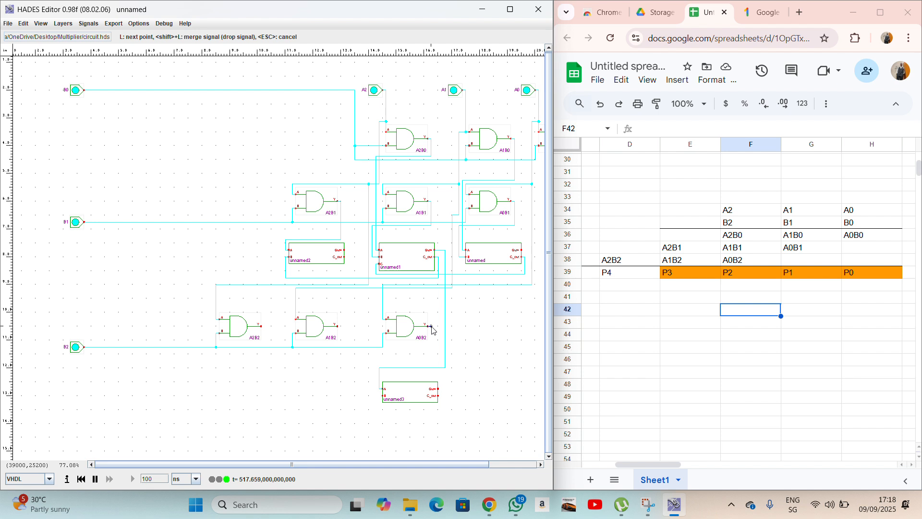
left_click(431, 365)
left_click(376, 367)
left_click(383, 396)
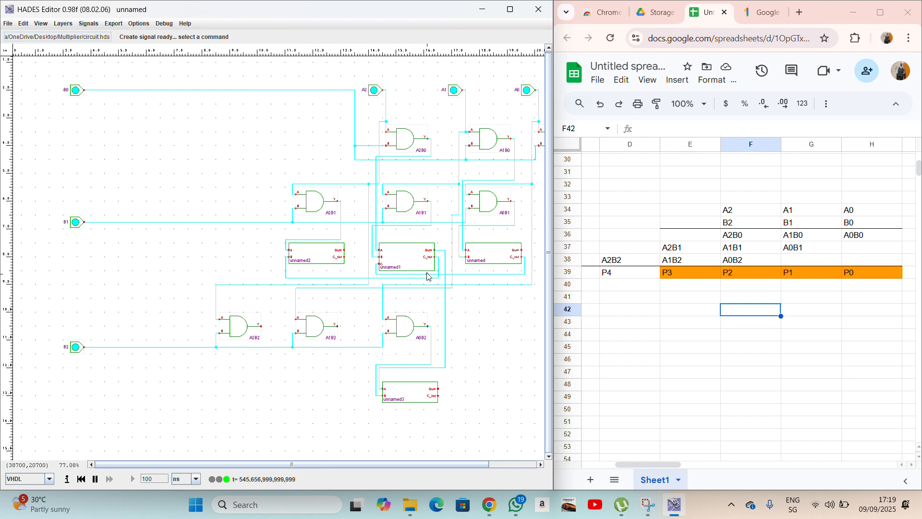
Copy unnamed1 as unnamed4 left of unnamed3 and wire unnamed2's Sum to its A input.
right_click(409, 258)
left_click(421, 306)
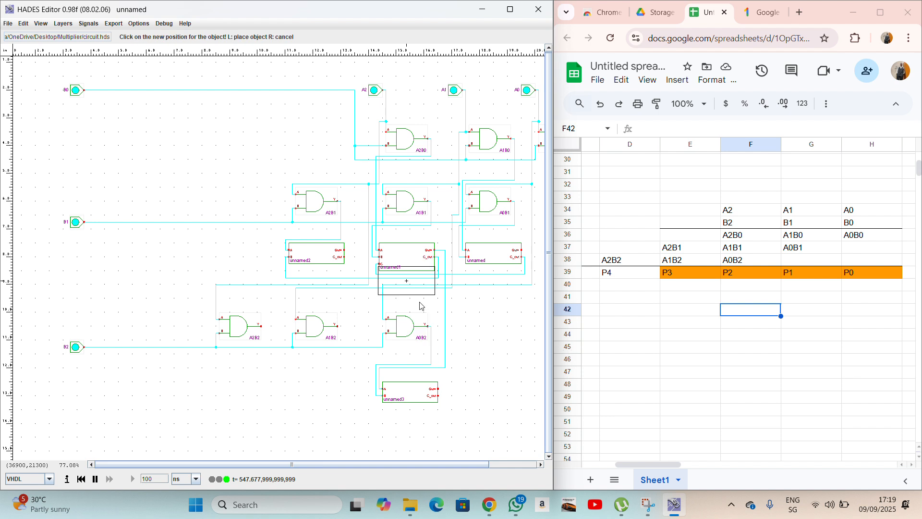
left_click(316, 398)
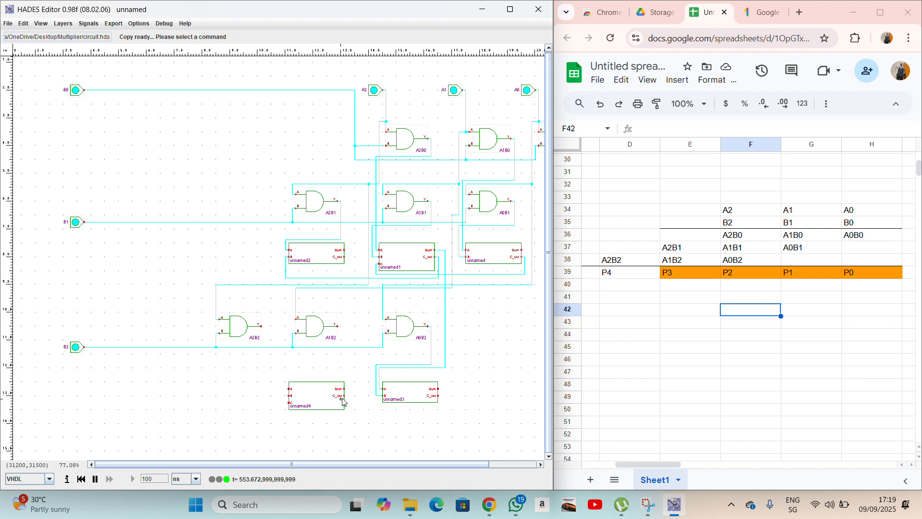
left_click(345, 250)
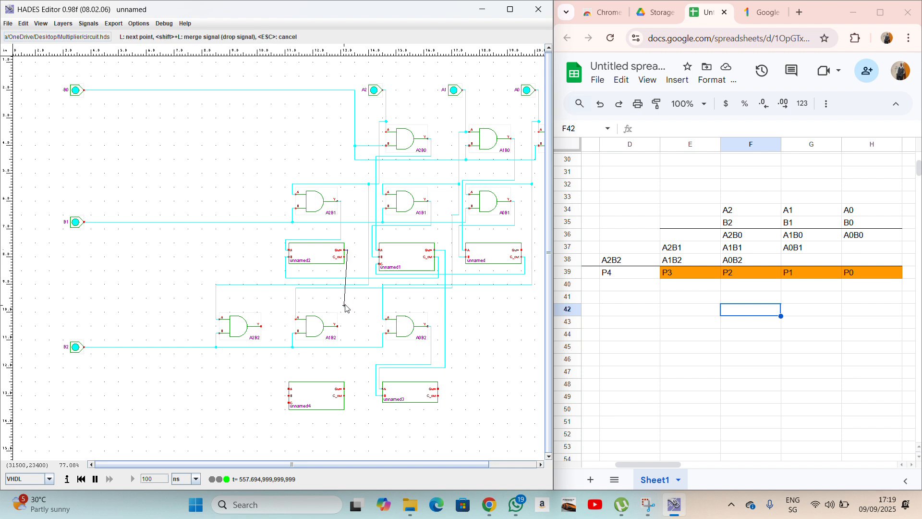
left_click(347, 354)
left_click(284, 354)
left_click(288, 389)
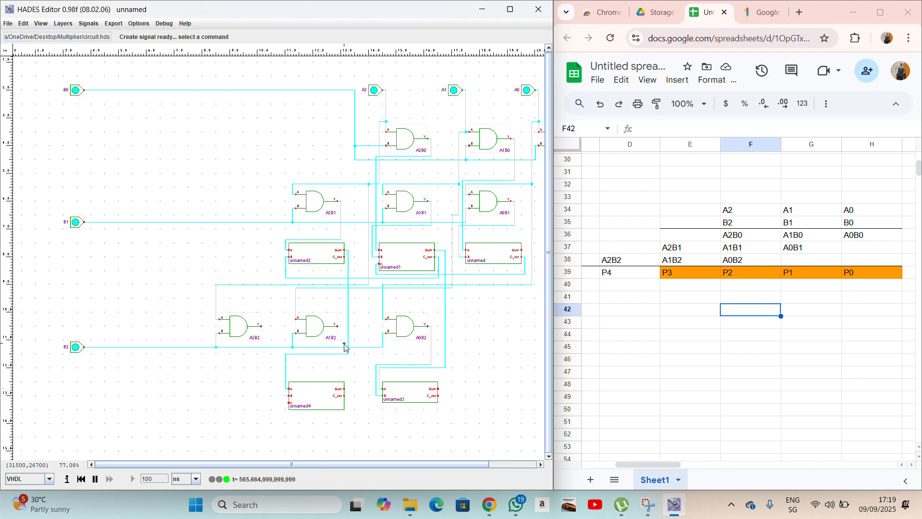
Wire A1B2's output to unnamed4's B input and unnamed3's C_out to its C input.
left_click(340, 328)
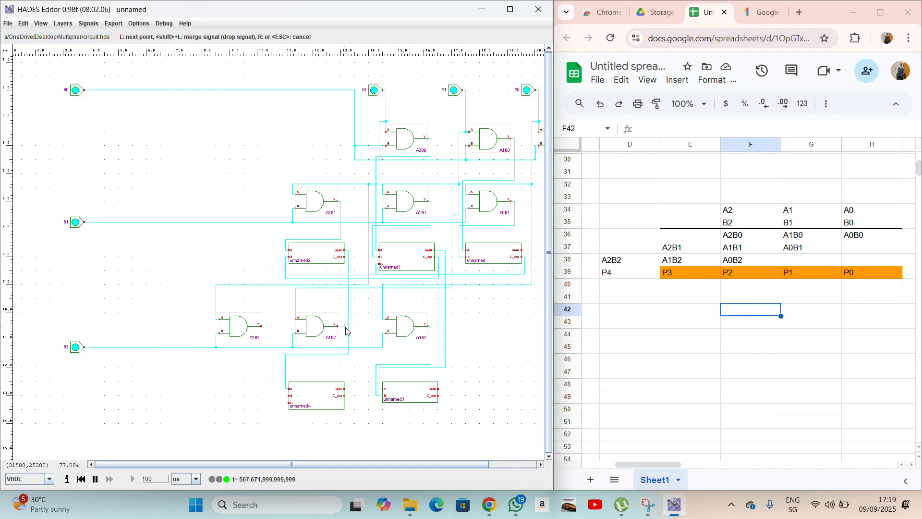
left_click(344, 326)
left_click(344, 357)
left_click(282, 357)
left_click(283, 396)
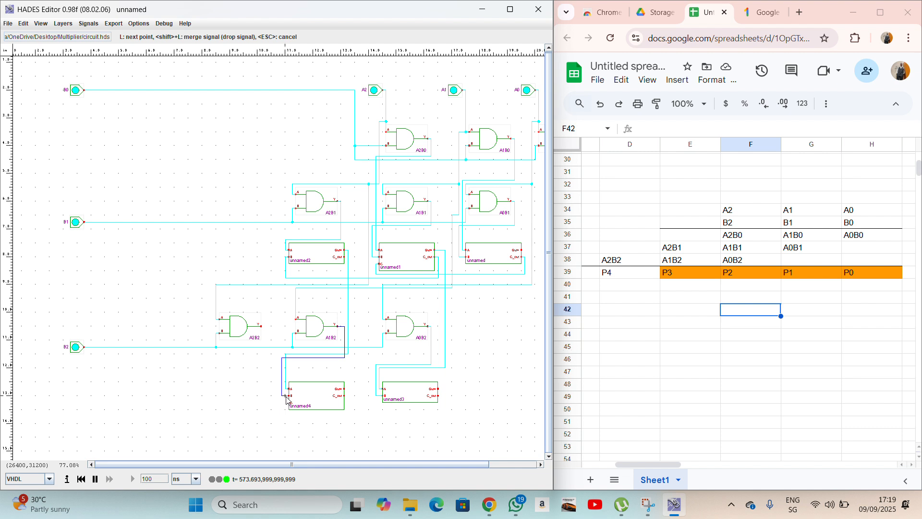
left_click(289, 396)
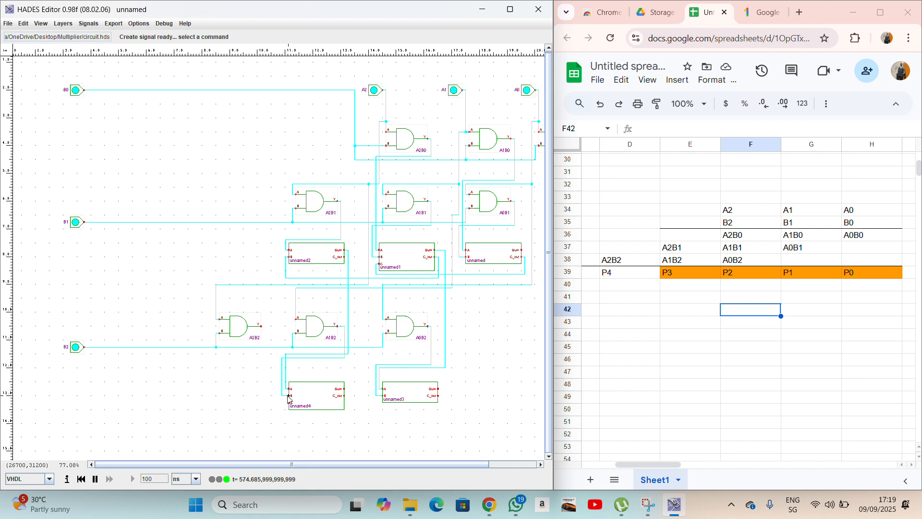
left_click(438, 398)
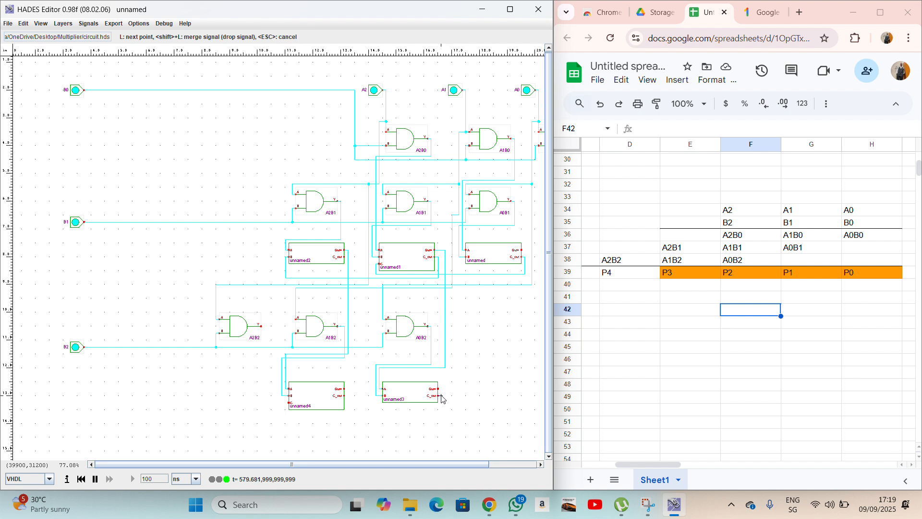
left_click(442, 412)
left_click(282, 412)
left_click(289, 403)
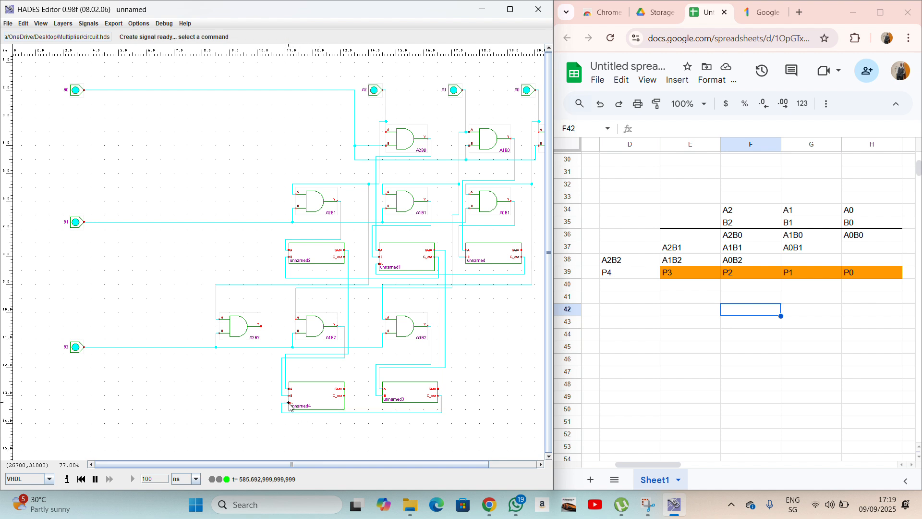
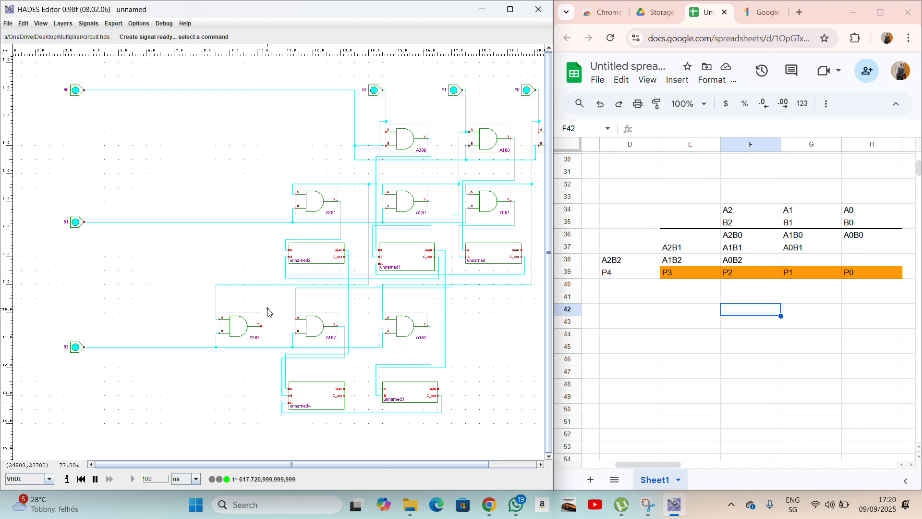
Copy unnamed4 as unnamed5 to its left and wire unnamed2's C_out to its A input.
right_click(324, 399)
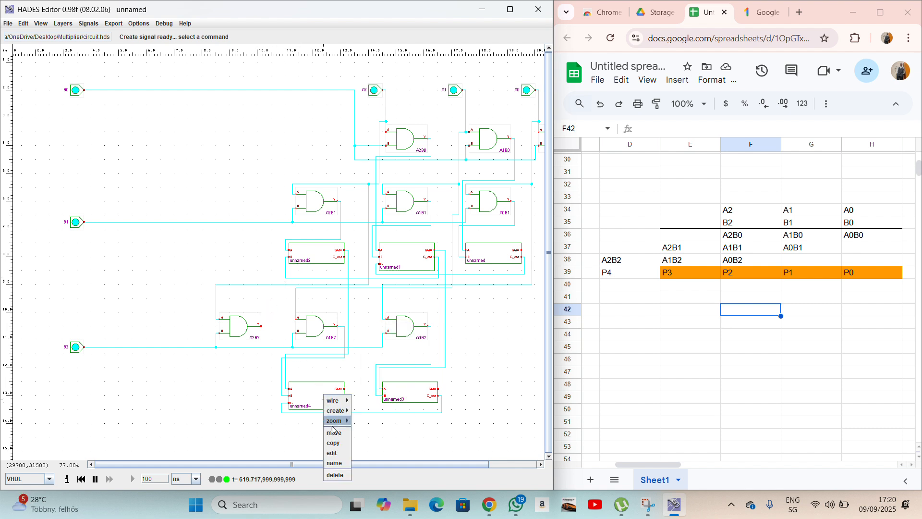
left_click(334, 442)
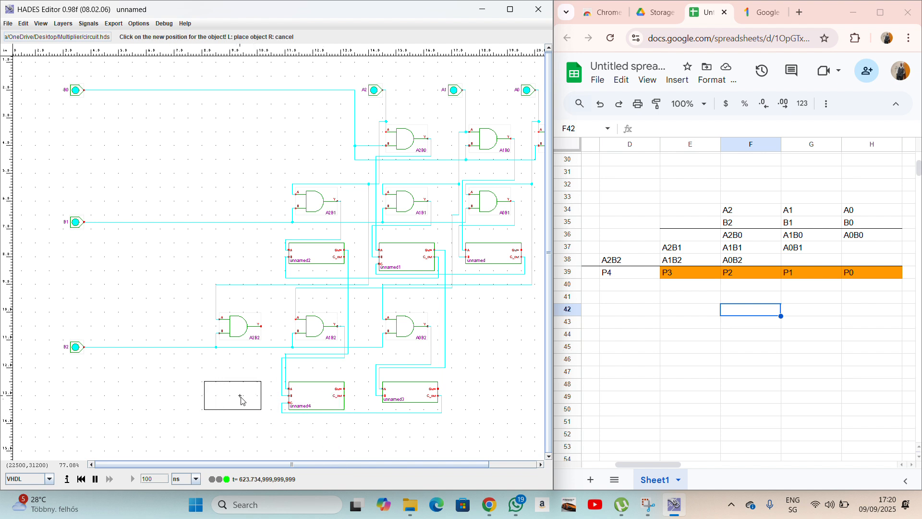
left_click(241, 399)
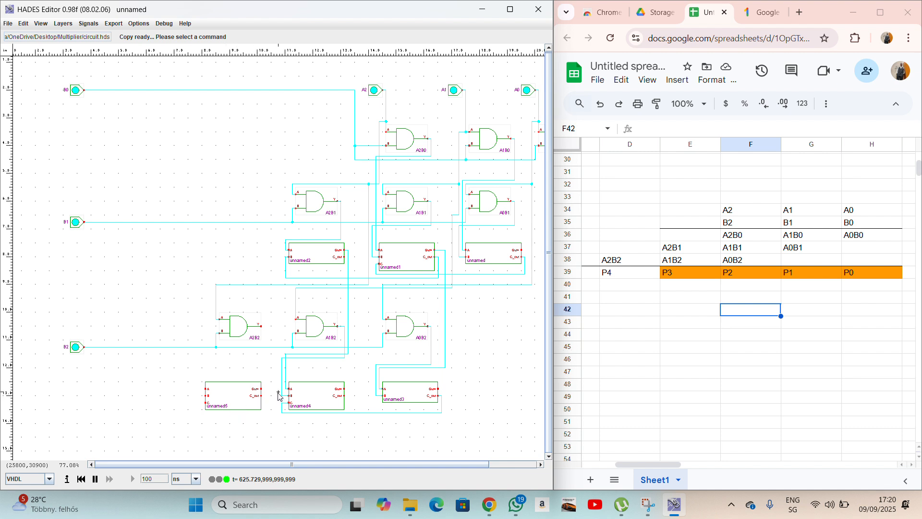
left_click(346, 260)
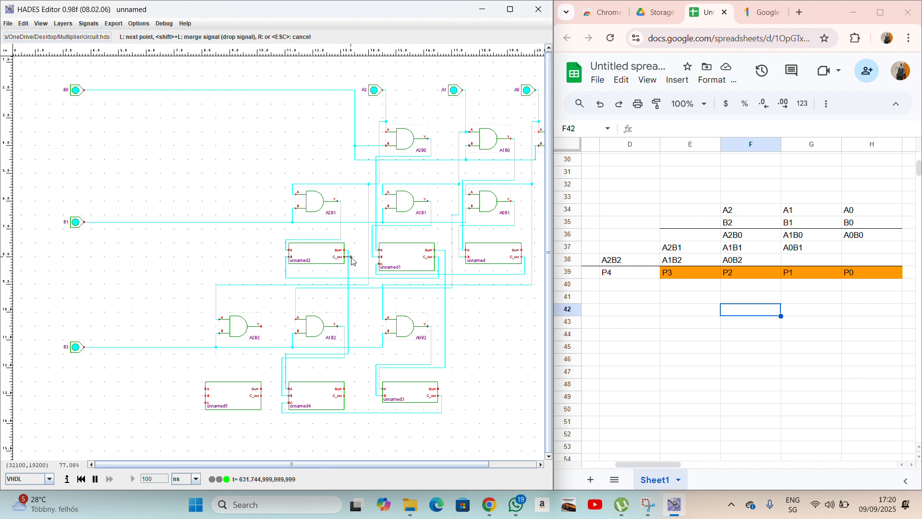
left_click(351, 258)
left_click(352, 361)
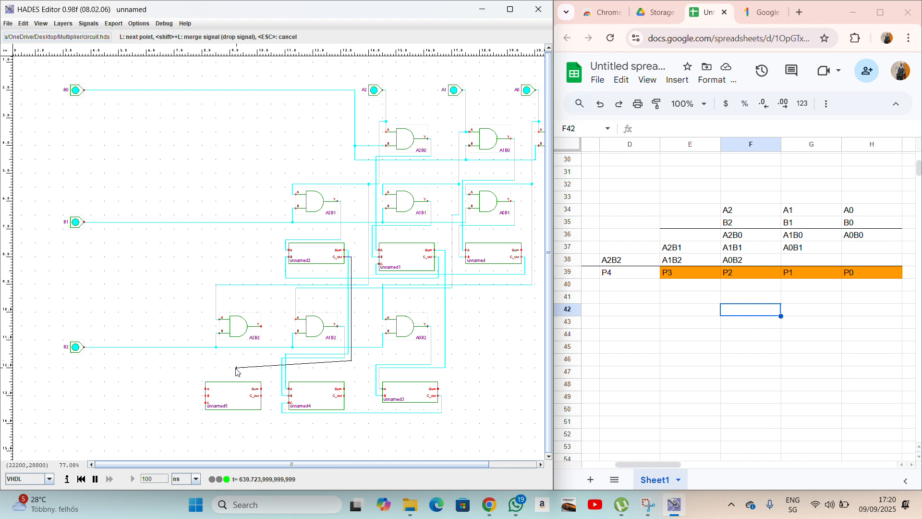
left_click(201, 360)
left_click(202, 390)
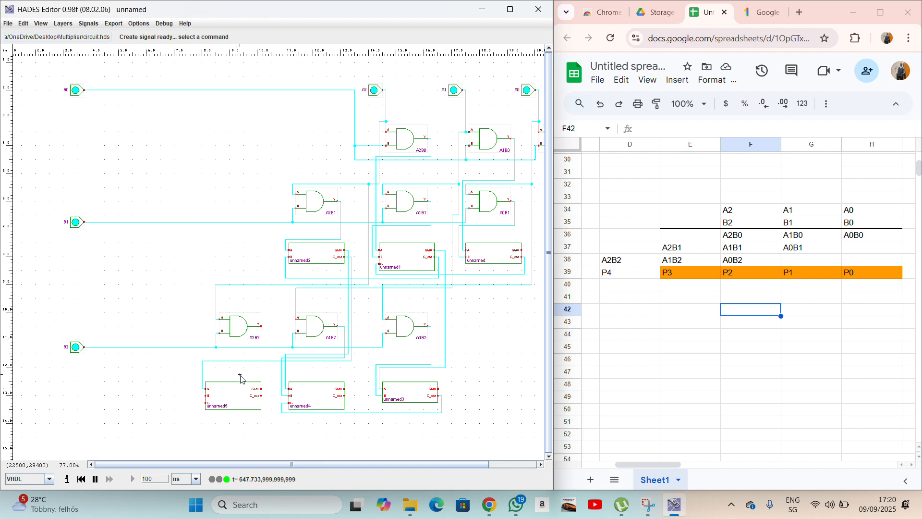
Wire A2B2's output to unnamed5's B input and unnamed4's C_out to its C input.
left_click(261, 327)
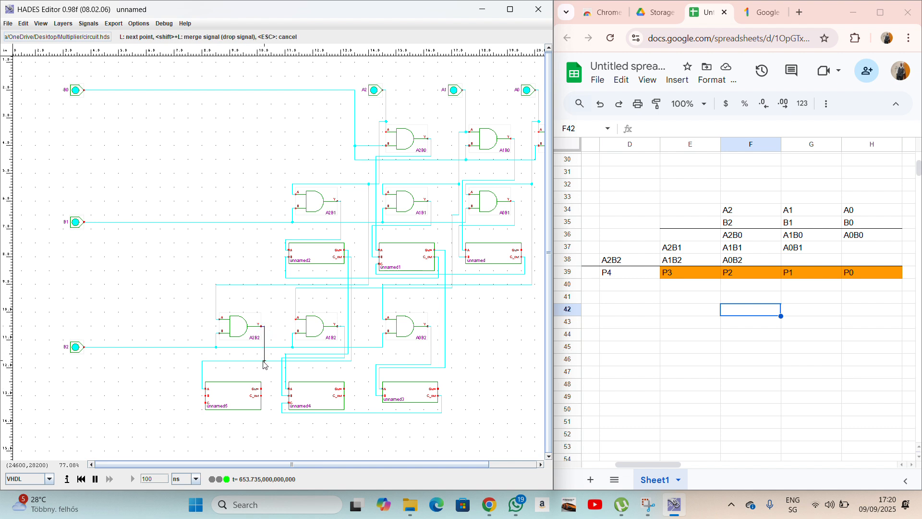
left_click(198, 358)
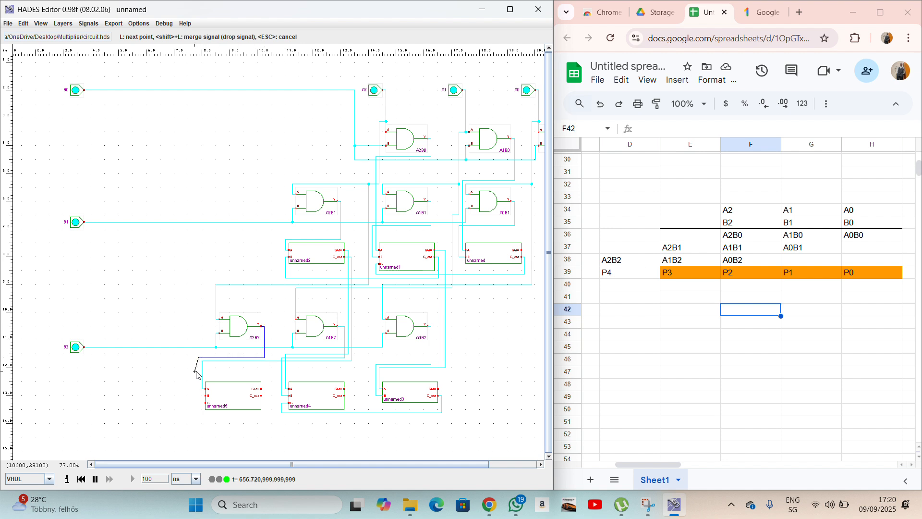
left_click(207, 397)
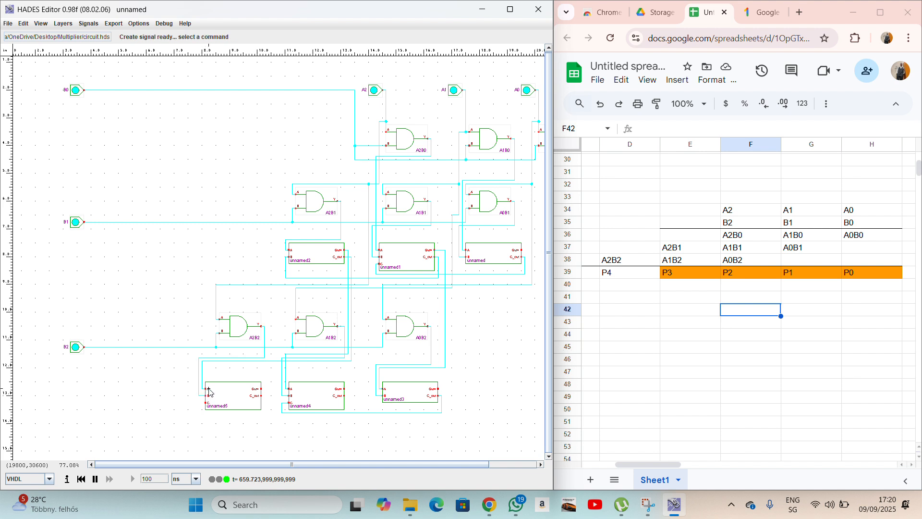
left_click(345, 399)
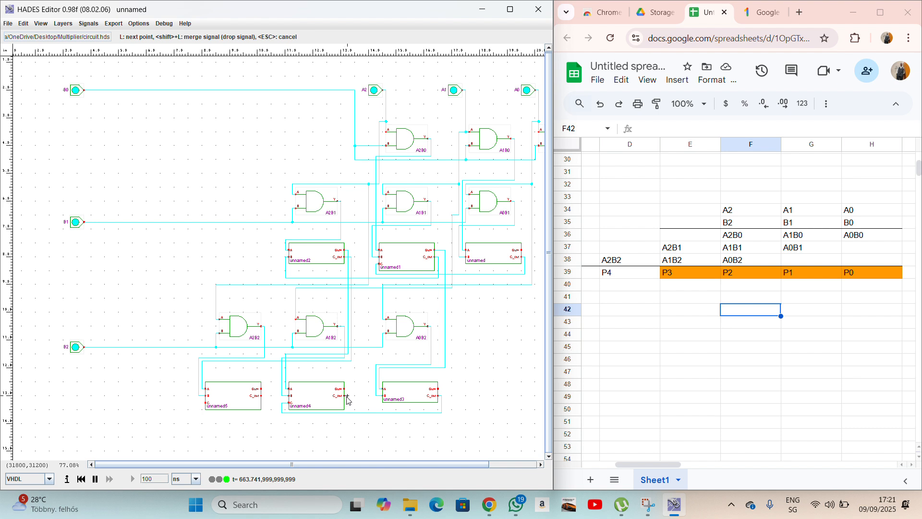
left_click(347, 416)
left_click(199, 416)
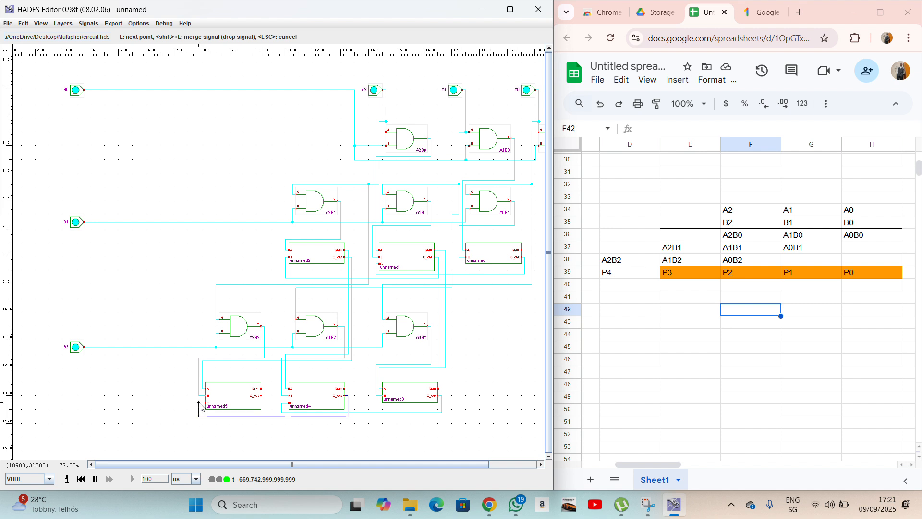
left_click(200, 404)
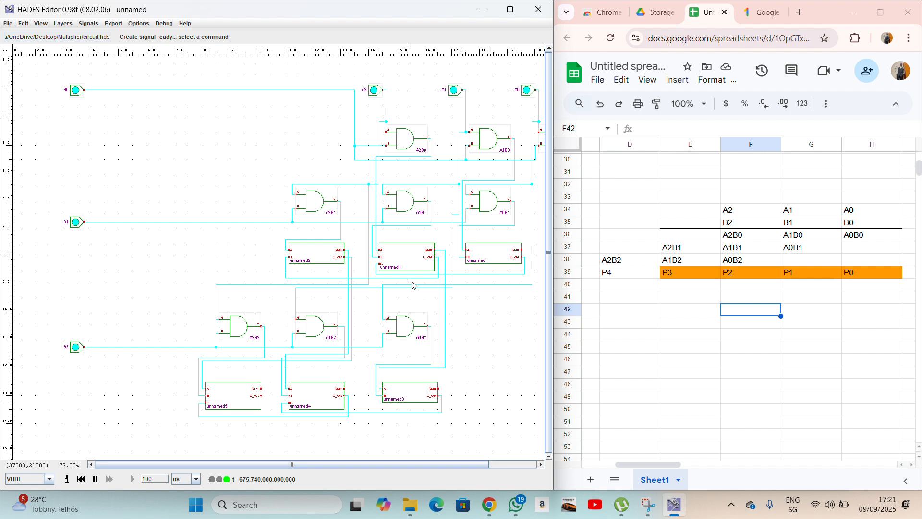
Pick the Opin (LED) output pin component from the create > io menu.
scroll(396, 285, "right", 4)
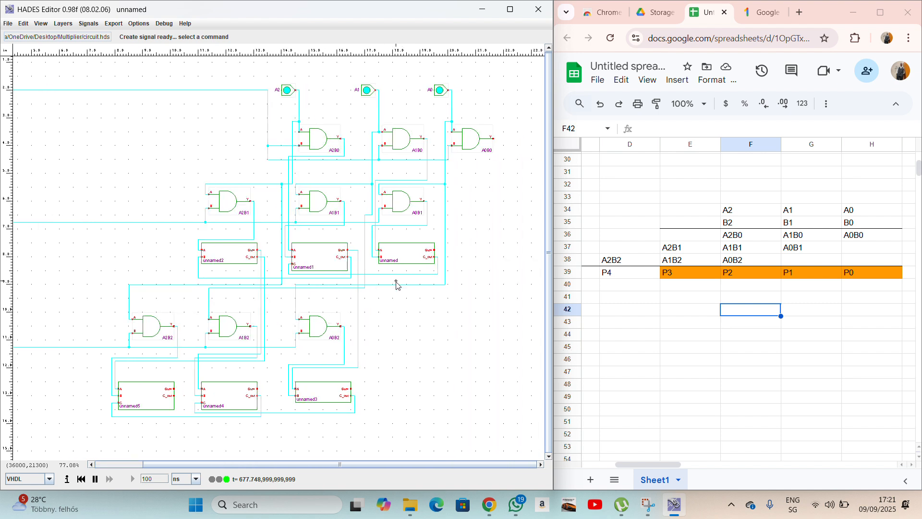
scroll(396, 285, "left", 3)
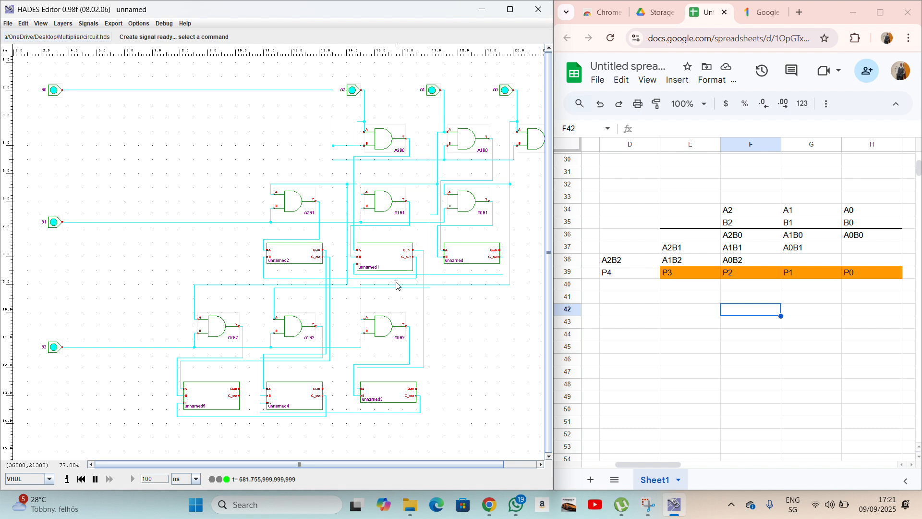
scroll(396, 286, "down", 3)
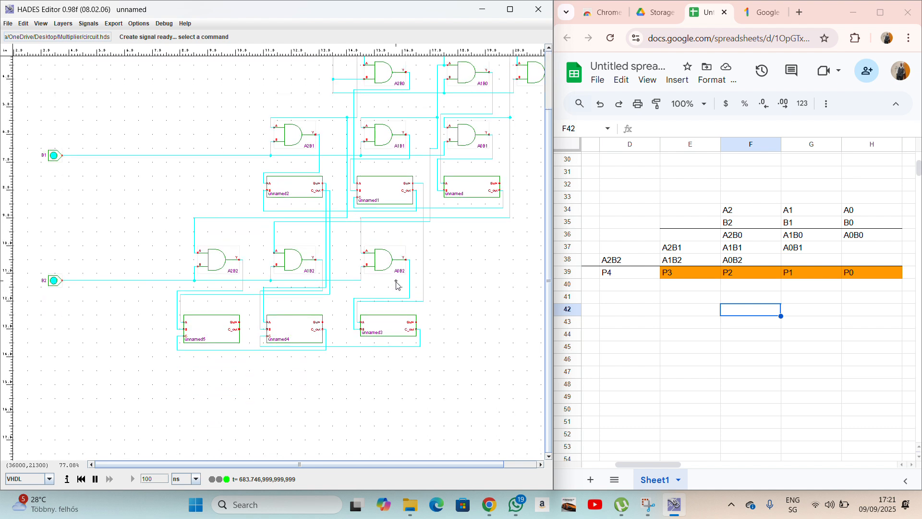
scroll(396, 286, "right", 2)
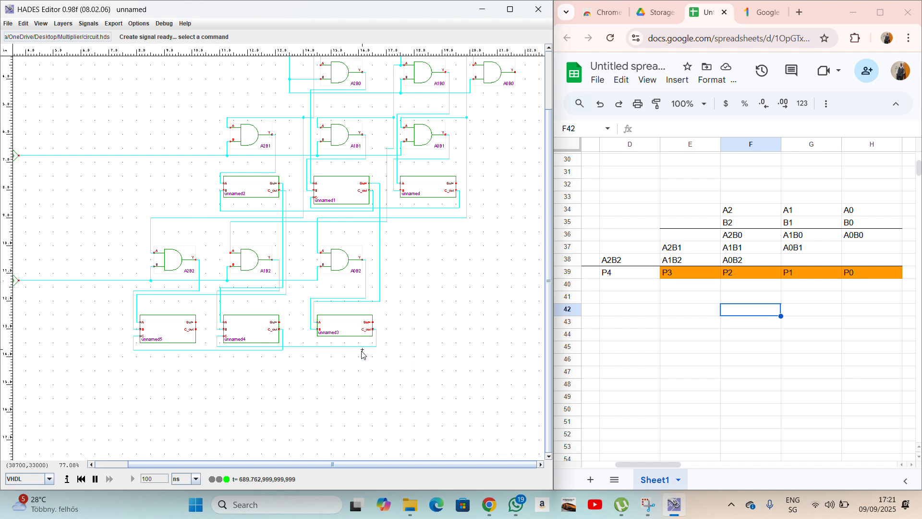
right_click(287, 378)
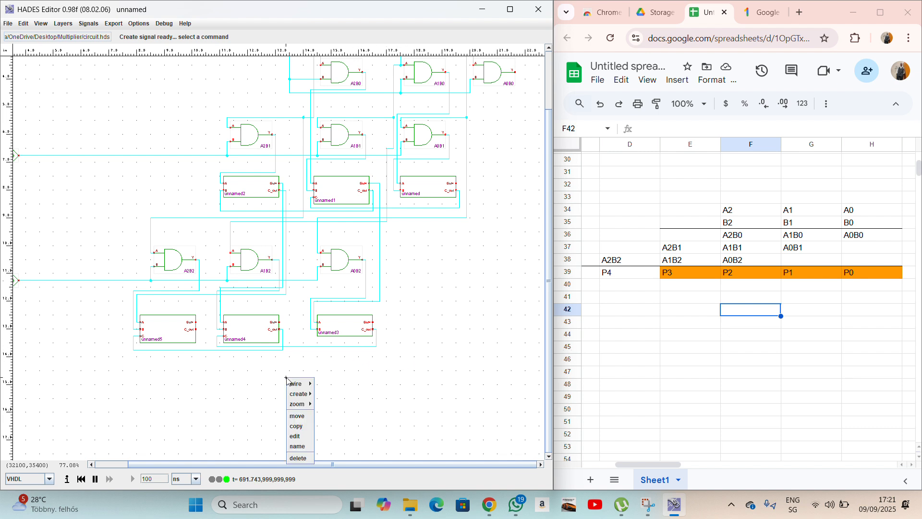
mouse_move(301, 393)
mouse_move(338, 405)
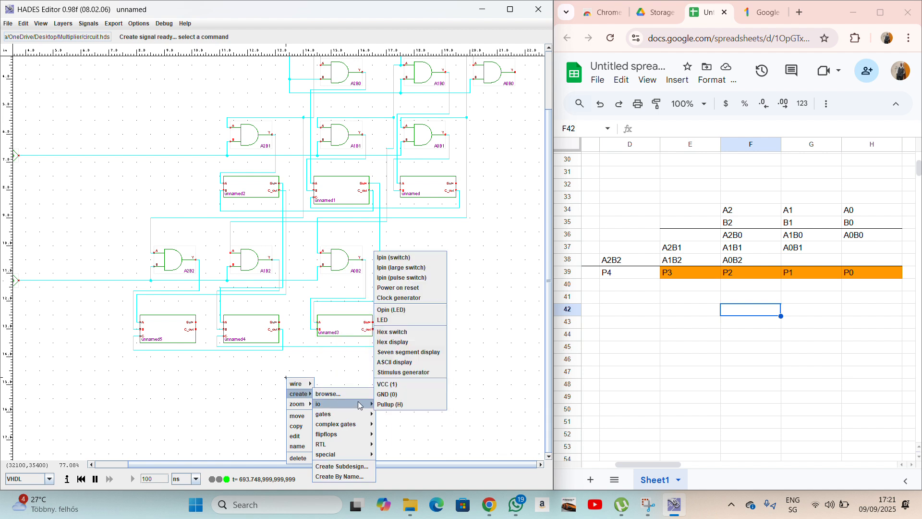
left_click(389, 310)
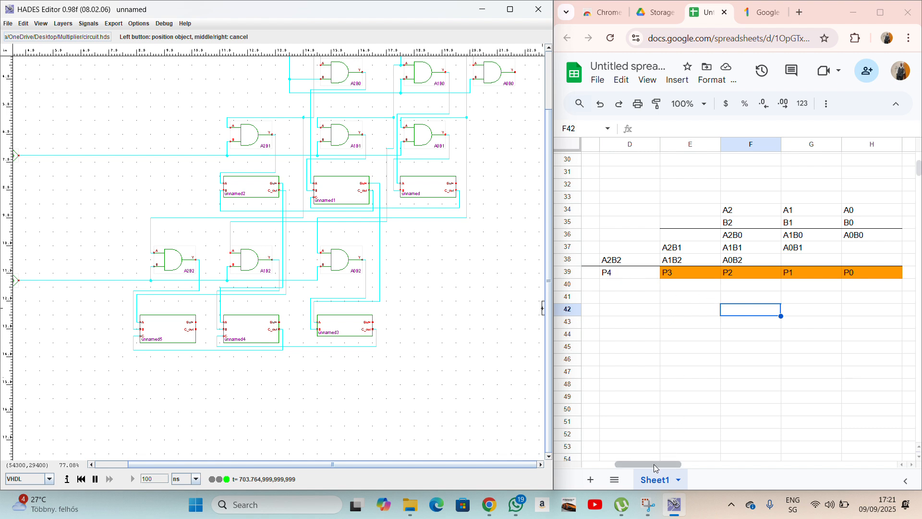
mouse_move(653, 463)
left_mouse_down()
mouse_move(624, 459)
mouse_move(638, 454)
left_mouse_up()
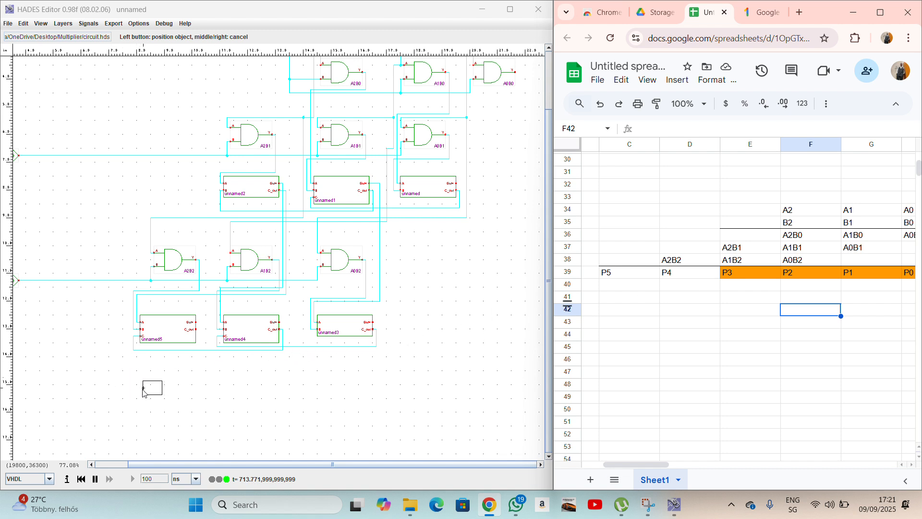
Place six LED output pins, i0 to i5, in a row from right to left along the bottom.
left_click(443, 406)
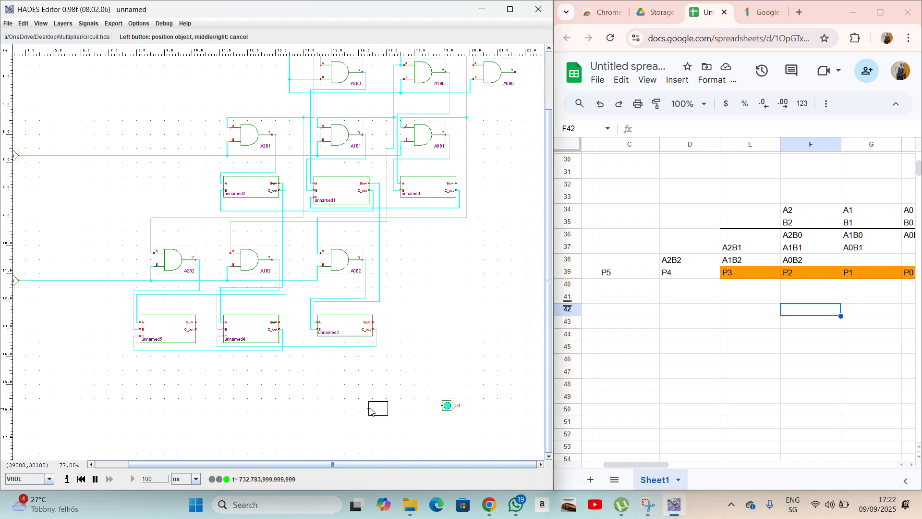
left_click(370, 409)
left_click(315, 411)
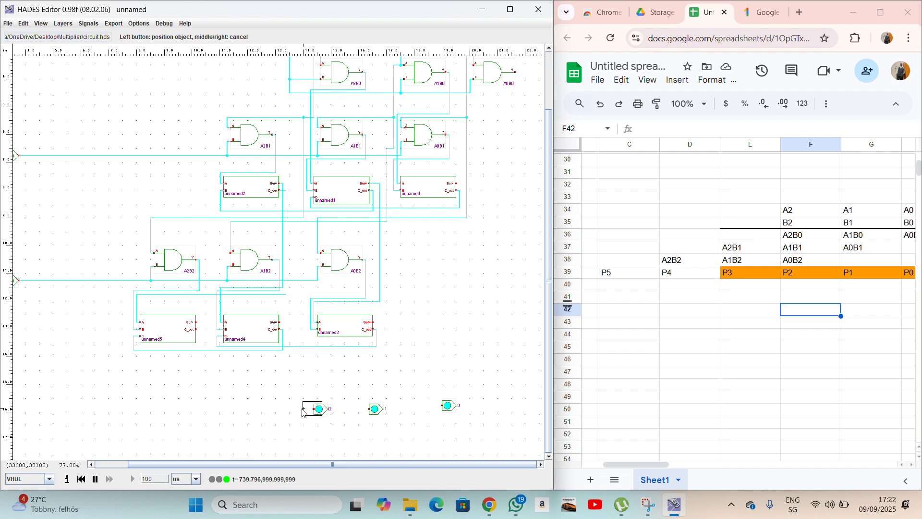
left_click(260, 411)
left_click(190, 412)
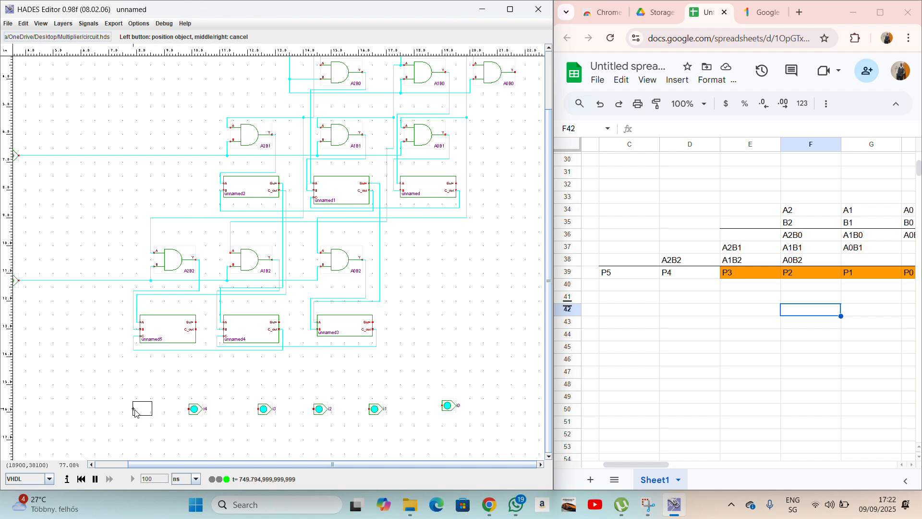
left_click(134, 412)
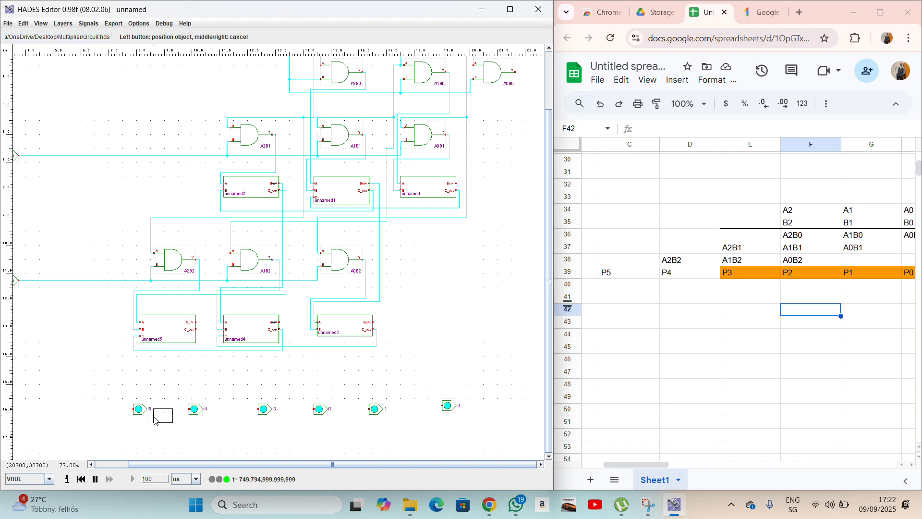
right_click(331, 450)
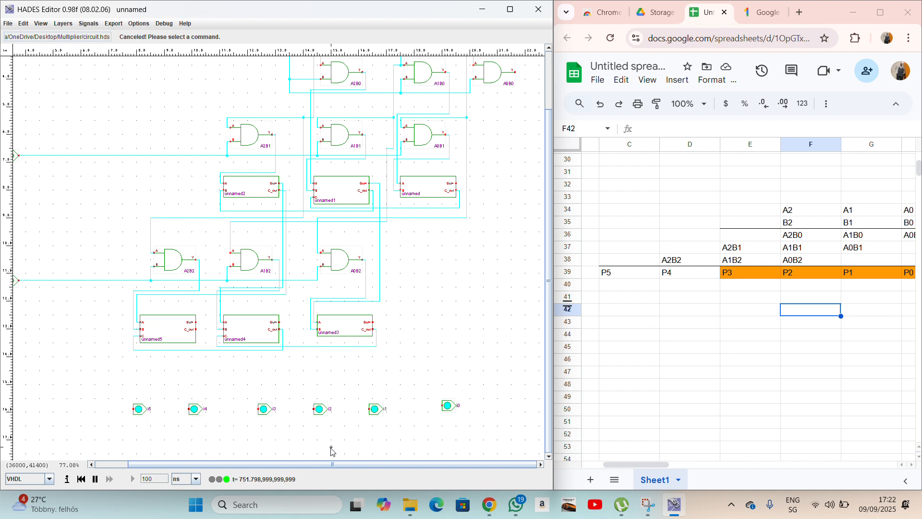
right_click(449, 409)
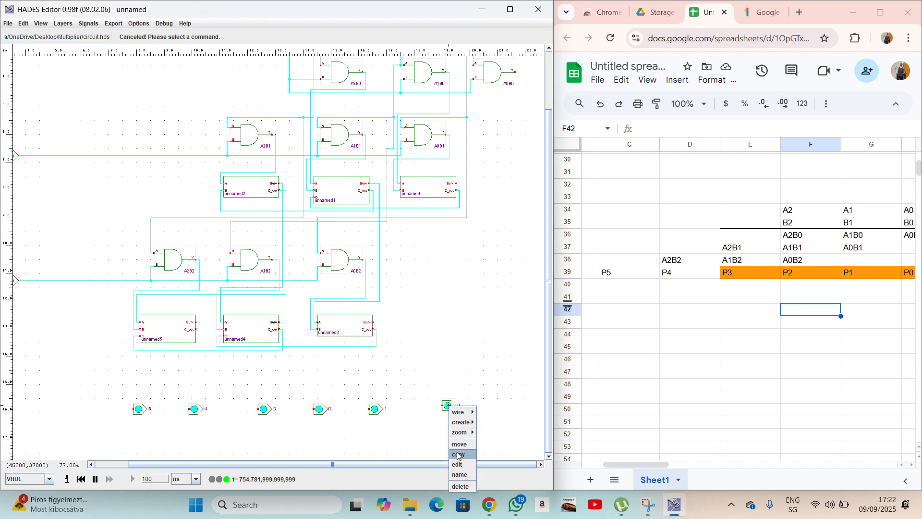
Line up pin i0 with the others and rename it P0.
left_click(458, 444)
left_click(435, 408)
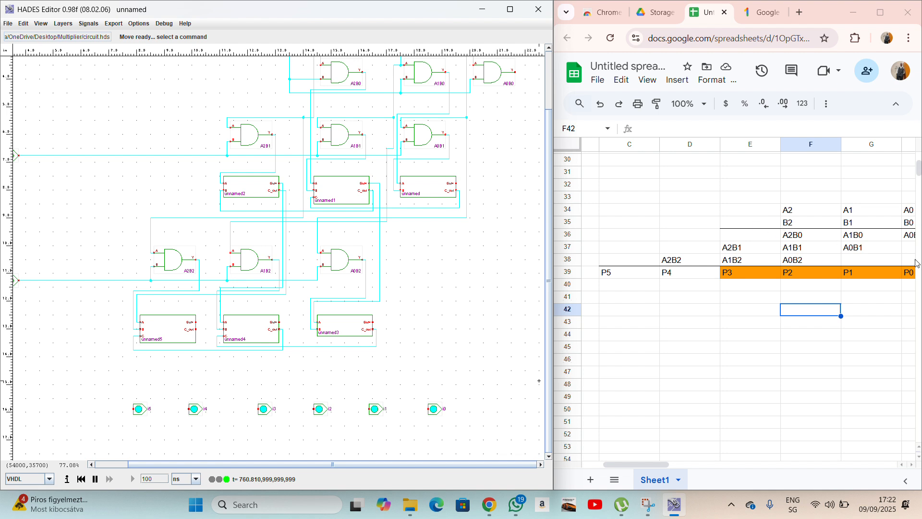
right_click(432, 410)
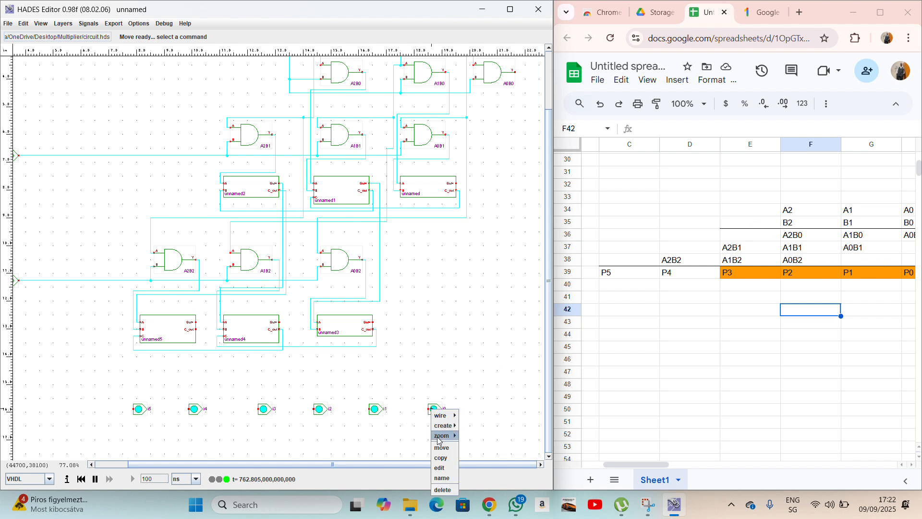
left_click(442, 477)
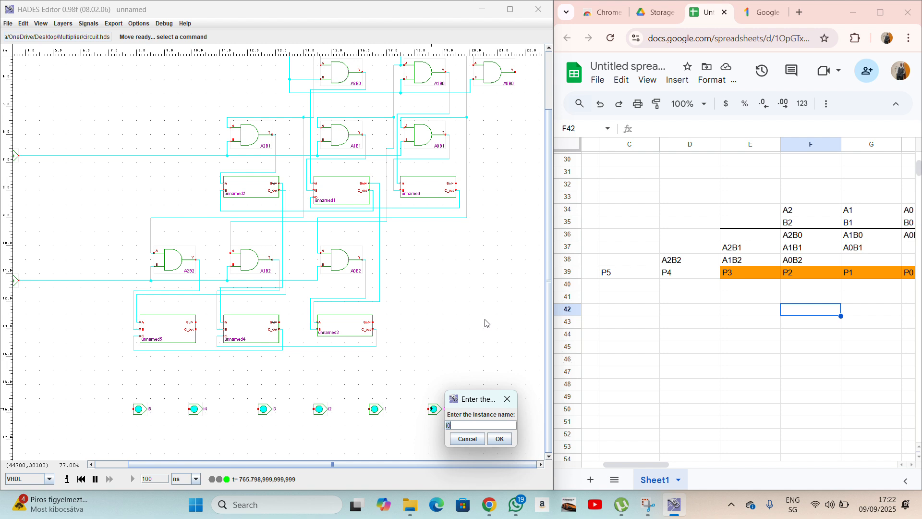
type("P0")
left_click(500, 439)
Rename output pins i1 and i2 to P1 and P2.
right_click(381, 409)
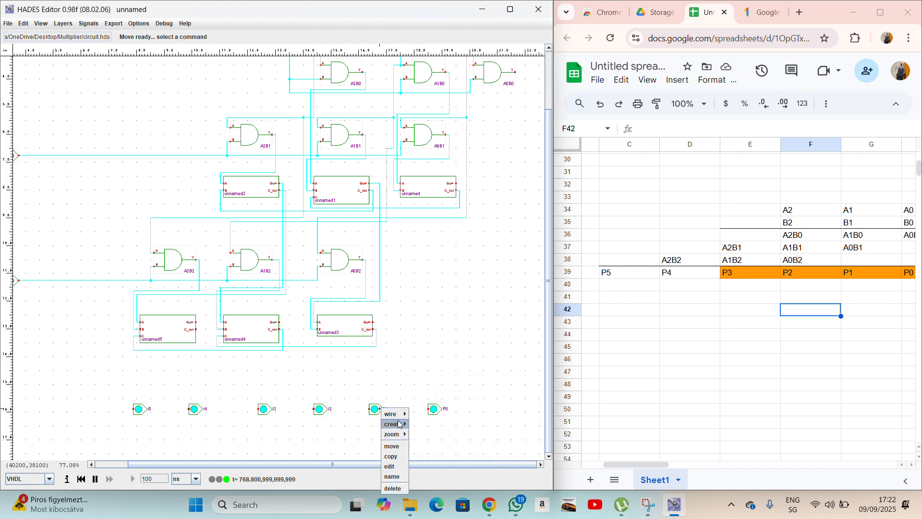
left_click(401, 477)
type("P")
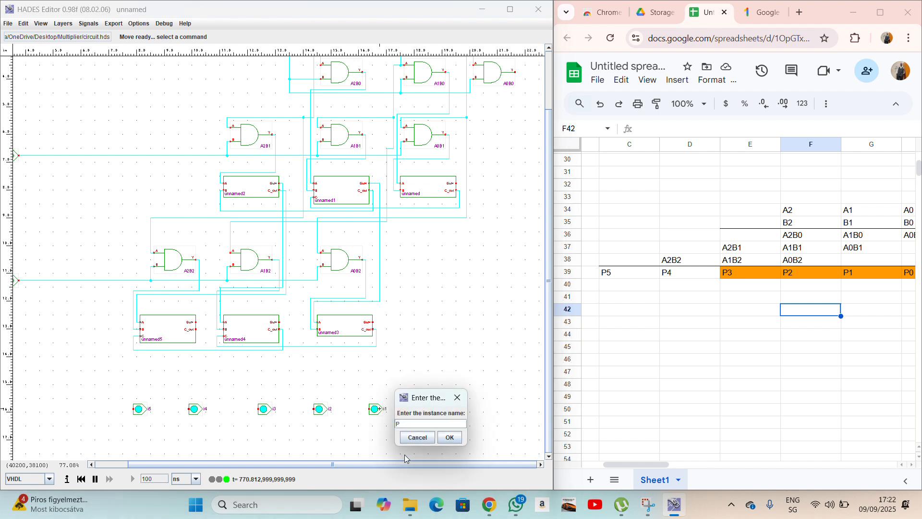
type("1")
key("Return")
right_click(326, 409)
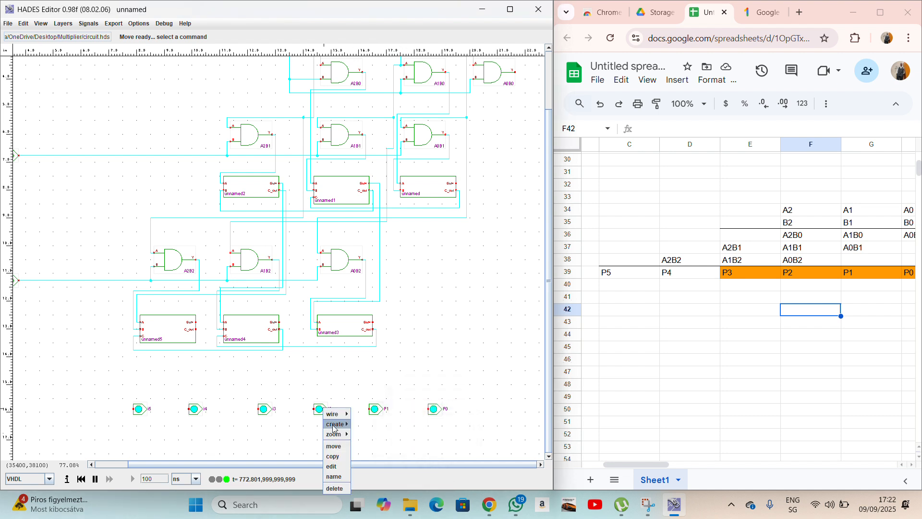
left_click(344, 476)
type("P")
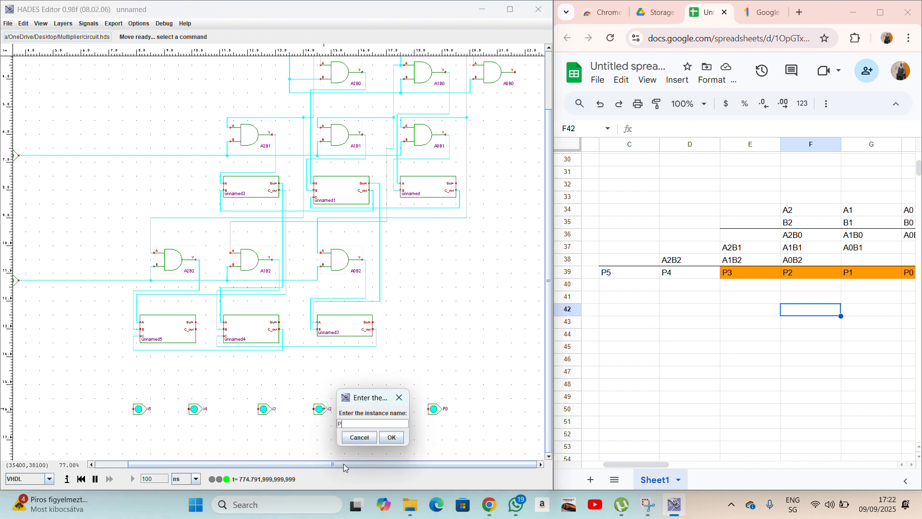
type("2")
left_click(391, 437)
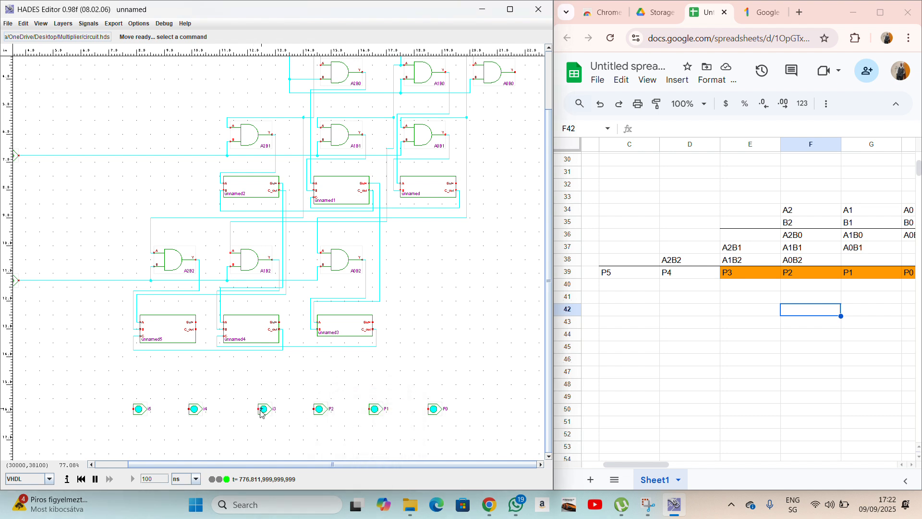
Rename output pins i3, i4 and i5 to P3, P4 and P5.
right_click(262, 409)
left_click(280, 475)
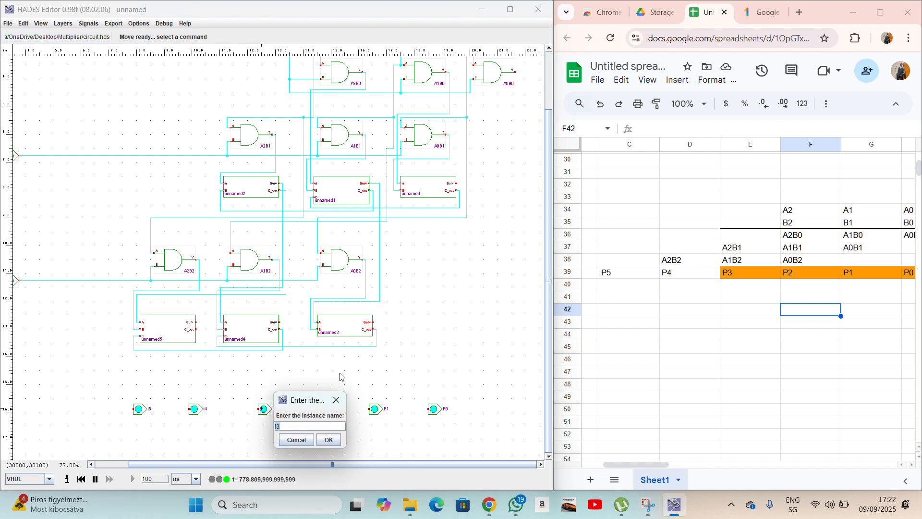
type("P")
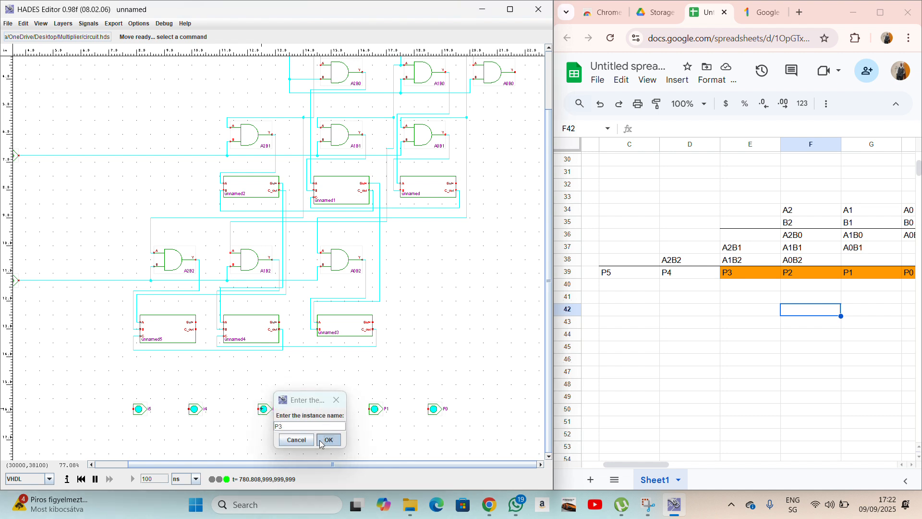
left_click(328, 439)
right_click(194, 409)
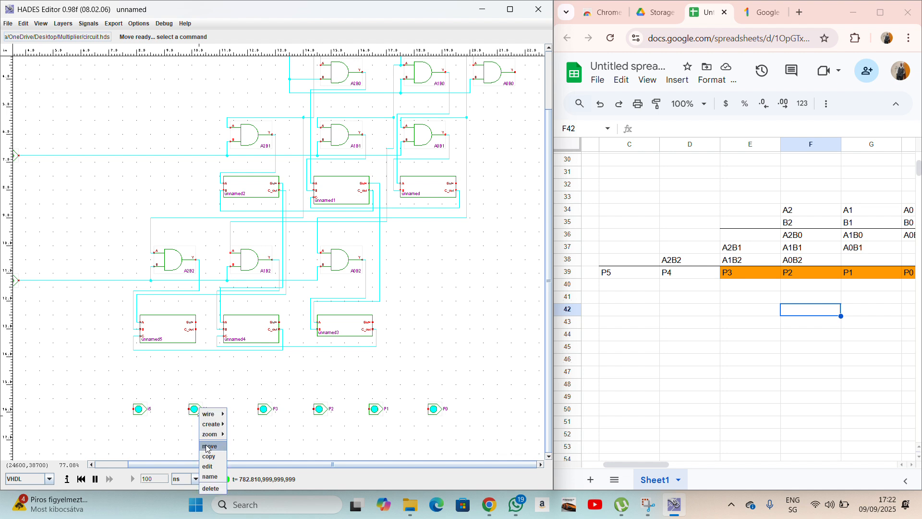
left_click(216, 476)
type("P4")
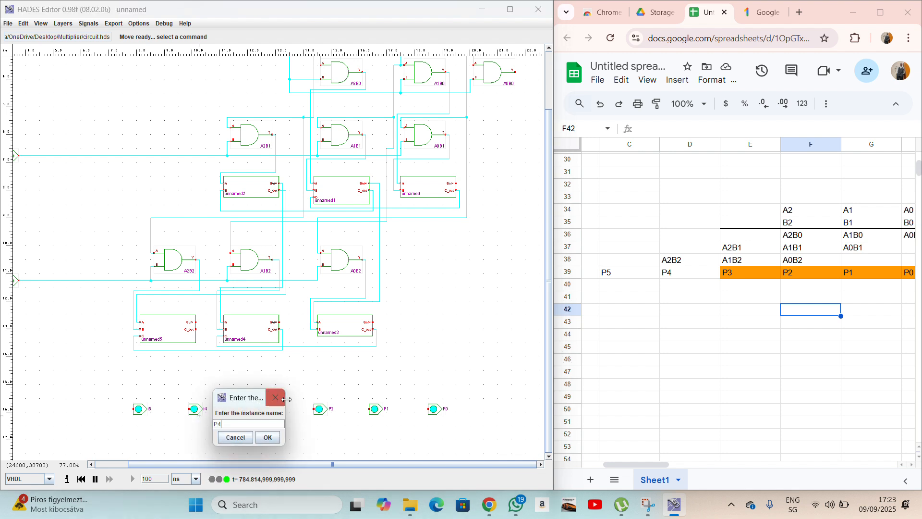
left_click(268, 437)
right_click(138, 413)
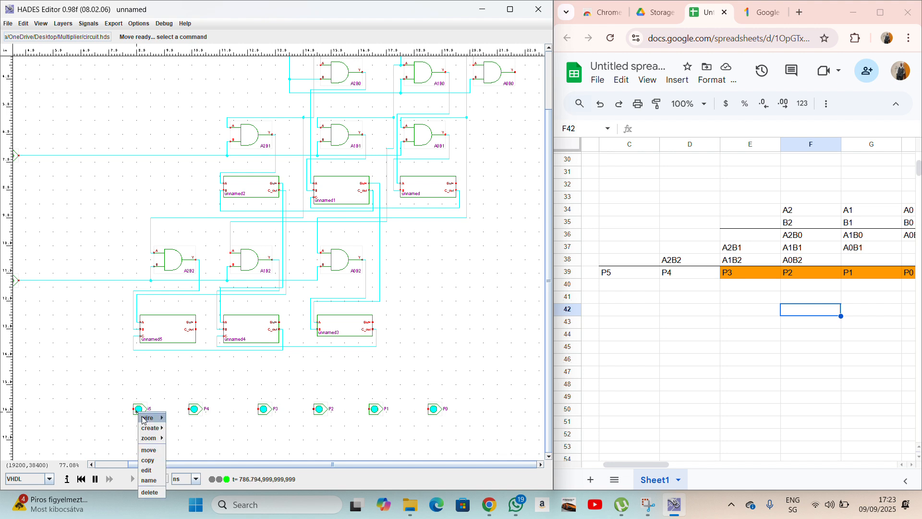
left_click(150, 480)
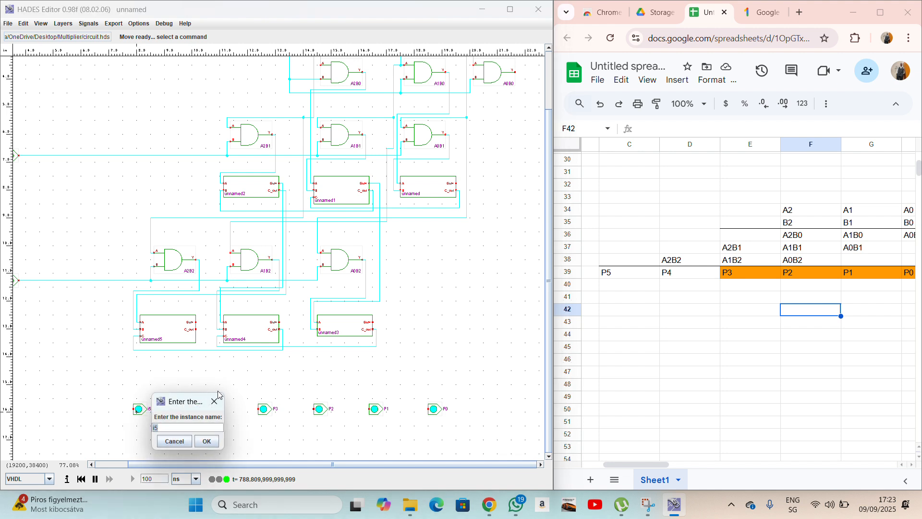
type("P5")
left_click(206, 440)
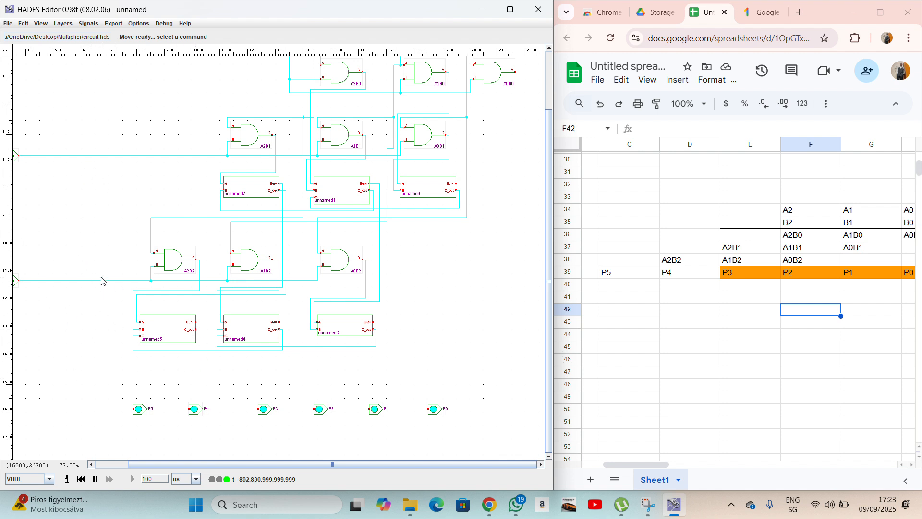
Wire unnamed5's C_out to P5 and its Sum output to P4.
left_click(195, 331)
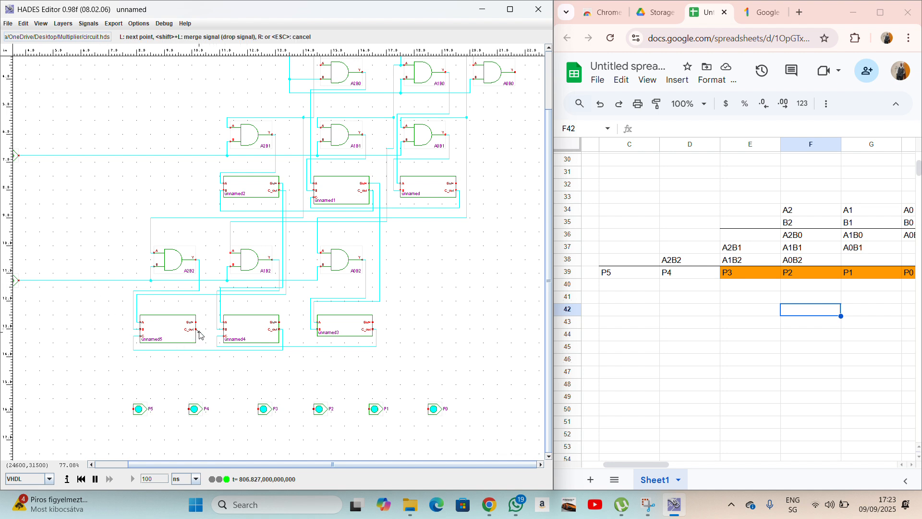
left_click(199, 357)
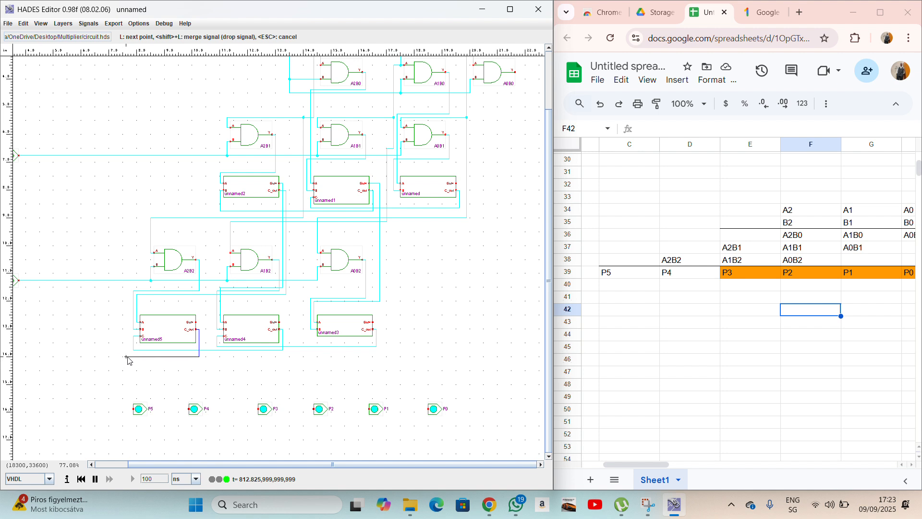
left_click(123, 357)
left_click(122, 409)
left_click(133, 410)
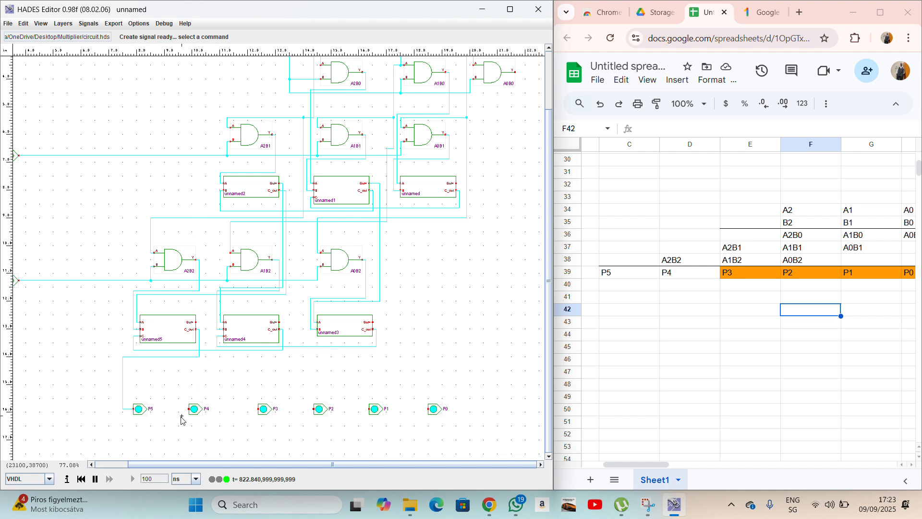
left_click(196, 322)
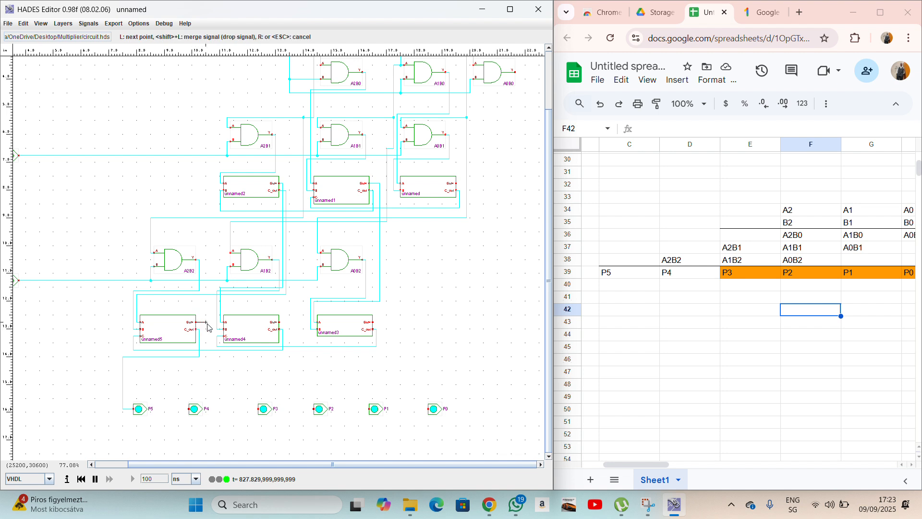
left_click(206, 322)
left_click(207, 363)
left_click(186, 365)
left_click(186, 409)
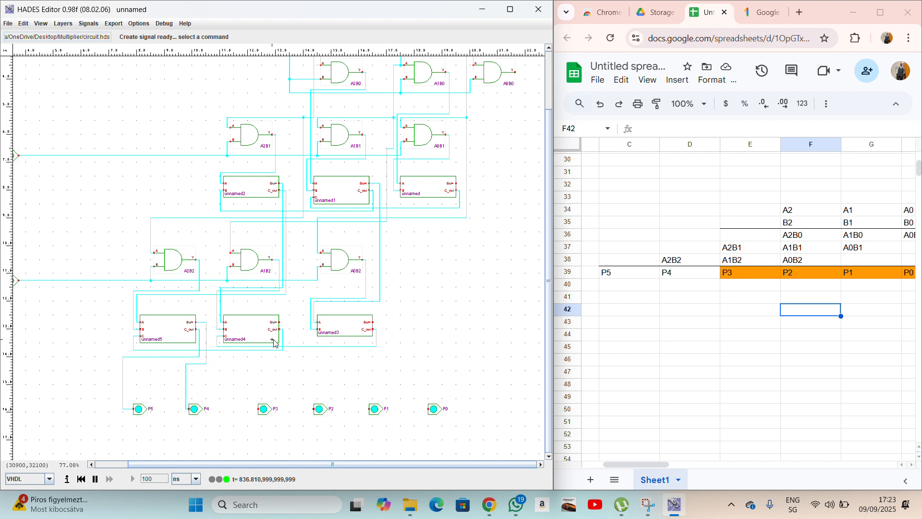
Wire unnamed4's Sum output to P3 and unnamed3's Sum output to P2.
left_click(279, 322)
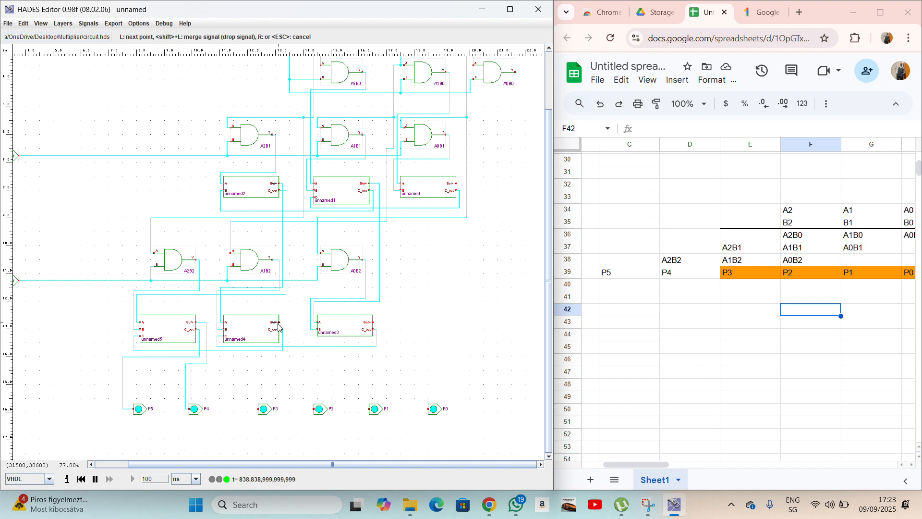
left_click(287, 322)
left_click(287, 372)
left_click(256, 371)
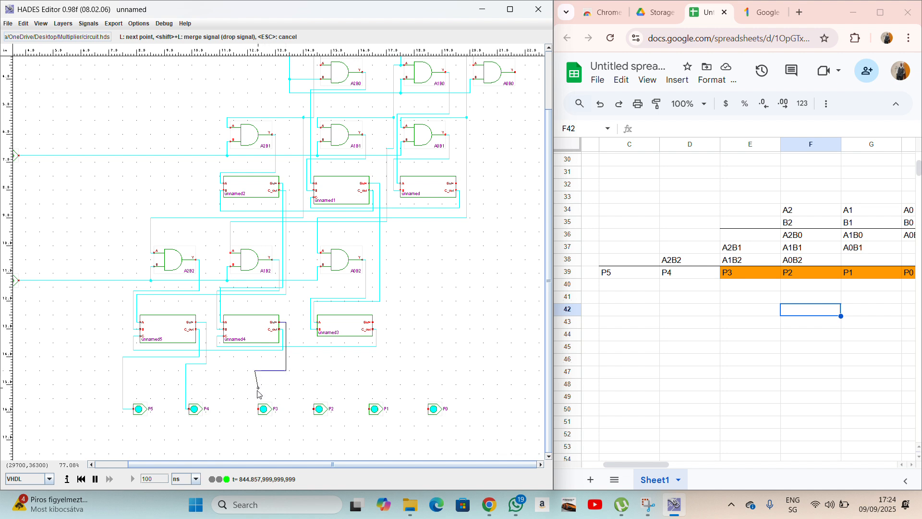
left_click(256, 409)
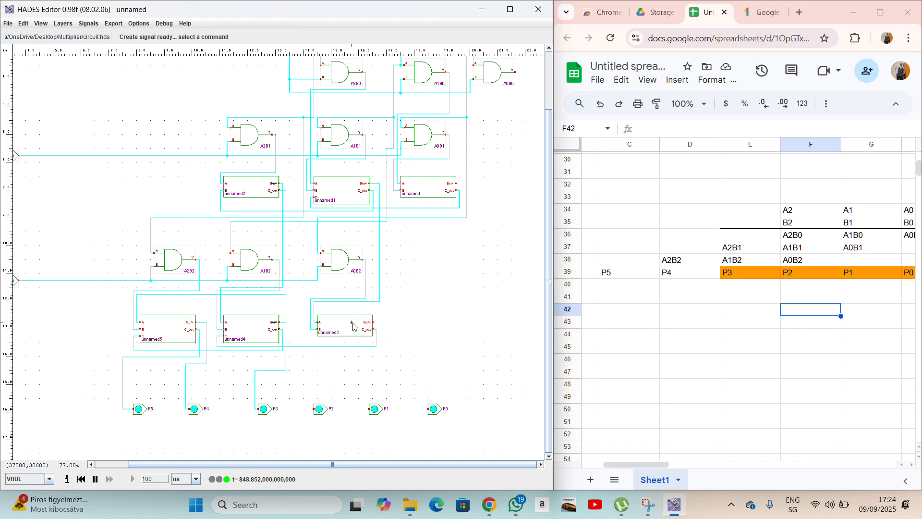
left_click(373, 322)
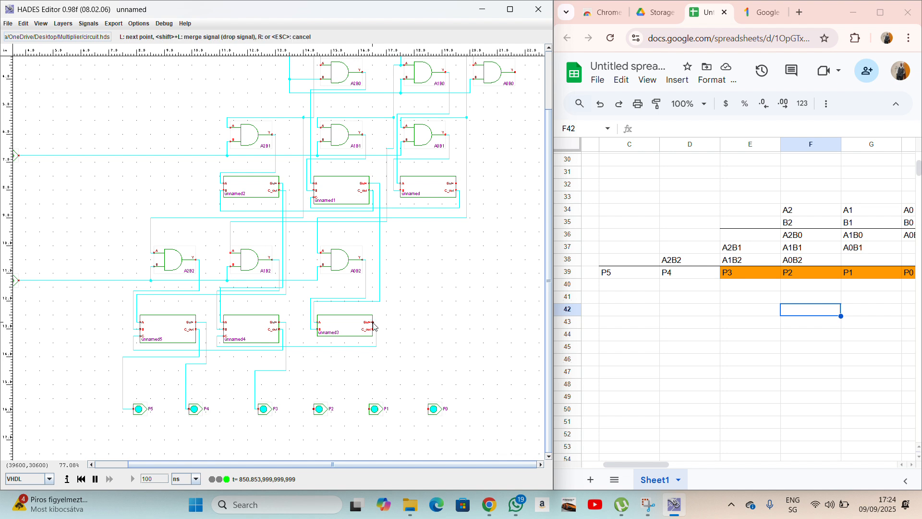
left_click(379, 323)
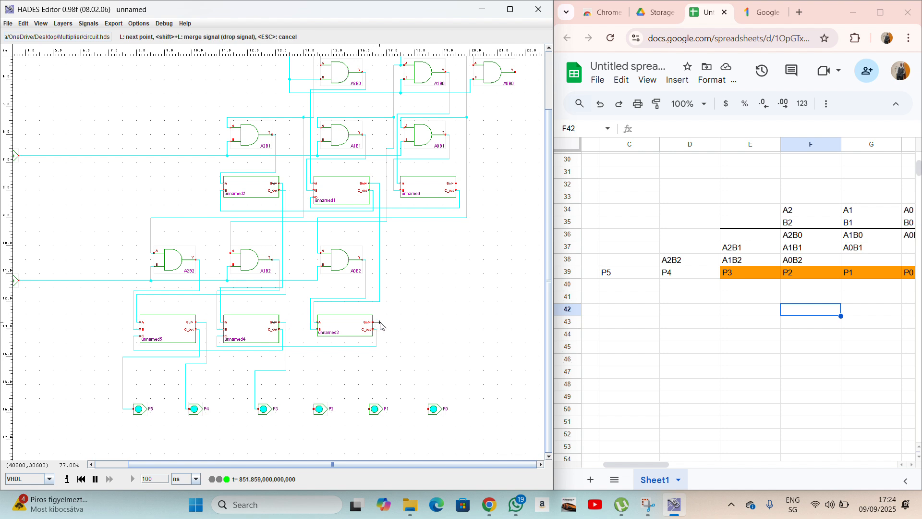
left_click(379, 356)
left_click(310, 356)
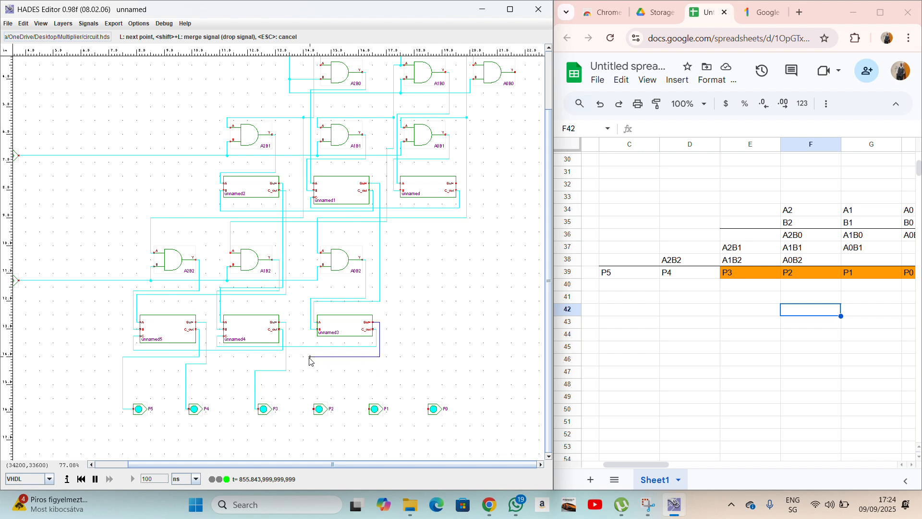
left_click(310, 408)
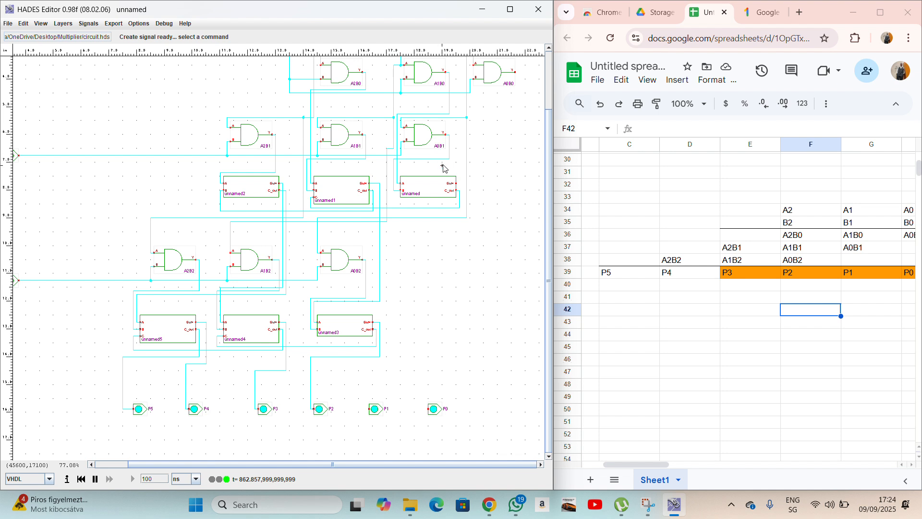
Wire the top adder's Sum output down to output pin P1.
left_click(457, 188)
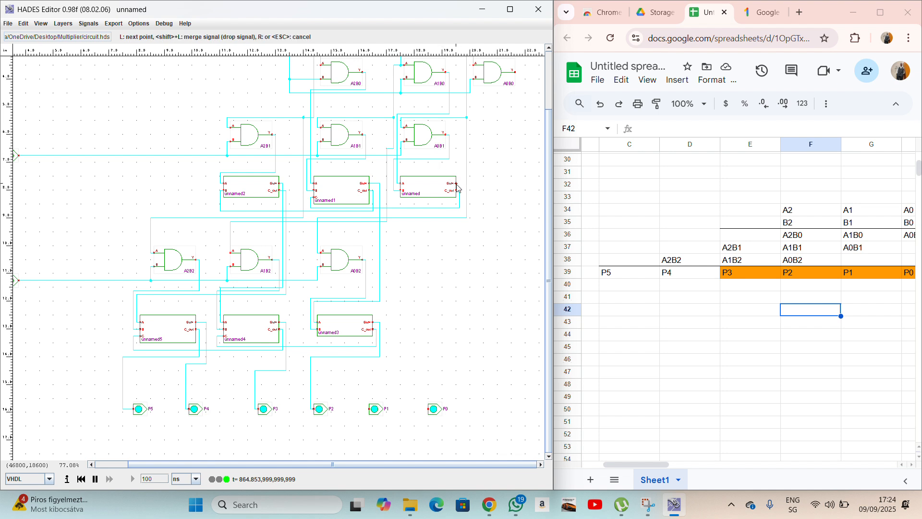
left_click(462, 184)
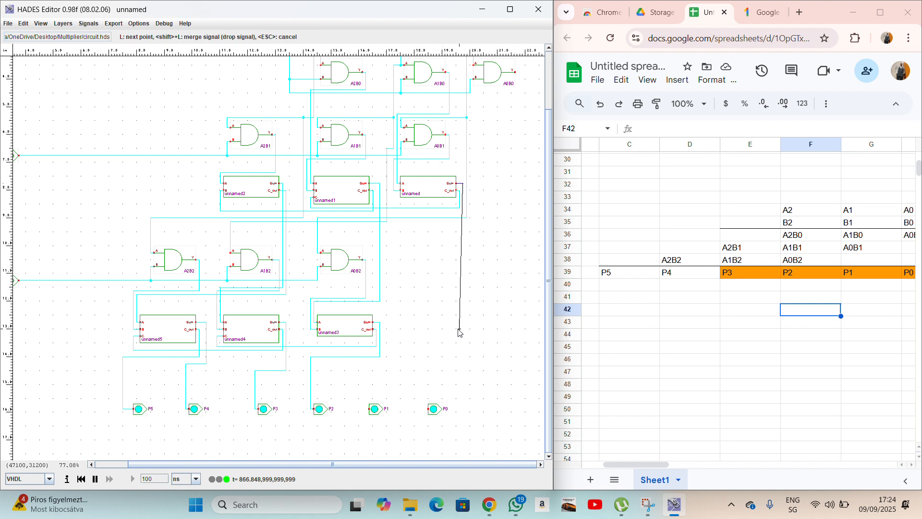
left_click(463, 224)
left_click(393, 225)
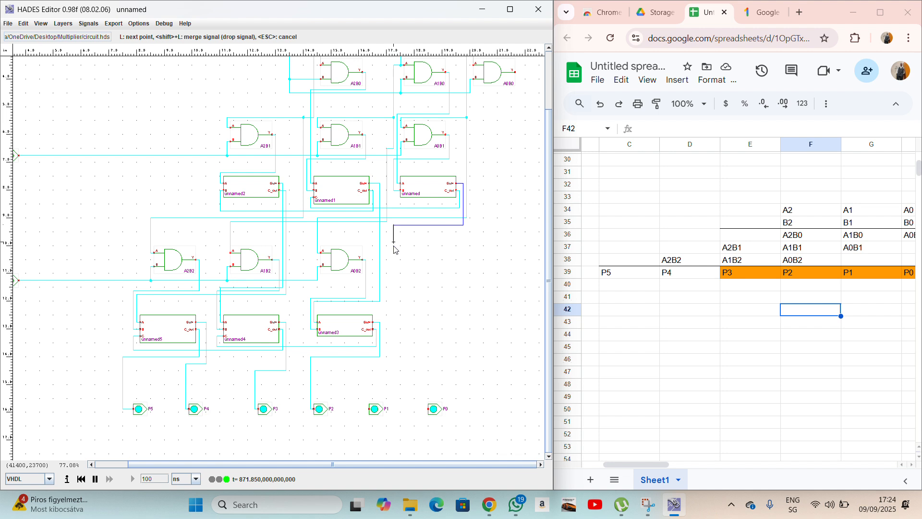
left_click(394, 360)
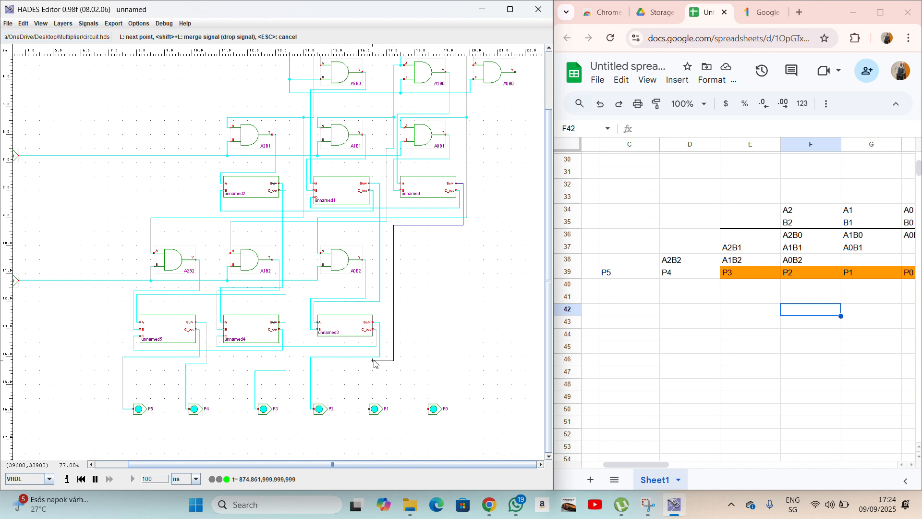
left_click(370, 409)
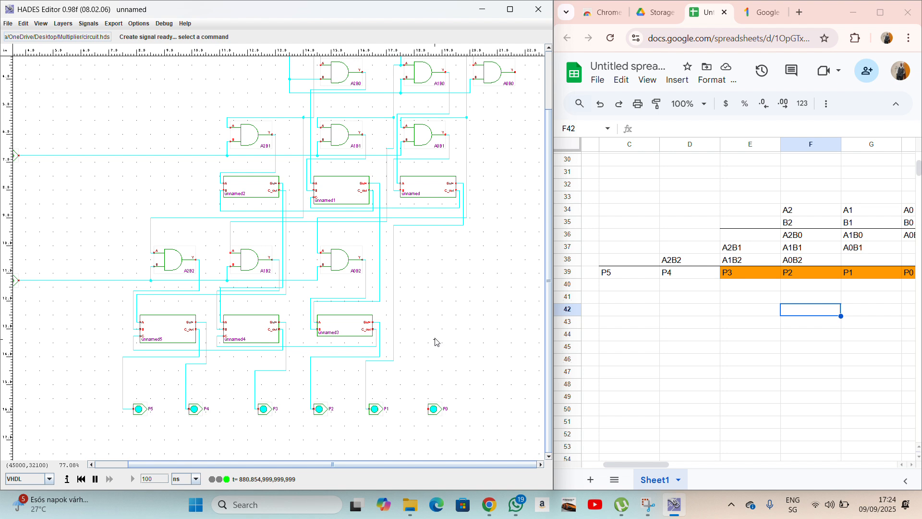
Route a wire from A0B0's output down to P0's input and fit the circuit in view.
left_click(516, 73)
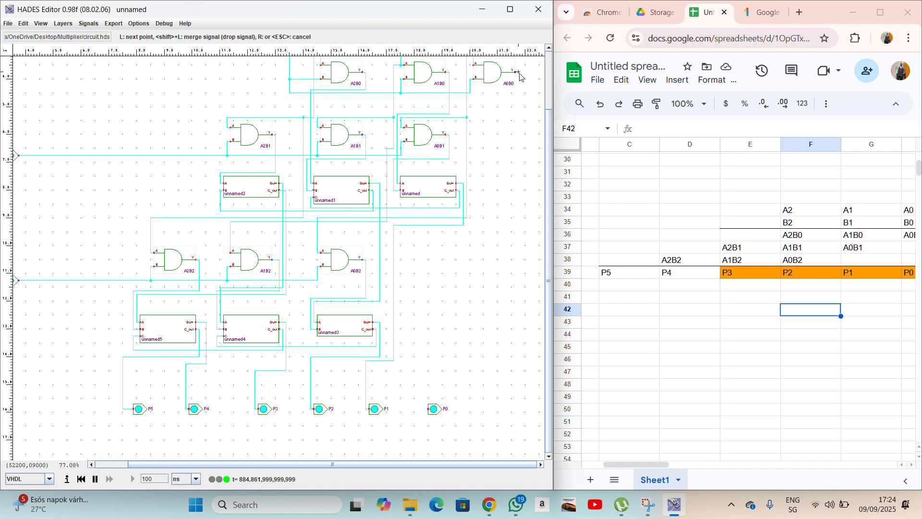
left_click(519, 73)
left_click(478, 96)
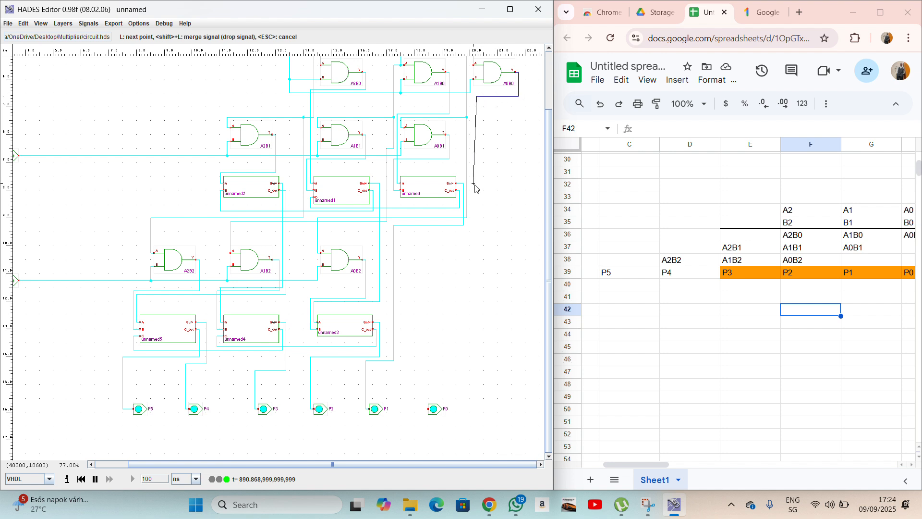
left_click(421, 232)
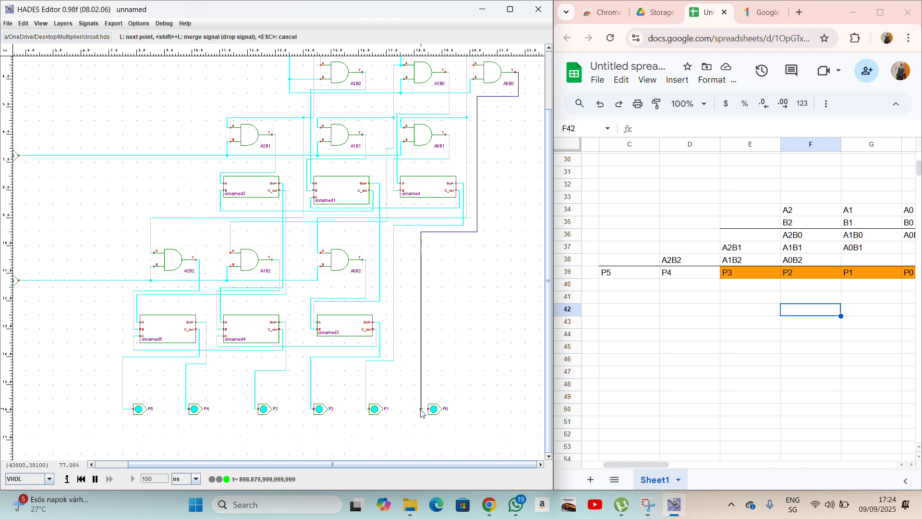
left_click(421, 408)
left_click(428, 409)
key("f")
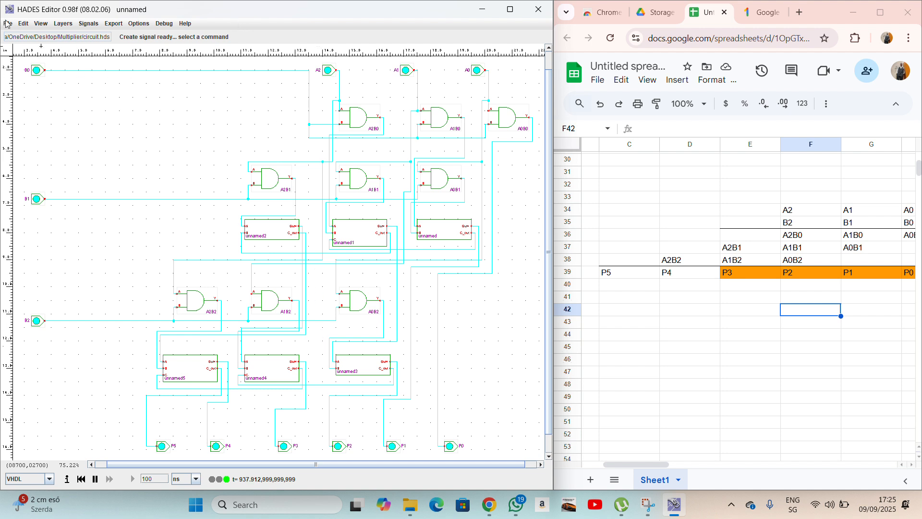
Create a symbol for the multiplier circuit, then start a new blank design.
left_click(23, 25)
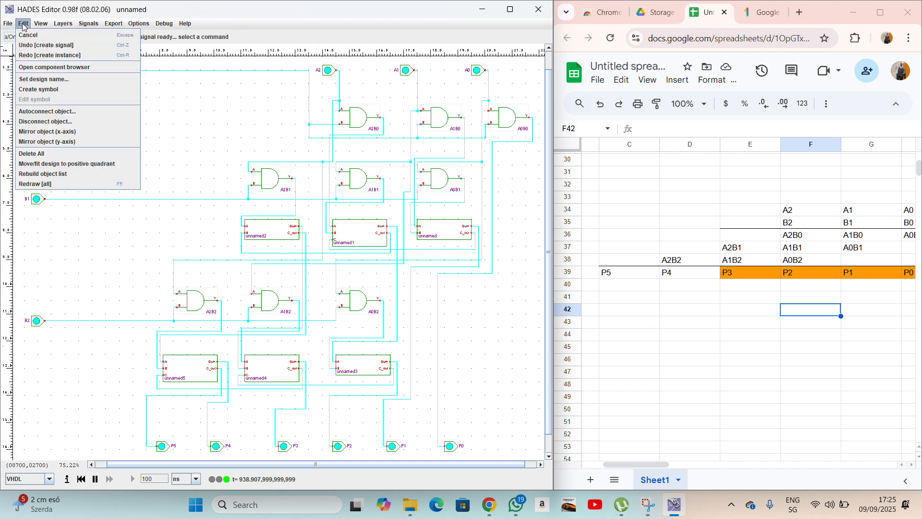
left_click(40, 90)
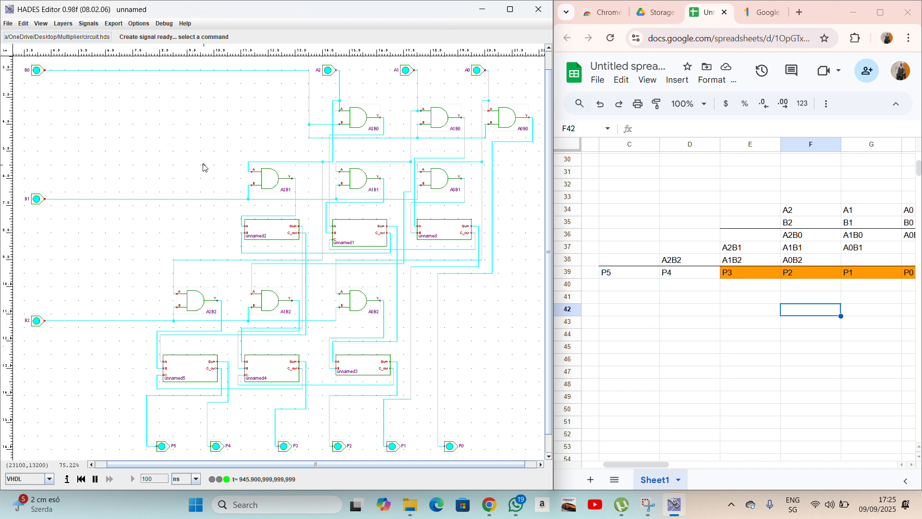
left_click(9, 24)
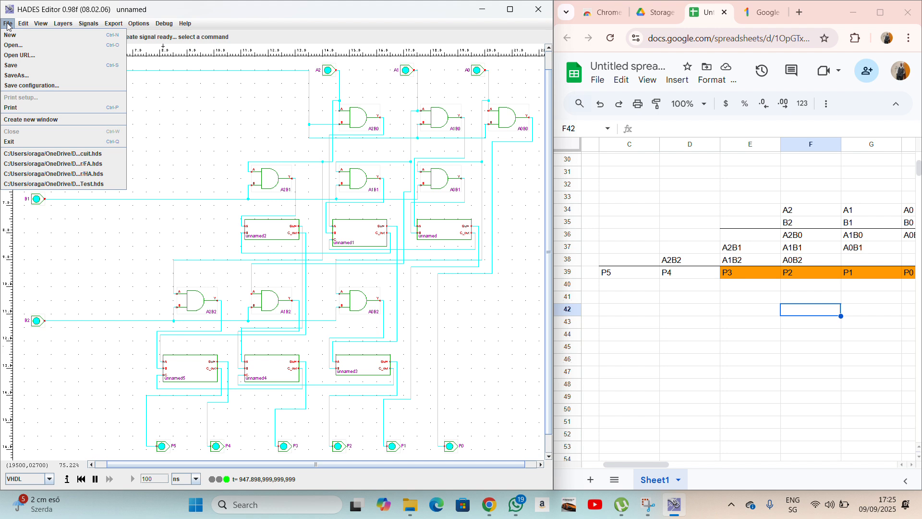
Place circuit.hds as a subdesign block on the new canvas.
right_click(236, 172)
mouse_move(249, 188)
mouse_move(282, 209)
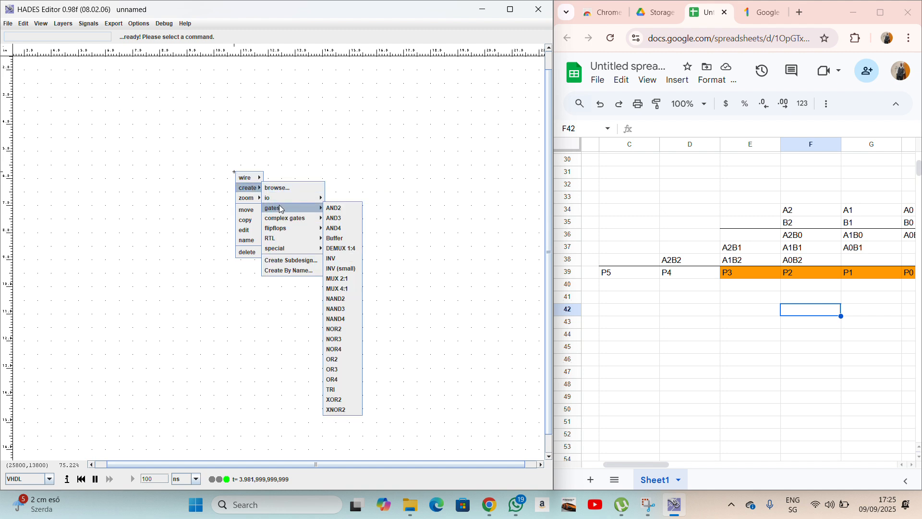
left_click(309, 264)
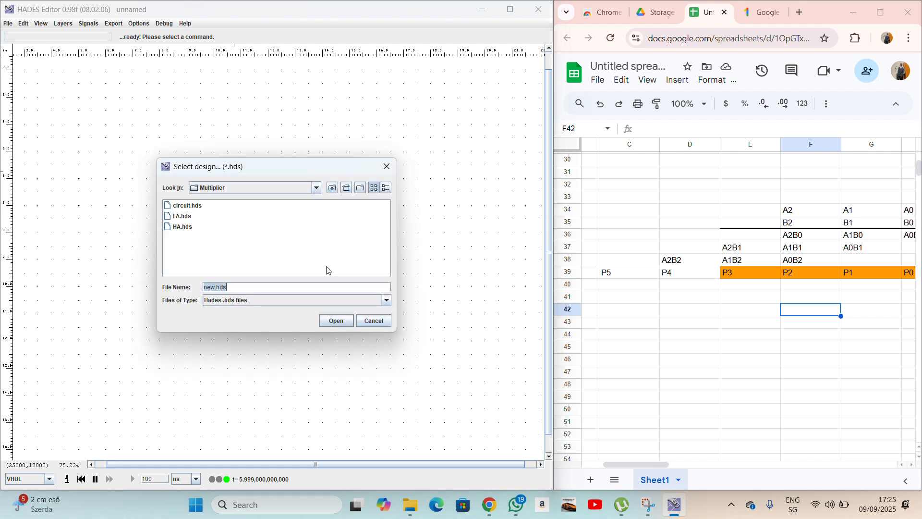
double_click(200, 208)
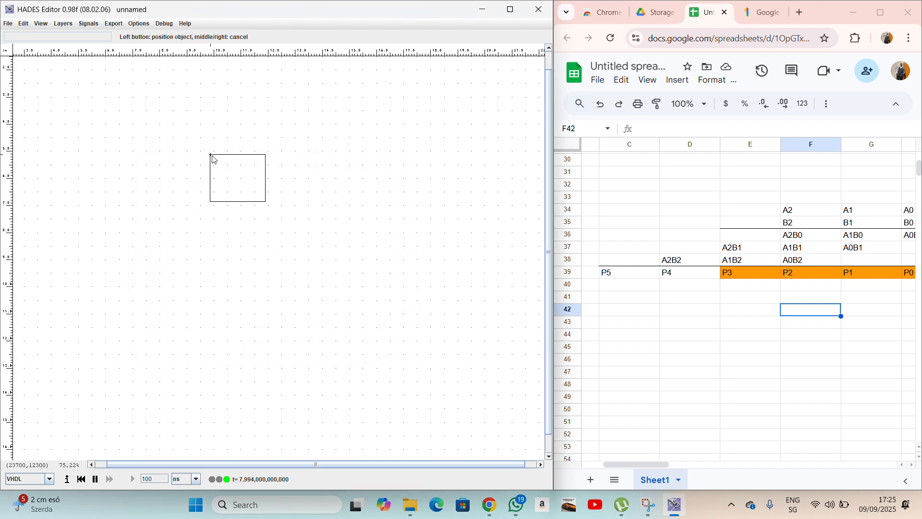
left_click(265, 165)
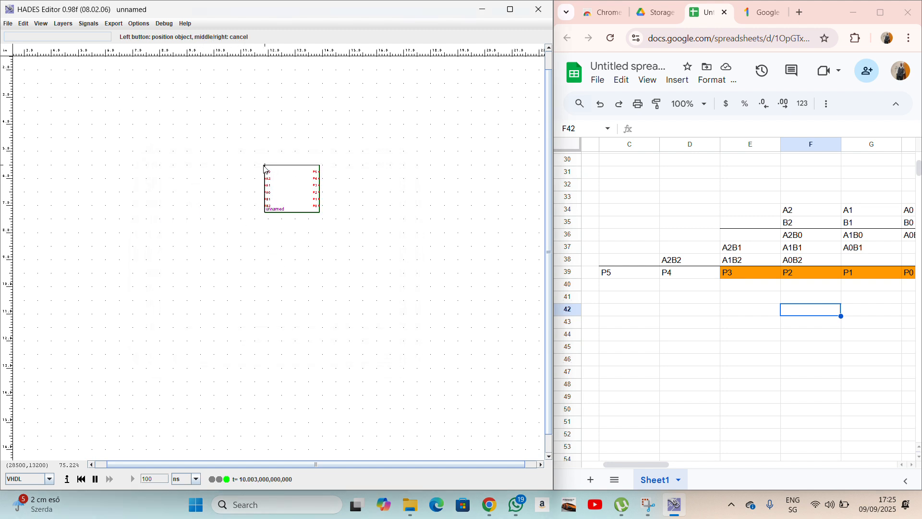
right_click(233, 221)
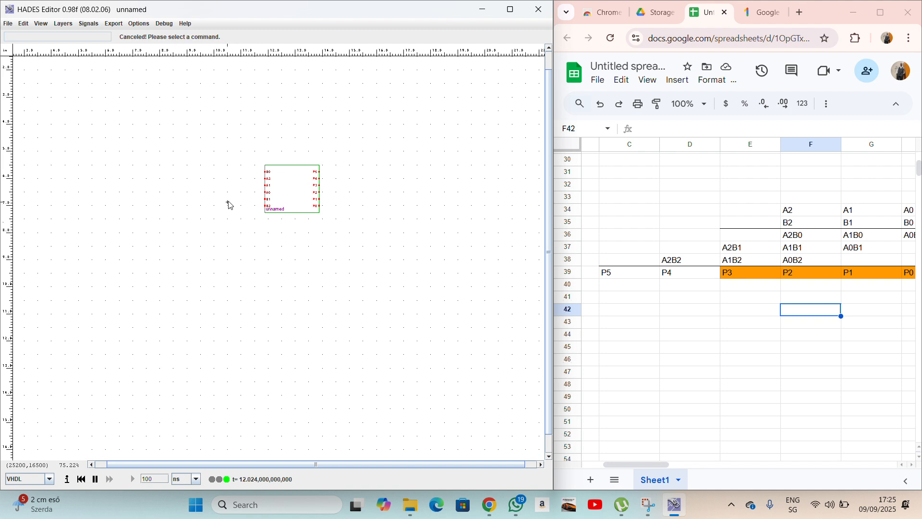
Zoom into the region around the multiplier subdesign block.
right_click(204, 192)
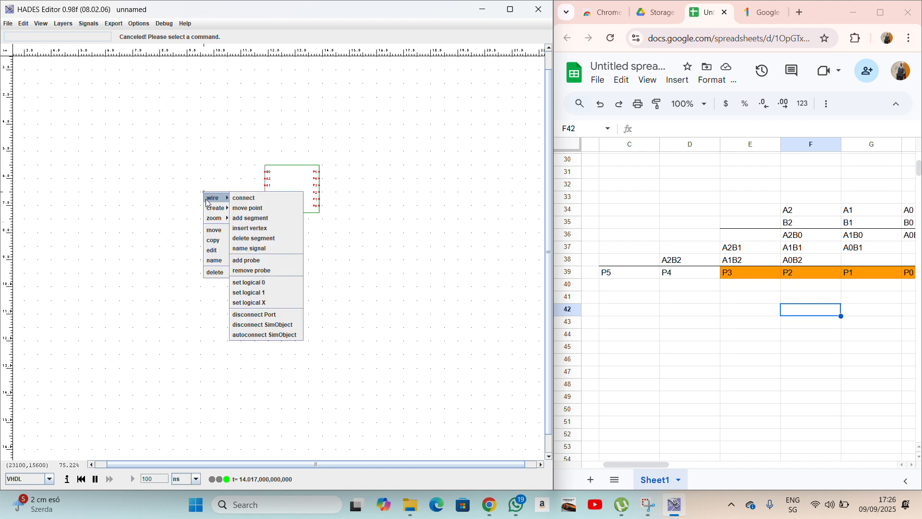
left_click(235, 220)
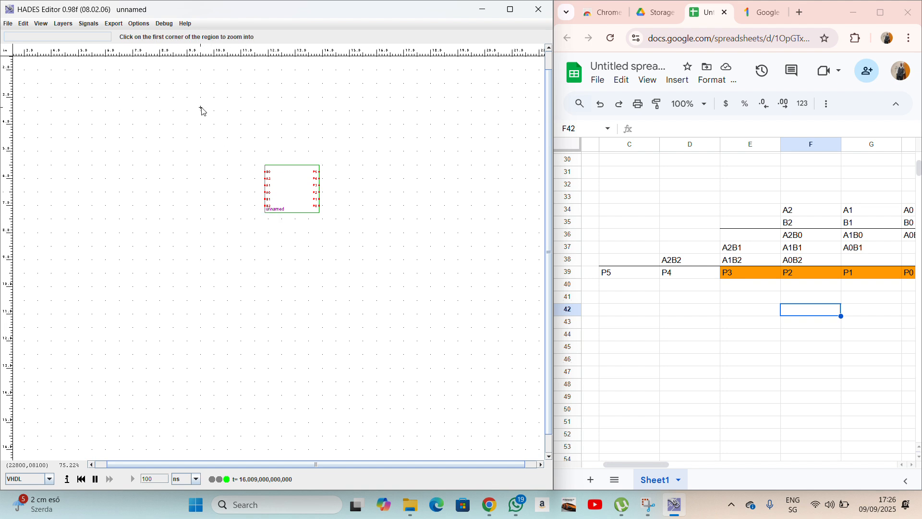
left_click(153, 131)
left_click(450, 358)
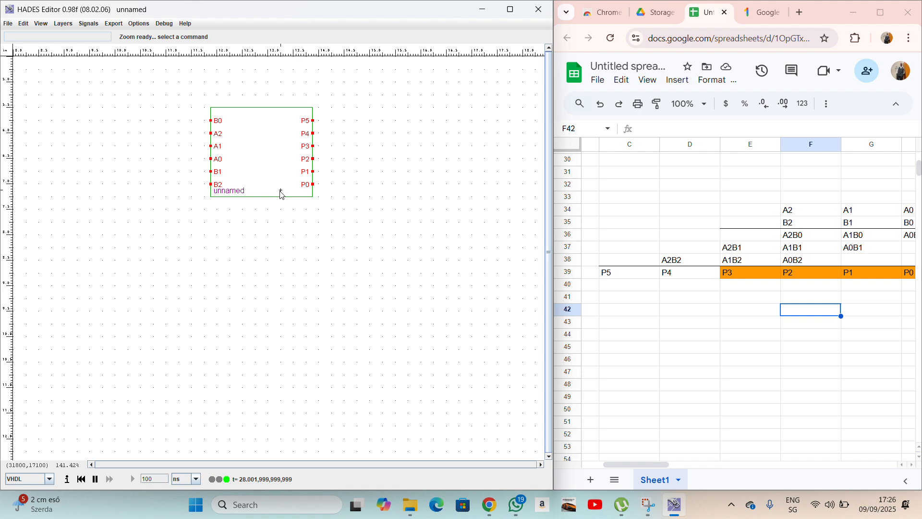
Place two HexSwitch components, one above the other, left of the subdesign.
right_click(75, 101)
mouse_move(89, 113)
mouse_move(120, 138)
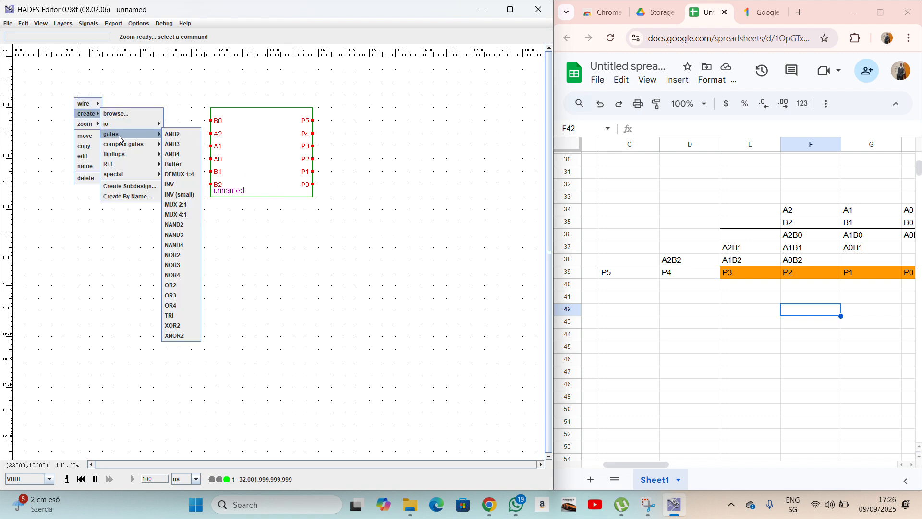
mouse_move(136, 125)
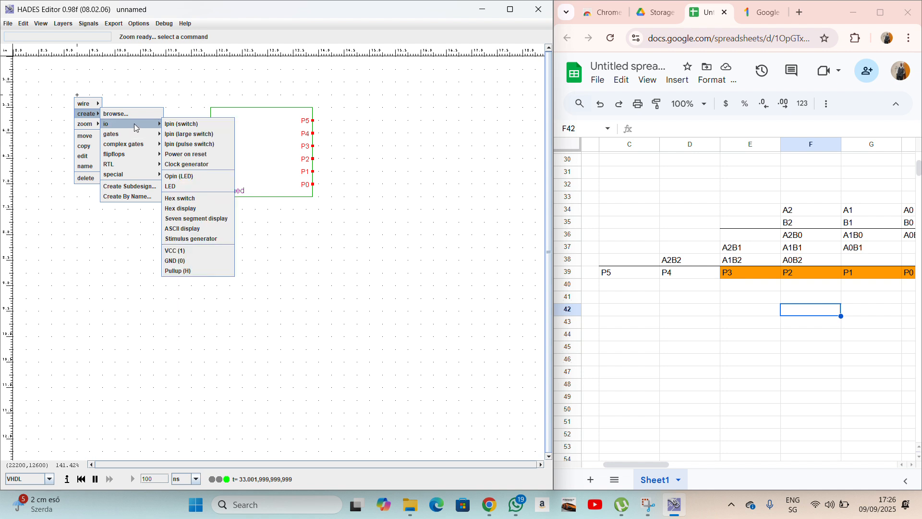
left_click(197, 210)
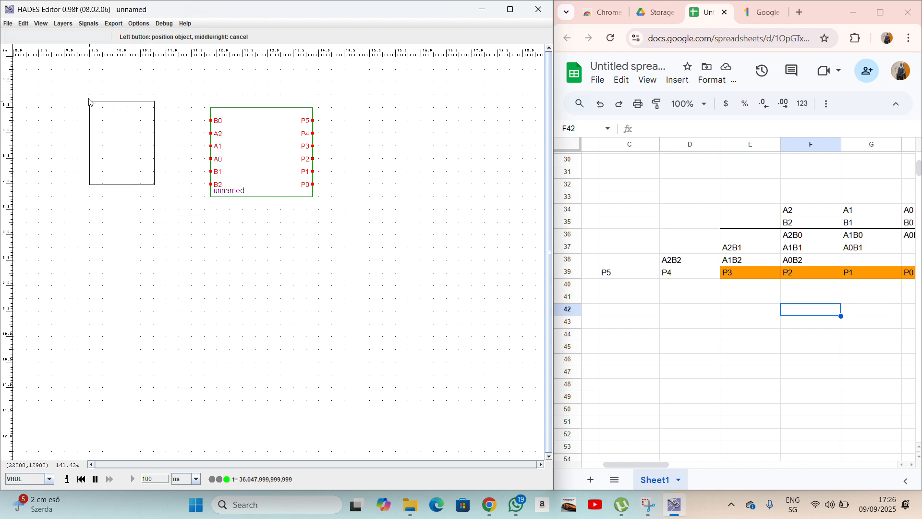
left_click(52, 72)
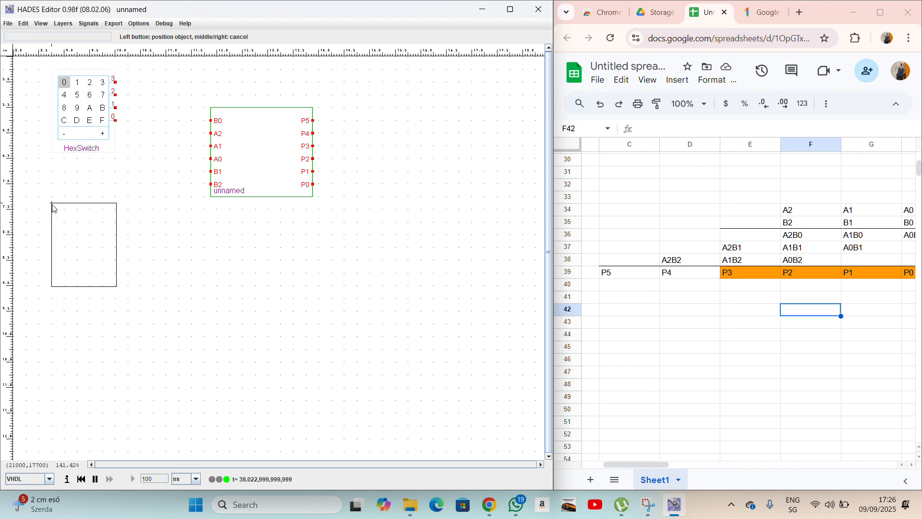
left_click(52, 201)
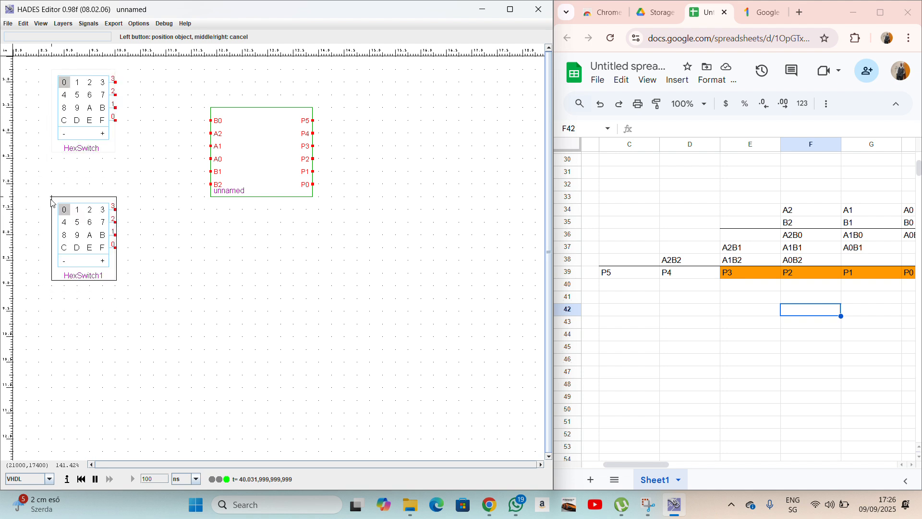
right_click(176, 261)
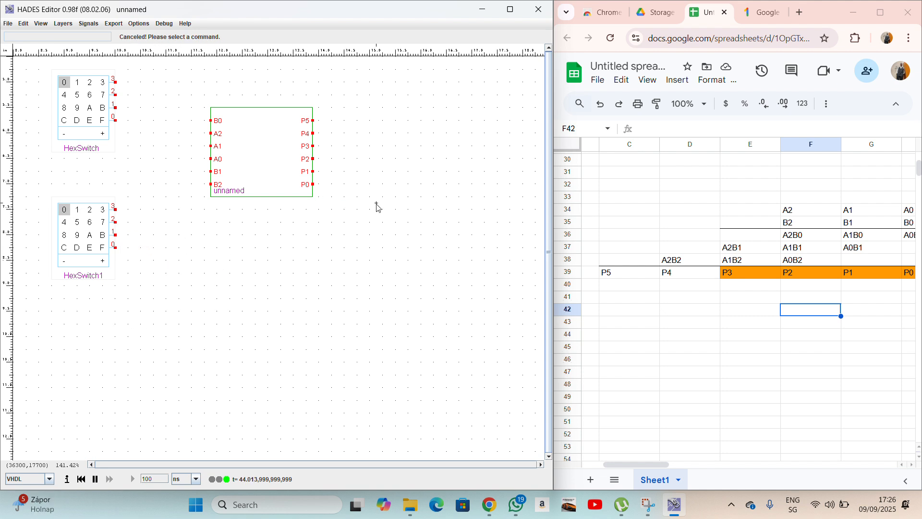
Place a HexDisplay to the right of the subdesign.
right_click(396, 209)
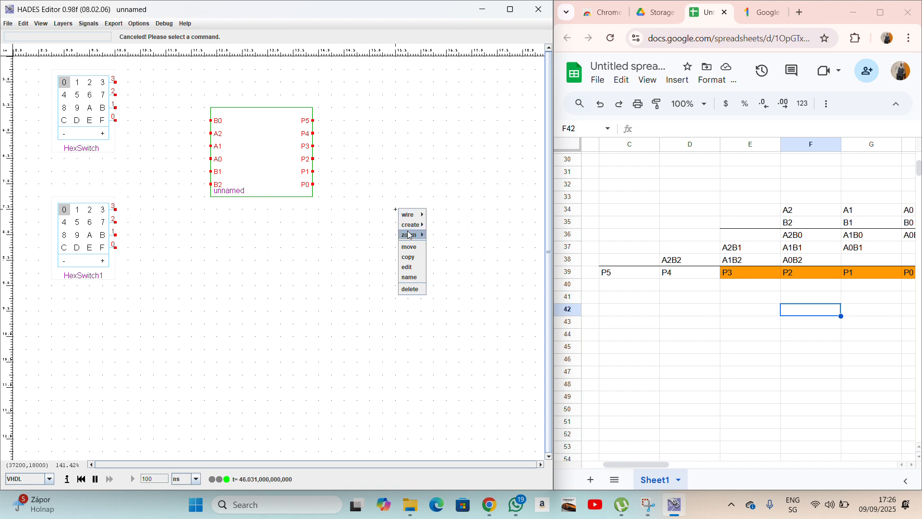
mouse_move(415, 225)
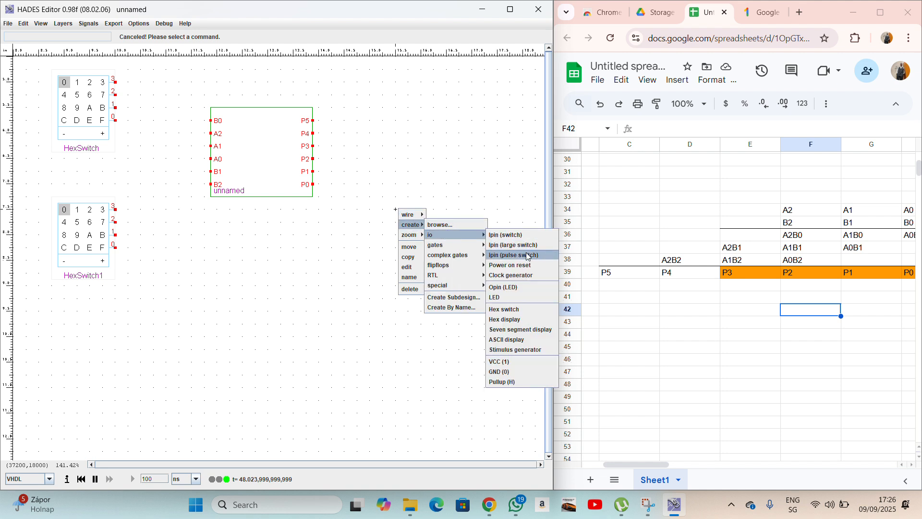
left_click(509, 319)
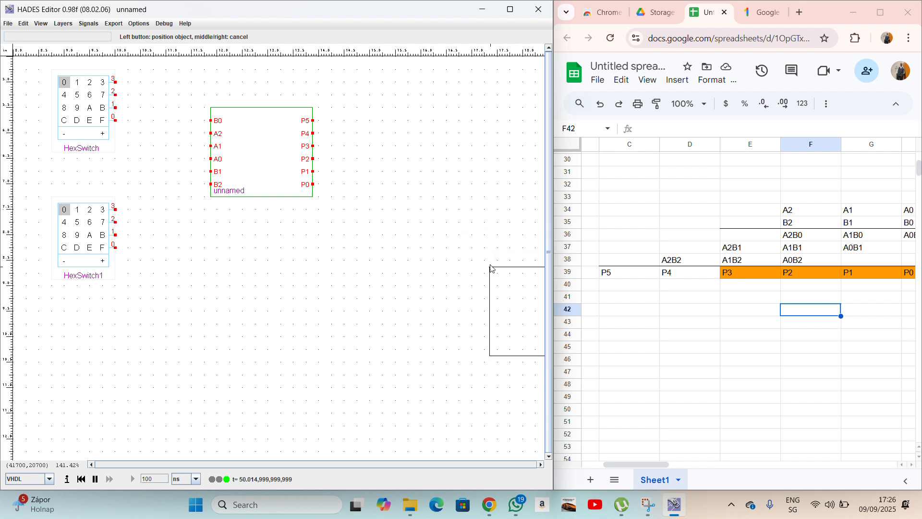
left_click(437, 172)
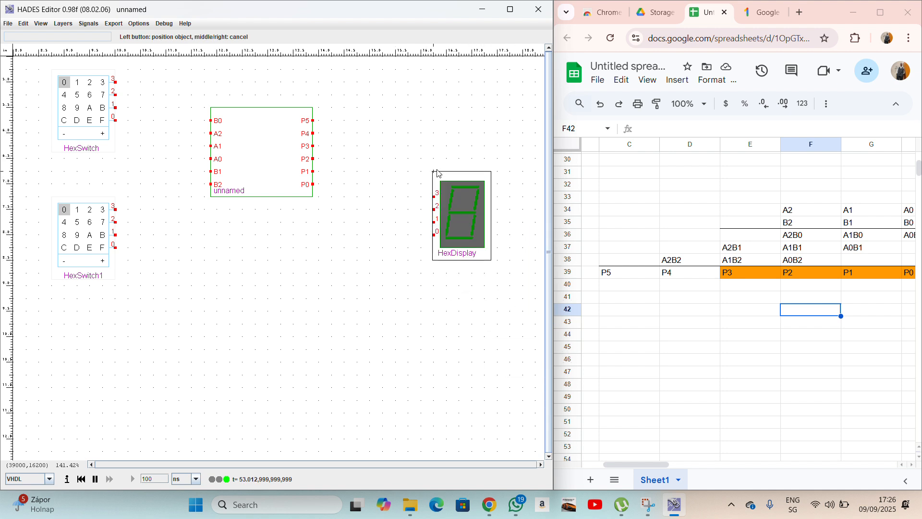
right_click(358, 231)
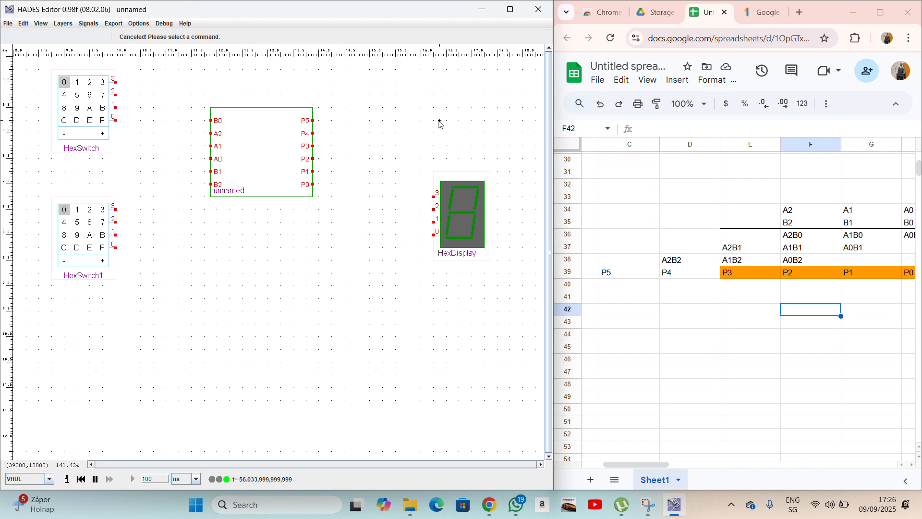
Choose the LED component from the create > io menu.
right_click(456, 103)
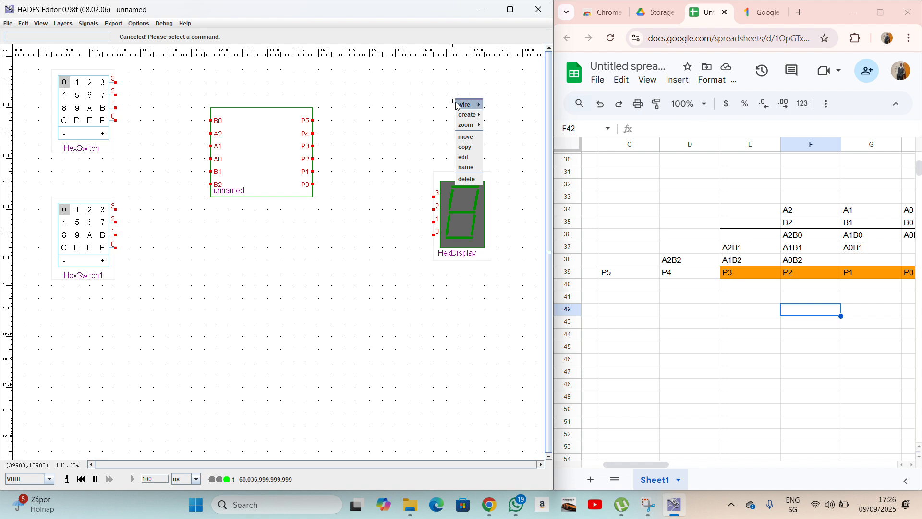
mouse_move(469, 116)
mouse_move(499, 128)
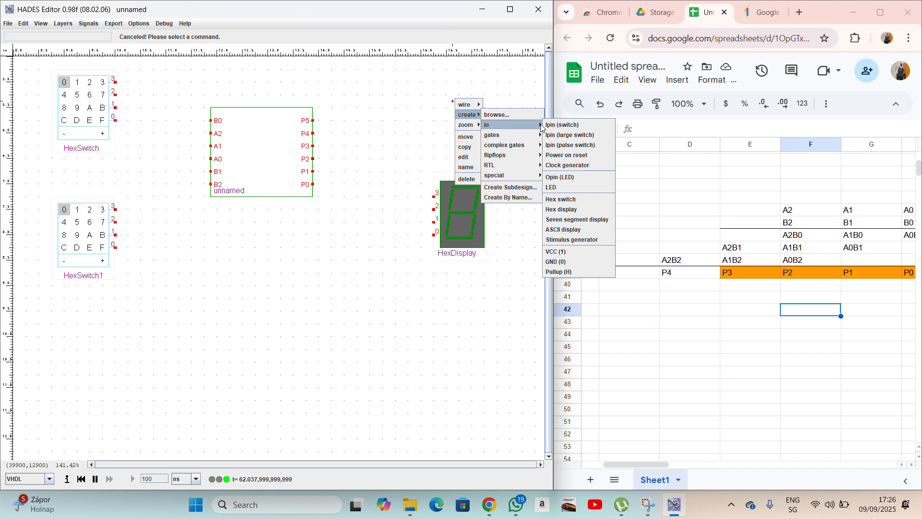
left_click(565, 188)
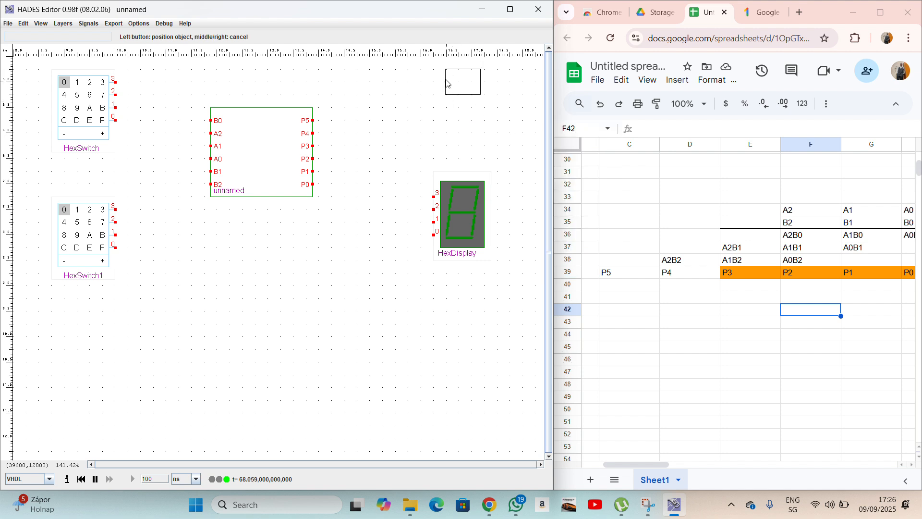
Place two LEDs stacked above the hex display.
left_click(449, 85)
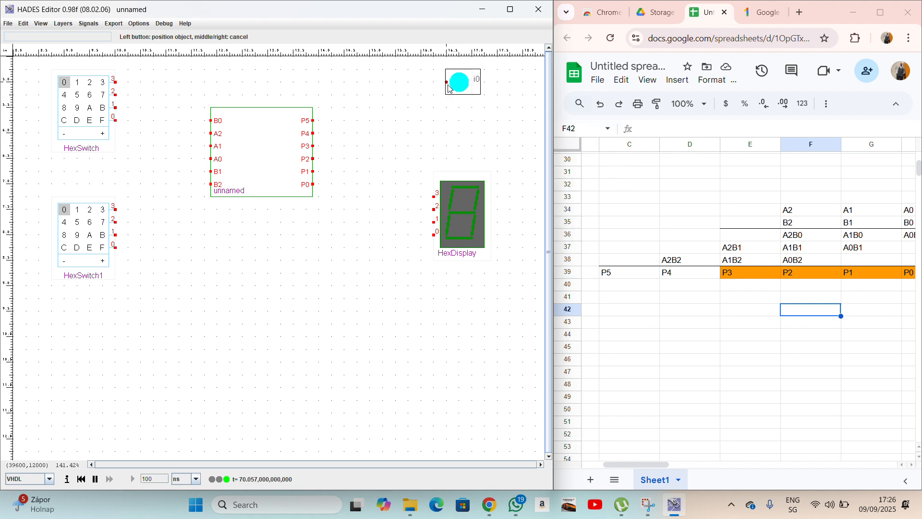
left_click(447, 111)
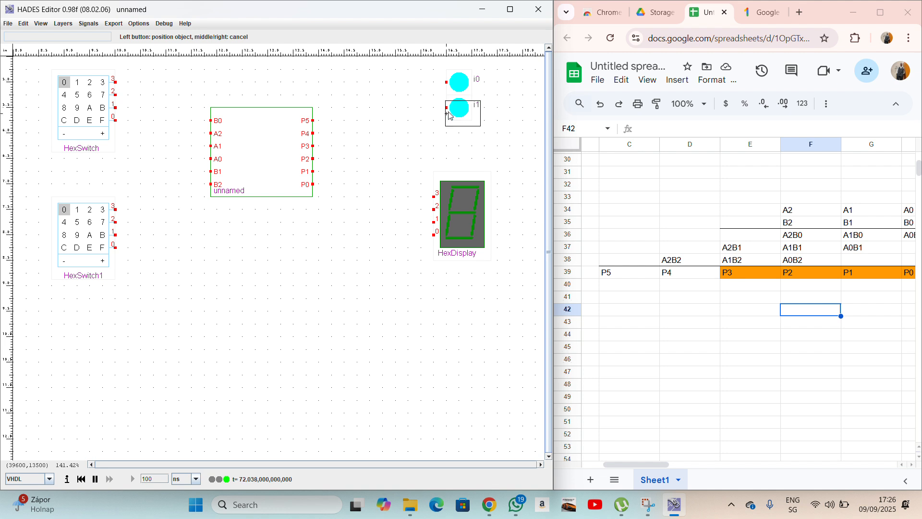
right_click(424, 134)
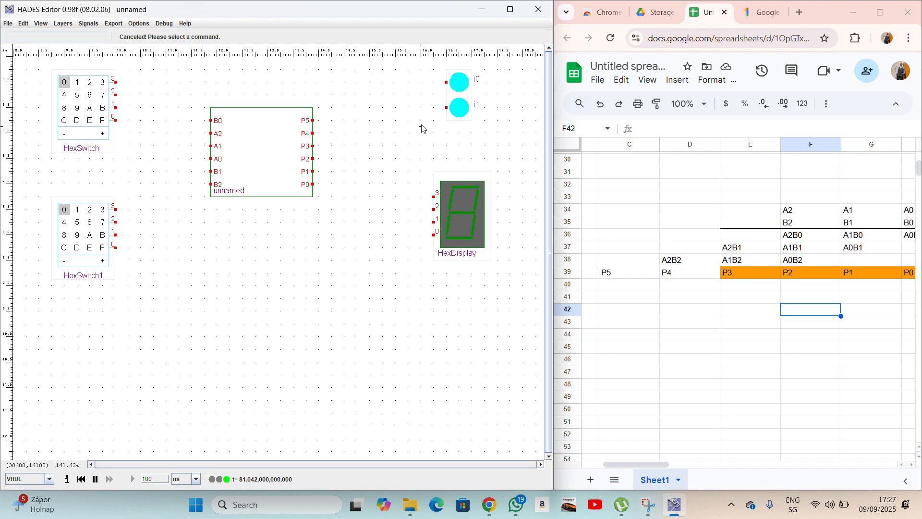
Name the upper LED EX1 and the lower LED EX2.
right_click(458, 87)
left_click(474, 158)
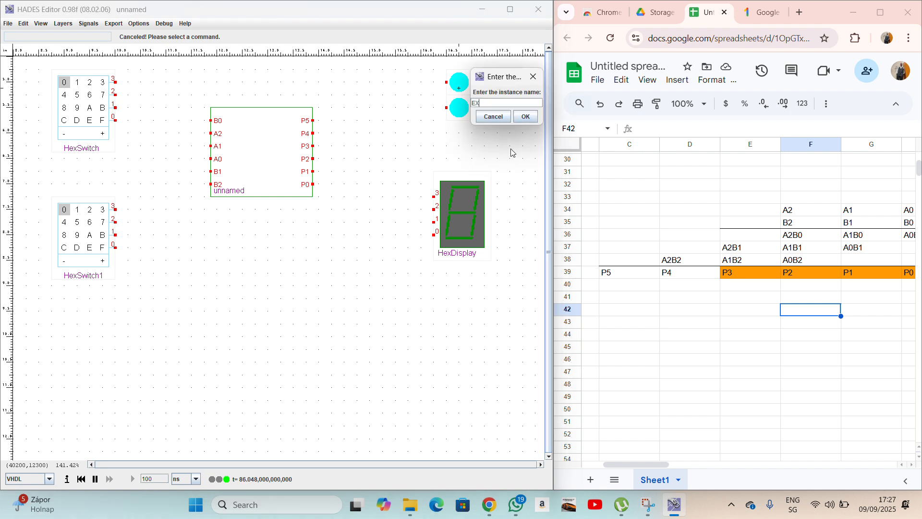
left_click(523, 116)
right_click(463, 112)
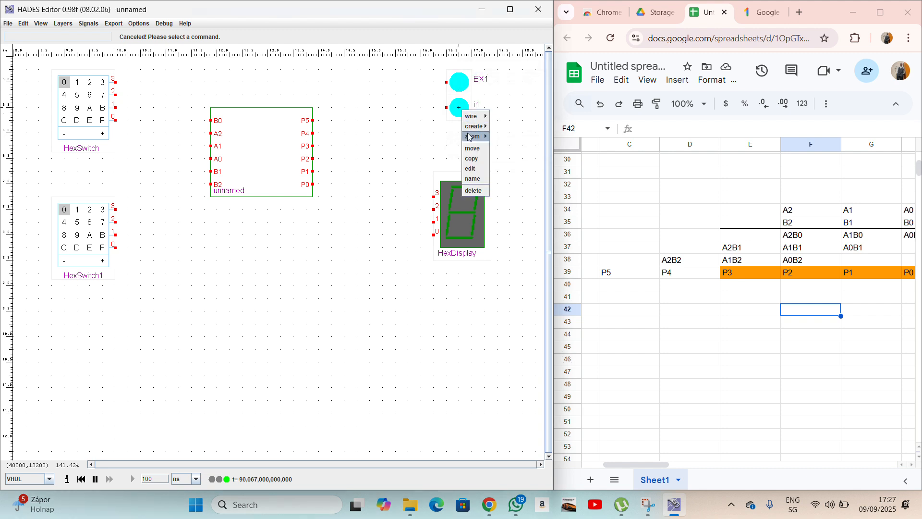
left_click(472, 178)
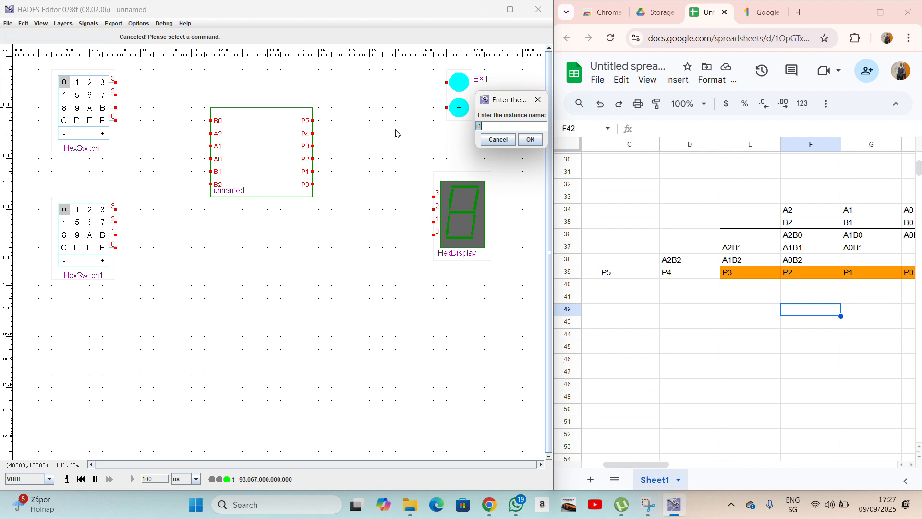
type("EX2")
key("Return")
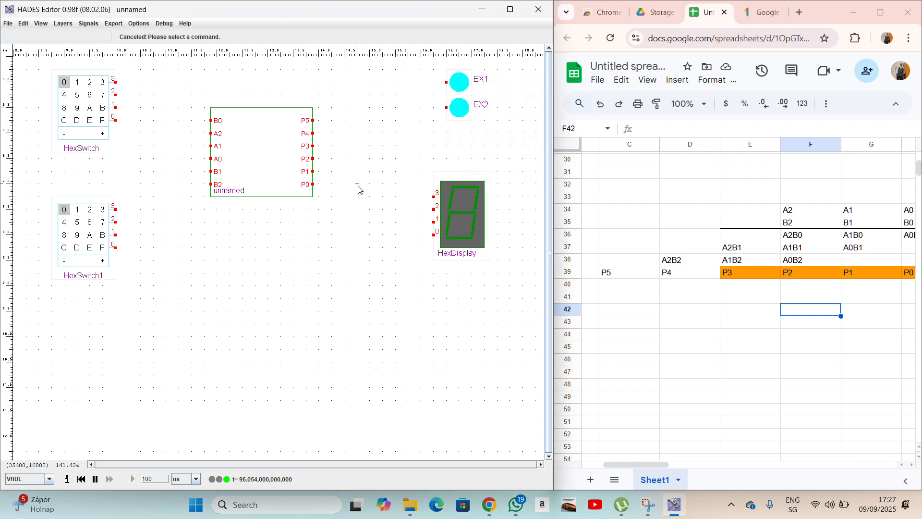
Route wires from multiplier outputs P5 to LED EX1 and P4 to LED EX2.
left_click(312, 120)
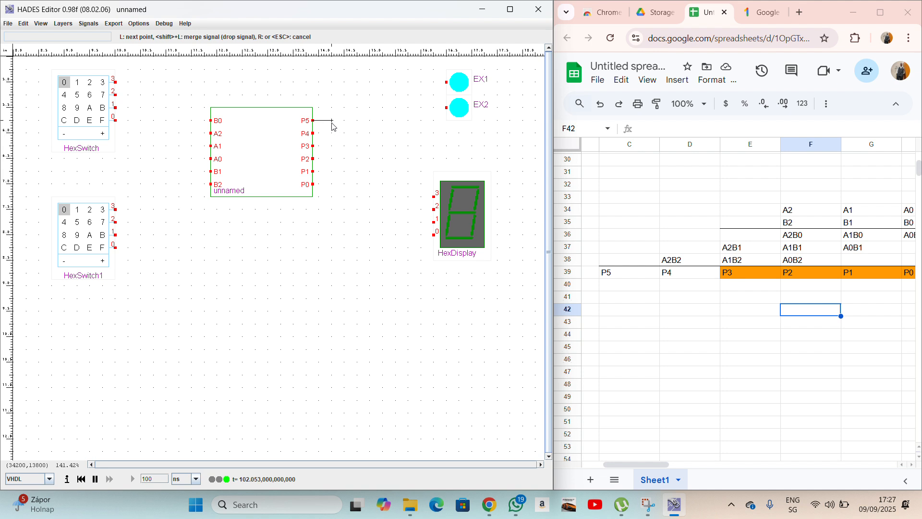
left_click(332, 121)
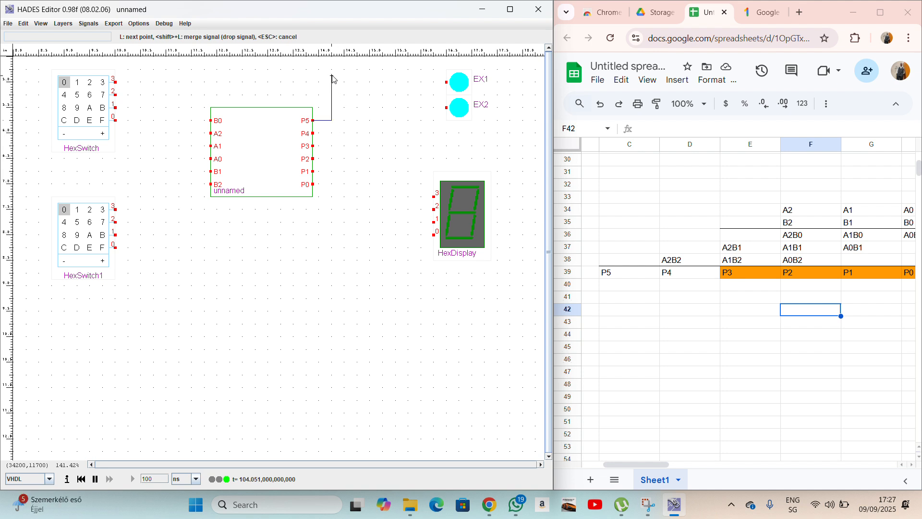
left_click(331, 83)
left_click(446, 82)
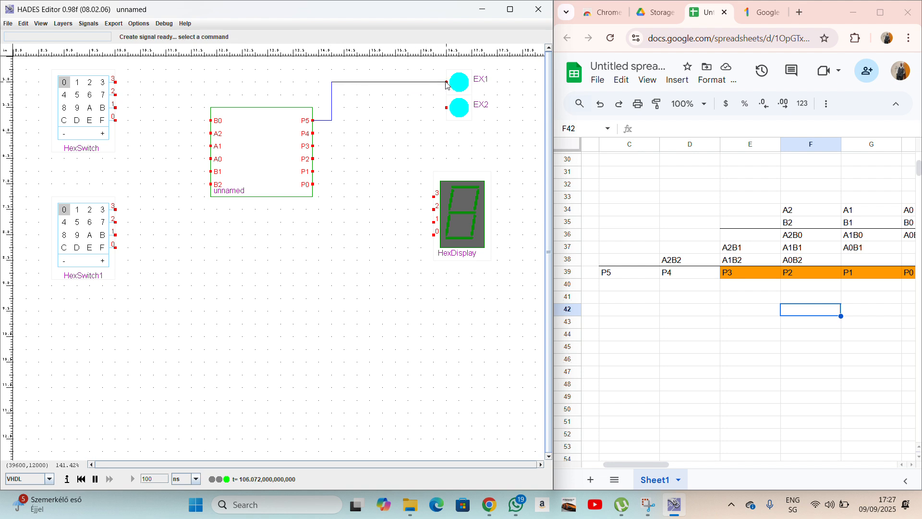
left_click(314, 134)
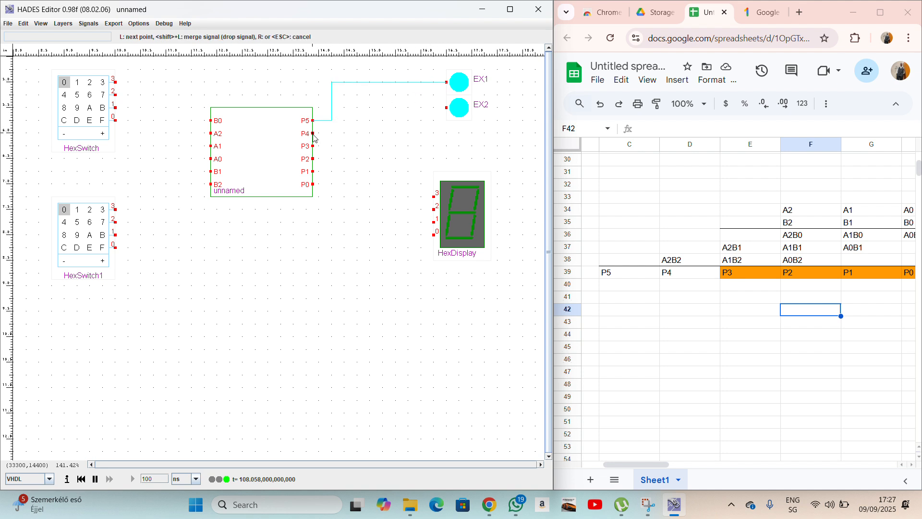
left_click(344, 134)
left_click(344, 107)
left_click(441, 108)
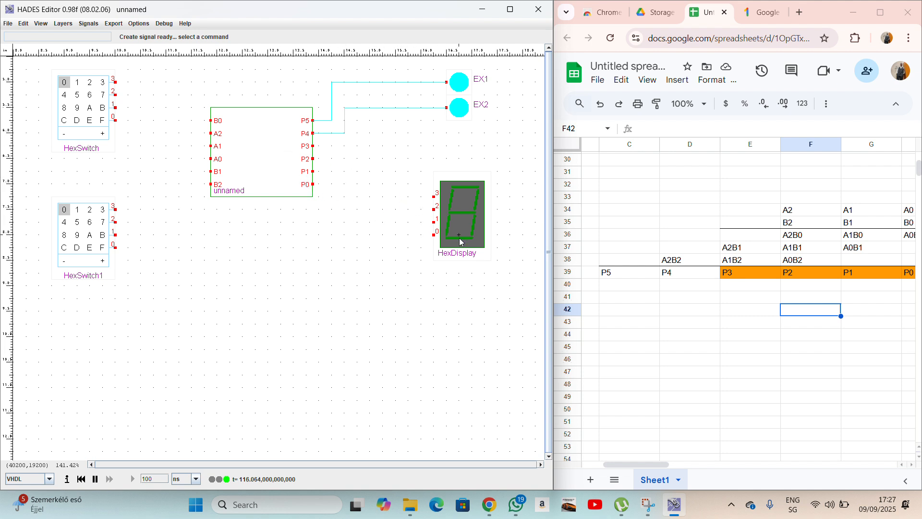
Wire outputs P0 and P1 to hex display inputs 0 and 1.
left_click(313, 186)
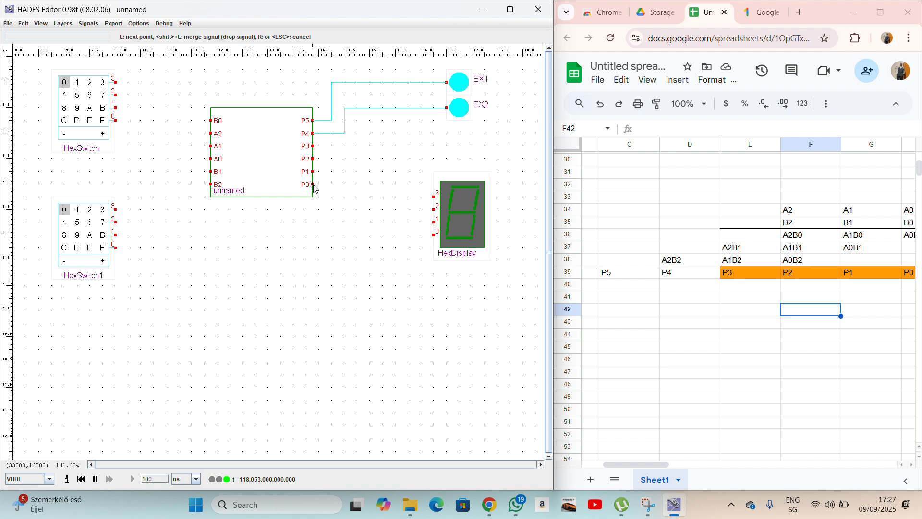
left_click(326, 187)
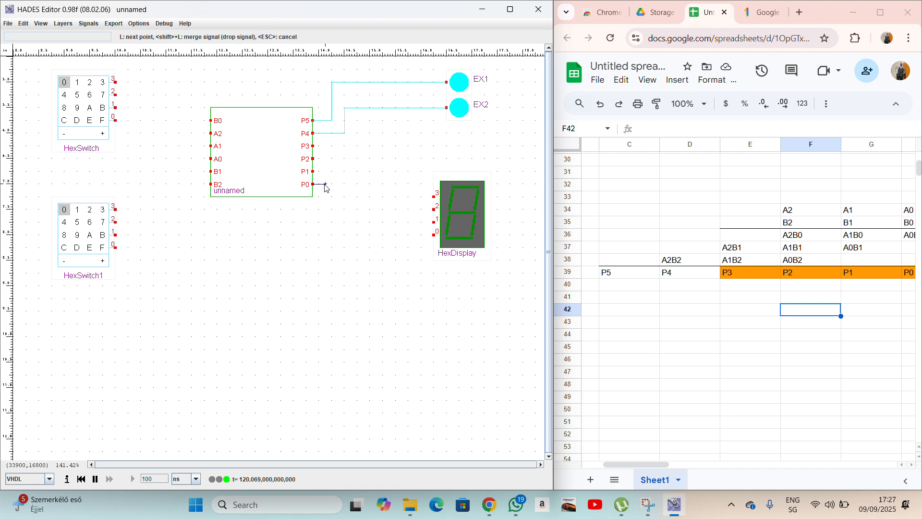
left_click(326, 235)
left_click(434, 235)
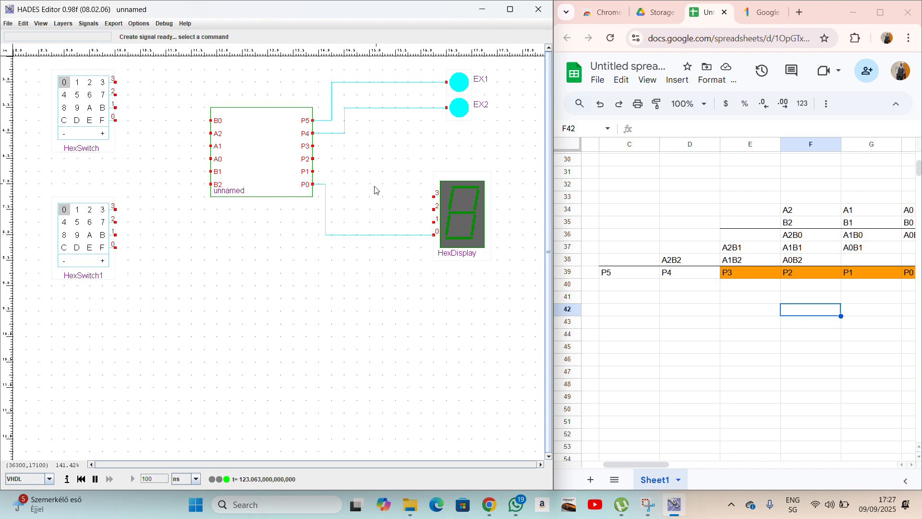
left_click(313, 172)
left_click(331, 172)
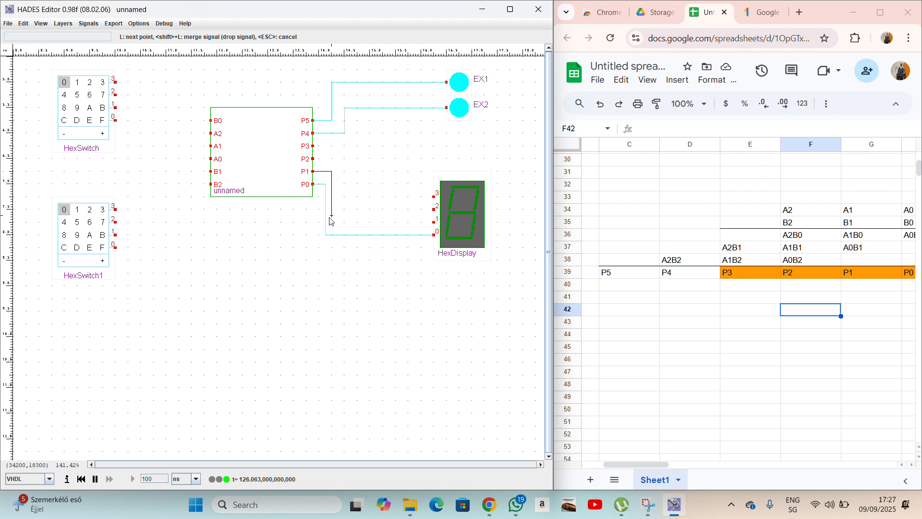
left_click(335, 223)
left_click(434, 222)
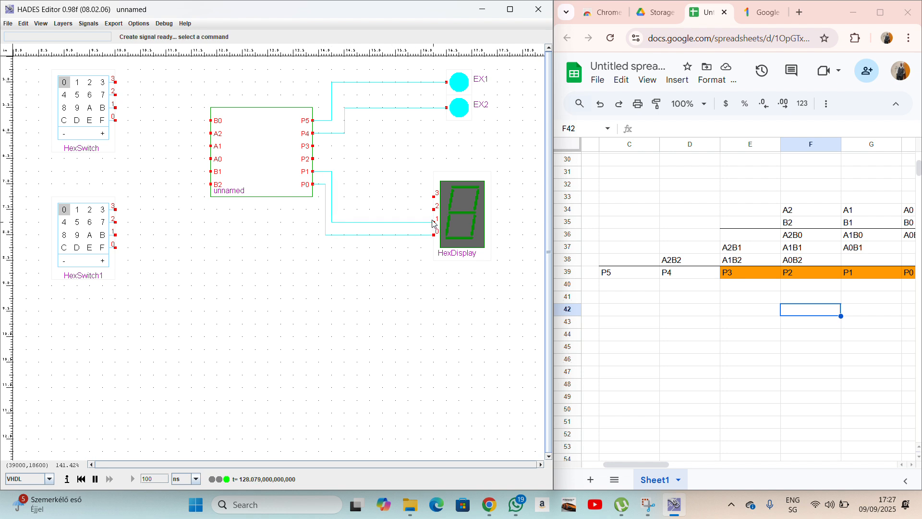
Wire outputs P2 and P3 to hex display inputs 2 and 3.
left_click(314, 160)
left_click(339, 159)
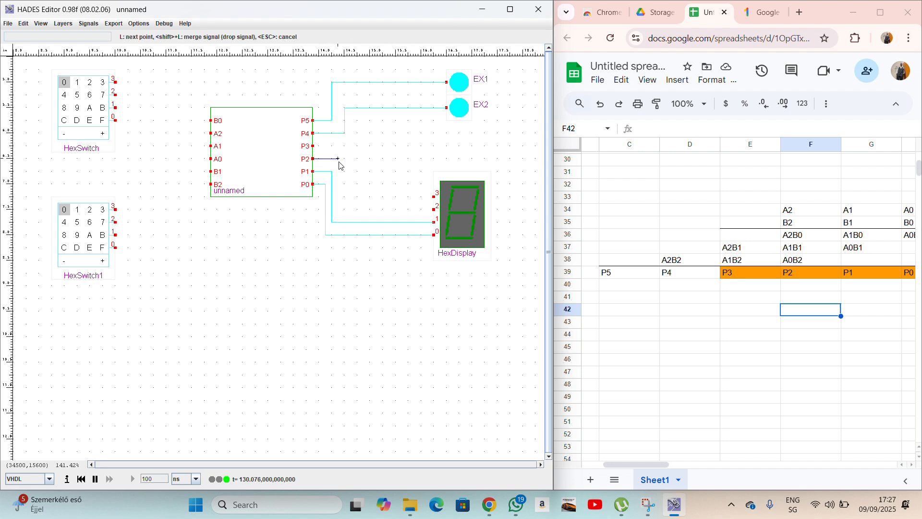
left_click(339, 210)
left_click(434, 210)
left_click(315, 147)
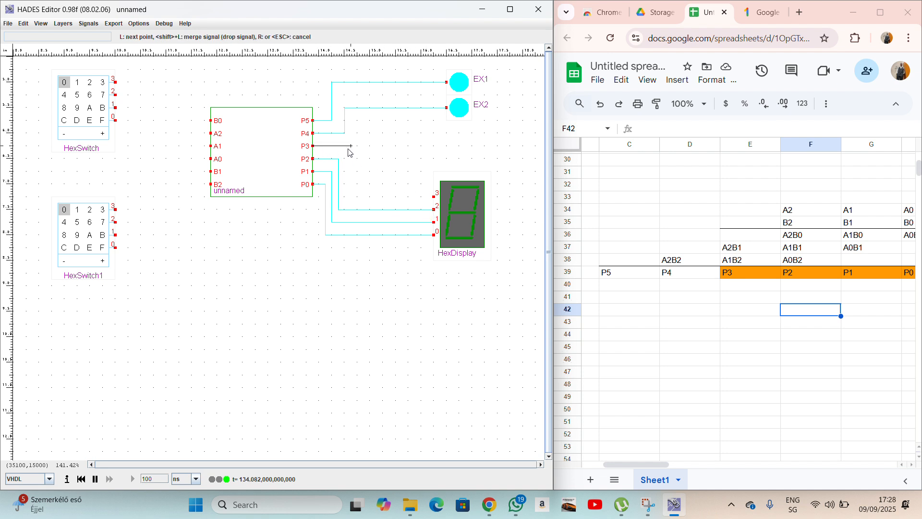
left_click(344, 146)
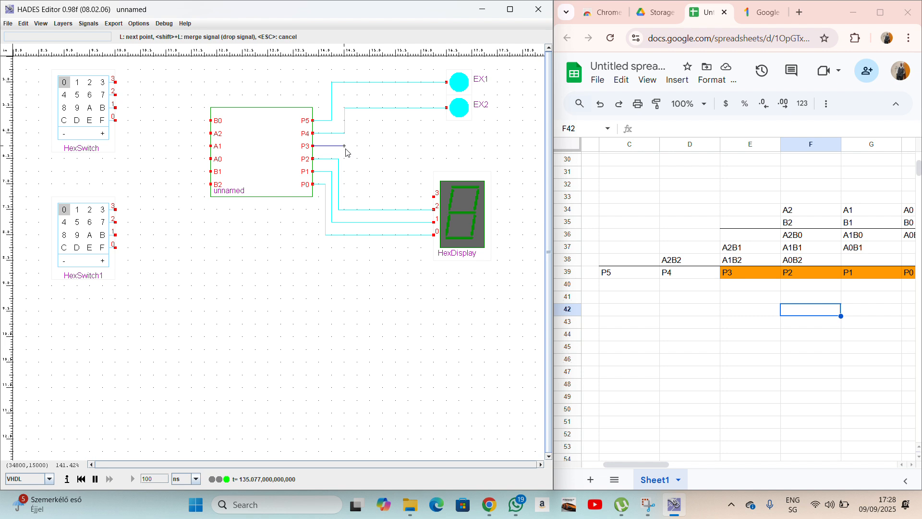
left_click(344, 197)
left_click(435, 197)
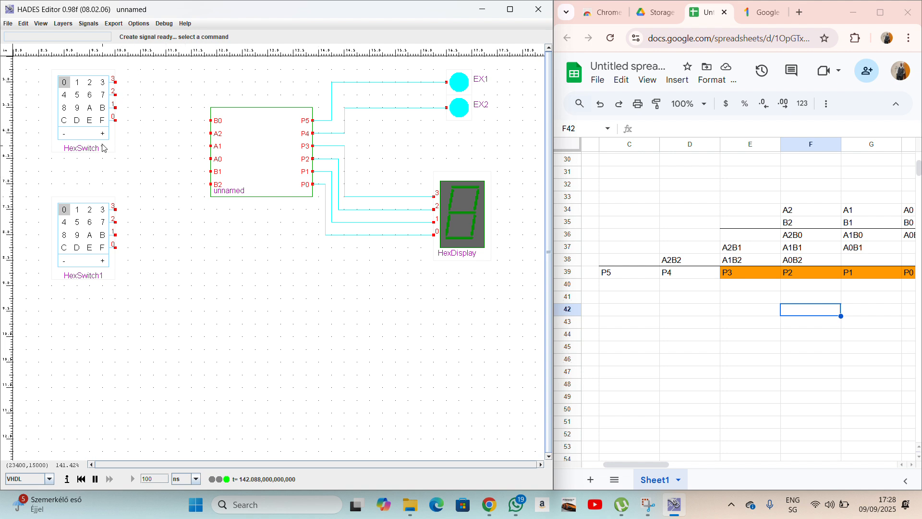
Rename the upper hex switch to A.
right_click(91, 126)
left_click(100, 193)
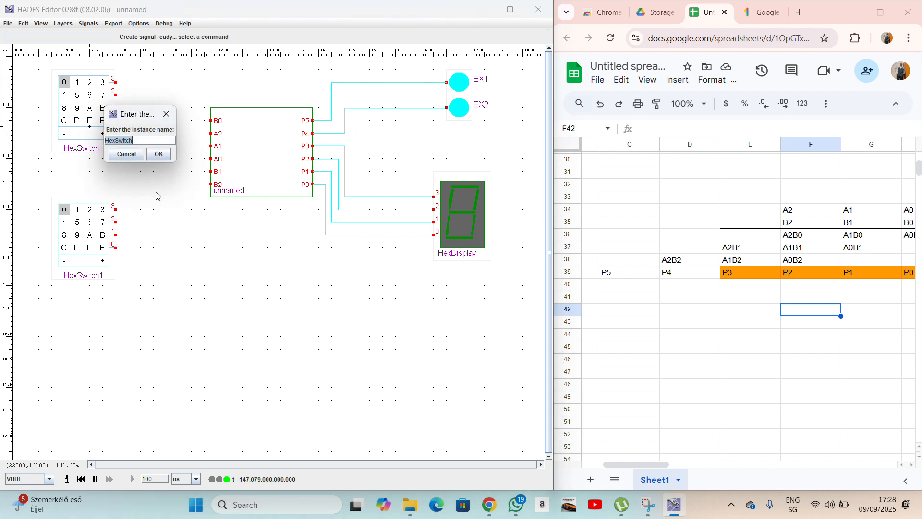
type("A")
key("Return")
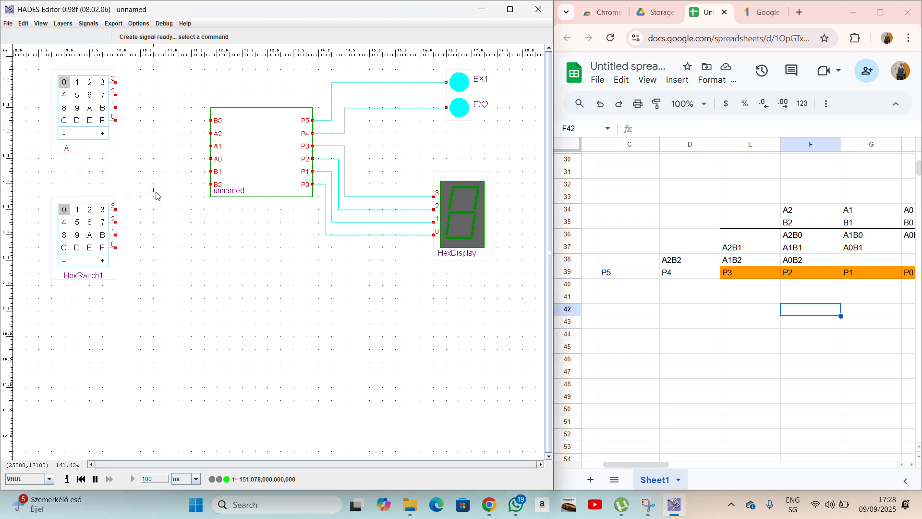
Rename the lower hex switch to B.
right_click(85, 243)
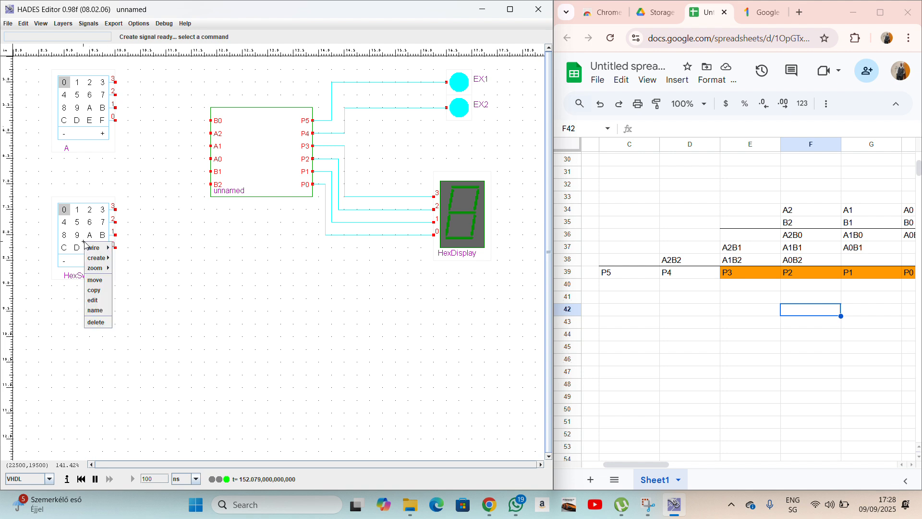
left_click(96, 310)
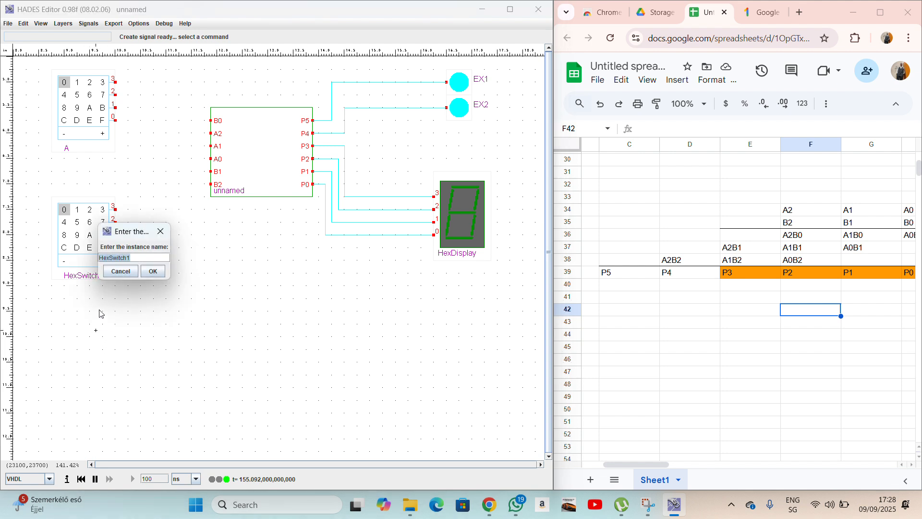
type("B")
key("Return")
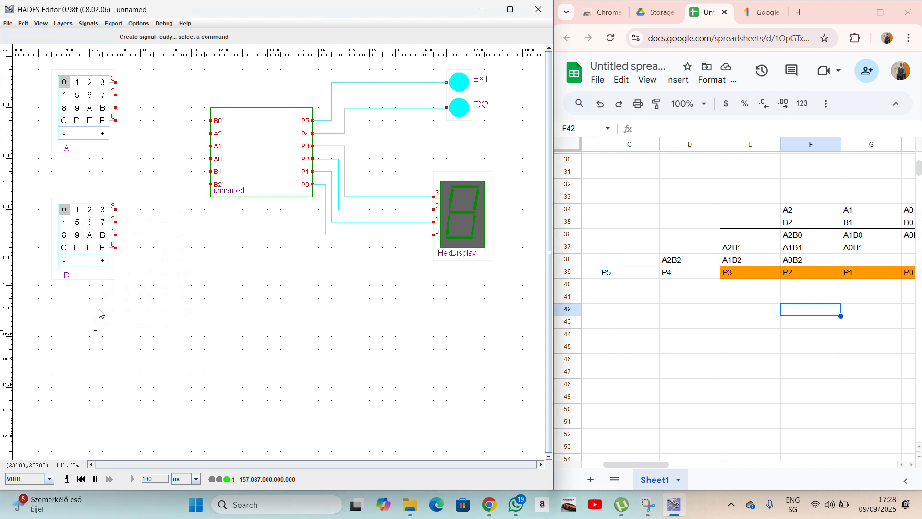
Route three wires from switch A's bits 0, 1, 2 into multiplier pins A0, A1, A2.
left_click(117, 124)
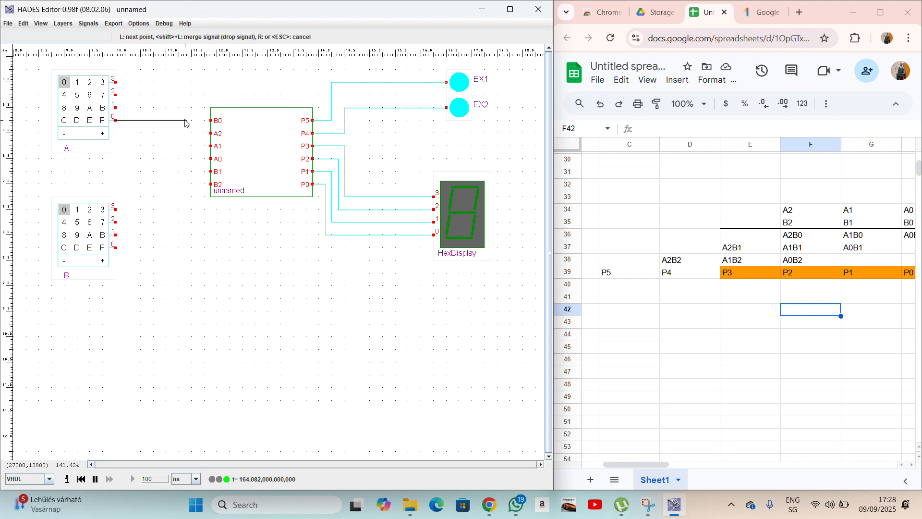
left_click(129, 123)
left_click(129, 159)
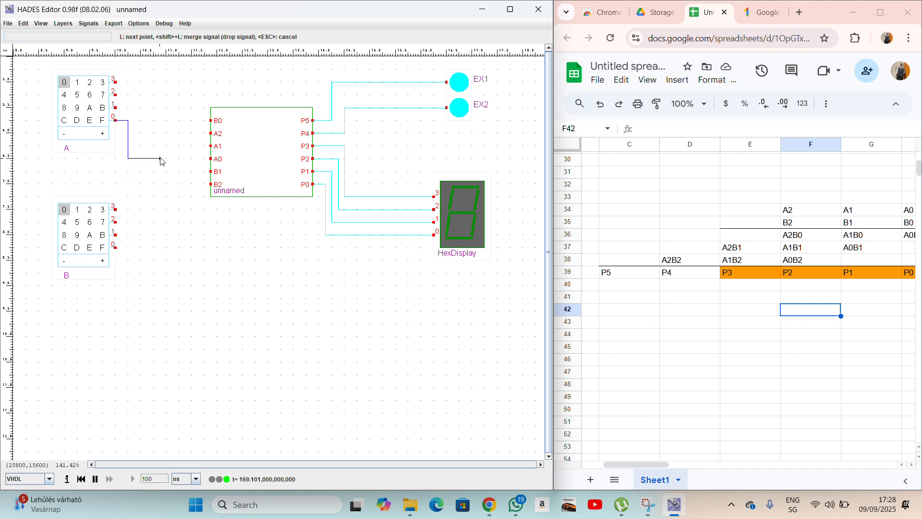
left_click(210, 159)
left_click(116, 109)
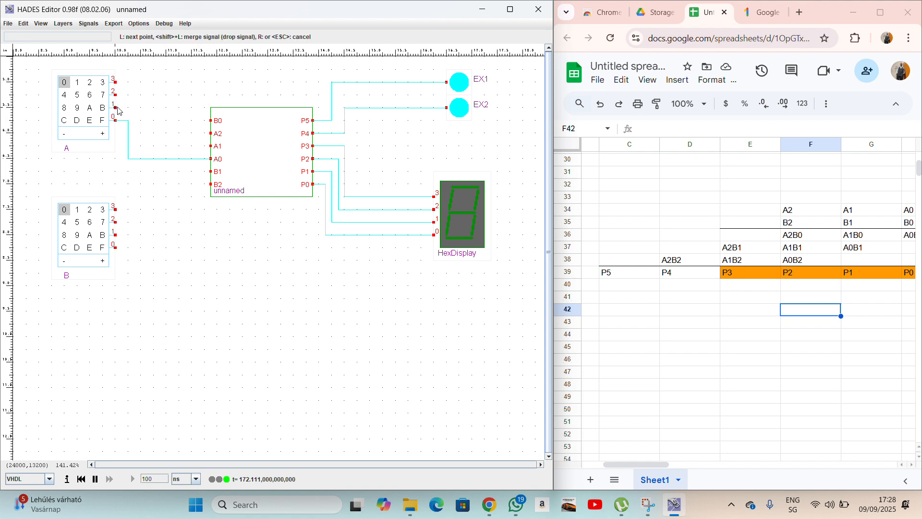
left_click(135, 108)
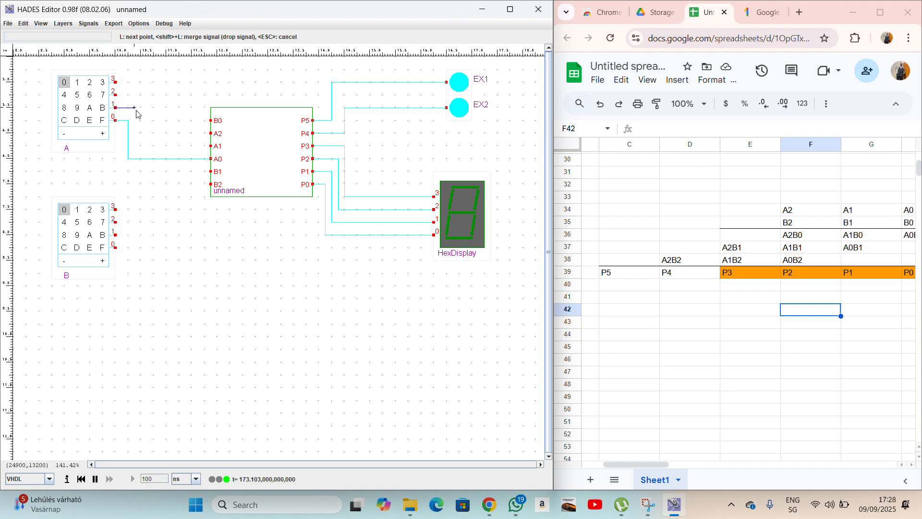
left_click(134, 145)
left_click(208, 147)
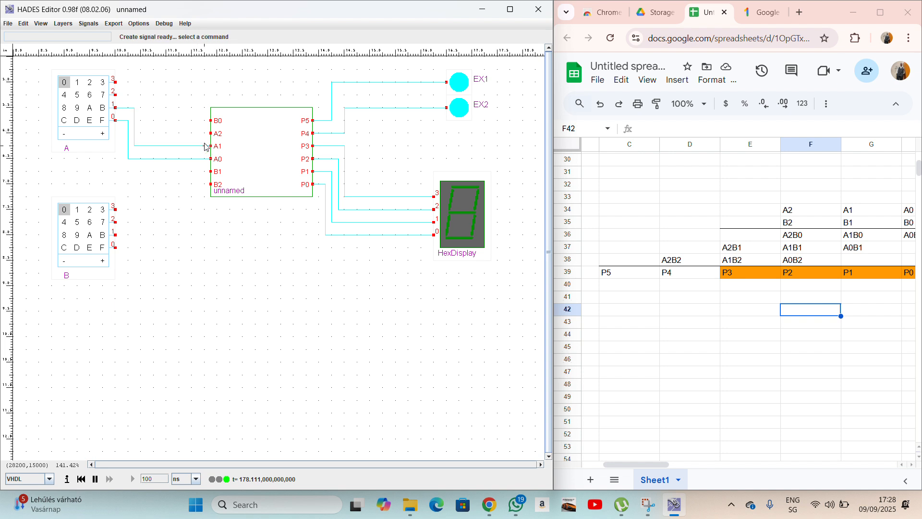
left_click(115, 94)
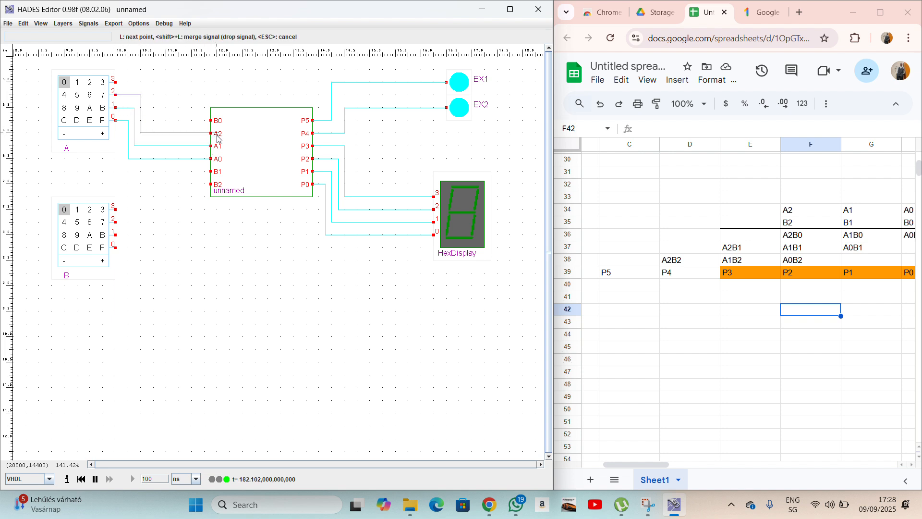
left_click(210, 133)
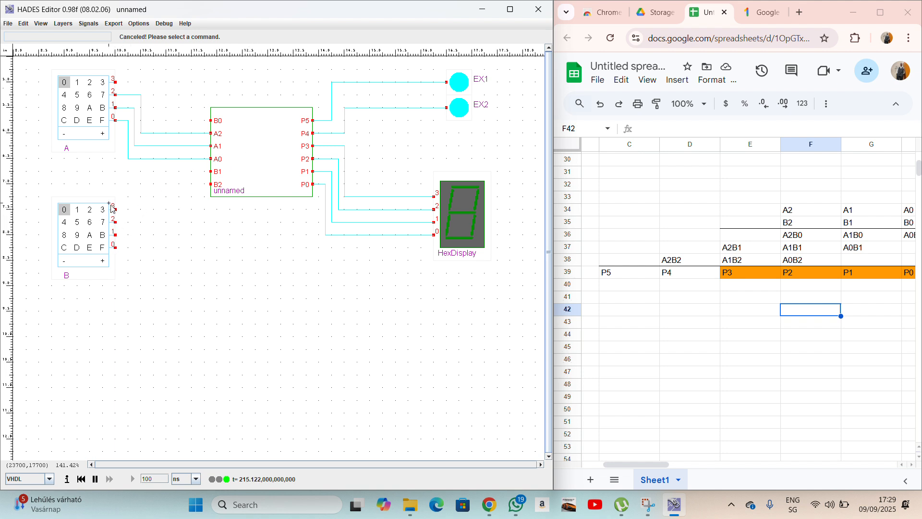
Route three cornered wires from switch B's bits 0, 1, 2 into multiplier pins B0, B1, B2.
left_click(116, 248)
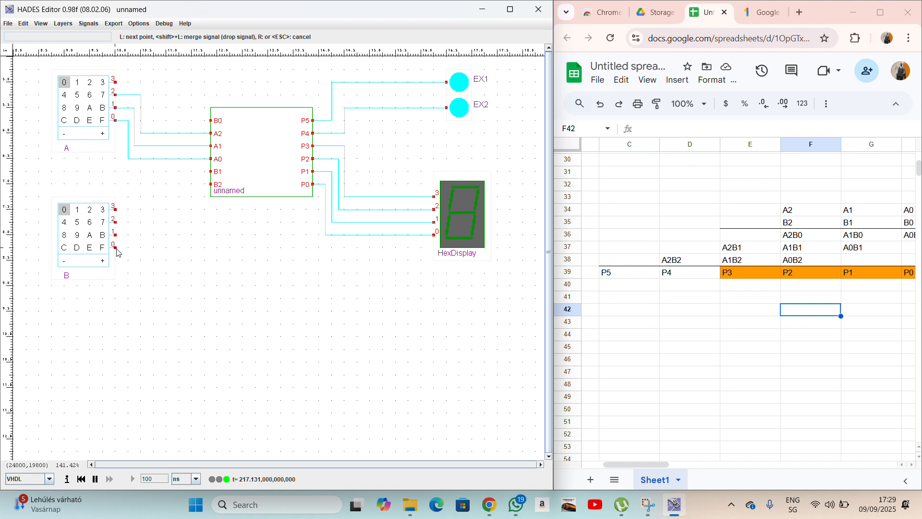
left_click(147, 249)
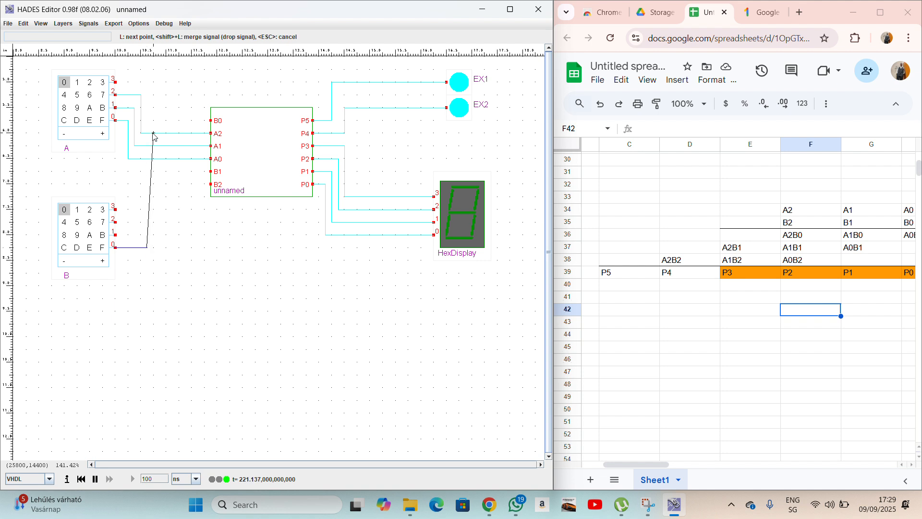
left_click(198, 248)
left_click(211, 120)
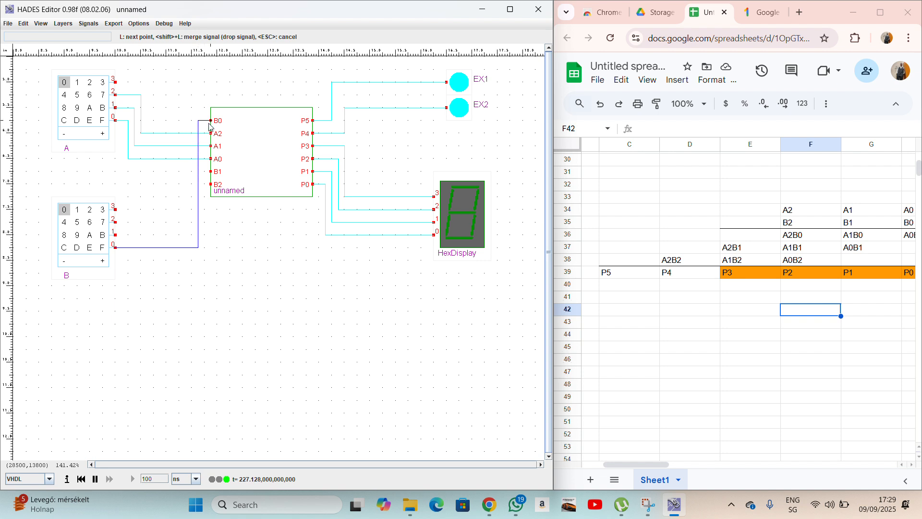
left_click(122, 237)
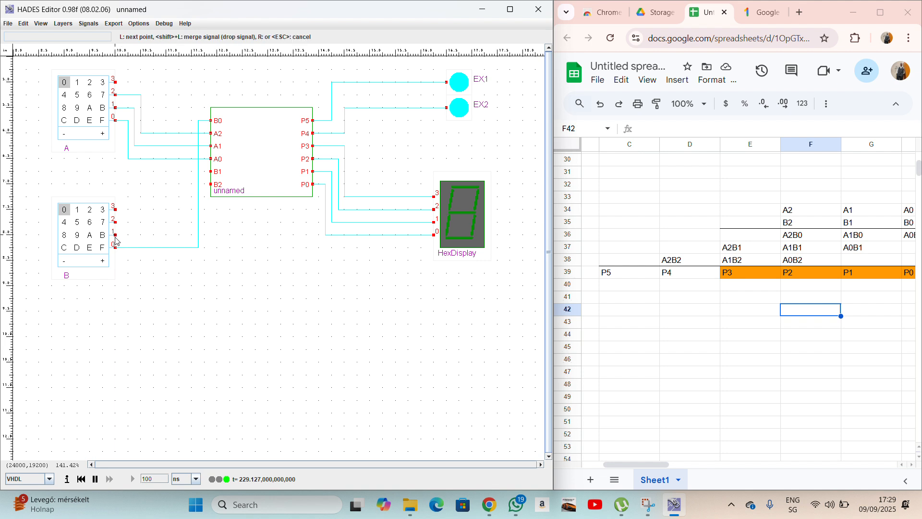
left_click(191, 235)
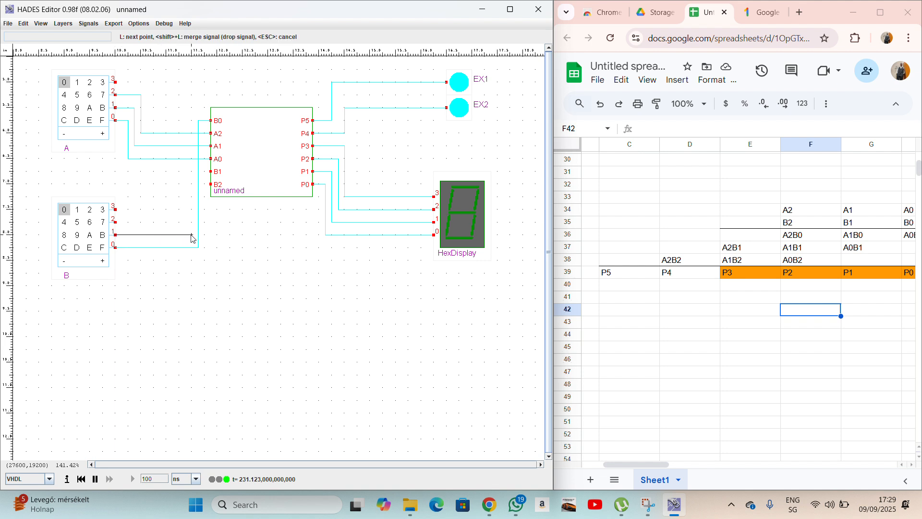
left_click(192, 172)
left_click(211, 172)
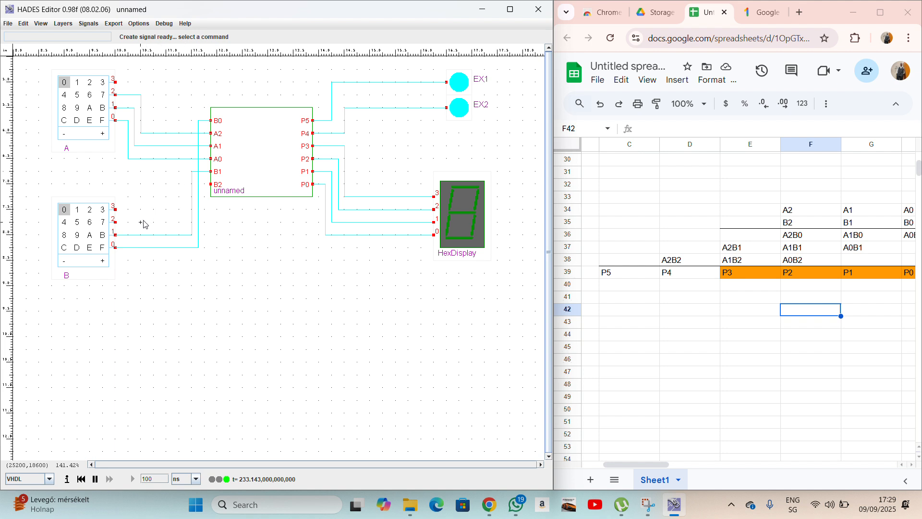
left_click(116, 223)
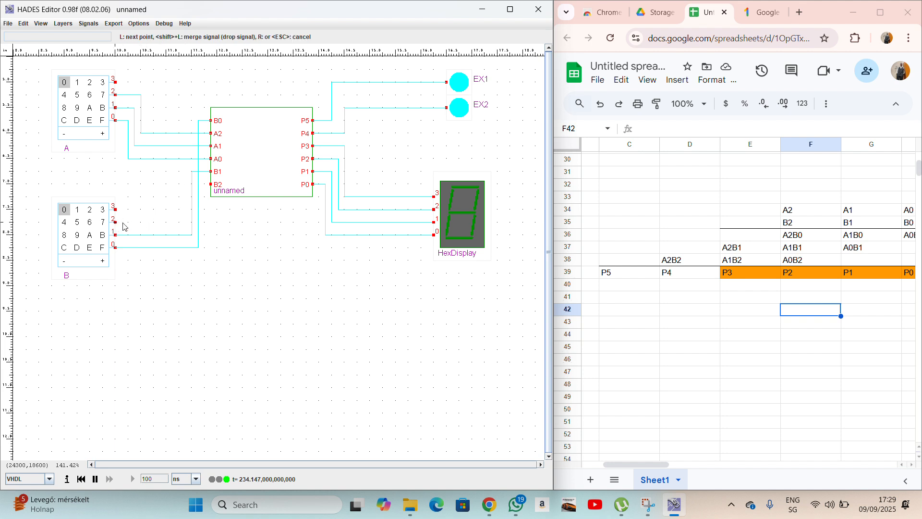
left_click(185, 222)
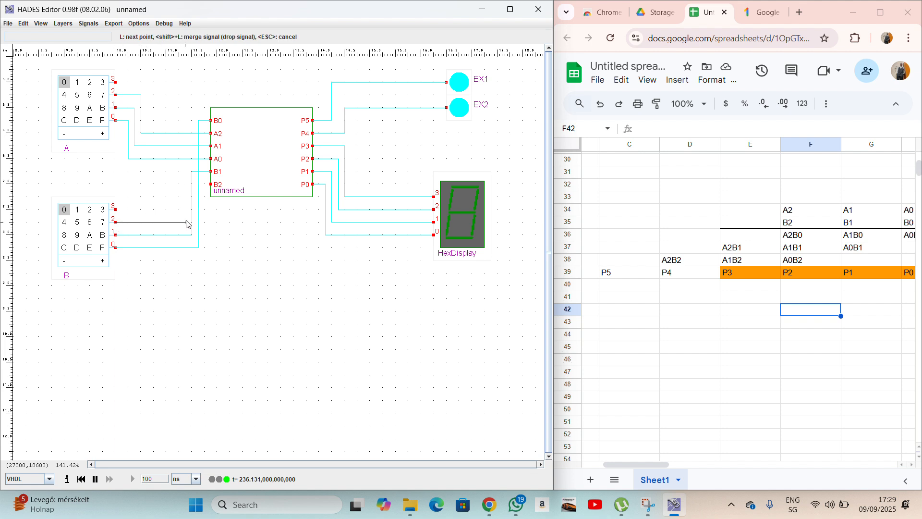
left_click(185, 184)
left_click(210, 184)
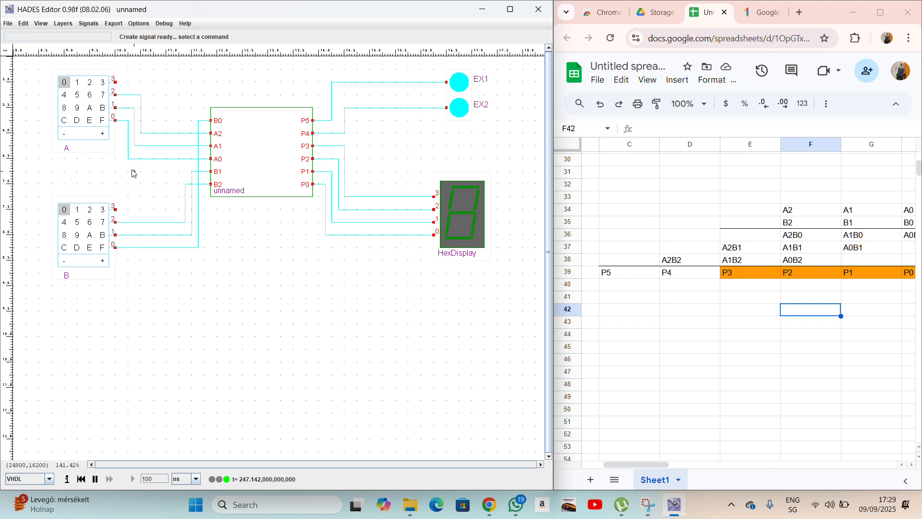
Place two Ipin input switches: i0 left of switch B and i1 above switch A.
right_click(99, 178)
mouse_move(120, 184)
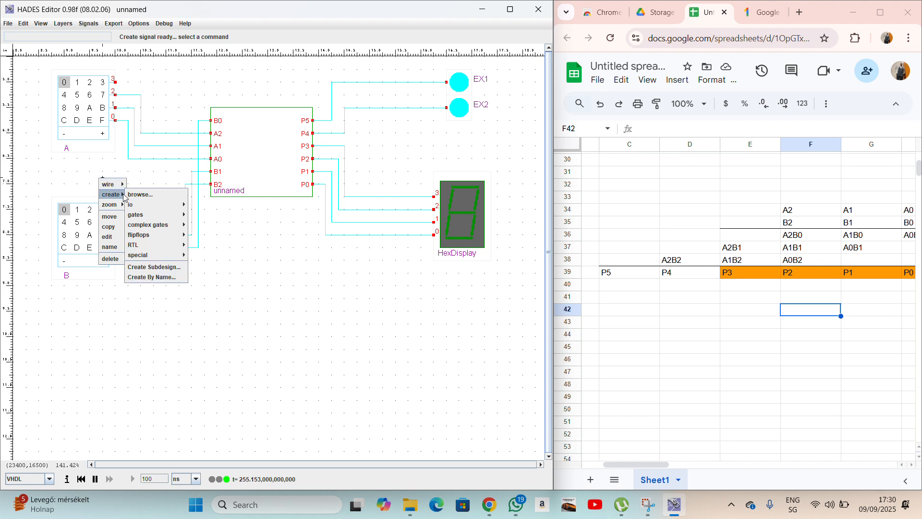
mouse_move(144, 204)
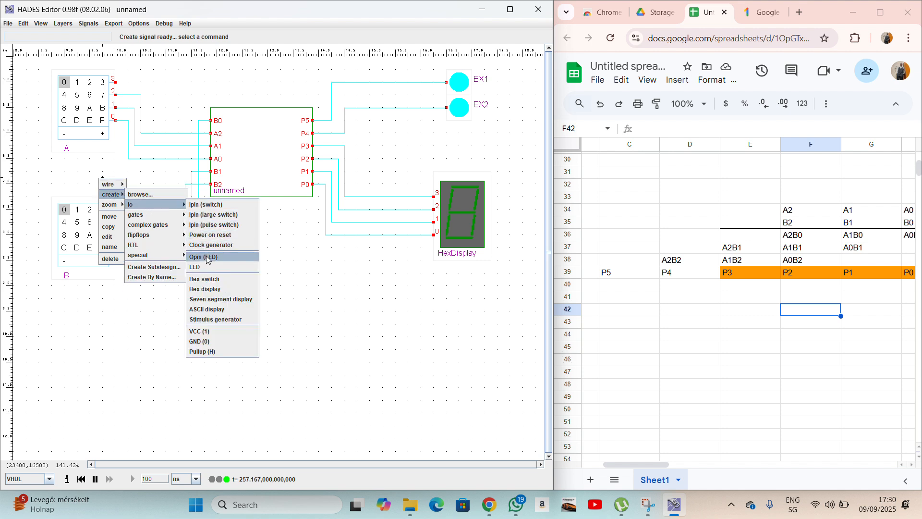
left_click(214, 205)
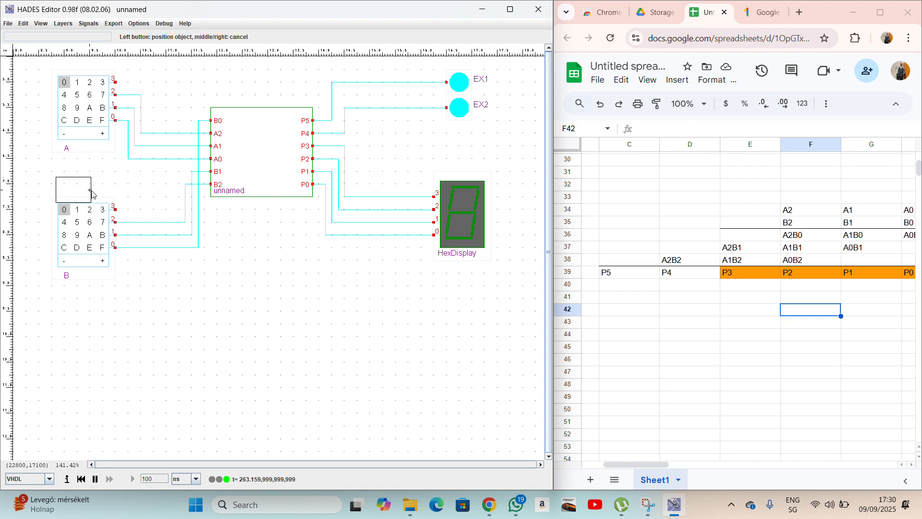
left_click(80, 186)
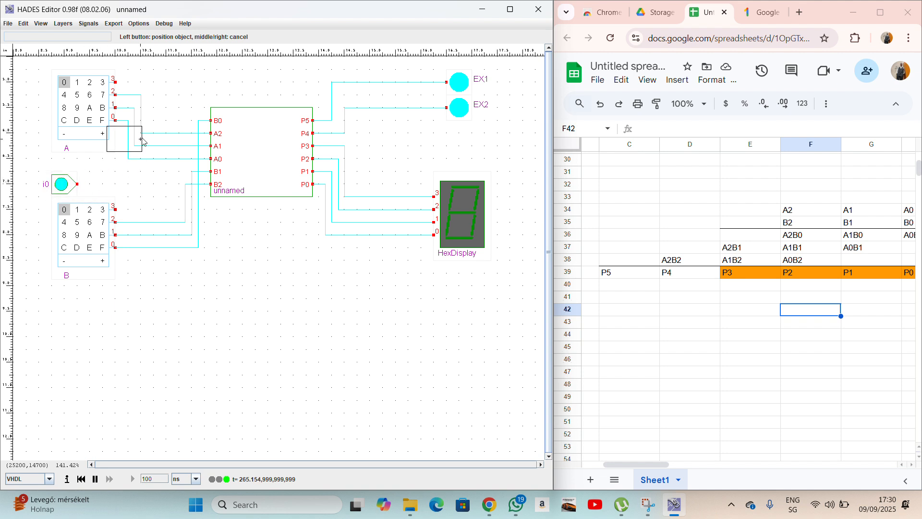
scroll(126, 109, "up", 3)
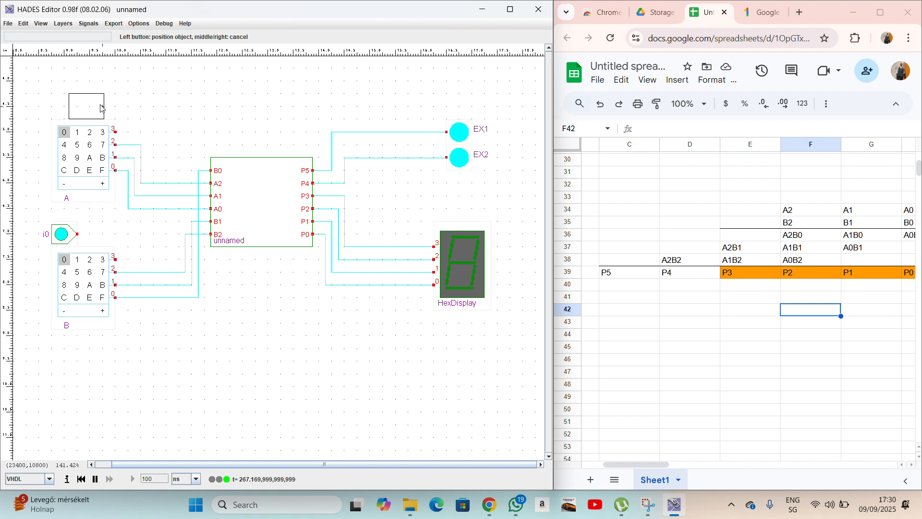
left_click(84, 107)
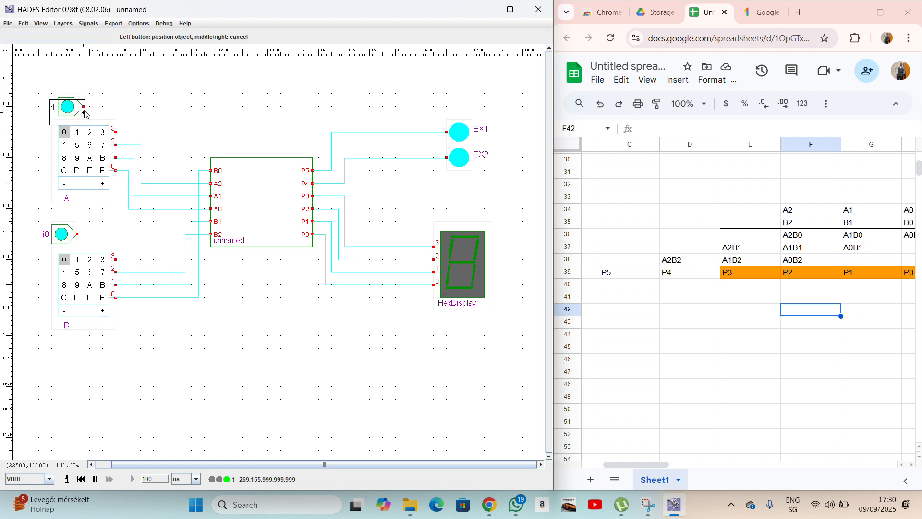
right_click(106, 279)
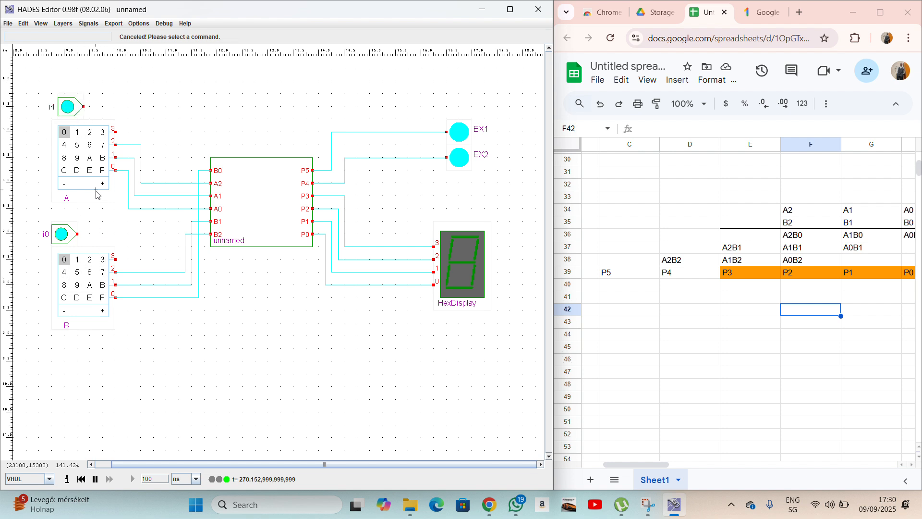
Rename switch i1 to '3' and switch i0 to '31'.
right_click(71, 114)
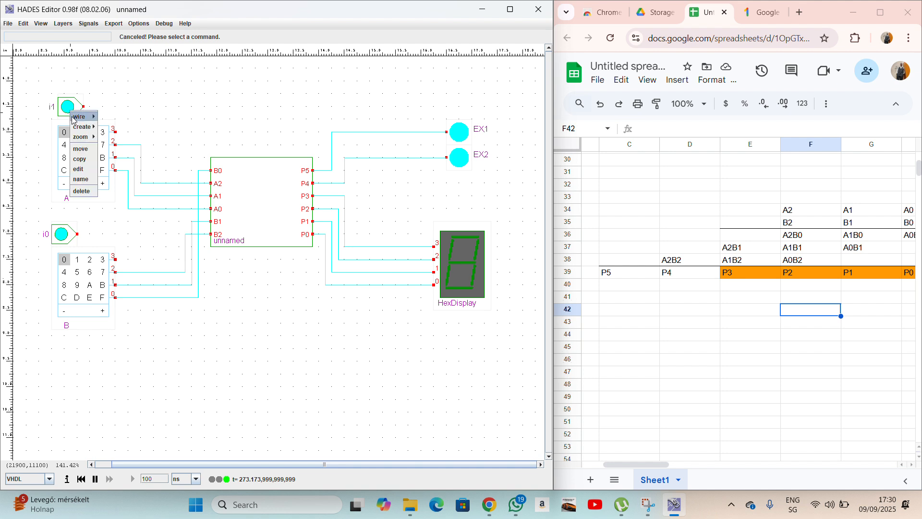
left_click(84, 179)
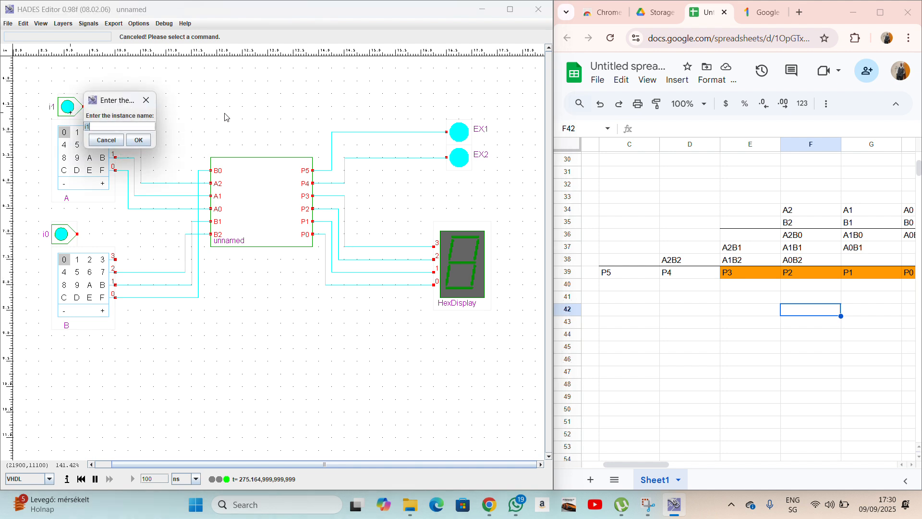
type("3")
left_click(139, 140)
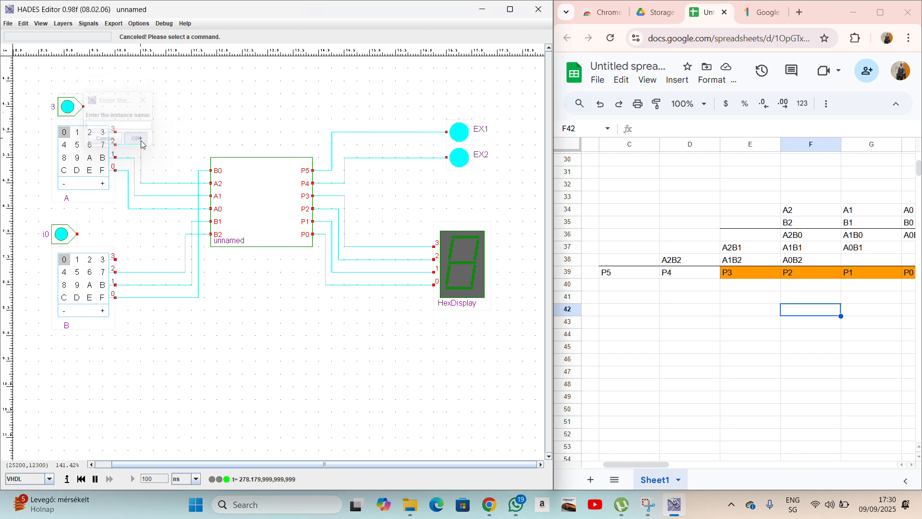
right_click(59, 236)
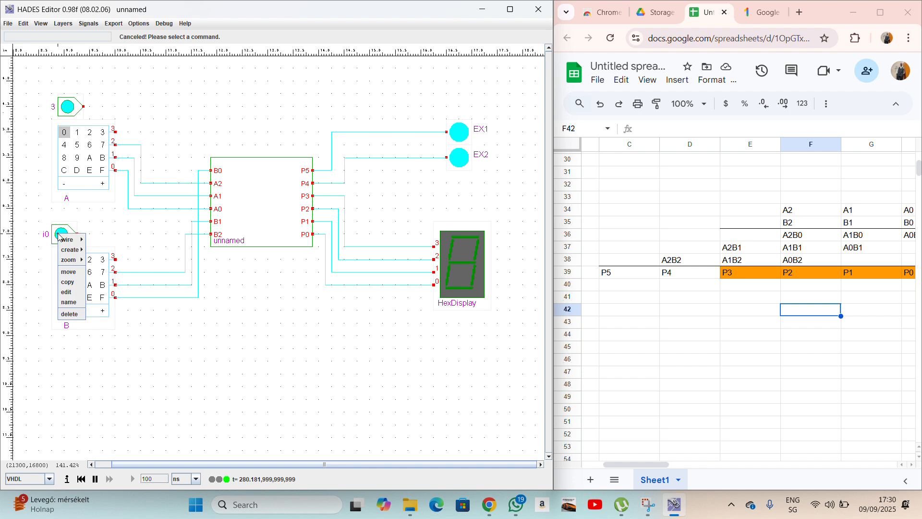
left_click(75, 303)
type("31")
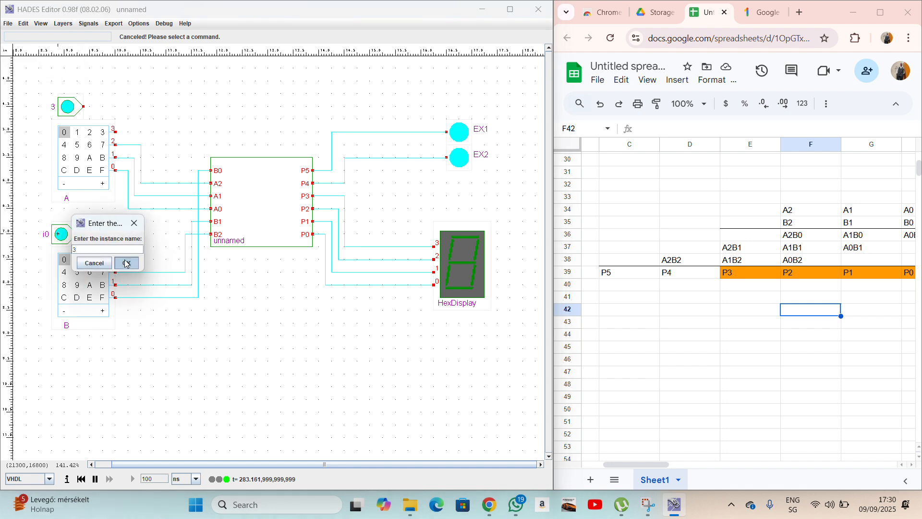
left_click(126, 263)
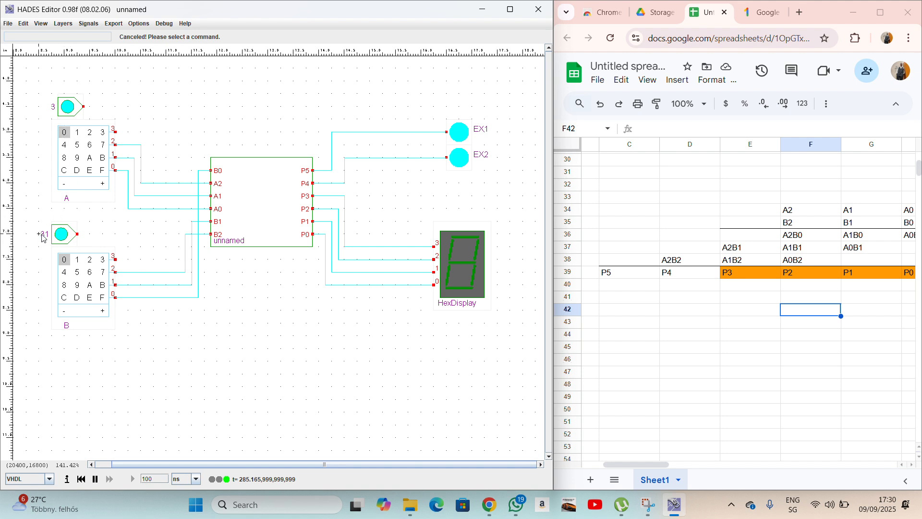
Rename the upper input port to I1 and start renaming the lower port.
right_click(63, 107)
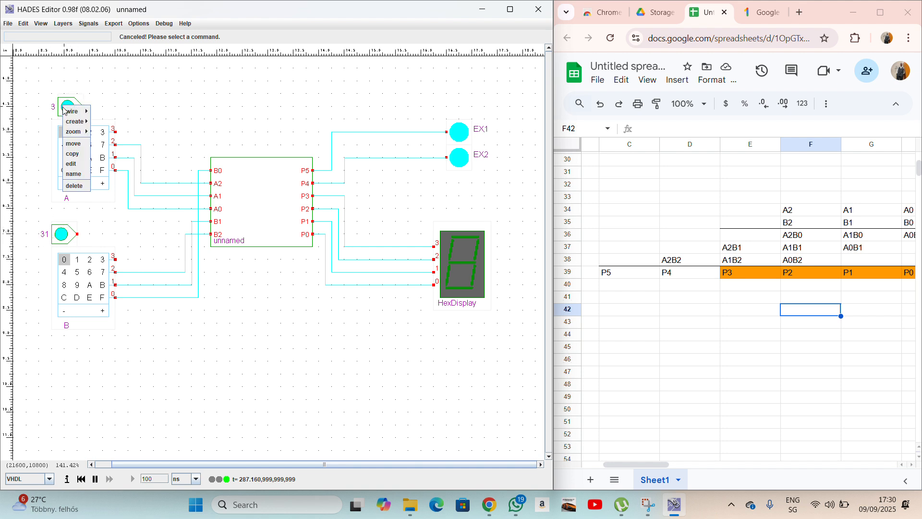
left_click(73, 173)
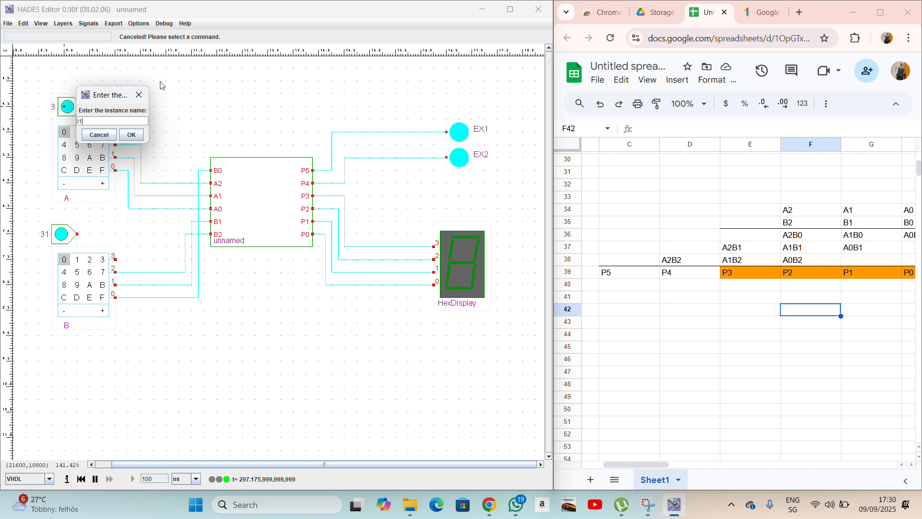
left_click(130, 135)
right_click(64, 234)
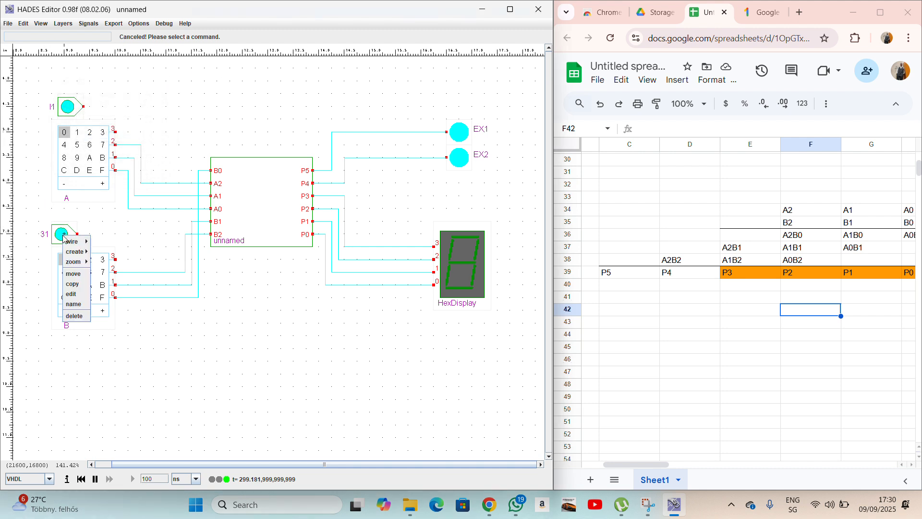
left_click(75, 303)
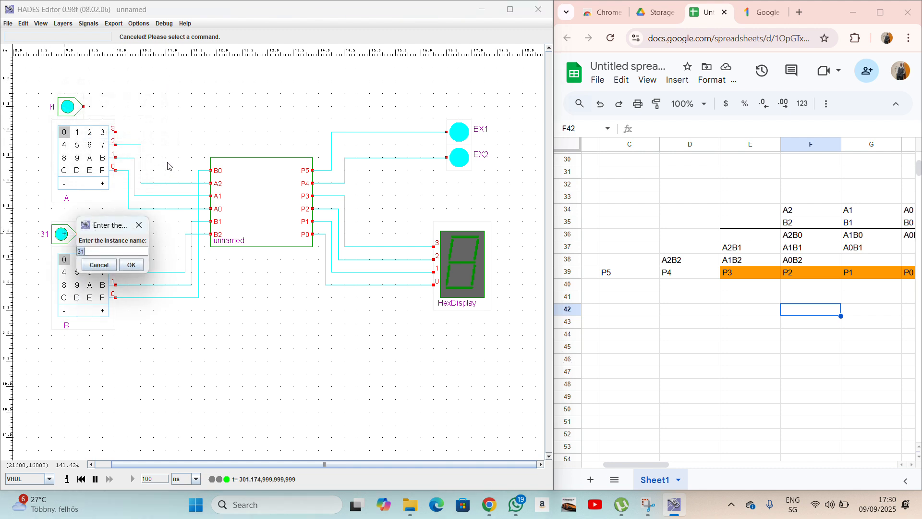
Name the lower input I2 and wire I1 to switch A's bit 3.
type("I2")
left_click(132, 264)
left_click(84, 107)
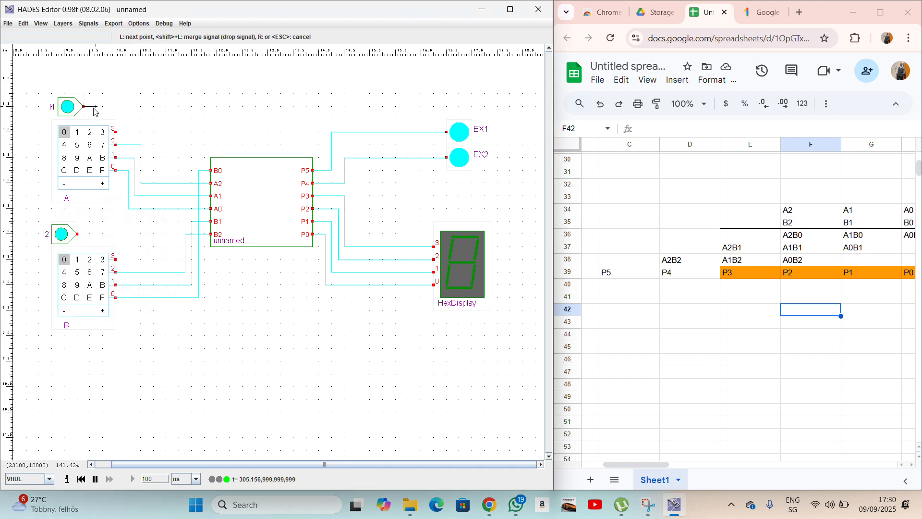
left_click(122, 107)
left_click(115, 131)
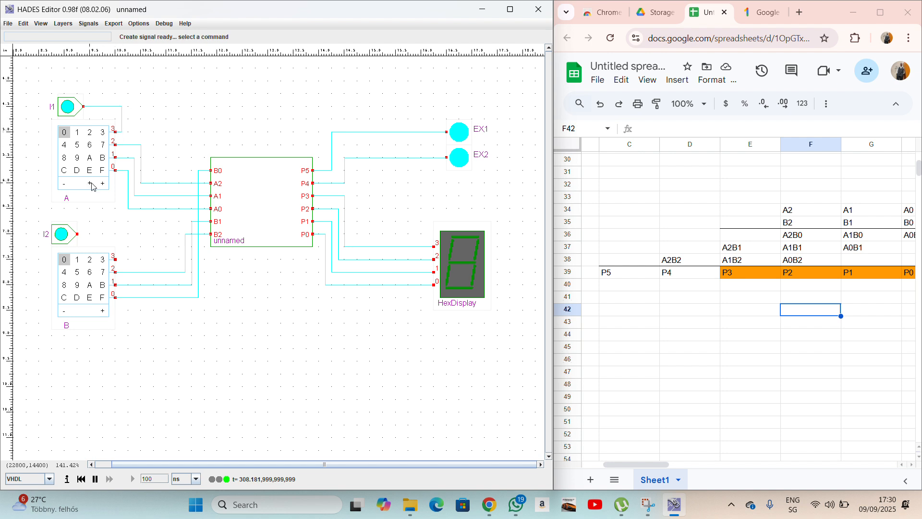
Wire I2 to switch B's bit 3, redoing the first unfinished attempt.
left_click(78, 234)
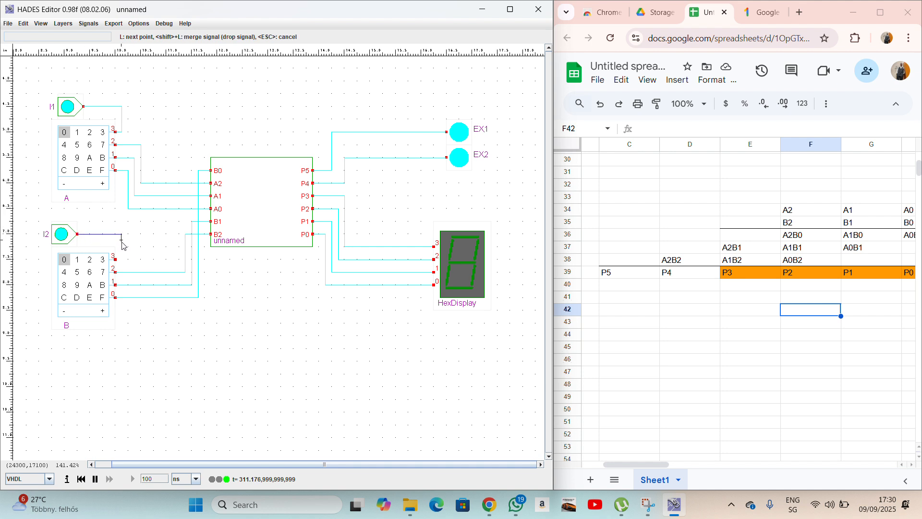
left_click(123, 263)
key("Escape")
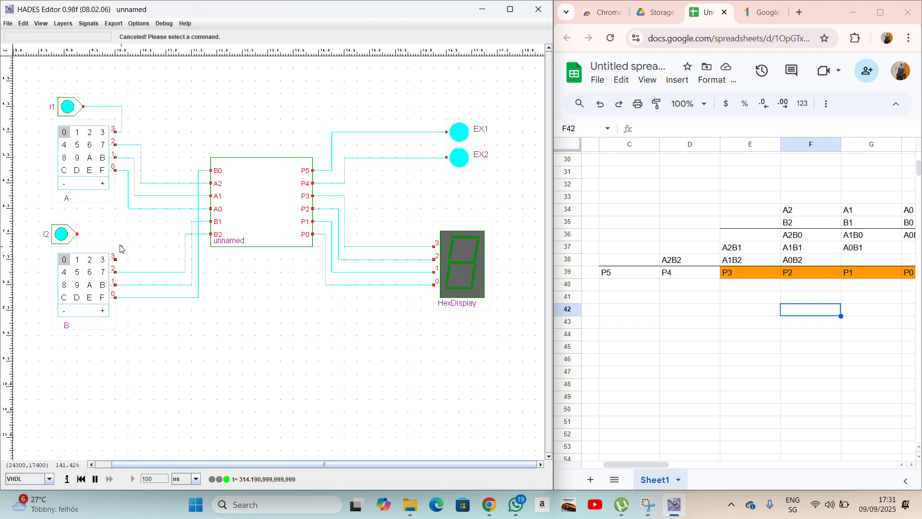
left_click(79, 234)
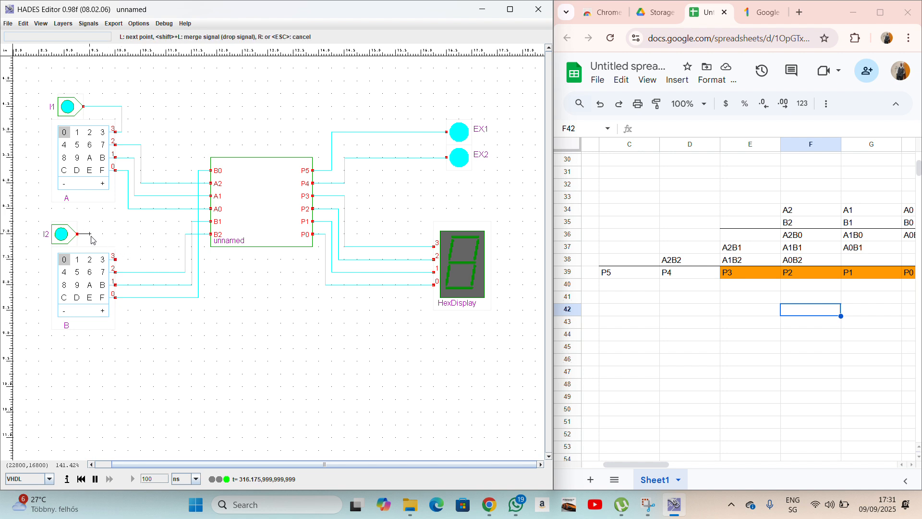
left_click(123, 235)
left_click(119, 259)
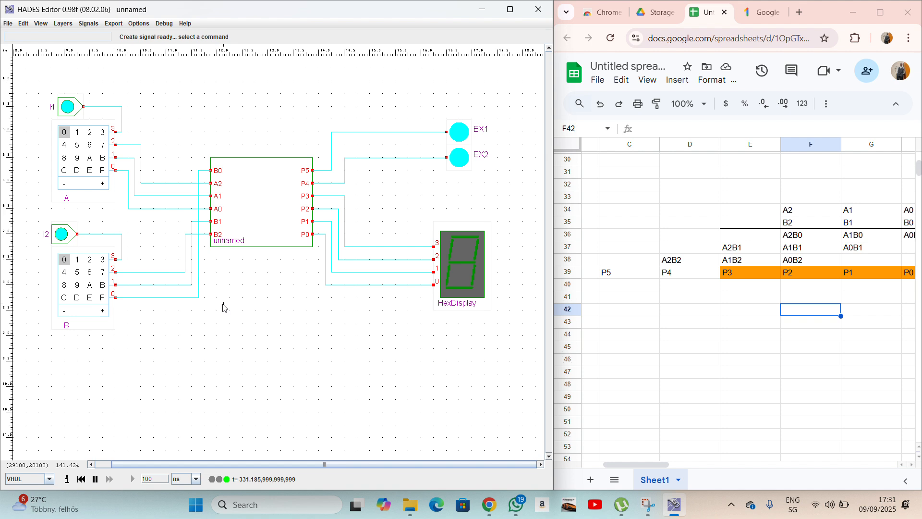
Give the unnamed subdesign instance the name Parallel_Multiplier.
right_click(243, 196)
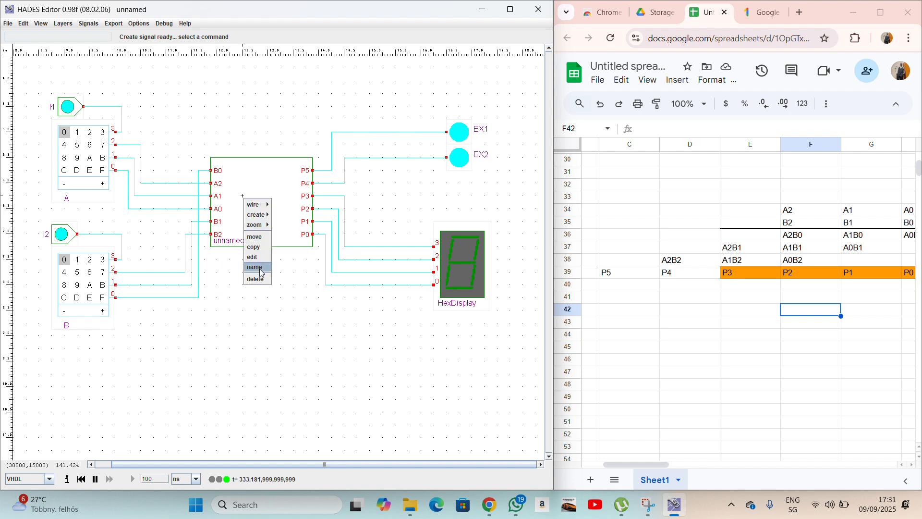
left_click(261, 273)
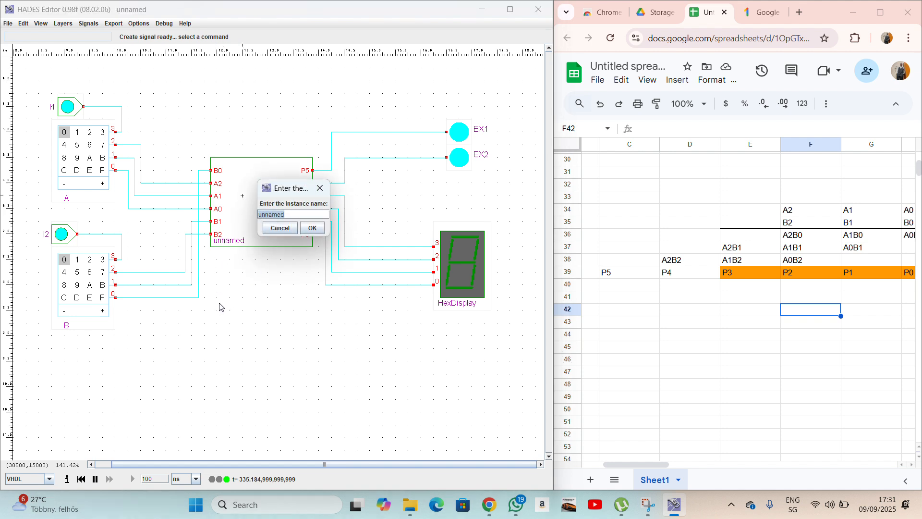
type("Parallel Multiplier")
left_click(313, 227)
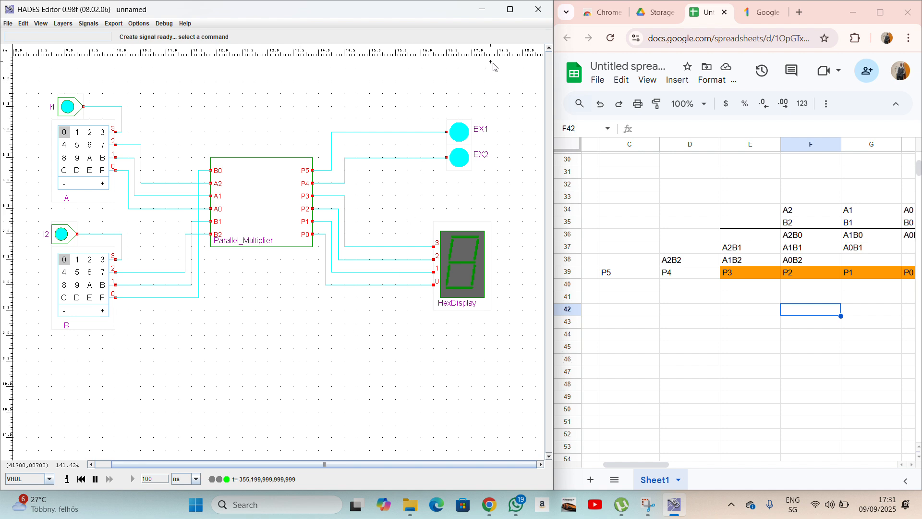
Fit the whole circuit in the window and switch inputs I1 and I2 off.
left_click(471, 9)
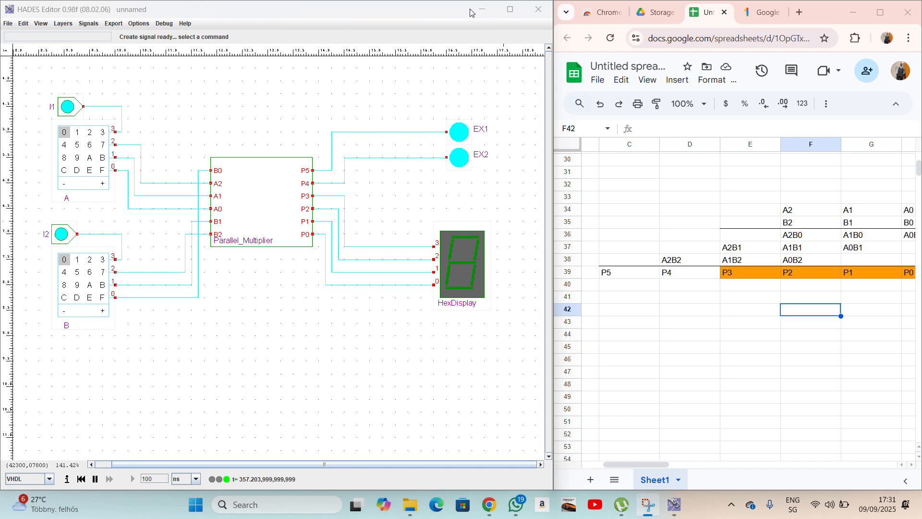
left_click(473, 90)
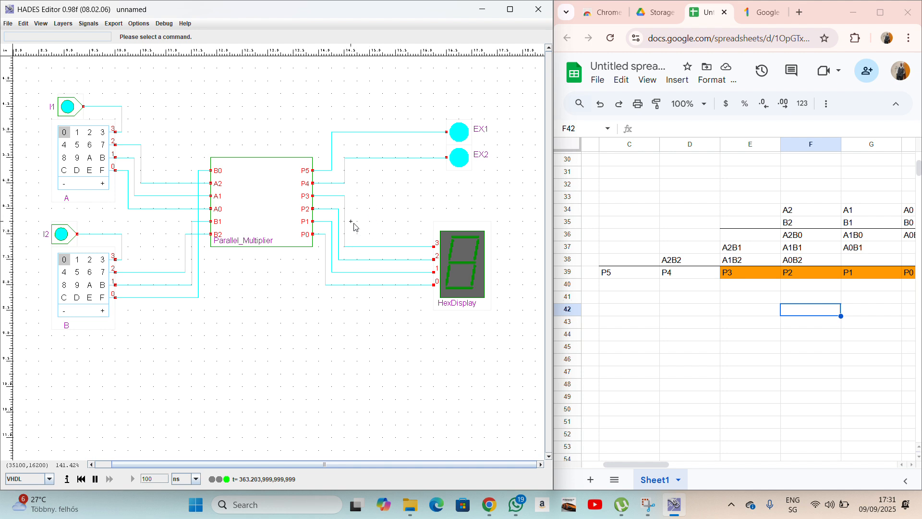
key("f")
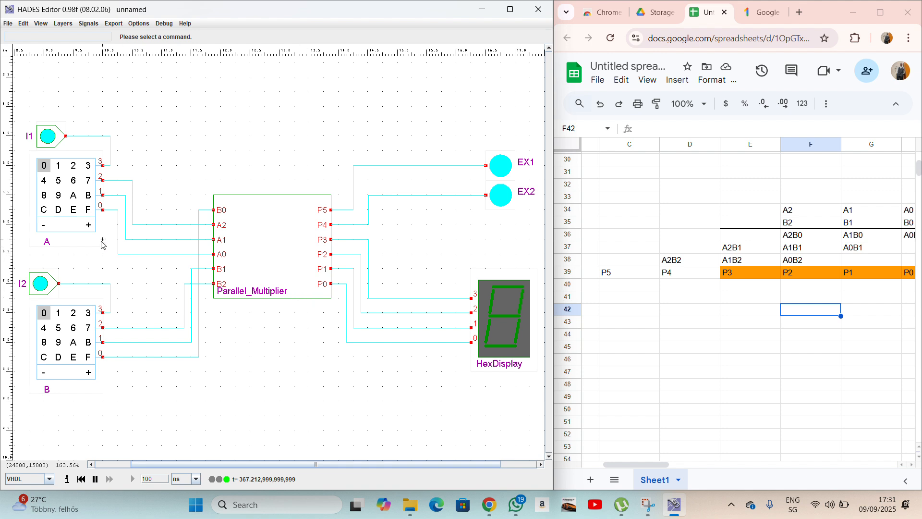
left_click(48, 139)
left_click(41, 286)
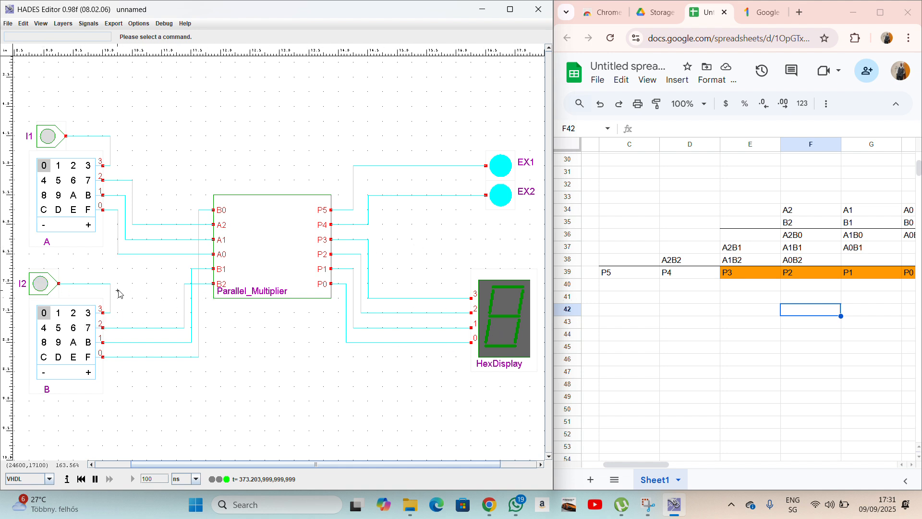
Try the hex switches, then set A=3 and B=2 so the display shows 6.
left_click(56, 313)
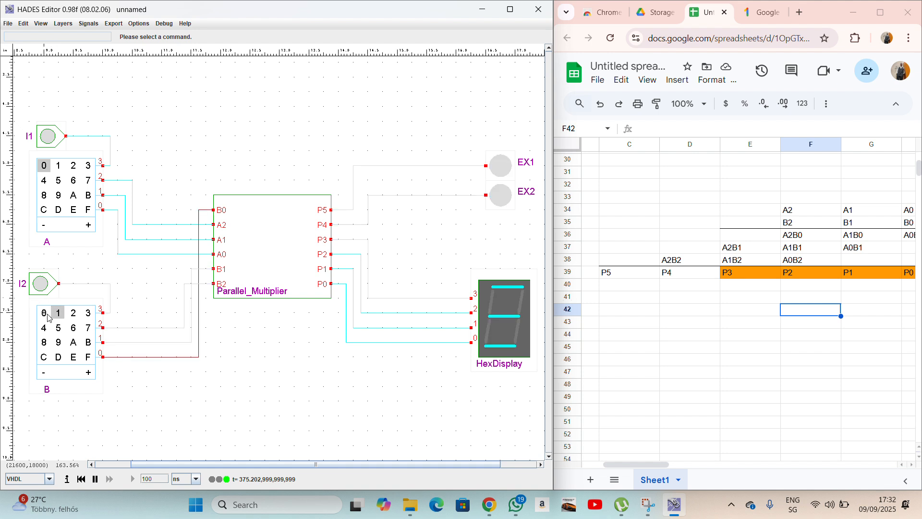
left_click(48, 315)
left_click(57, 166)
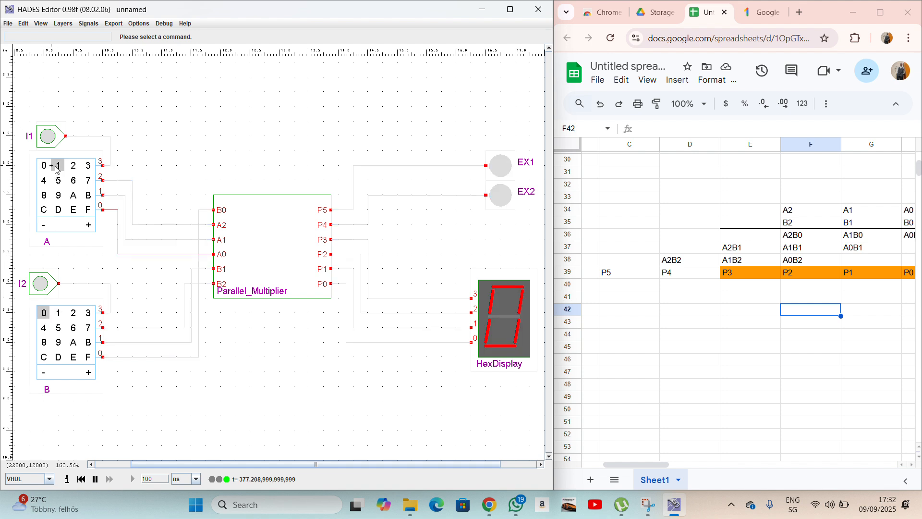
left_click(45, 167)
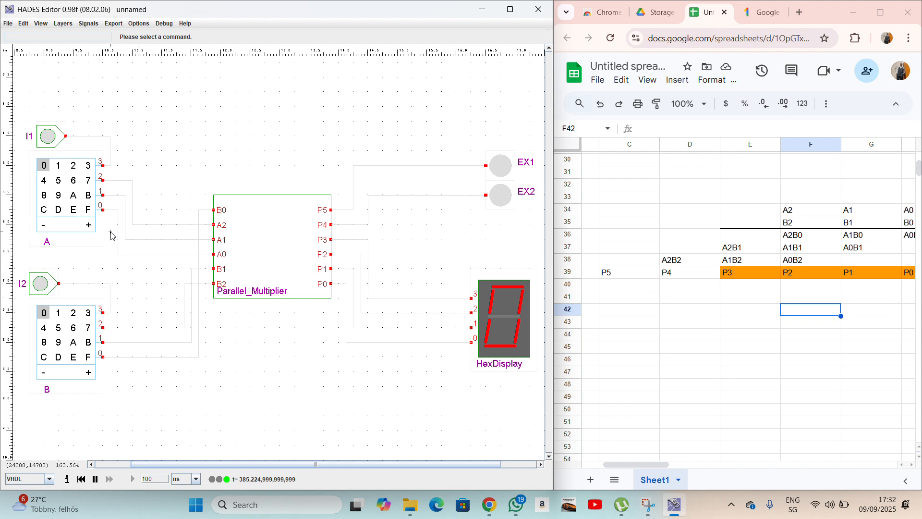
left_click(89, 167)
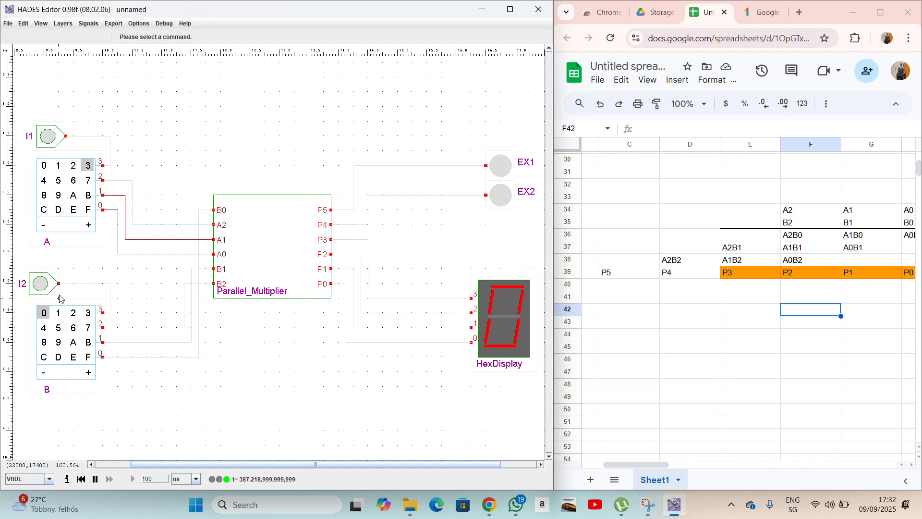
left_click(73, 313)
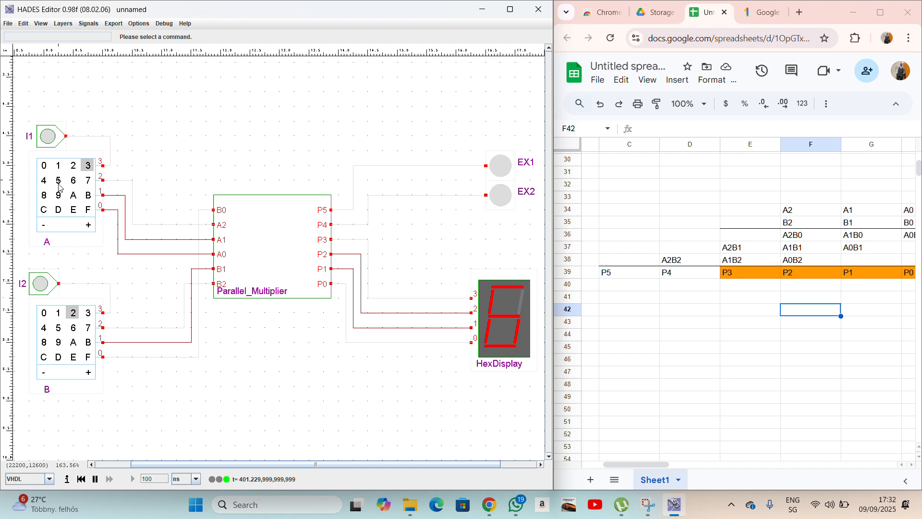
Reset both switches and set A=5, B=2 so the display shows A.
left_click(44, 312)
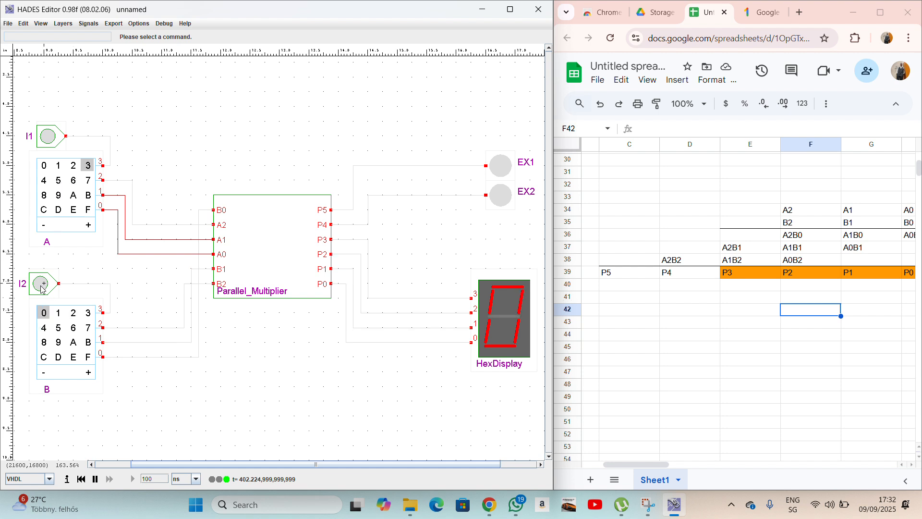
left_click(44, 166)
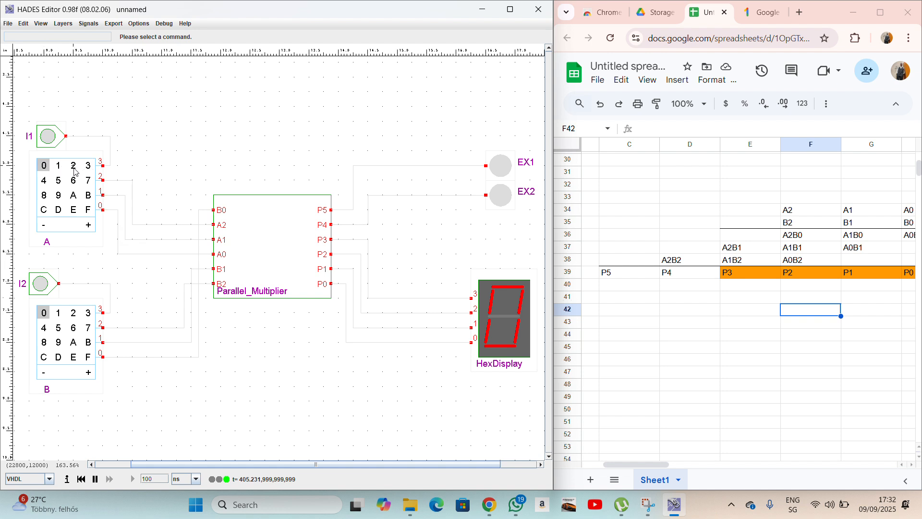
left_click(58, 180)
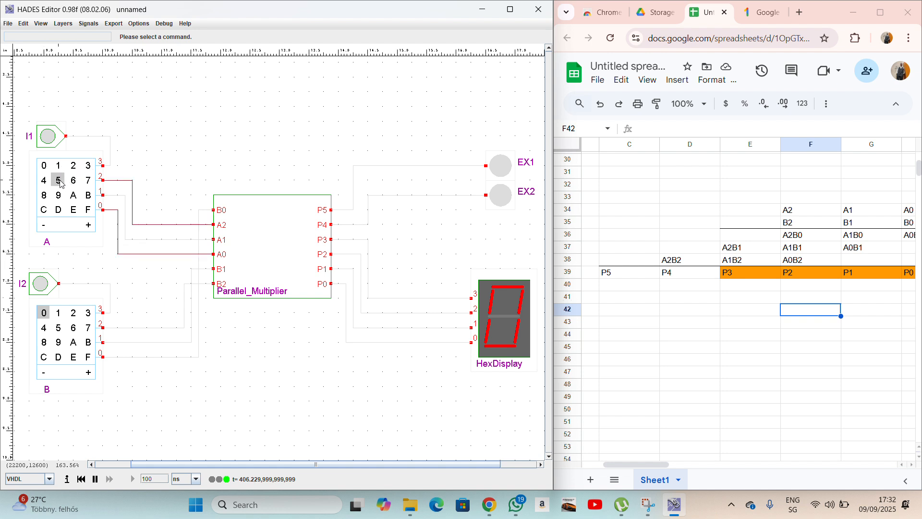
left_click(73, 313)
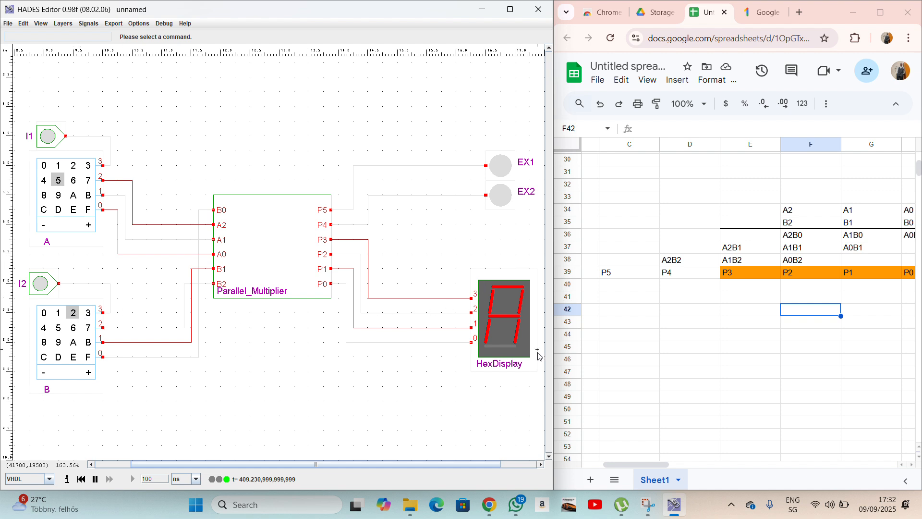